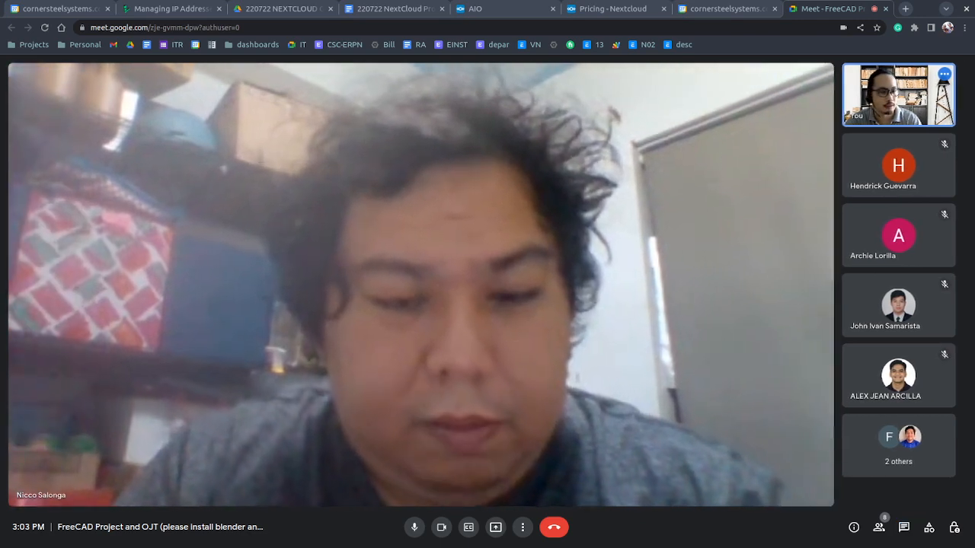
# Mute the microphone in the call and close the unneeded browser tabs, keeping the first tab and the meeting open
pyautogui.click(415, 530)
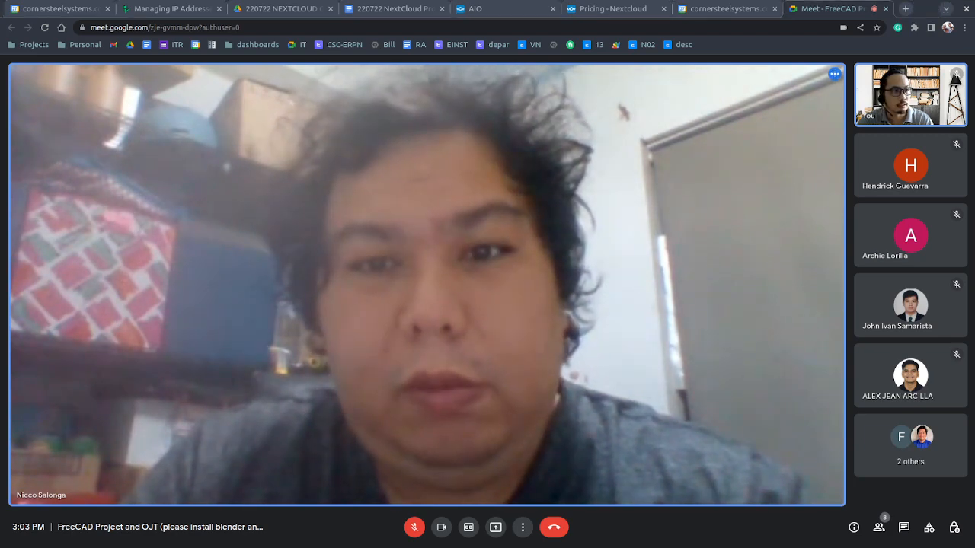
pyautogui.moveTo(403, 14); pyautogui.dragTo(396, 2)
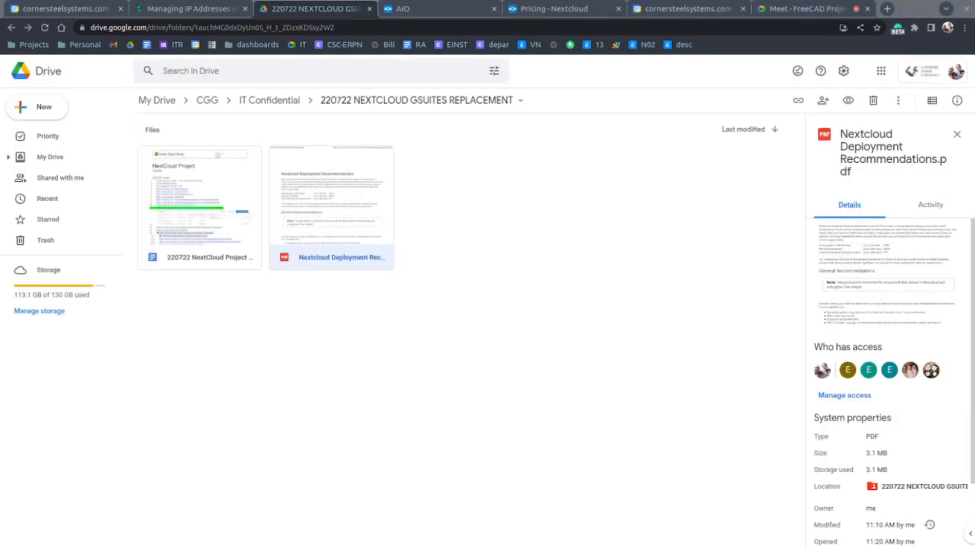
pyautogui.click(832, 10)
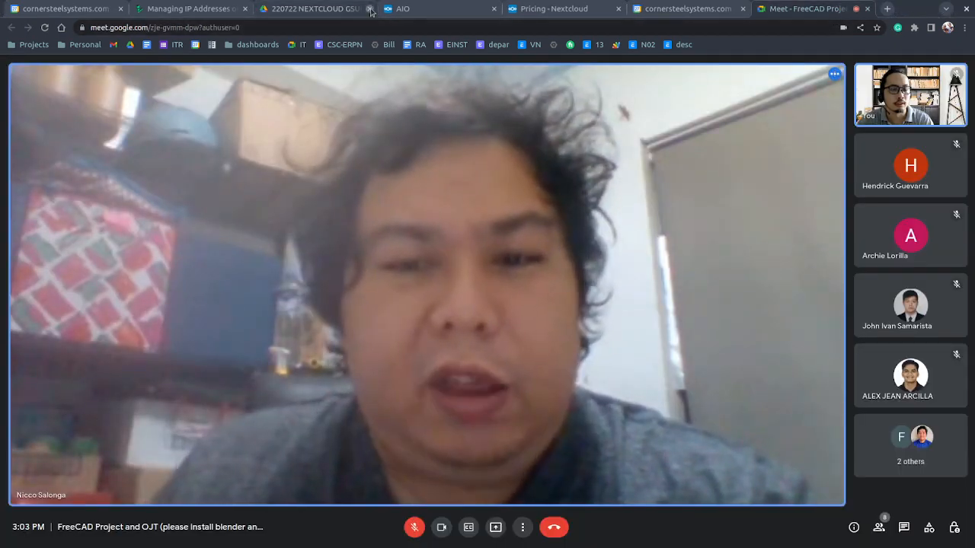
pyautogui.click(370, 8)
pyautogui.click(369, 8)
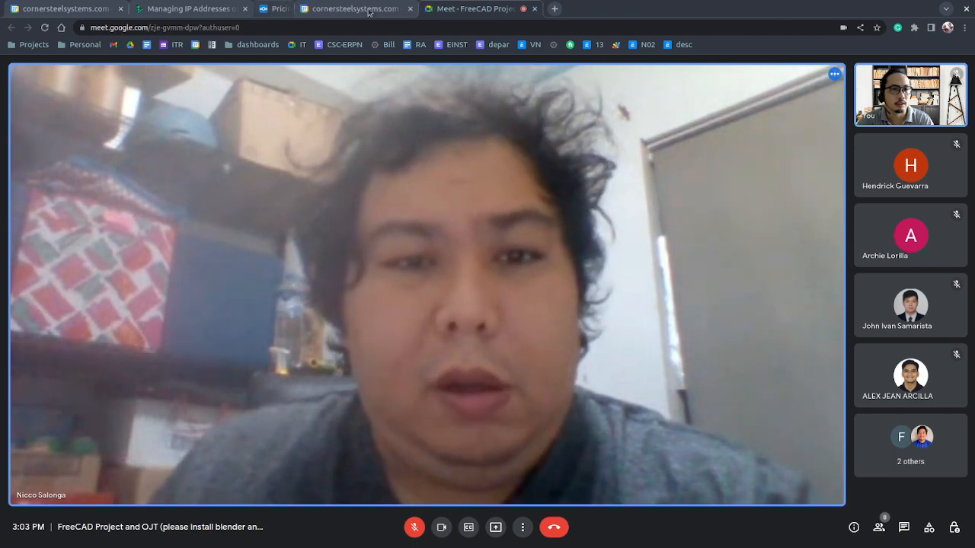
pyautogui.click(238, 9)
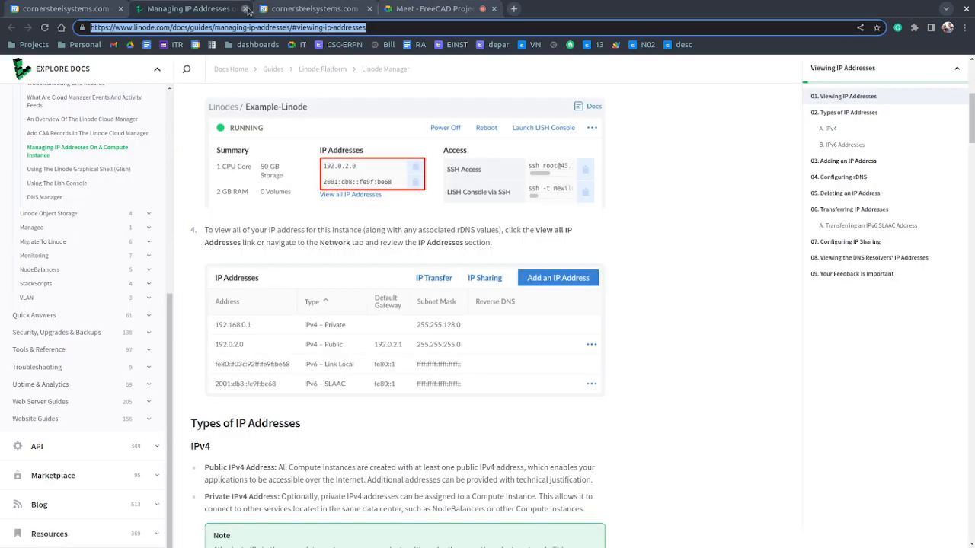
pyautogui.click(245, 9)
pyautogui.click(244, 8)
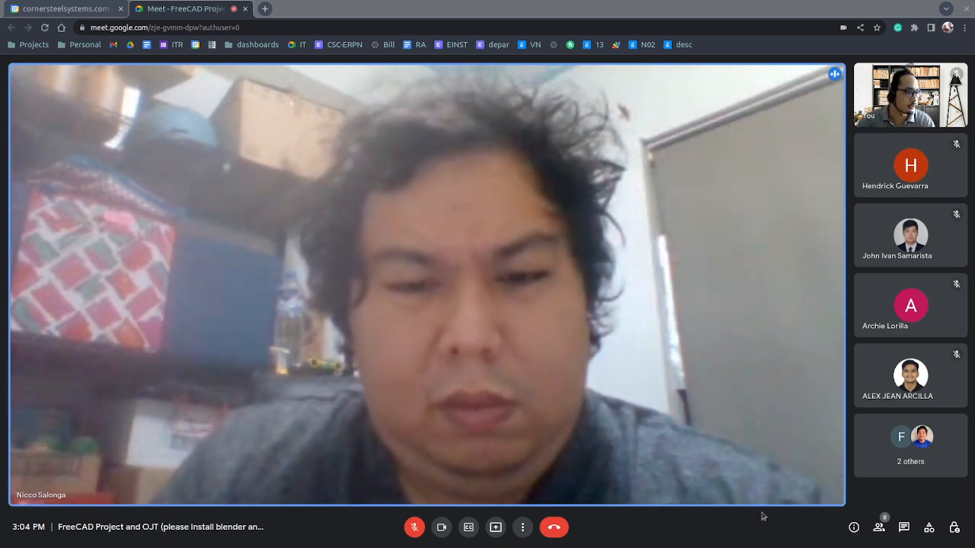
# Check the list of people in the call, close it and unmute the microphone
pyautogui.click(879, 529)
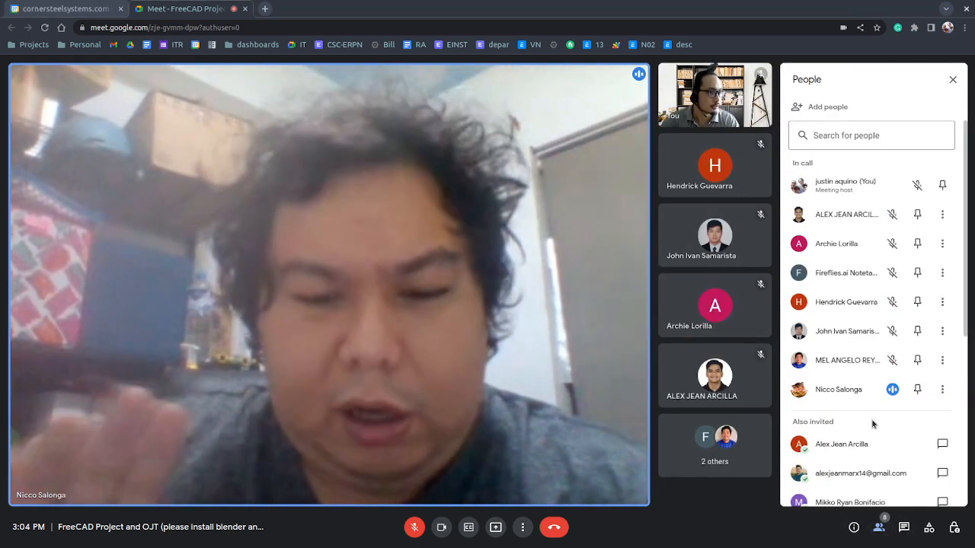
pyautogui.scroll(-1, 816, 320)
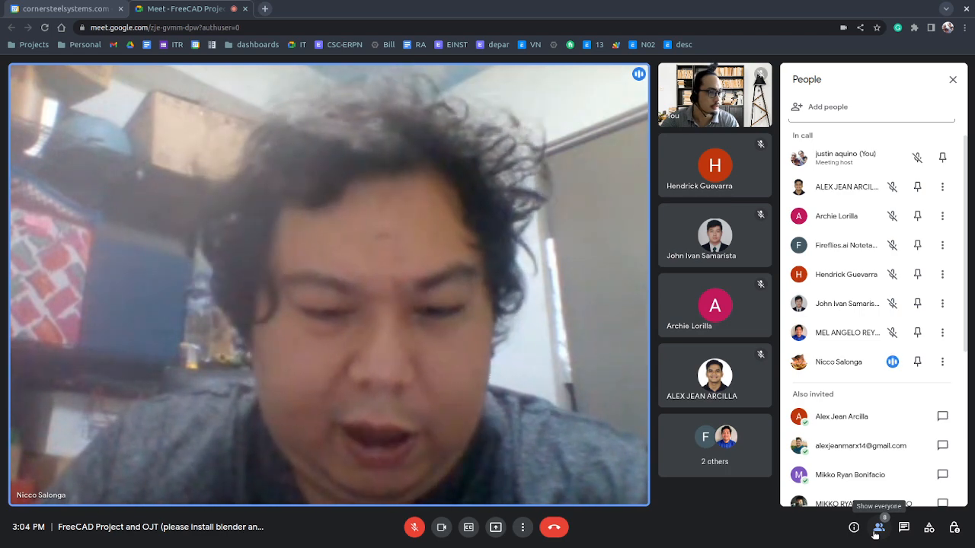
pyautogui.click(877, 531)
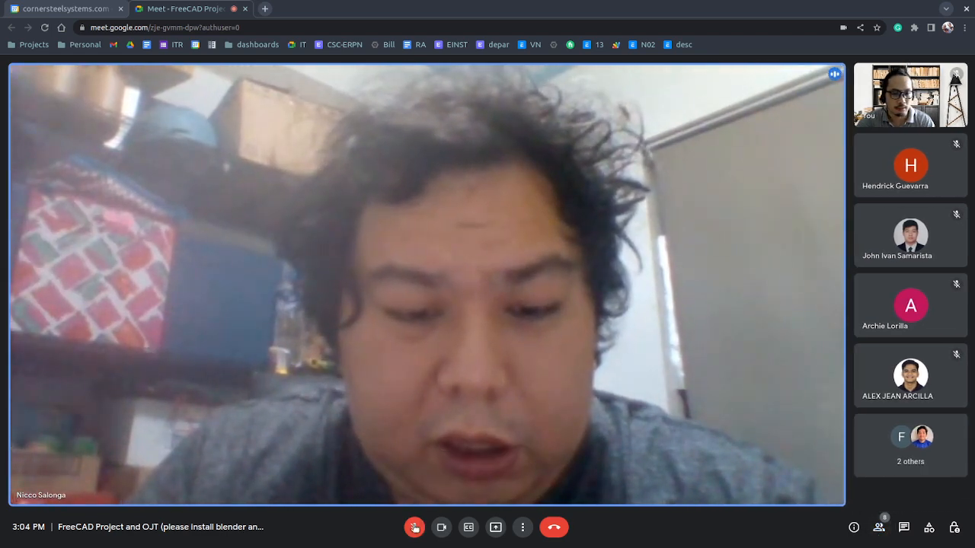
pyautogui.click(414, 527)
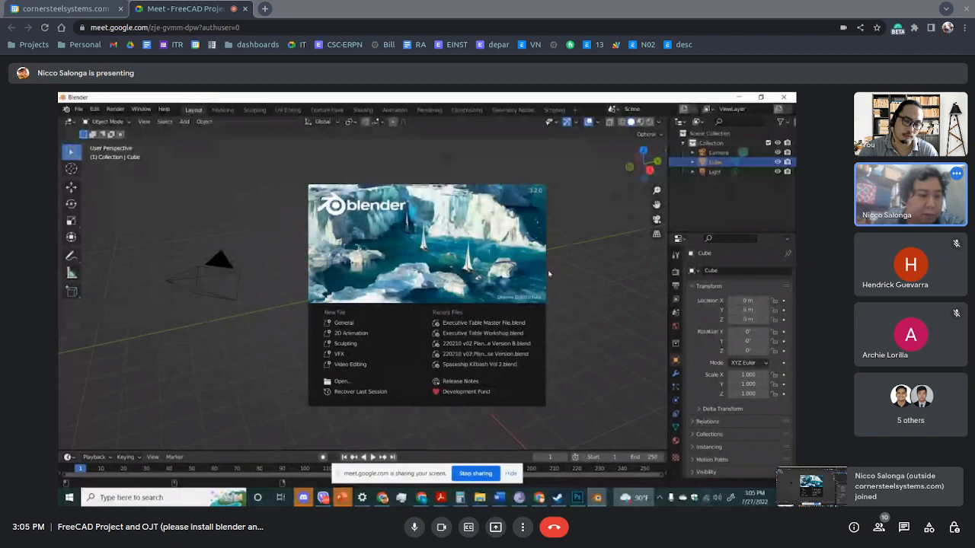
# Start a new General file and look through the Modeling, Sculpting and UV Editing workspaces, ending in Layout
pyautogui.click(339, 324)
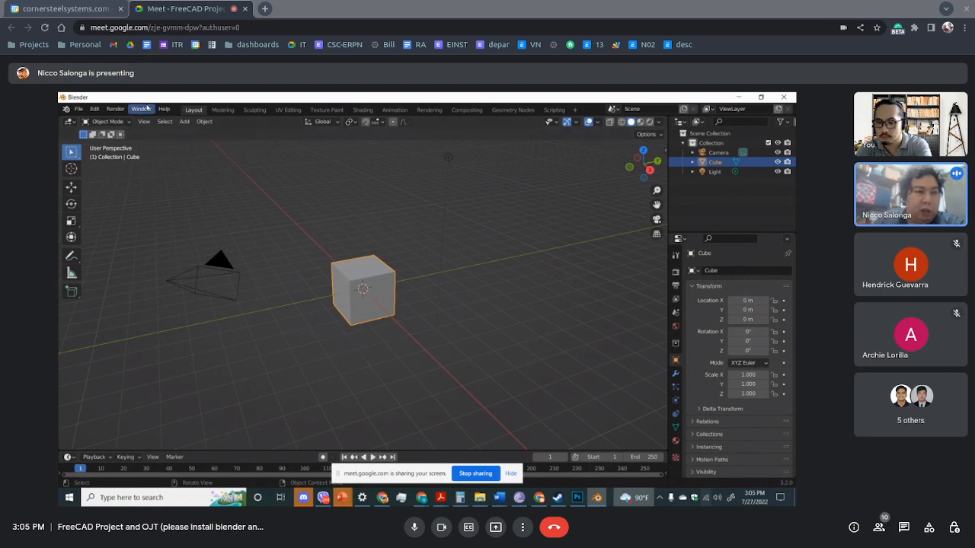
pyautogui.click(222, 110)
pyautogui.click(254, 110)
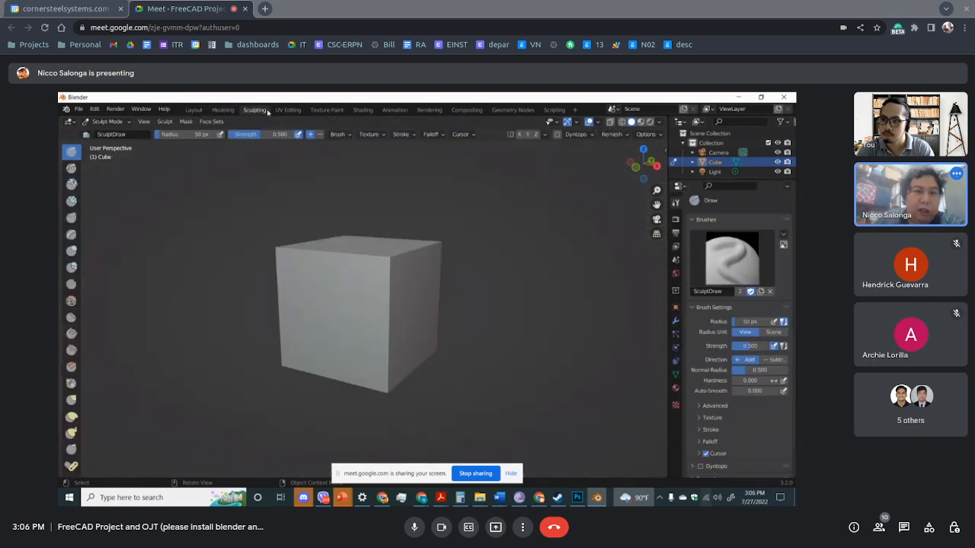
pyautogui.click(288, 111)
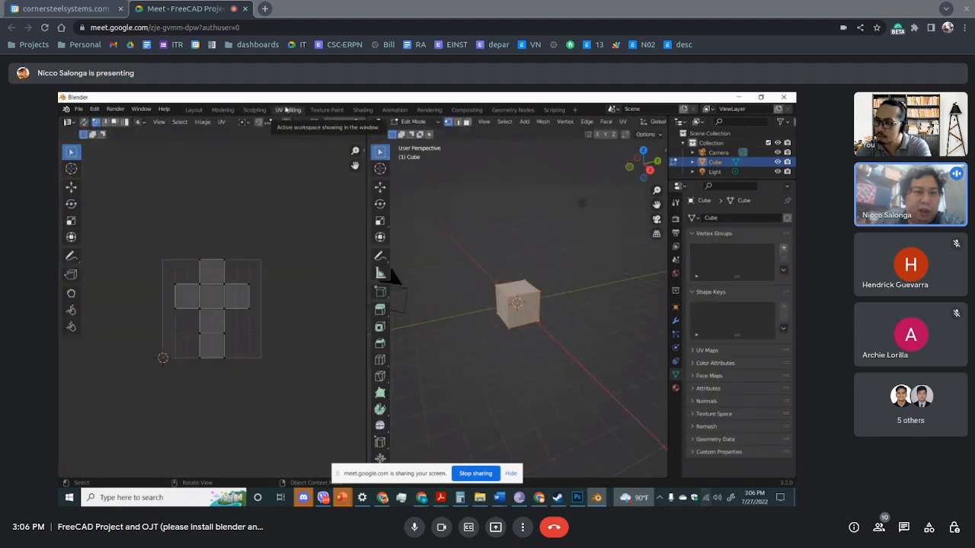
pyautogui.click(198, 111)
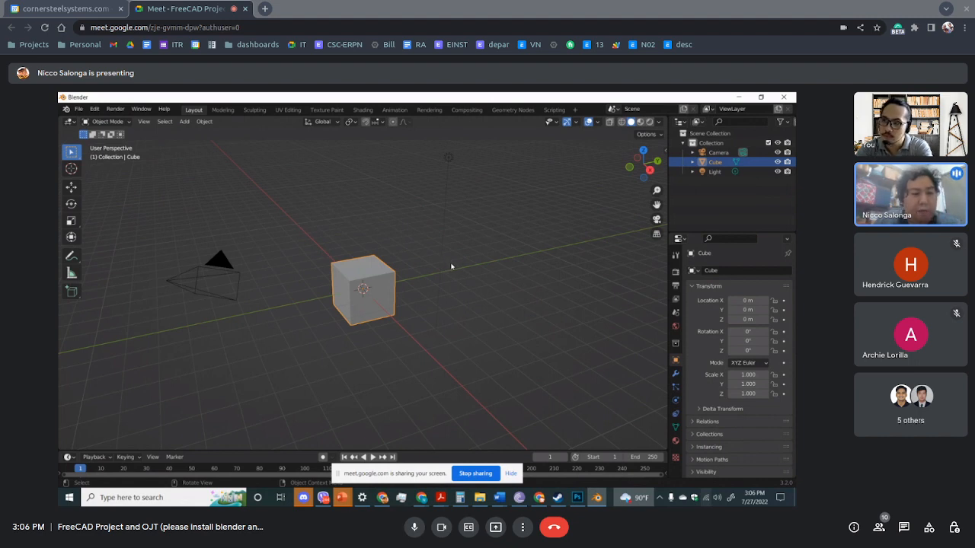
# View the Texture Paint and Geometry Nodes workspaces, returning to Layout after each one
pyautogui.click(330, 111)
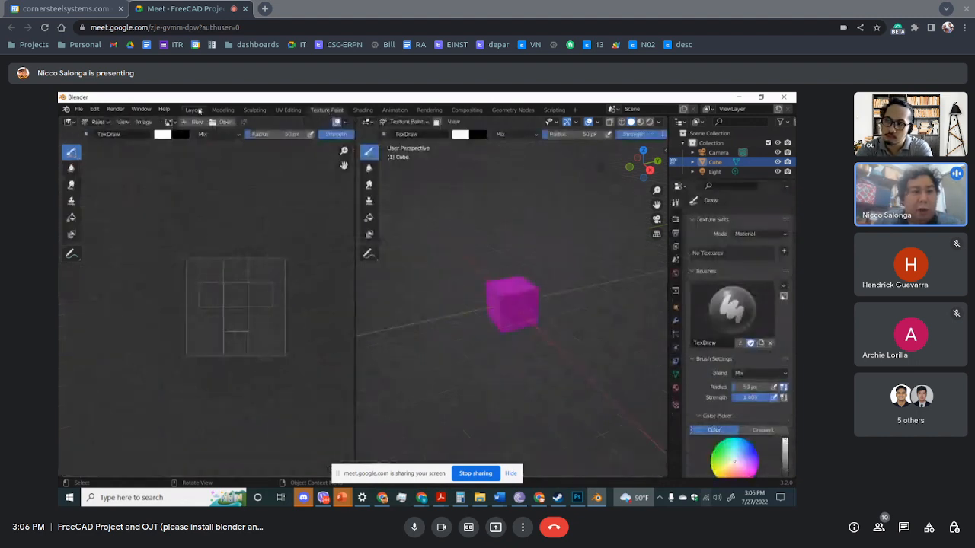
pyautogui.click(198, 110)
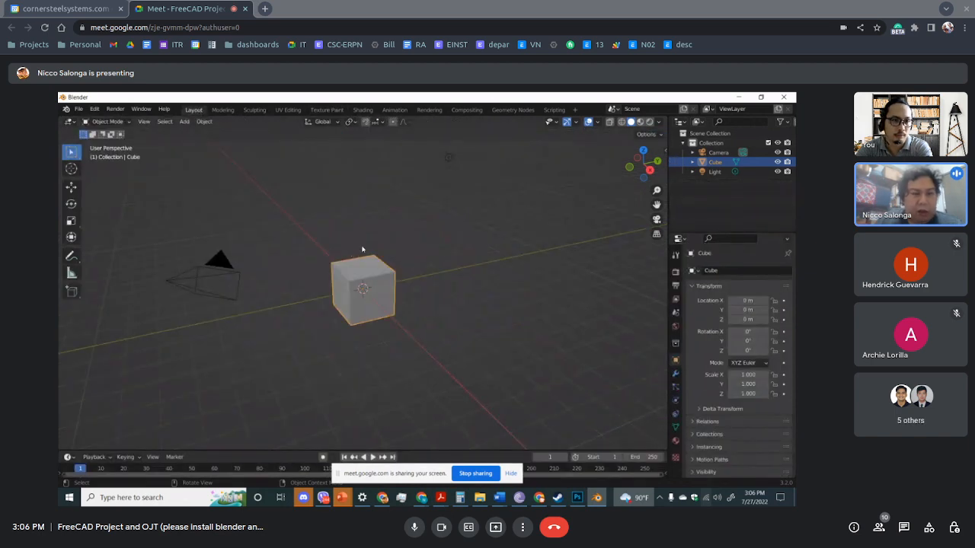
pyautogui.click(497, 111)
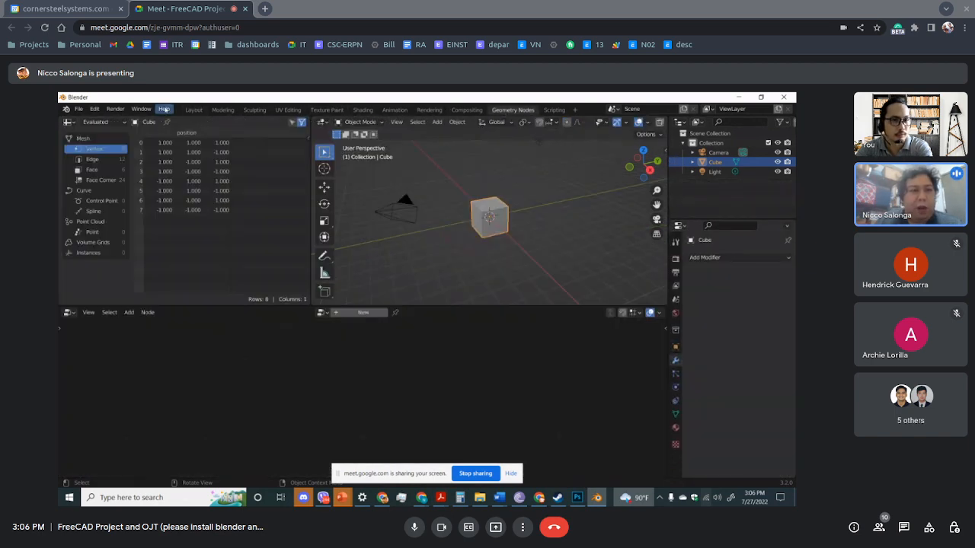
pyautogui.click(193, 111)
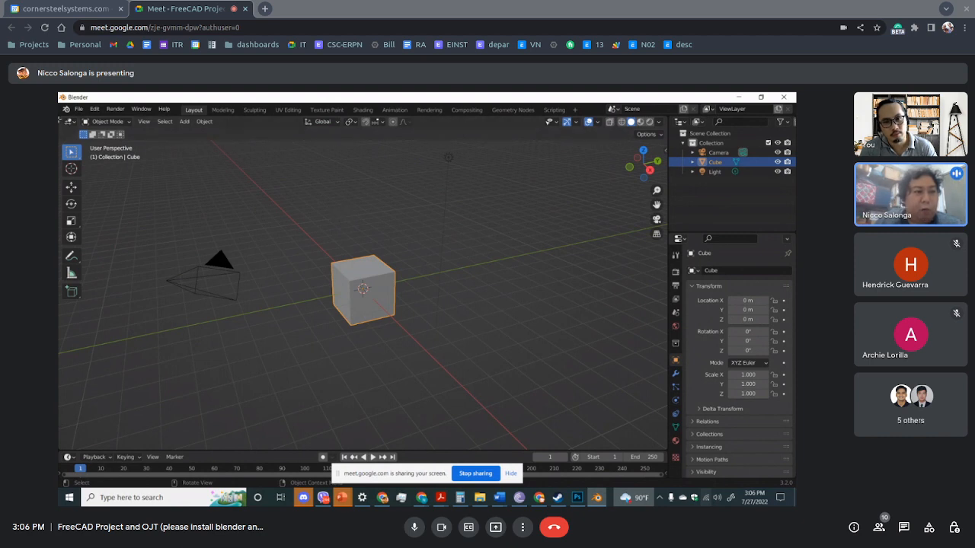
# Split the 3D viewport into two side by side, divide the second one horizontally and show the camera view in its lower half
pyautogui.moveTo(74, 126); pyautogui.dragTo(366, 191)
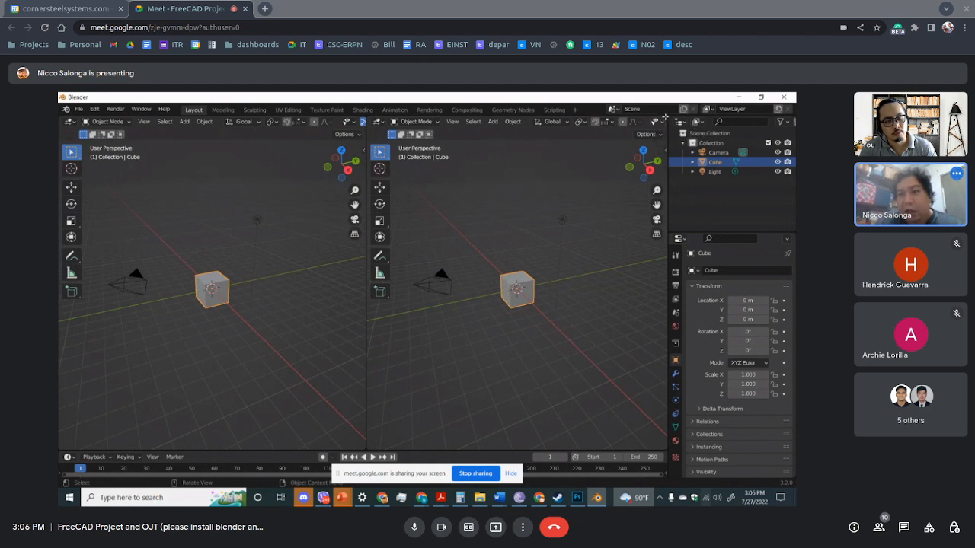
pyautogui.moveTo(665, 126); pyautogui.dragTo(668, 282)
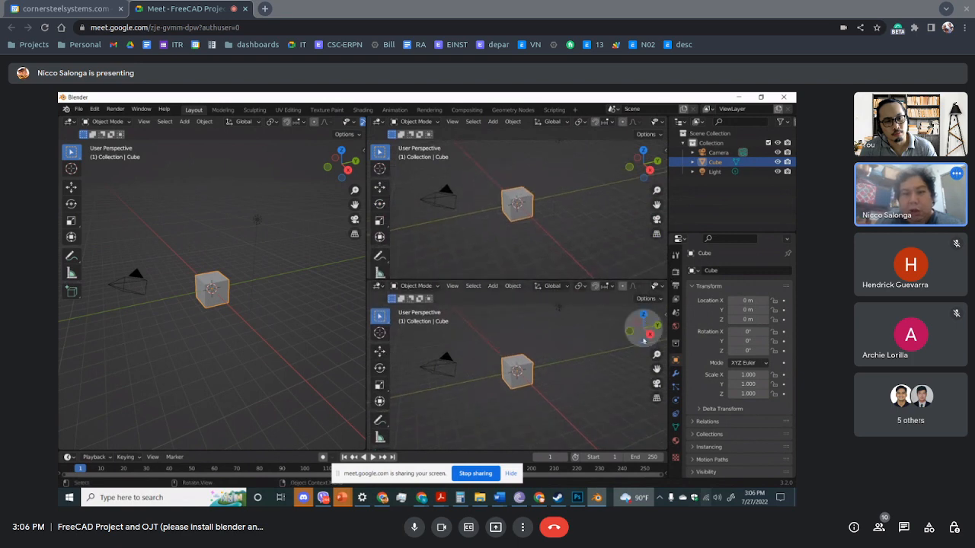
pyautogui.click(656, 384)
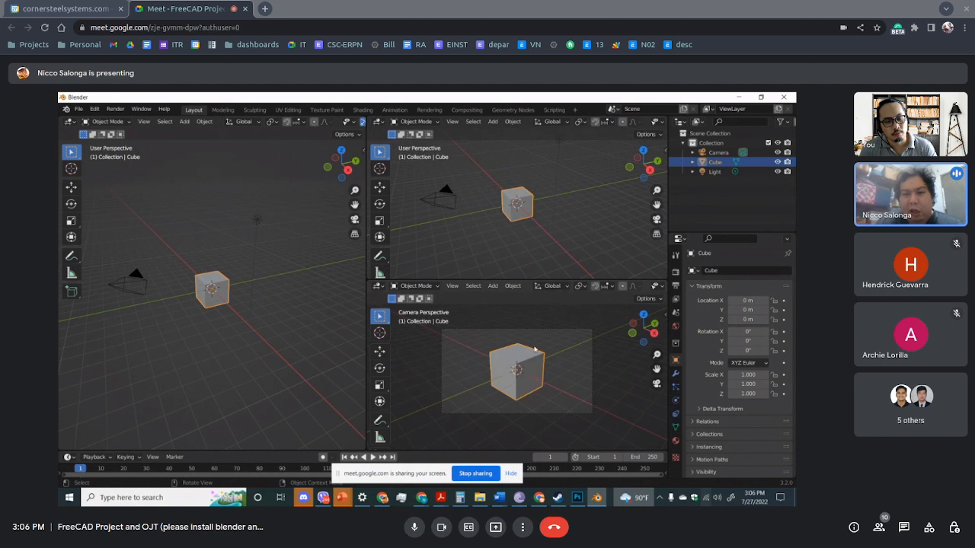
# Move the cube down along the Z axis to about -0.65 m with the Move tool
pyautogui.moveTo(570, 205); pyautogui.dragTo(515, 197, button='middle')
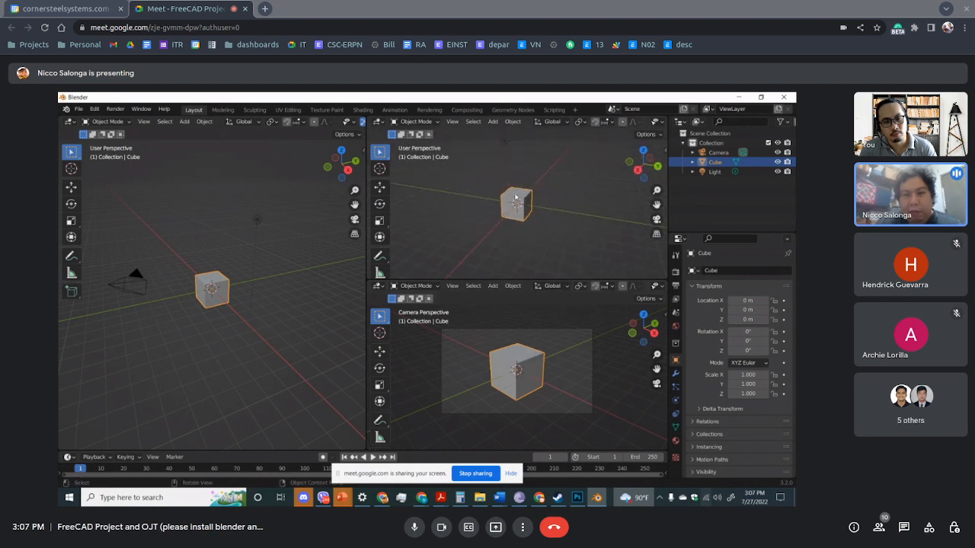
pyautogui.click(380, 186)
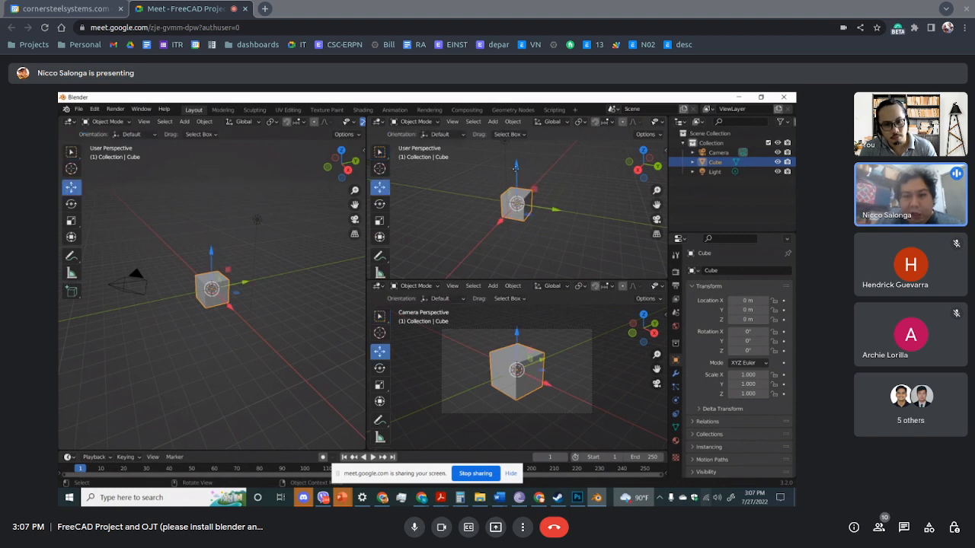
pyautogui.moveTo(516, 179); pyautogui.dragTo(507, 197)
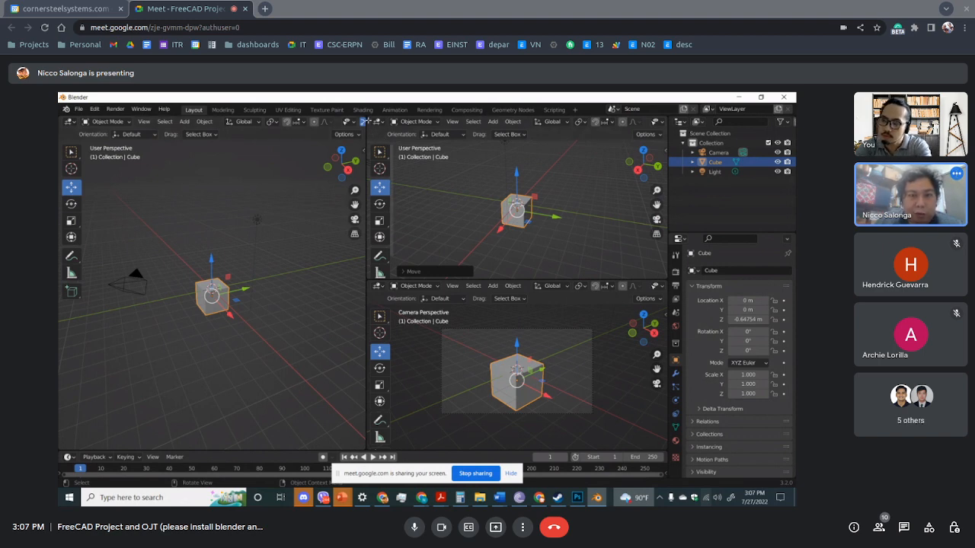
# Merge all the split viewports back into one single 3D viewport
pyautogui.moveTo(366, 120)
pyautogui.mouseDown()
pyautogui.moveTo(368, 251)
pyautogui.moveTo(366, 131)
pyautogui.mouseUp()
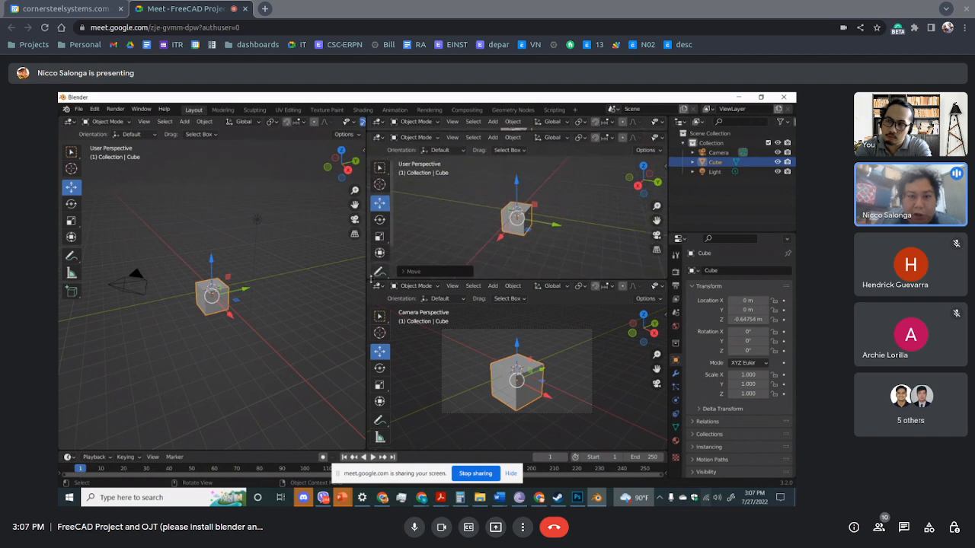
pyautogui.moveTo(369, 277); pyautogui.dragTo(371, 291)
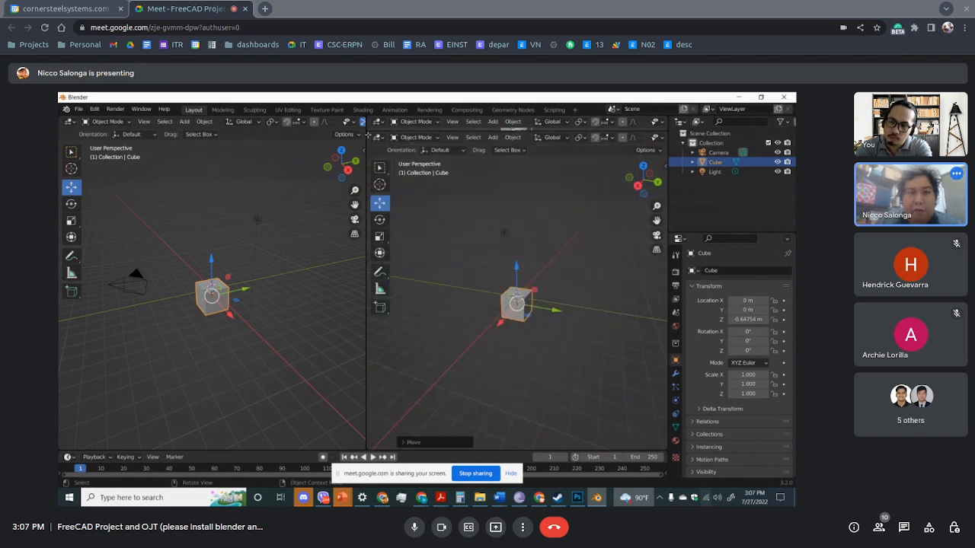
pyautogui.moveTo(367, 134); pyautogui.dragTo(248, 129)
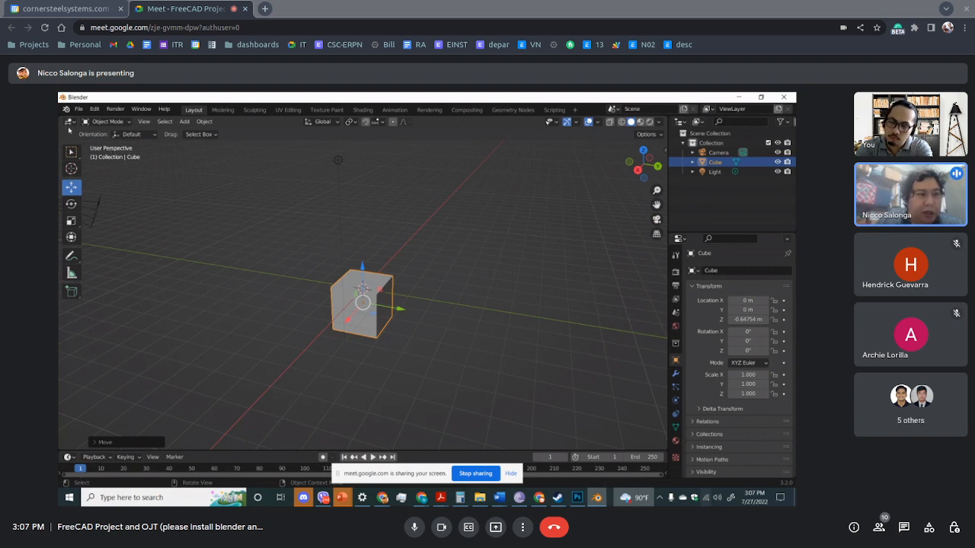
# Split the 3D viewport into two side-by-side areas and join them again into one
pyautogui.moveTo(58, 119); pyautogui.dragTo(399, 152)
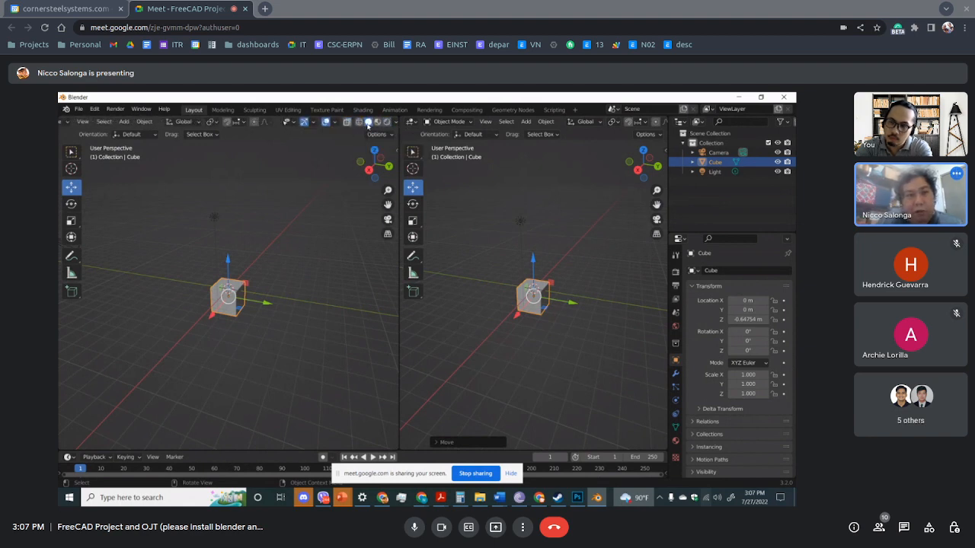
pyautogui.scroll(-5, 367, 124)
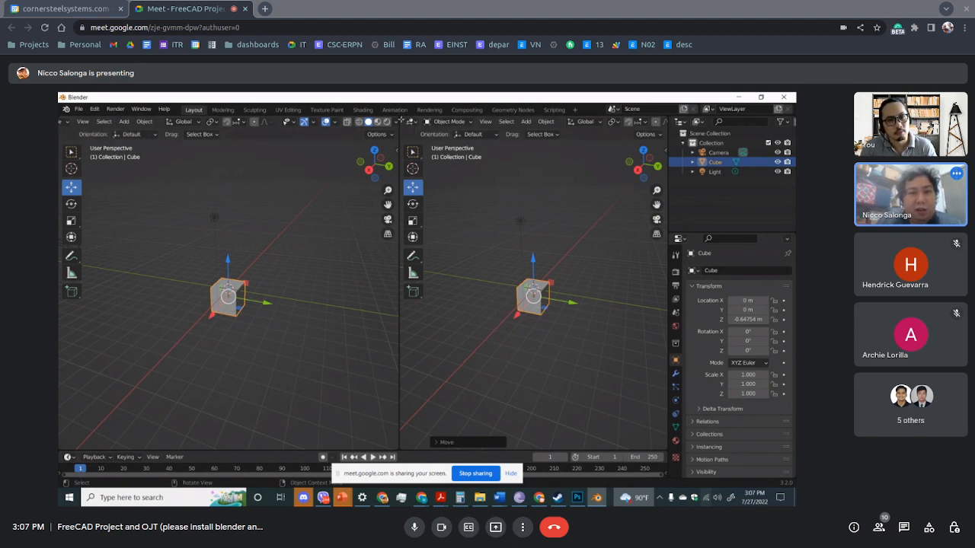
pyautogui.moveTo(401, 120); pyautogui.dragTo(241, 230)
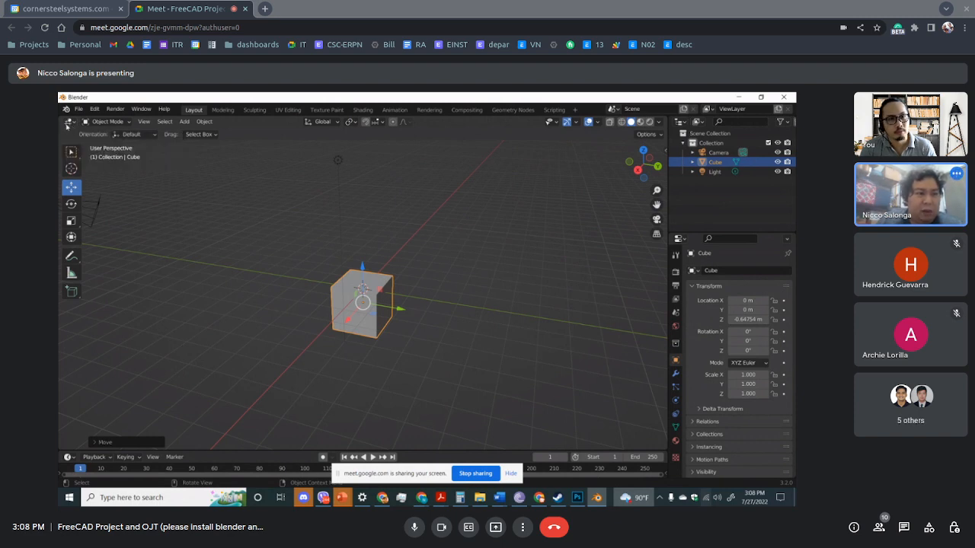
# Change the main 3D viewport area to the UV Editor and show the meeting window in full screen
pyautogui.click(68, 123)
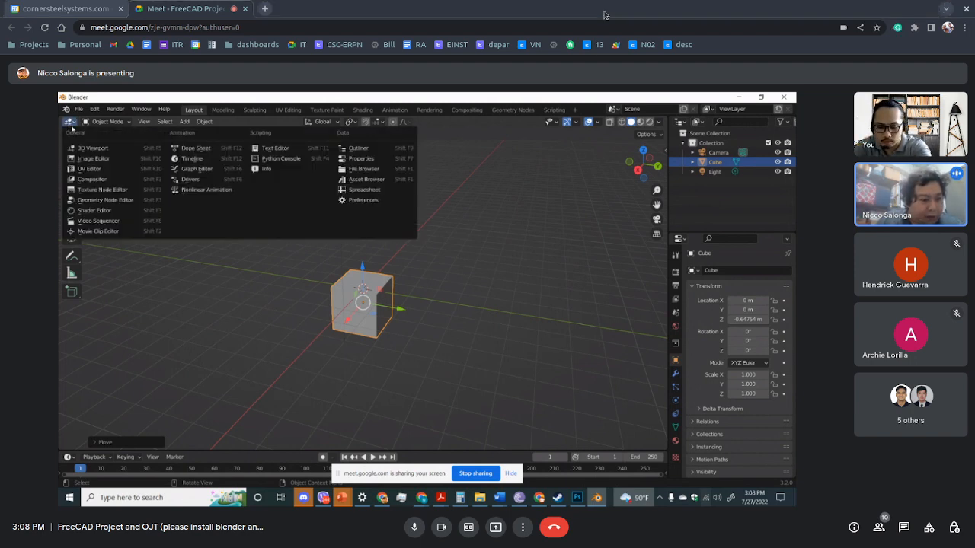
pyautogui.press('F11')
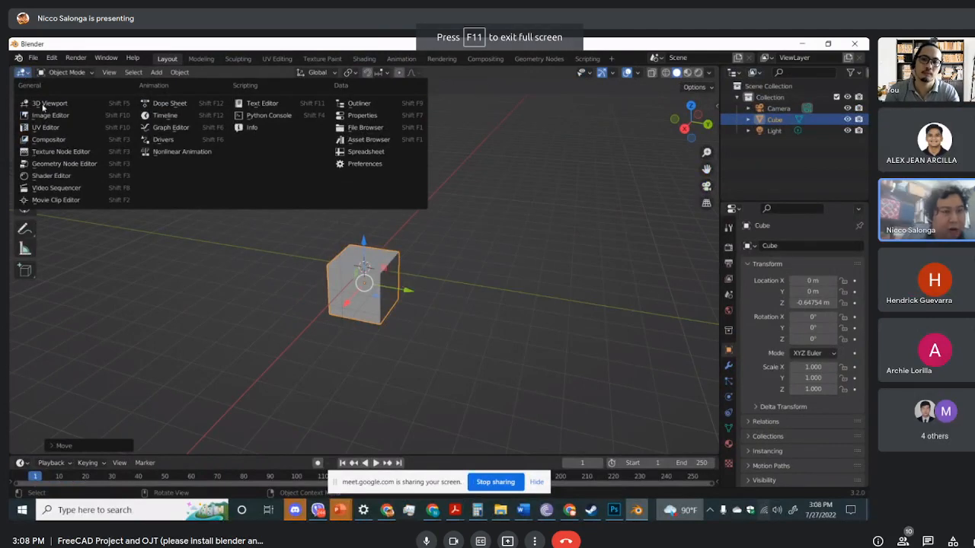
pyautogui.click(53, 128)
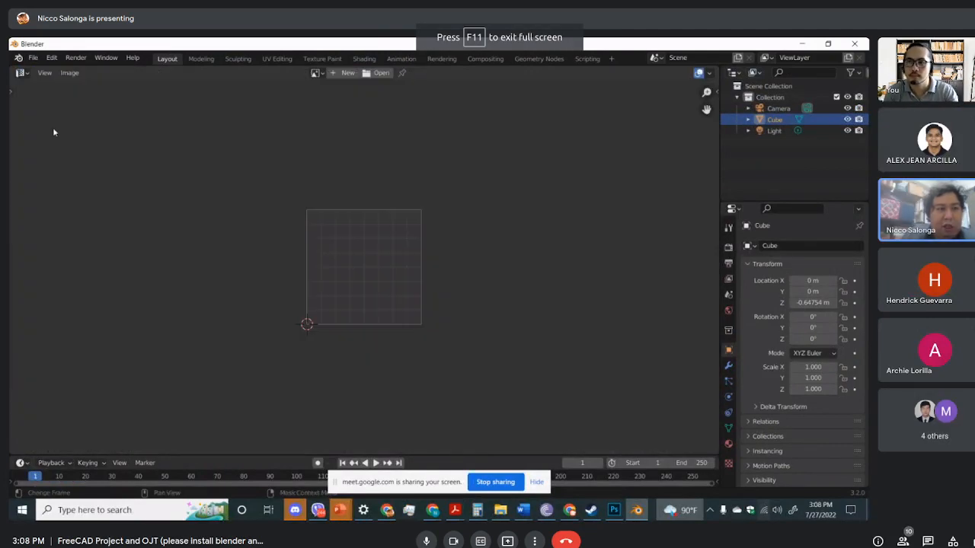
# Change the main area from the UV Editor back to the 3D Viewport editor type
pyautogui.click(22, 73)
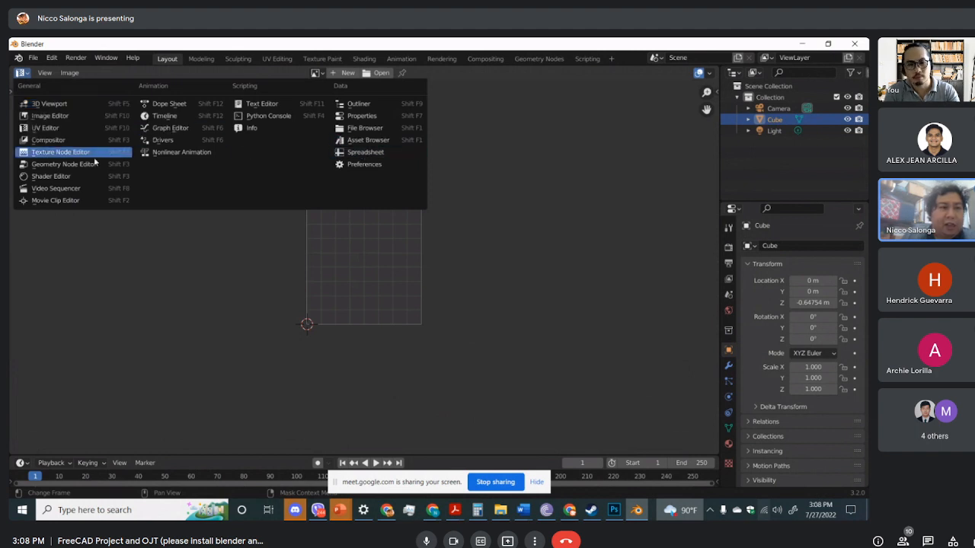
pyautogui.click(27, 76)
pyautogui.click(28, 77)
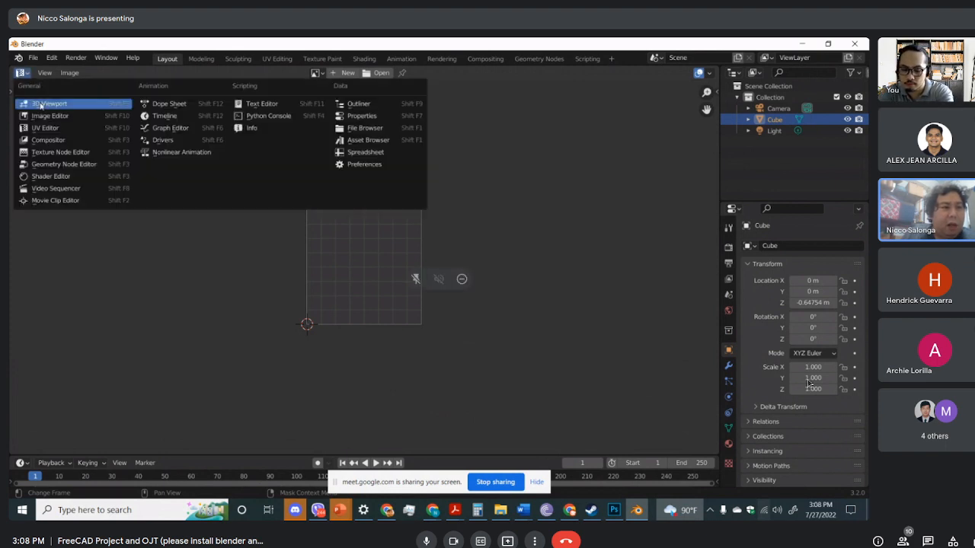
pyautogui.click(41, 106)
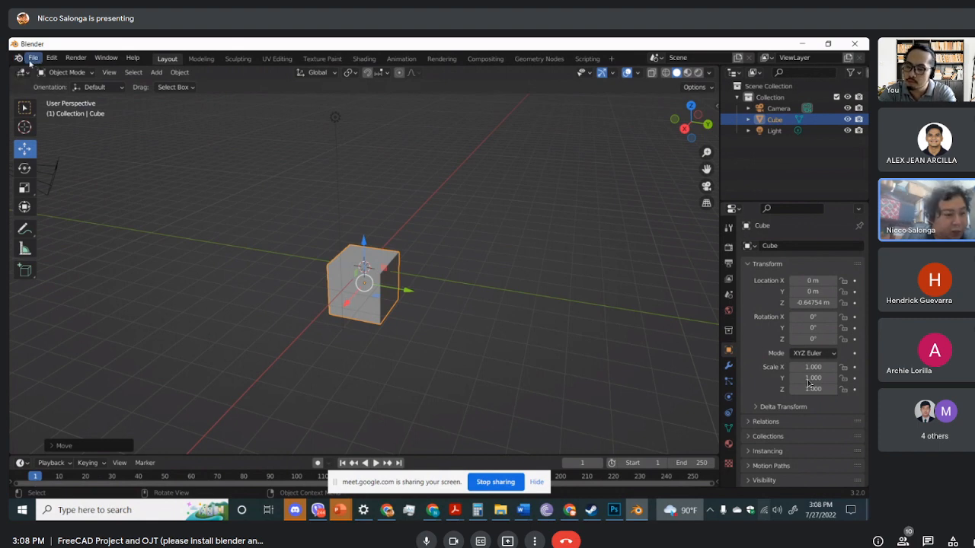
# Move the cube along the Y axis to about 1.84 m with the Move tool
pyautogui.click(86, 74)
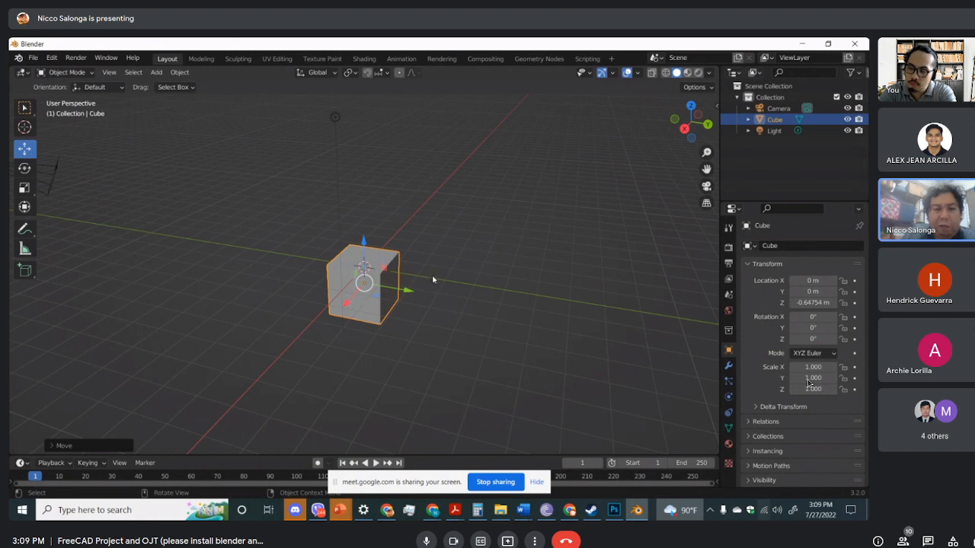
pyautogui.moveTo(408, 294); pyautogui.dragTo(453, 302)
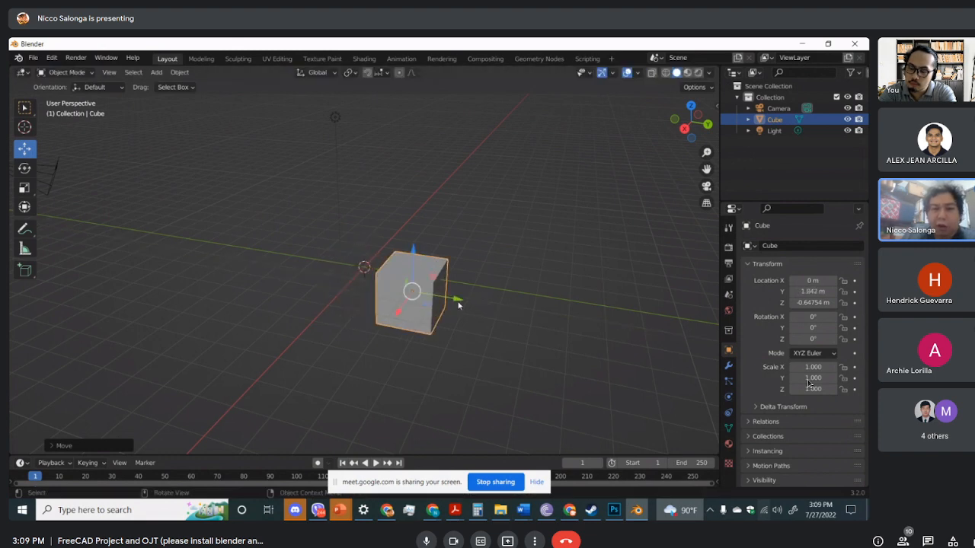
# Look through the available editor types and object interaction modes of the 3D viewport without changing either
pyautogui.click(24, 73)
pyautogui.click(24, 73)
pyautogui.click(25, 73)
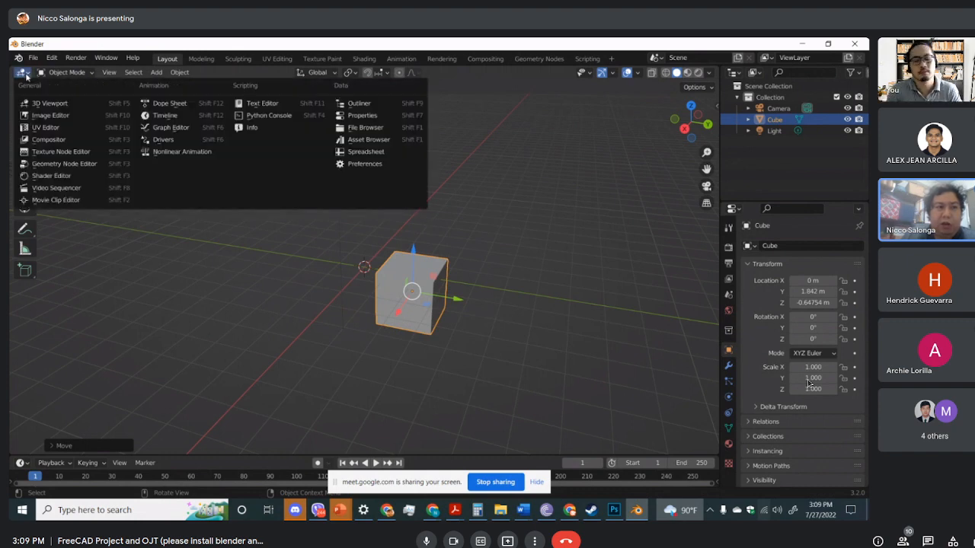
pyautogui.click(27, 75)
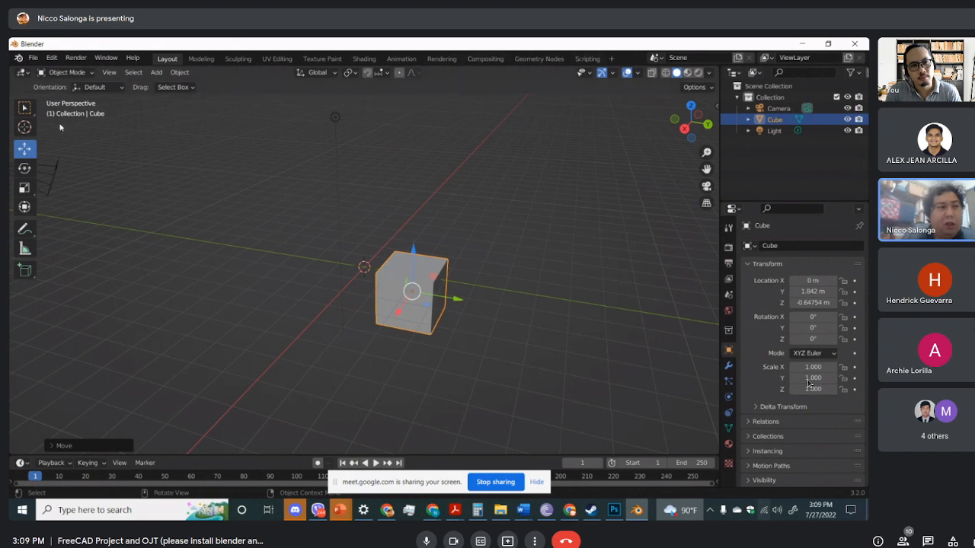
pyautogui.click(67, 73)
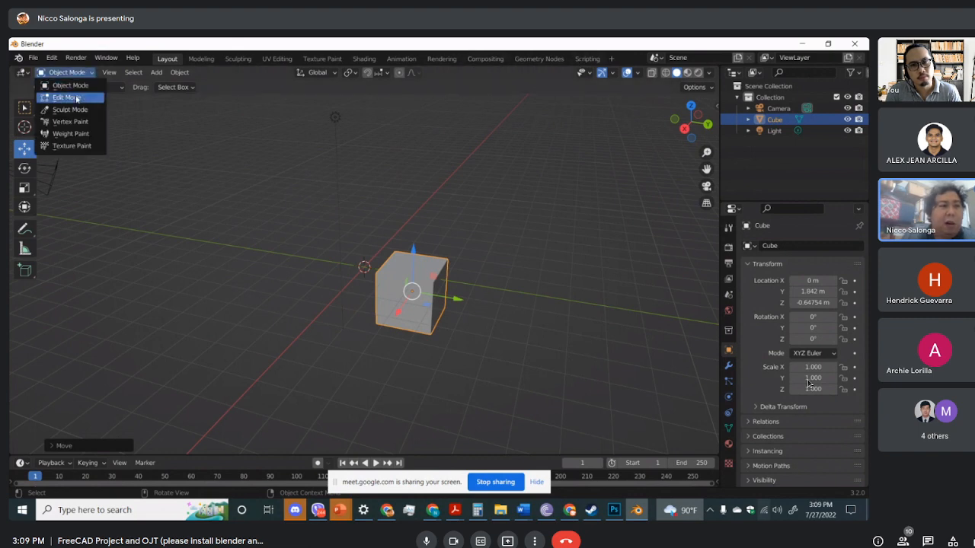
pyautogui.click(25, 73)
pyautogui.click(25, 74)
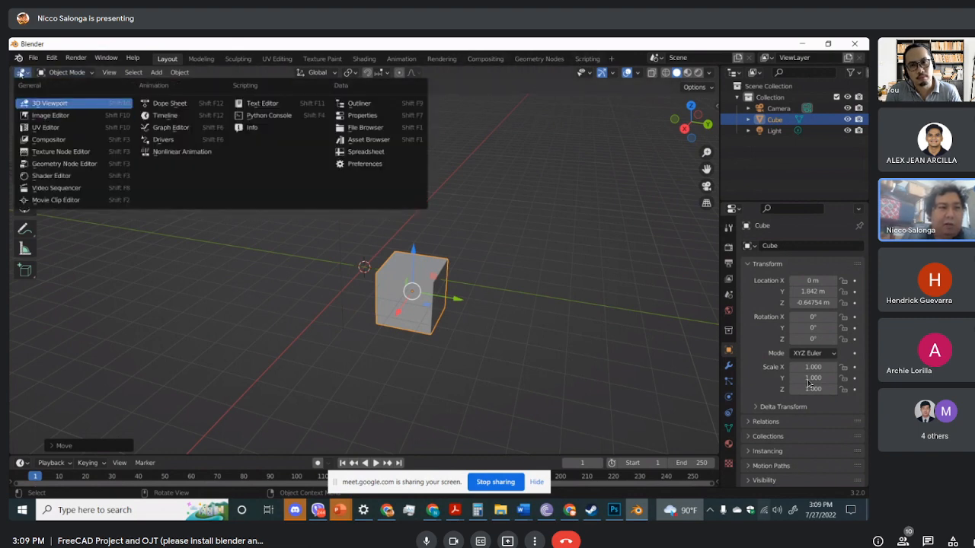
pyautogui.click(27, 74)
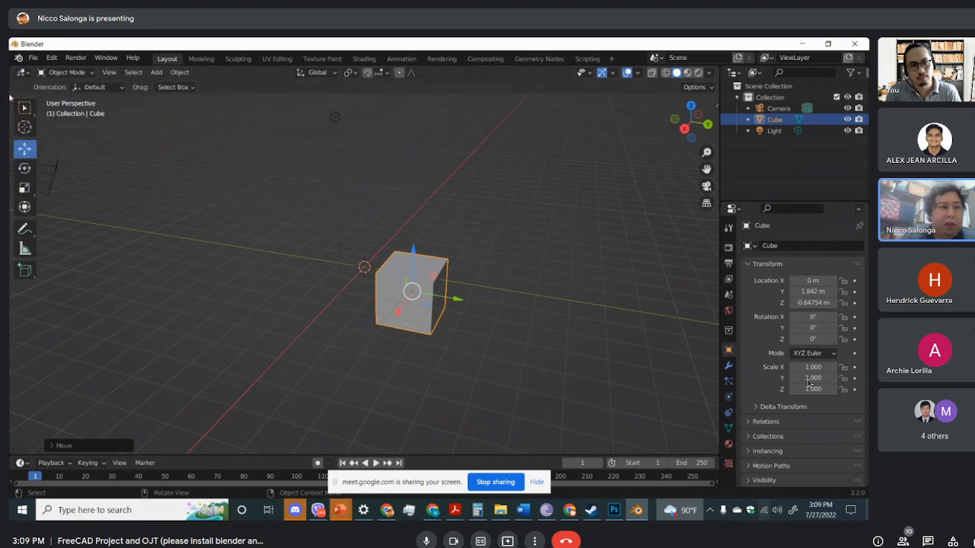
# Split a narrow second area off the 3D viewport and join it back into a single area
pyautogui.moveTo(45, 90); pyautogui.dragTo(143, 114)
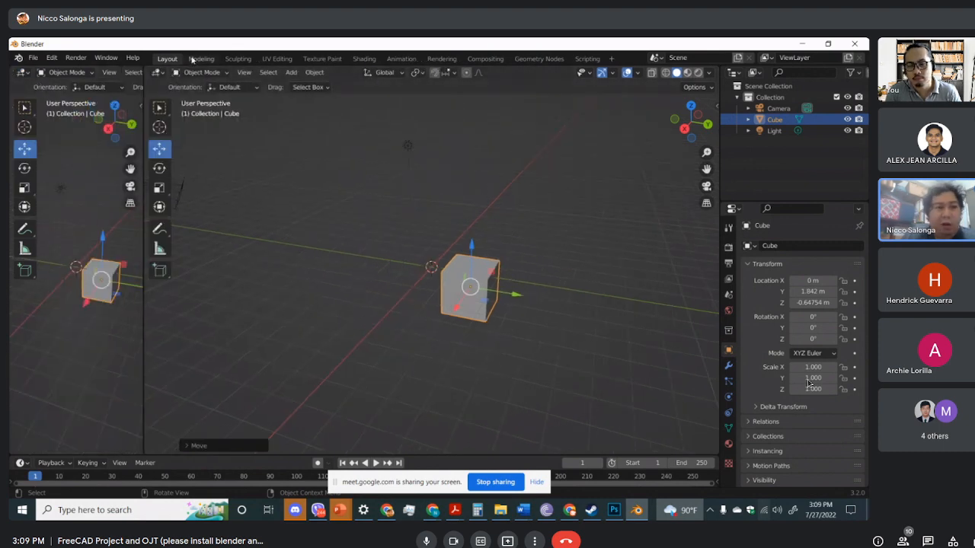
pyautogui.moveTo(145, 72); pyautogui.dragTo(61, 74)
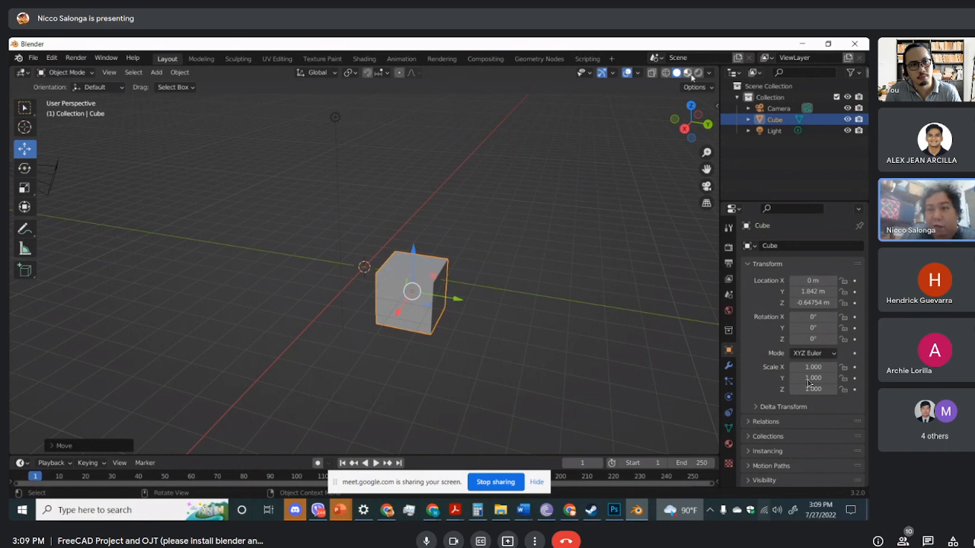
# Show the cube in Wireframe shading, examine it from several angles, and return to Solid shading
pyautogui.click(667, 73)
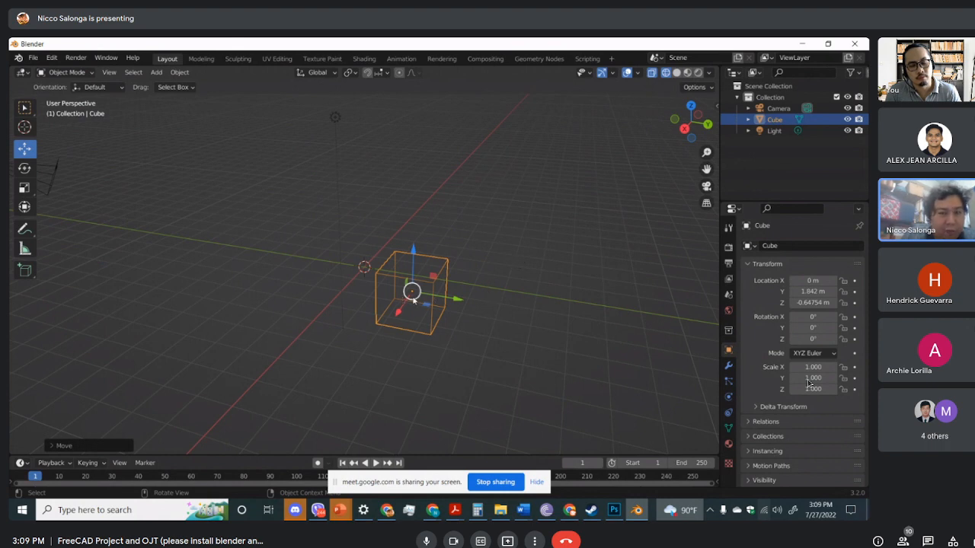
pyautogui.moveTo(473, 269); pyautogui.dragTo(591, 174, button='middle')
pyautogui.scroll(4, 590, 246)
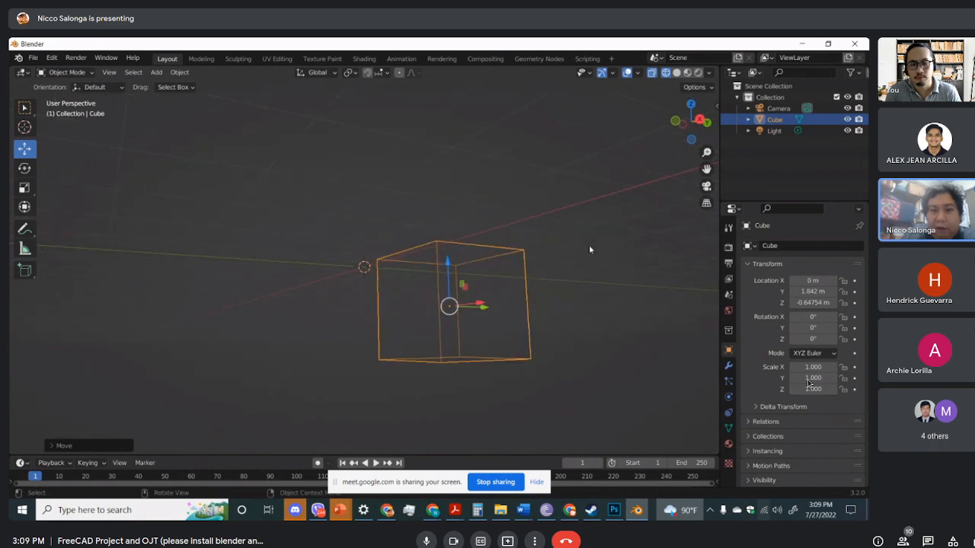
pyautogui.moveTo(594, 261); pyautogui.dragTo(597, 277, button='middle')
pyautogui.hotkey('shift', 'z')
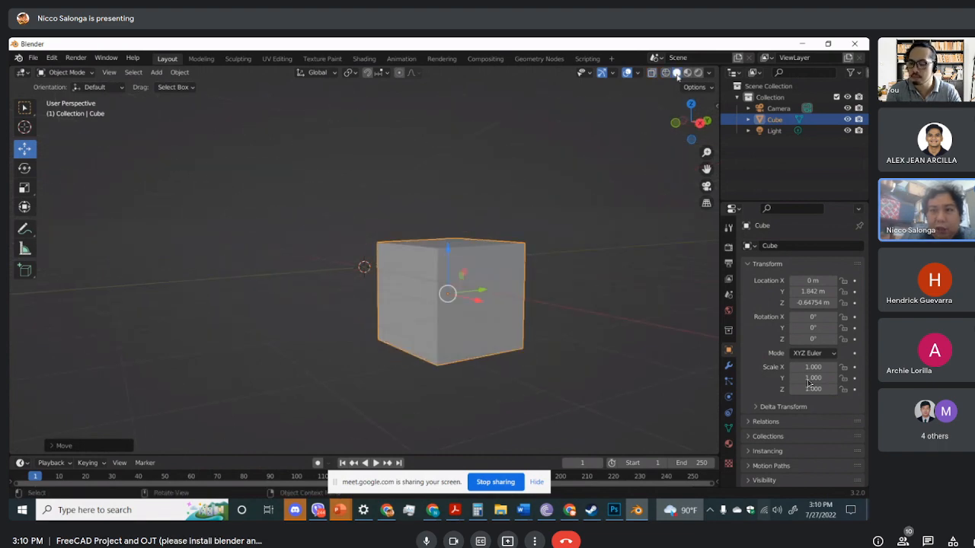
pyautogui.moveTo(498, 209); pyautogui.dragTo(481, 244, button='middle')
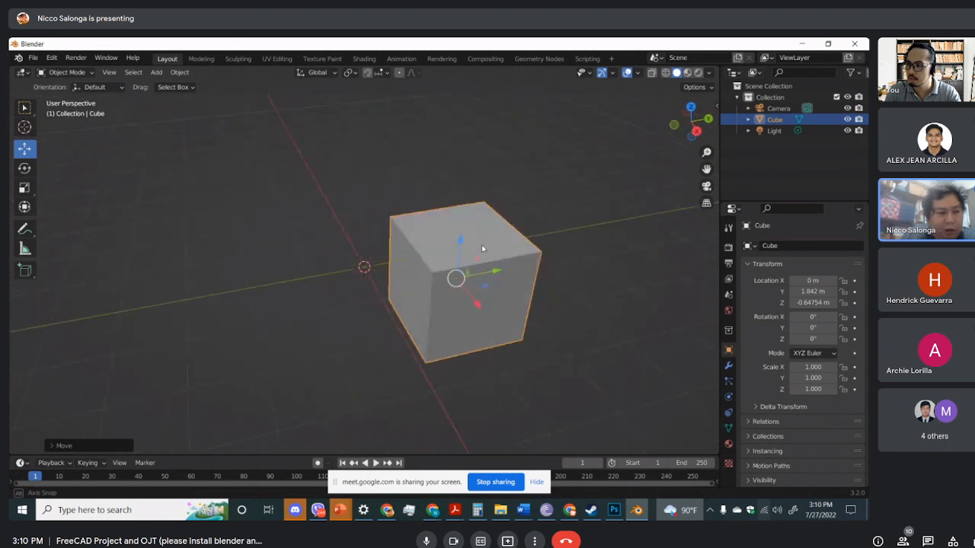
# Switch the viewport shading to Material Preview and examine the cube's plain material up close
pyautogui.click(687, 75)
pyautogui.moveTo(506, 331); pyautogui.dragTo(549, 304, button='middle')
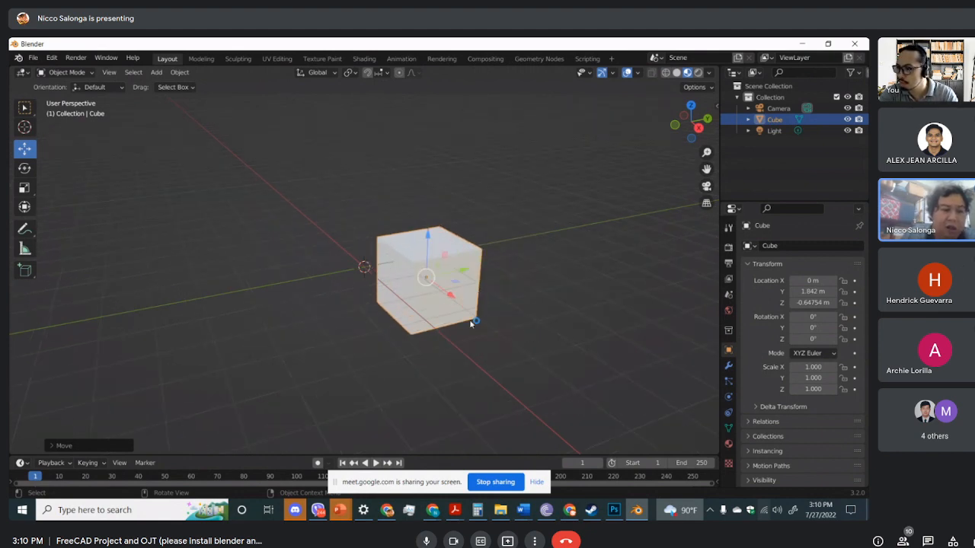
pyautogui.scroll(2, 409, 296)
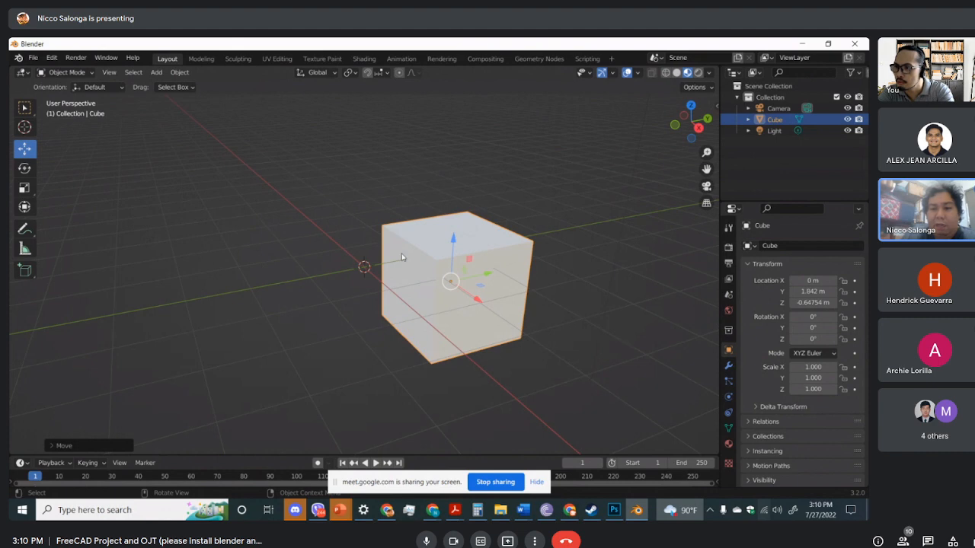
# Assign an Image Texture to the Base Color of the cube's material
pyautogui.click(728, 443)
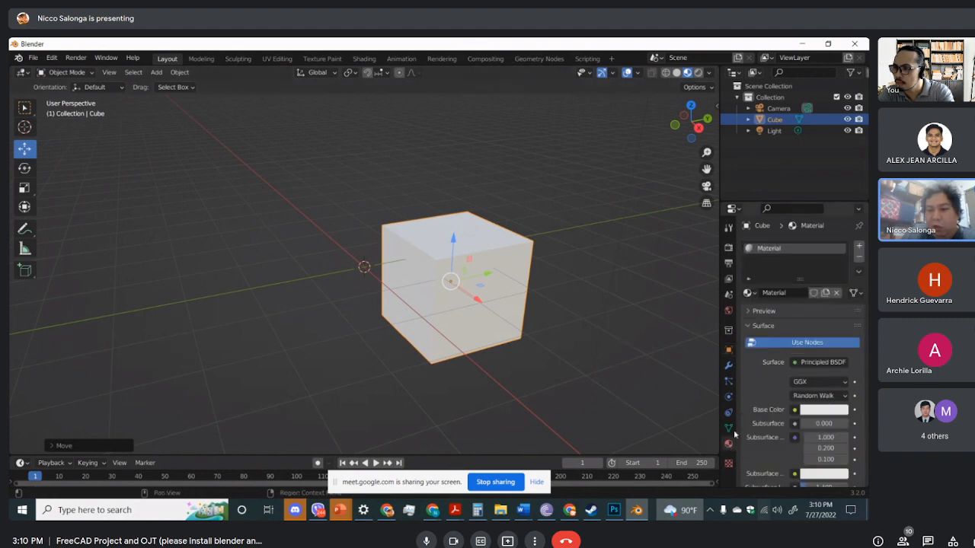
pyautogui.click(793, 411)
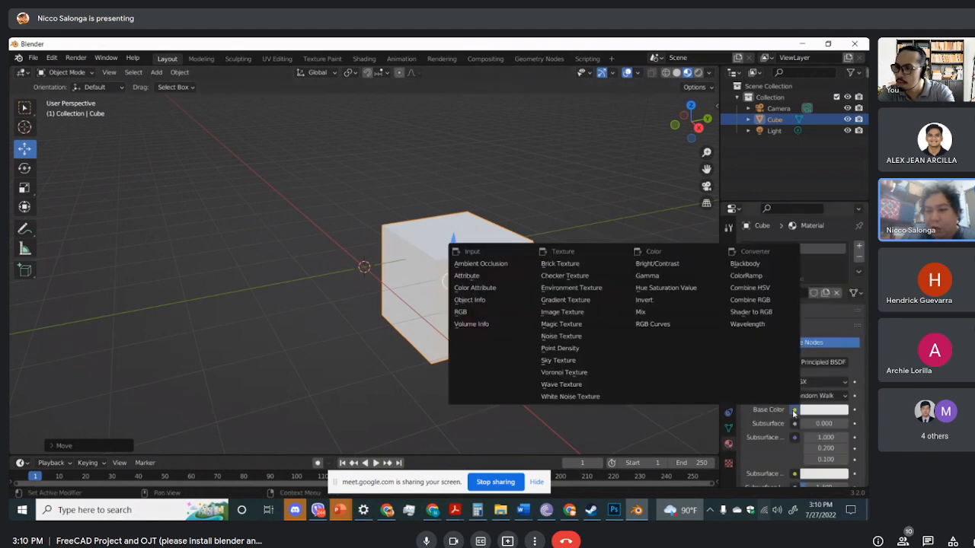
pyautogui.click(558, 311)
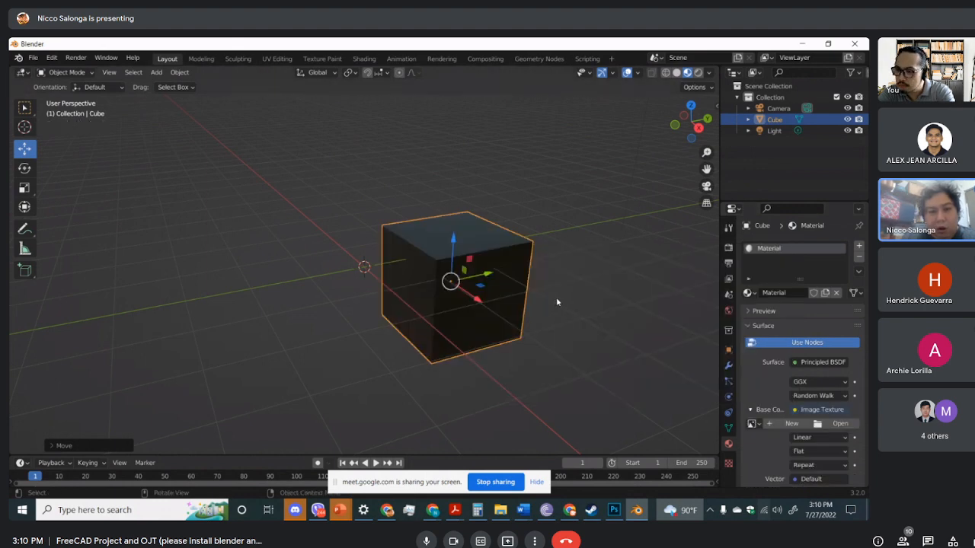
# Load Avalon.psd from the Mawfiles\RPG Games folder as the image for the cube's Base Color texture
pyautogui.click(832, 425)
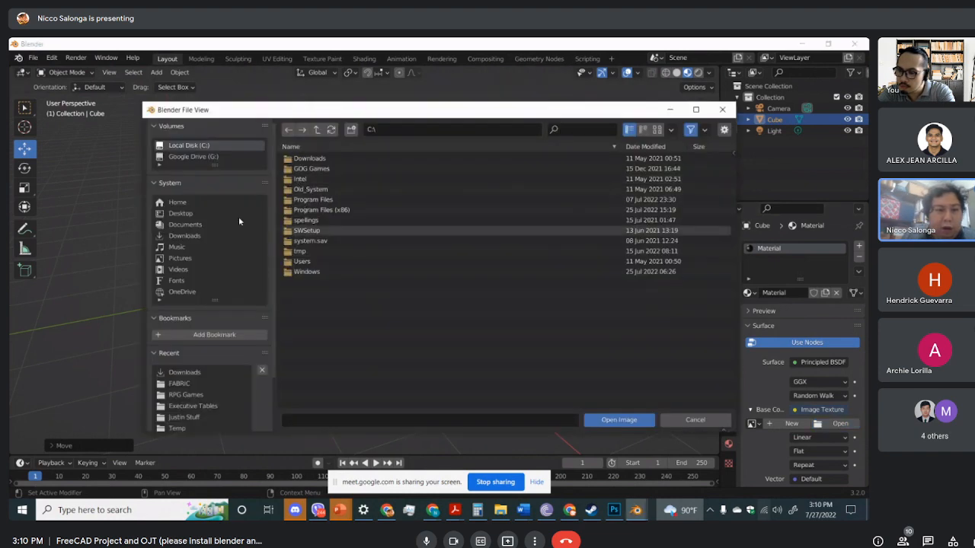
pyautogui.click(173, 202)
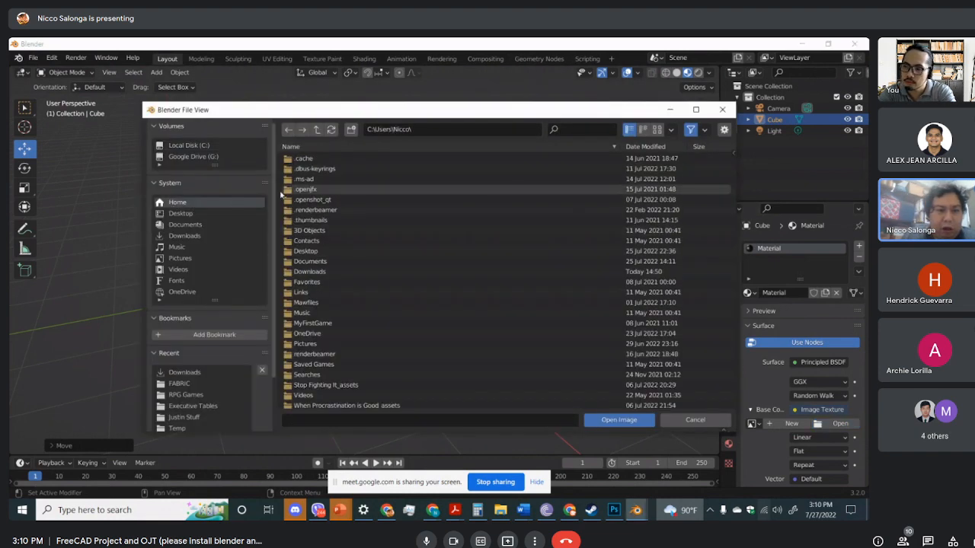
pyautogui.click(183, 215)
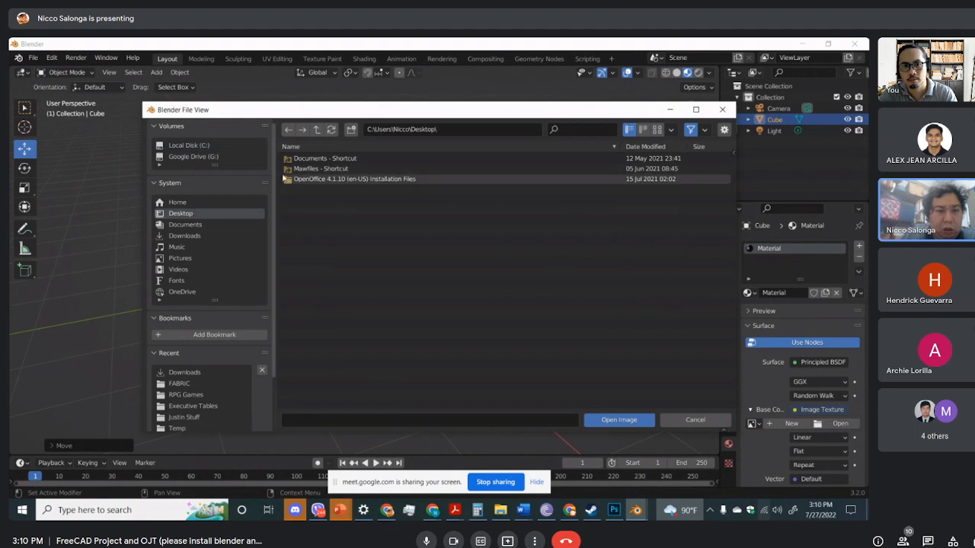
pyautogui.doubleClick(320, 168)
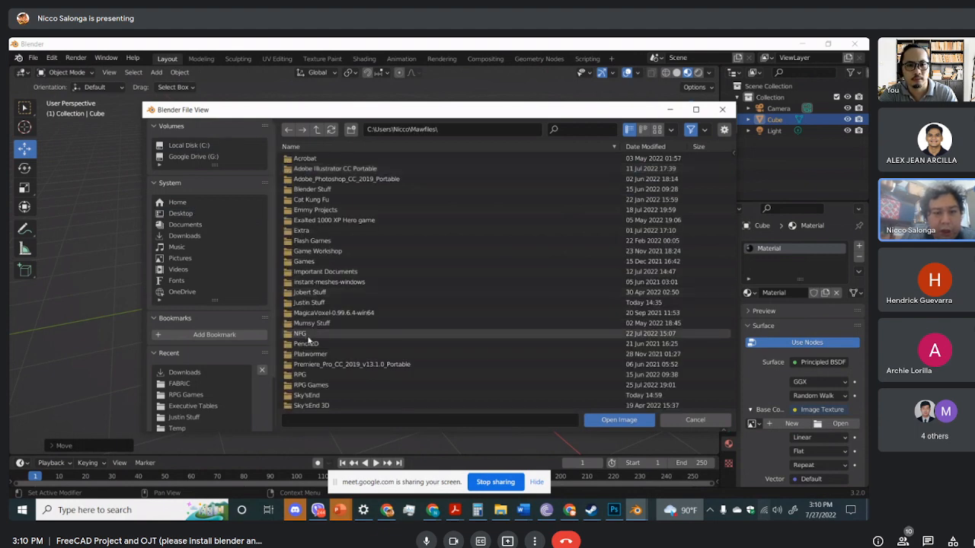
pyautogui.doubleClick(318, 388)
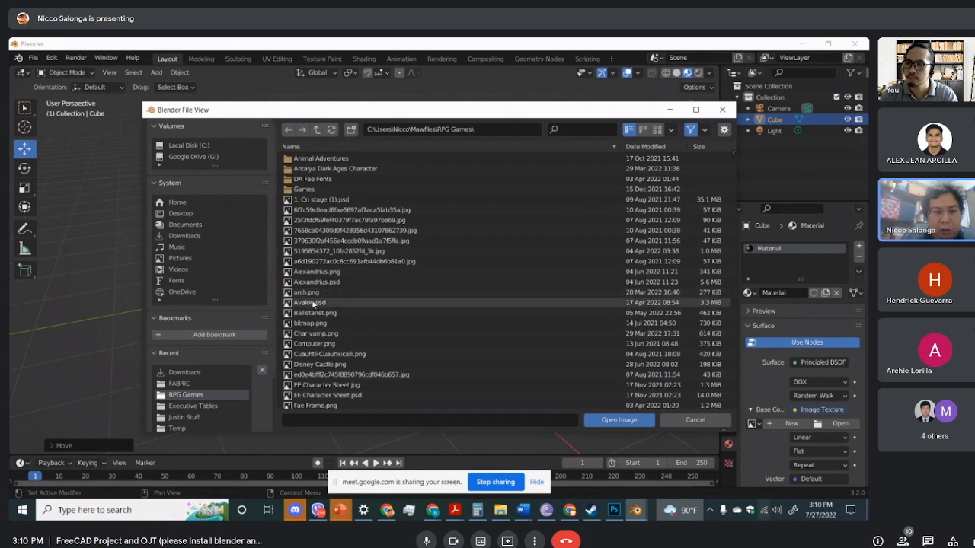
pyautogui.doubleClick(311, 303)
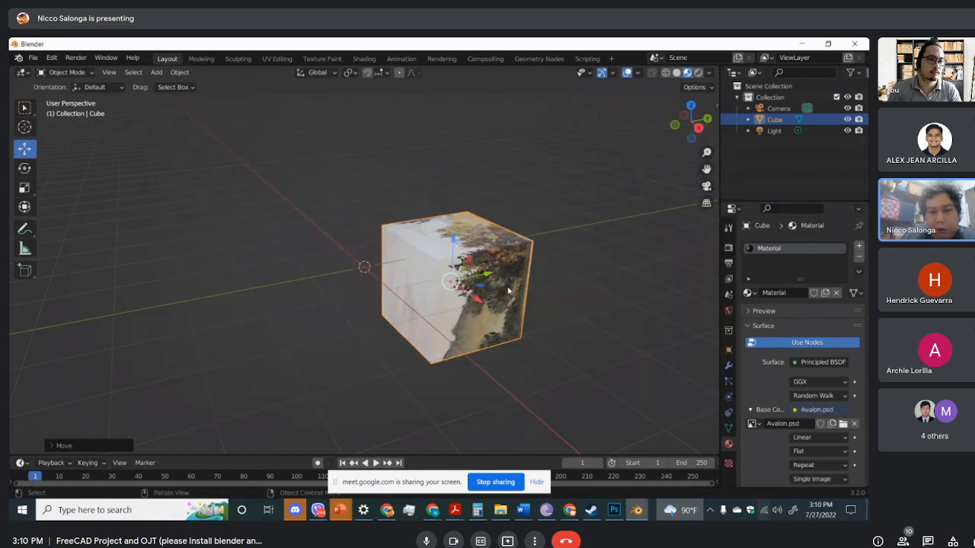
# Compare the textured cube in Material Preview, Solid and Rendered shading, and examine the rendered faces from several sides
pyautogui.moveTo(573, 306); pyautogui.dragTo(673, 92, button='middle')
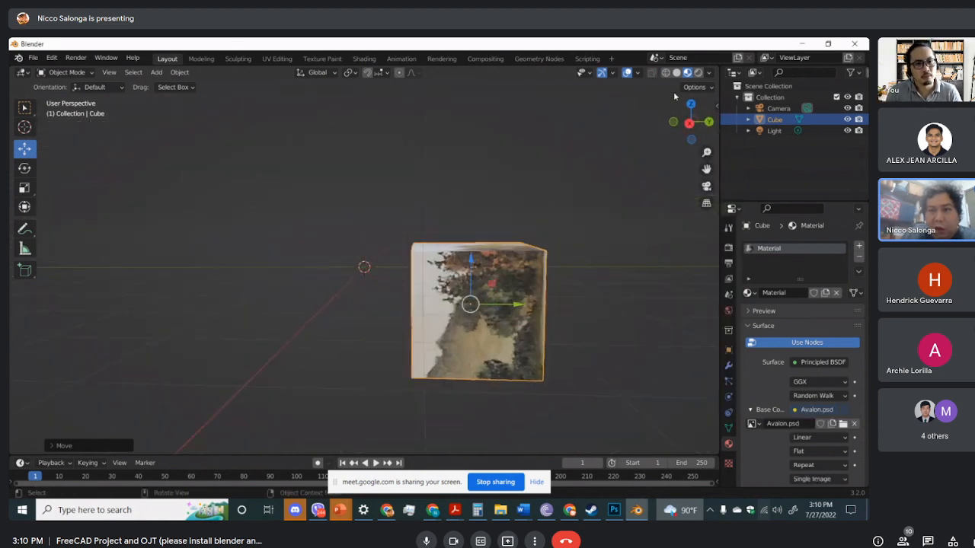
pyautogui.click(677, 74)
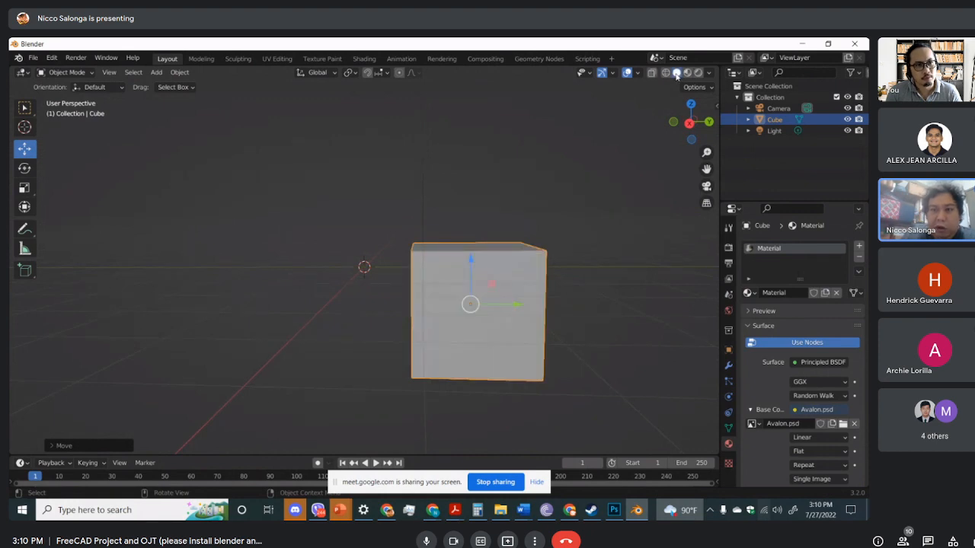
pyautogui.click(698, 74)
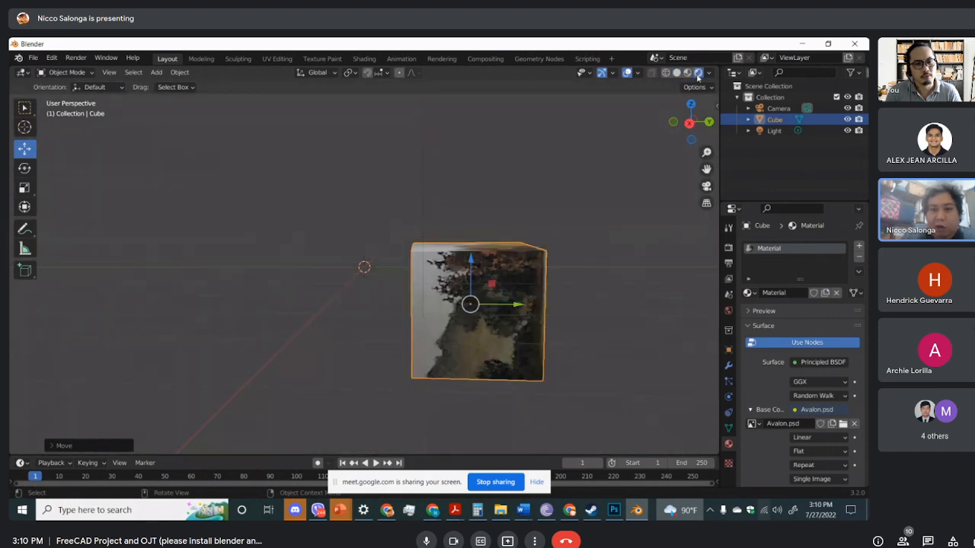
pyautogui.moveTo(252, 268)
pyautogui.mouseDown(button='middle')
pyautogui.moveTo(342, 270)
pyautogui.moveTo(352, 239)
pyautogui.moveTo(366, 246)
pyautogui.moveTo(383, 306)
pyautogui.moveTo(378, 324)
pyautogui.moveTo(621, 123)
pyautogui.mouseUp(button='middle')
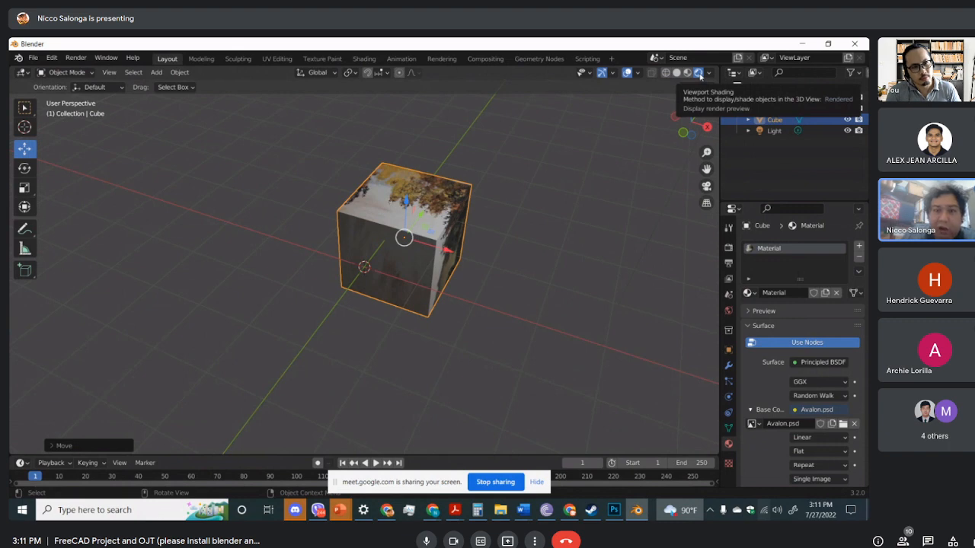
pyautogui.moveTo(625, 194); pyautogui.dragTo(561, 202, button='middle')
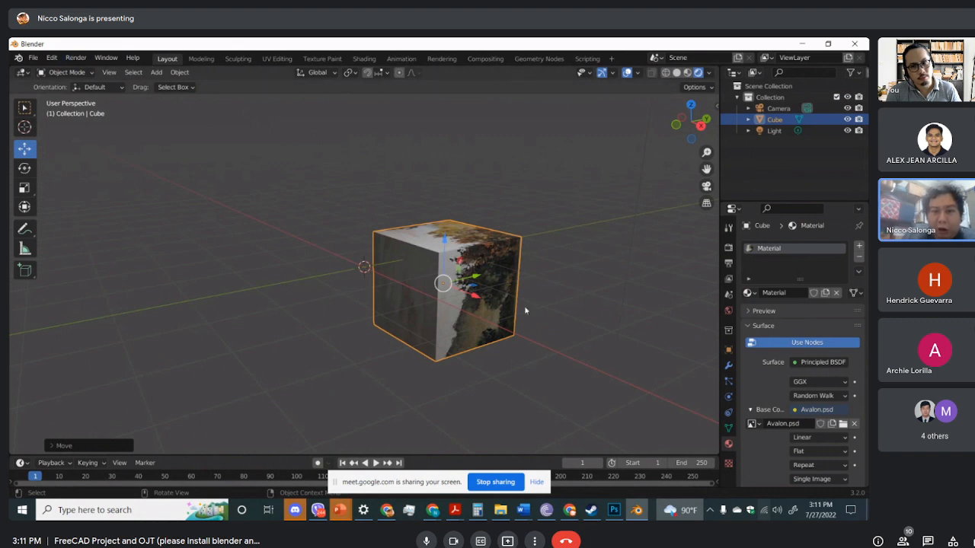
pyautogui.moveTo(525, 221); pyautogui.dragTo(499, 268, button='middle')
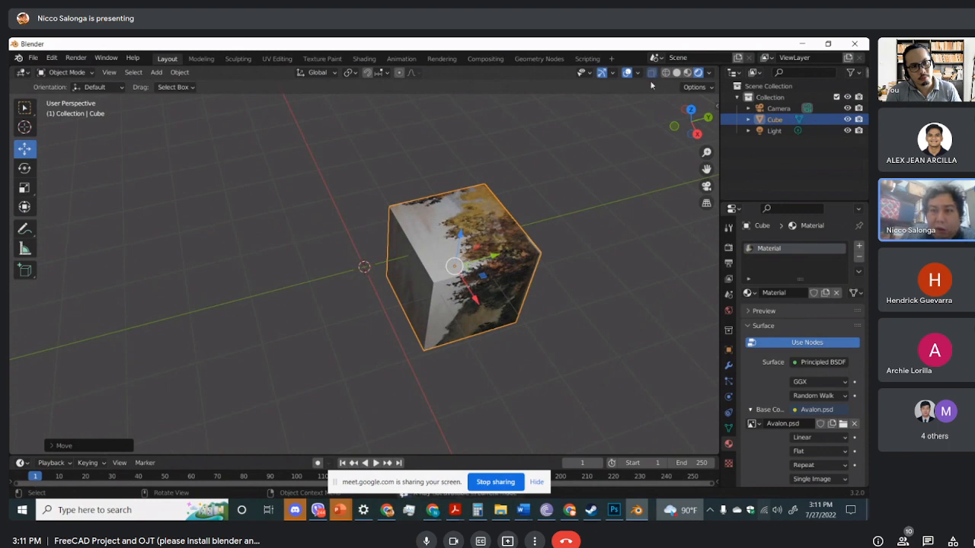
# Set the viewport to Solid shading with X-ray enabled and look at the cube up close
pyautogui.click(676, 73)
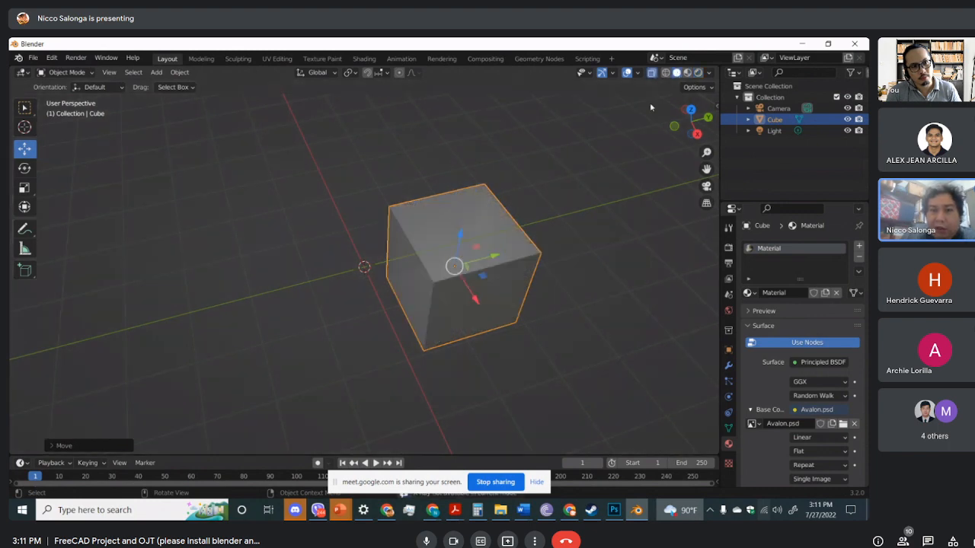
pyautogui.moveTo(459, 232); pyautogui.dragTo(460, 216, button='middle')
pyautogui.scroll(4, 461, 213)
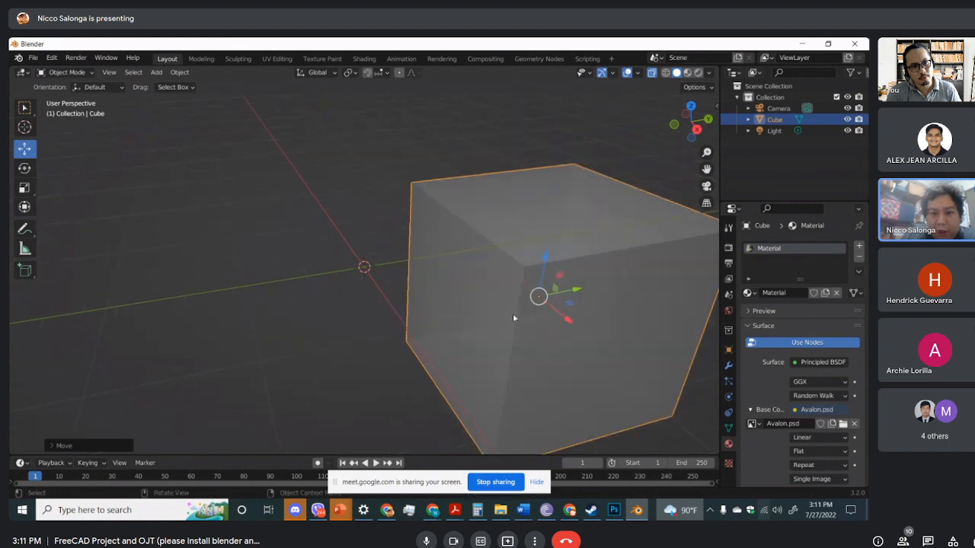
# Compare the textured cube in Material Preview and Solid shading
pyautogui.moveTo(513, 320); pyautogui.dragTo(562, 265, button='middle')
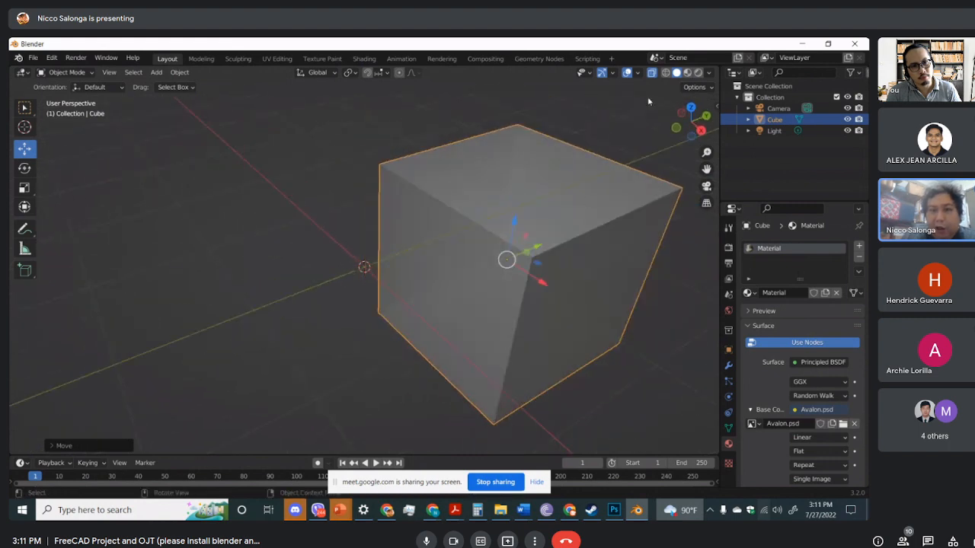
pyautogui.click(687, 73)
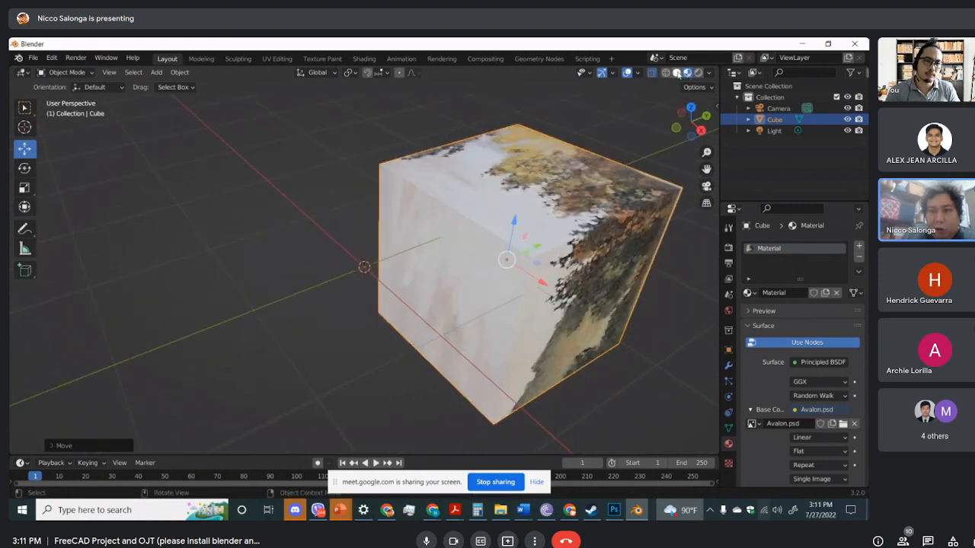
pyautogui.click(676, 73)
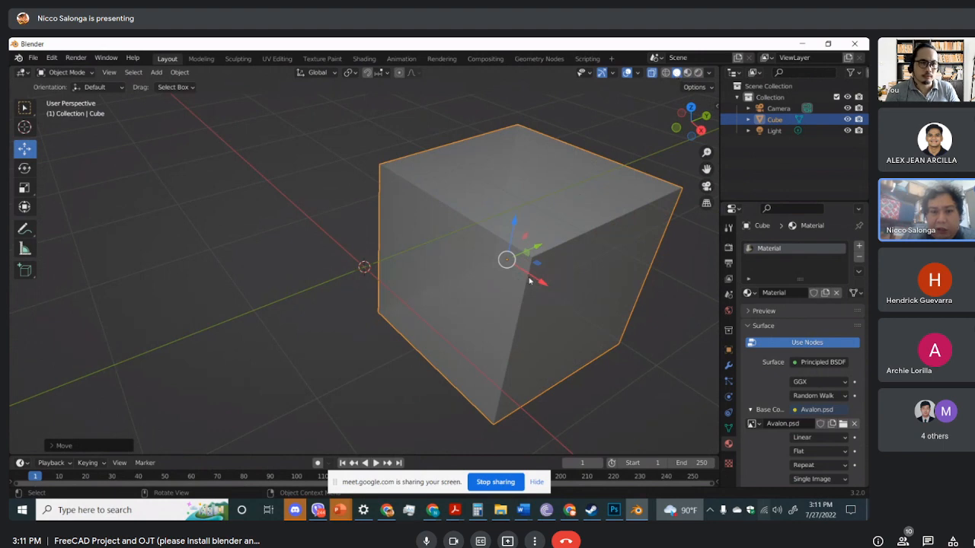
pyautogui.scroll(-3, 530, 281)
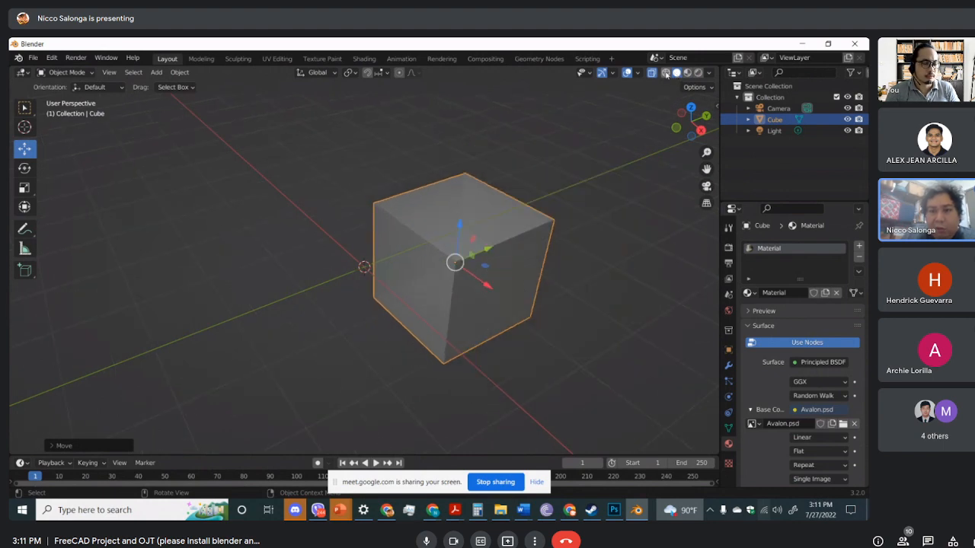
# Duplicate the cube in Wireframe shading and place the copy above and behind the original, partly overlapping it in view
pyautogui.click(666, 73)
pyautogui.moveTo(620, 191); pyautogui.dragTo(543, 260, button='middle')
pyautogui.rightClick(500, 277)
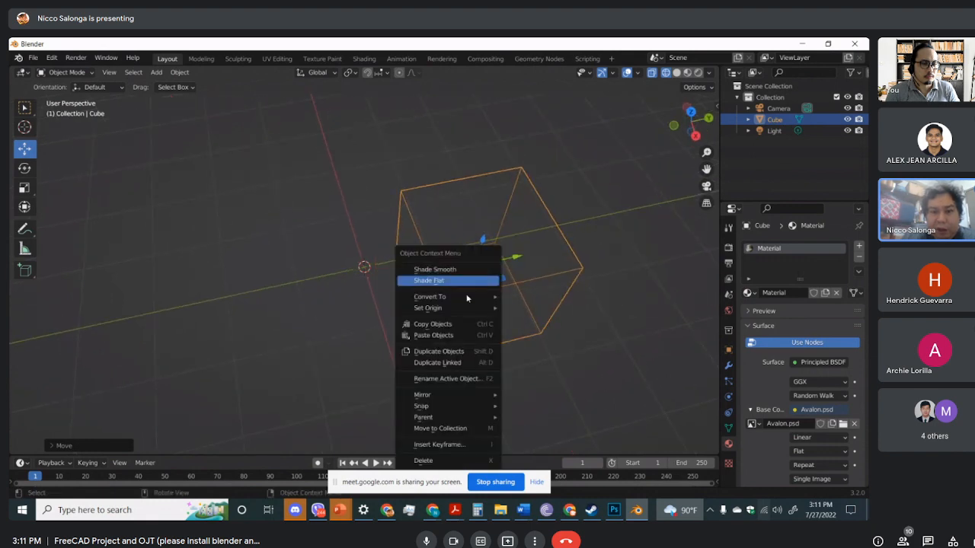
pyautogui.click(443, 351)
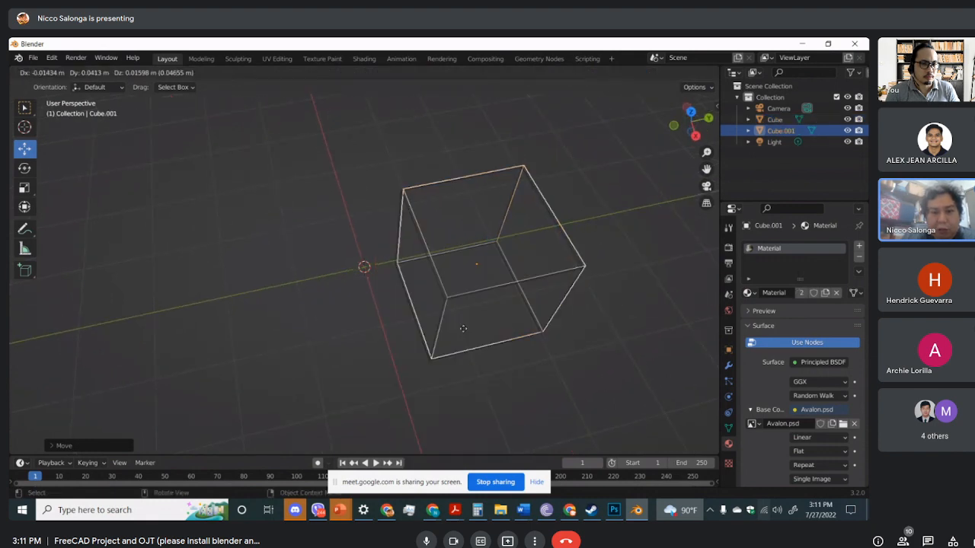
pyautogui.click(434, 275)
pyautogui.moveTo(480, 219); pyautogui.dragTo(449, 183)
pyautogui.moveTo(557, 262); pyautogui.dragTo(545, 192, button='middle')
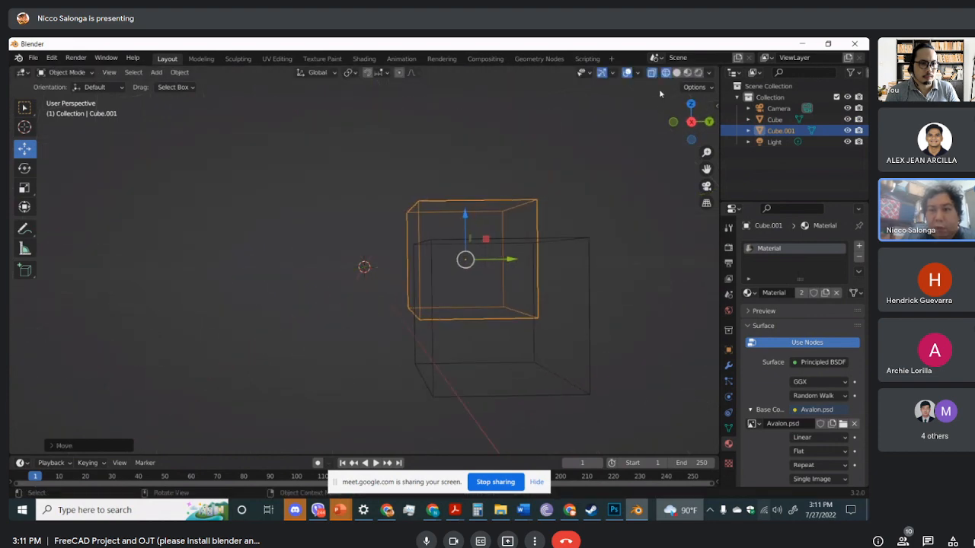
# Set the viewport to Solid shading, deselect the cube copy and turn off X-ray
pyautogui.click(676, 73)
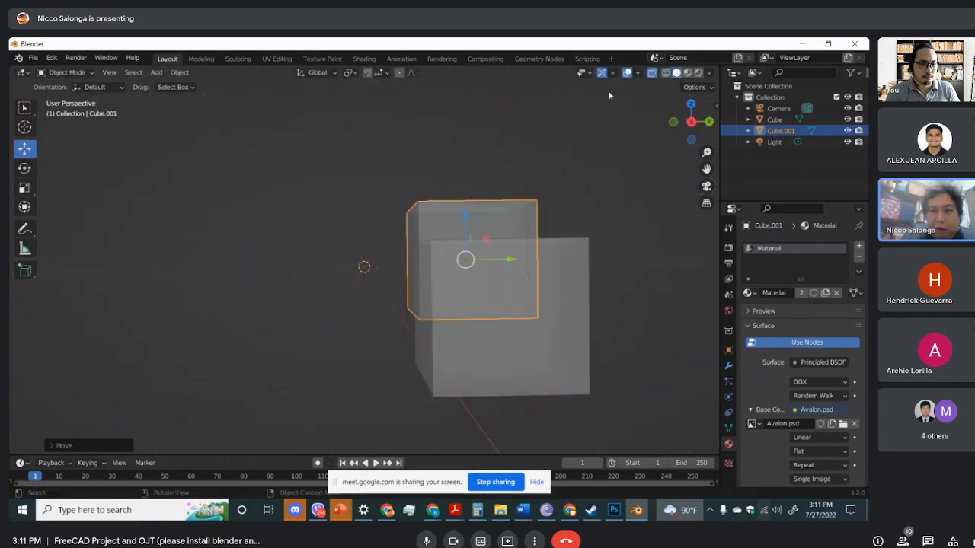
pyautogui.moveTo(540, 182)
pyautogui.mouseDown(button='middle')
pyautogui.moveTo(555, 191)
pyautogui.moveTo(535, 178)
pyautogui.mouseUp(button='middle')
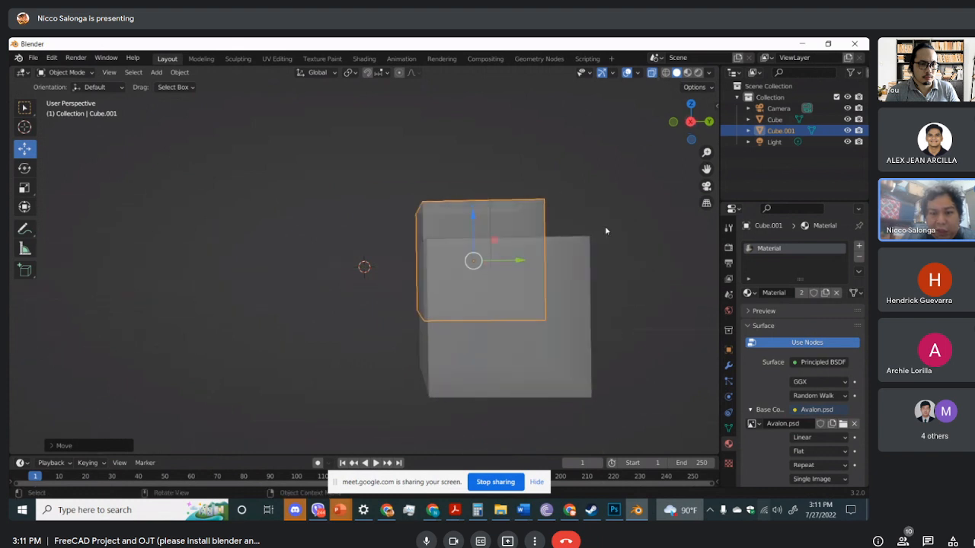
pyautogui.click(613, 254)
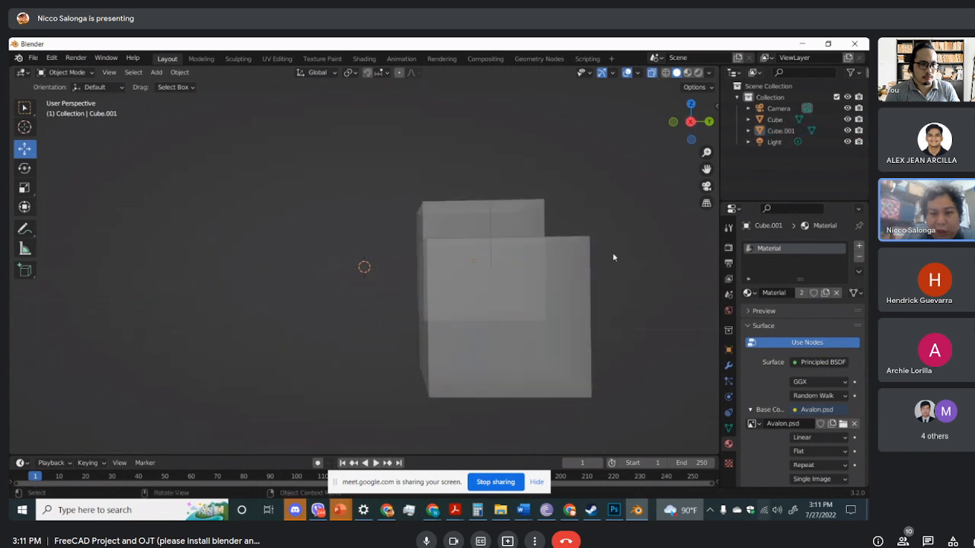
pyautogui.click(652, 73)
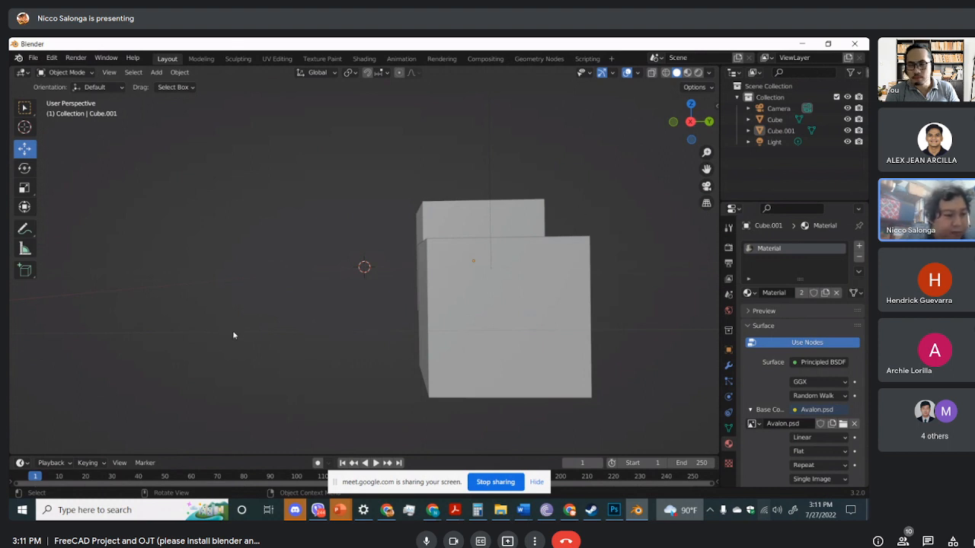
# Orbit, pan and zoom the viewport to examine the two cubes from several directions and distances
pyautogui.scroll(-2, 240, 333)
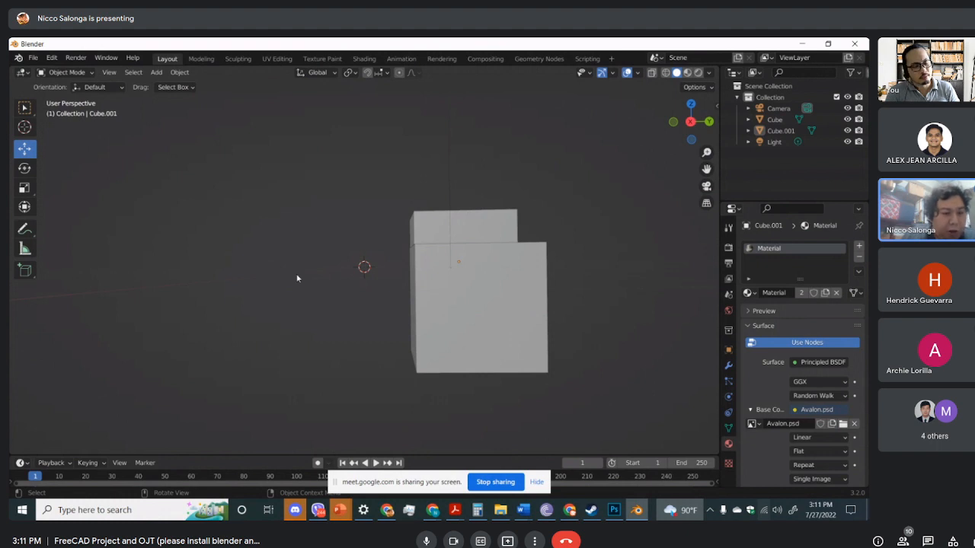
pyautogui.moveTo(303, 271); pyautogui.dragTo(183, 265, button='middle')
pyautogui.moveTo(529, 264); pyautogui.dragTo(449, 202, button='middle')
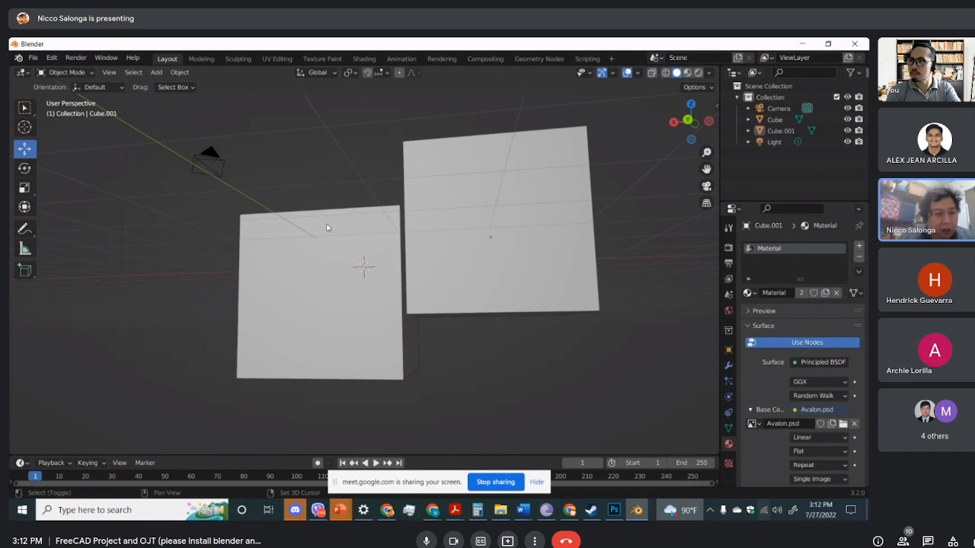
pyautogui.moveTo(325, 226); pyautogui.dragTo(300, 197, button='middle')
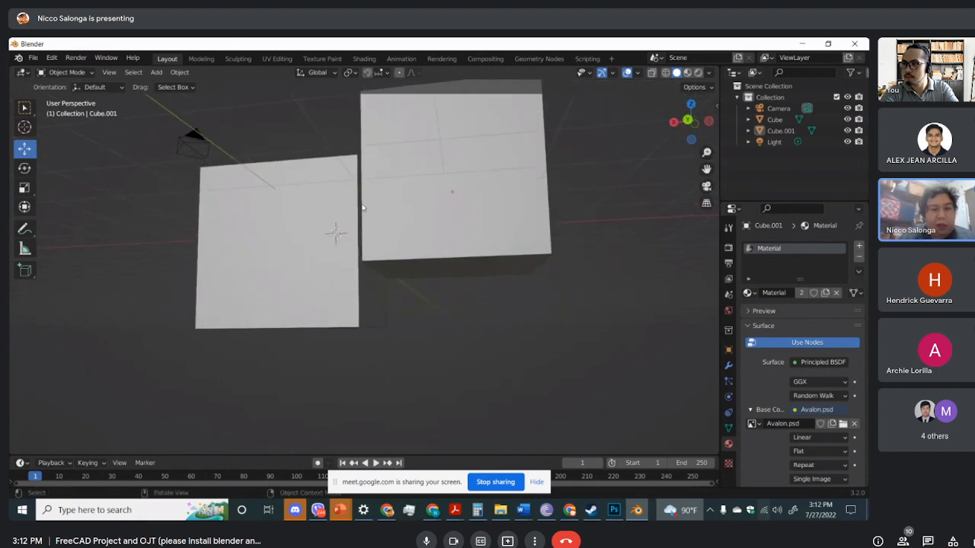
pyautogui.scroll(-9, 415, 229)
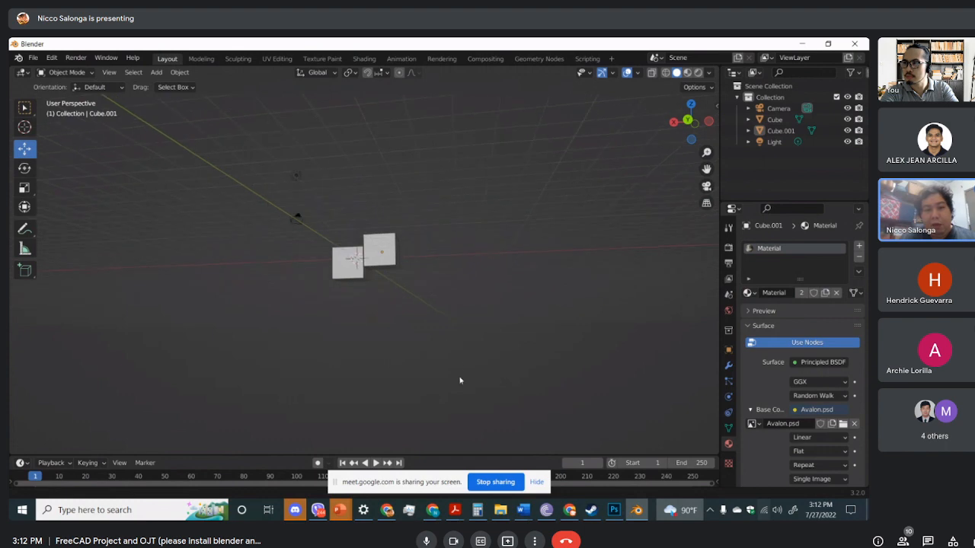
pyautogui.keyDown('ctrl'); pyautogui.moveTo(460, 380); pyautogui.dragTo(425, 253, button='middle'); pyautogui.keyUp('ctrl')
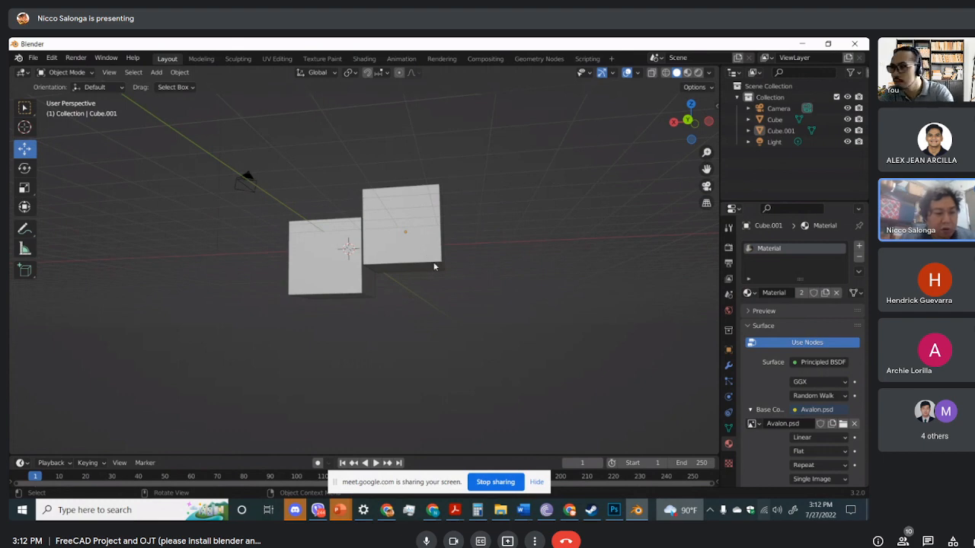
# View the cubes from the back, top and bottom preset viewpoints, and rotate and move the view with the navigation gizmos
pyautogui.click(688, 121)
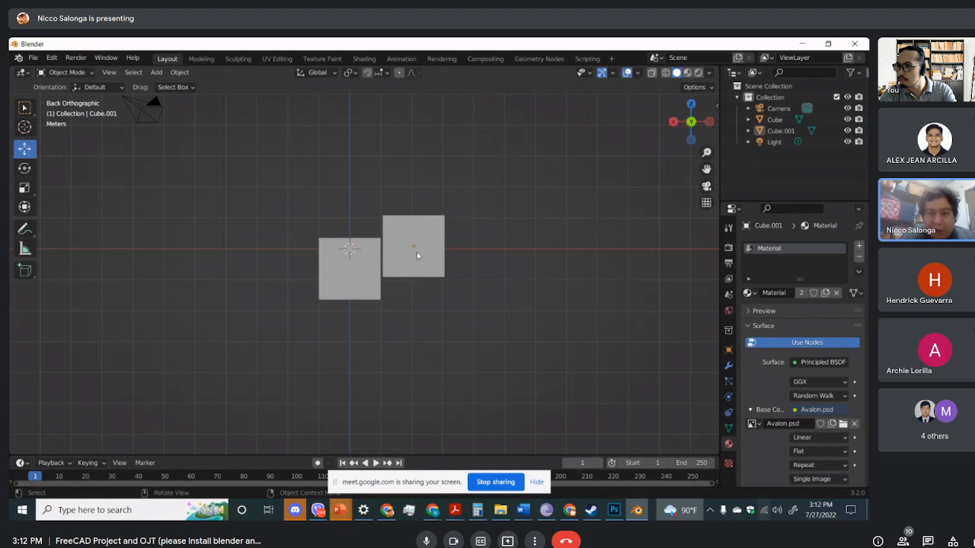
pyautogui.click(691, 106)
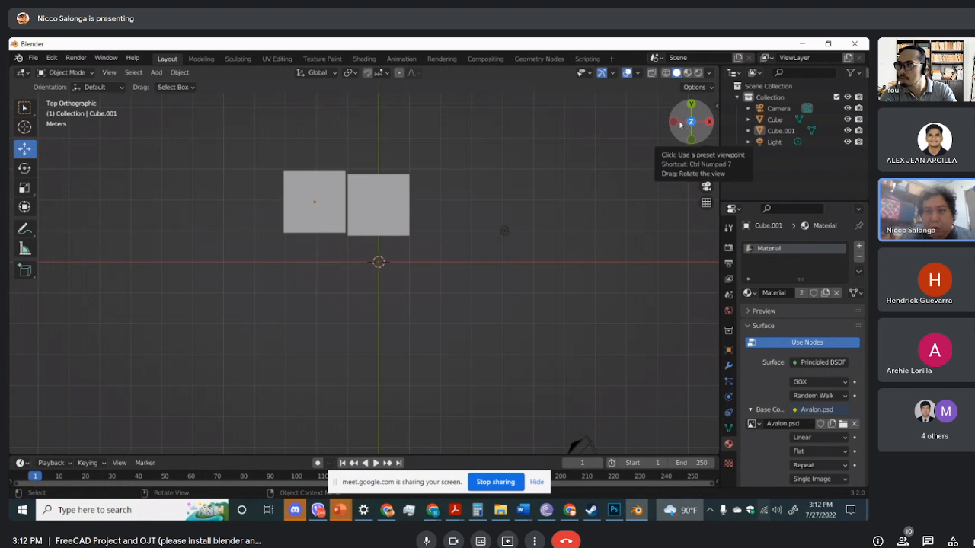
pyautogui.click(691, 122)
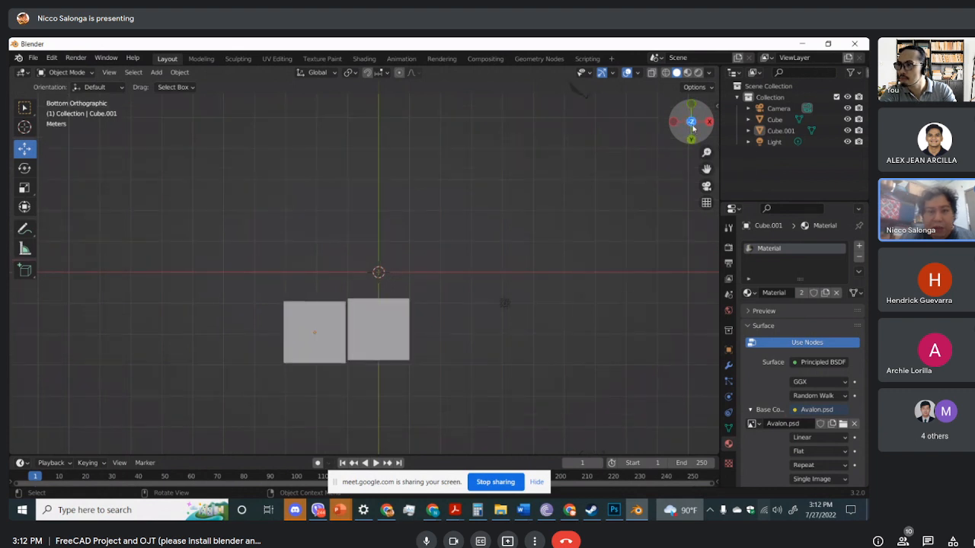
pyautogui.moveTo(692, 126); pyautogui.dragTo(705, 151)
pyautogui.click(709, 122)
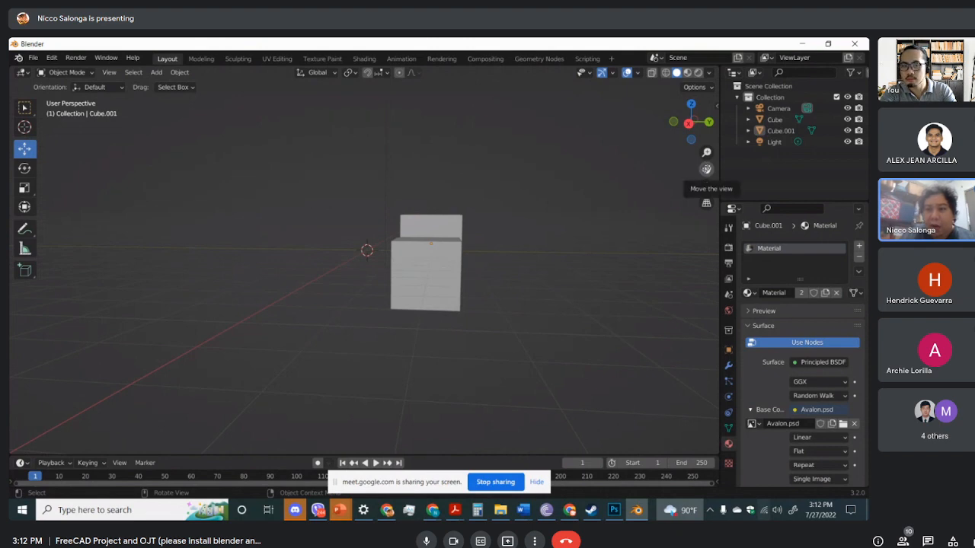
pyautogui.moveTo(706, 169); pyautogui.dragTo(704, 123)
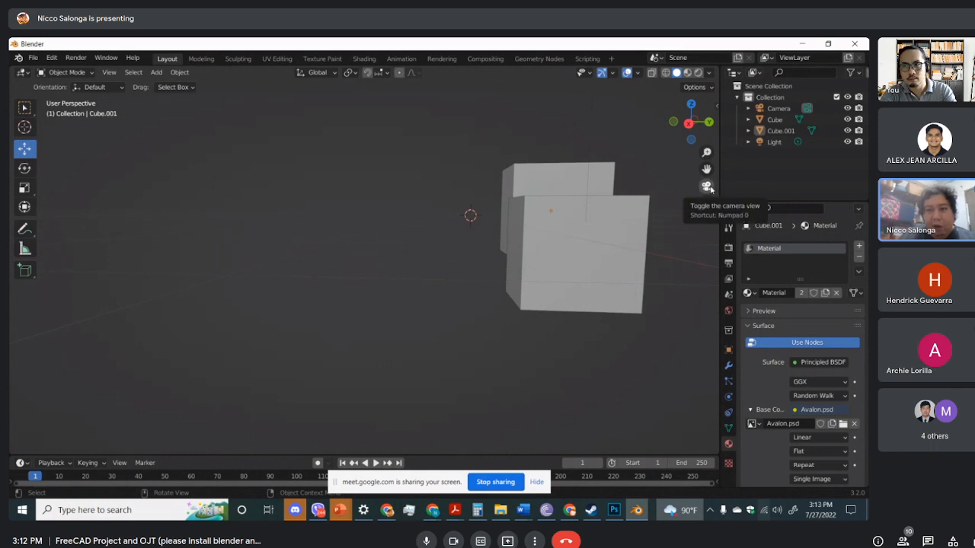
# Look at the cubes through the scene camera and return to a free perspective view
pyautogui.click(707, 187)
pyautogui.scroll(-3, 586, 236)
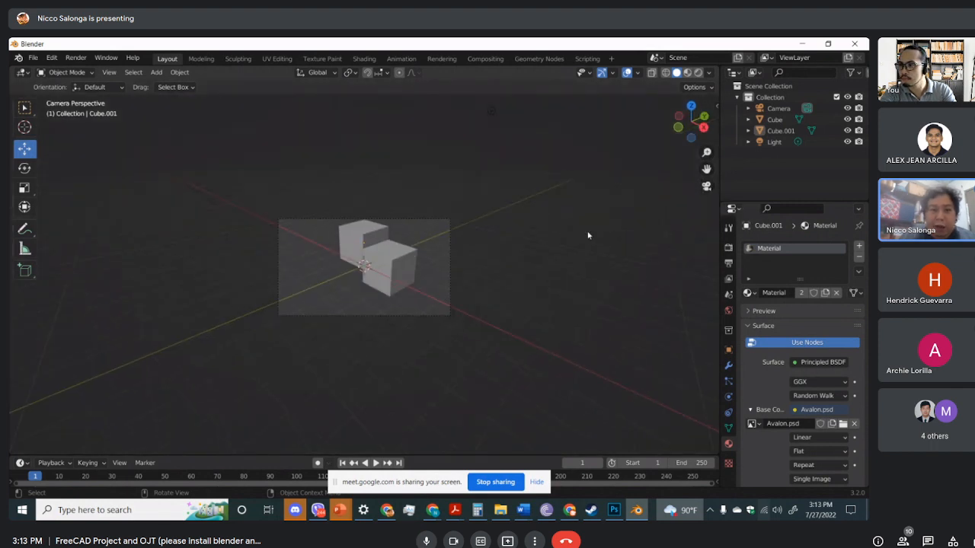
pyautogui.moveTo(602, 207); pyautogui.dragTo(520, 239, button='middle')
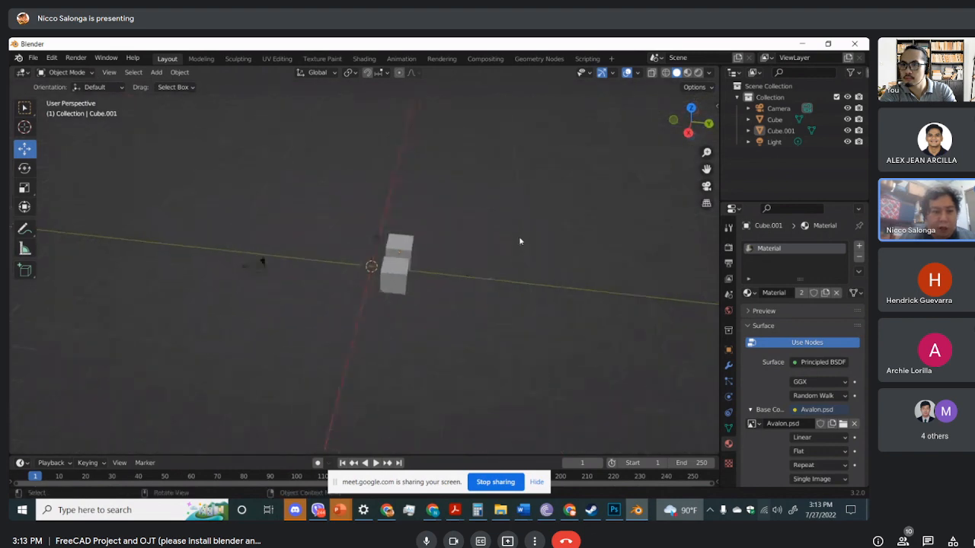
# Select the camera object and set the viewport to Front Orthographic
pyautogui.click(248, 264)
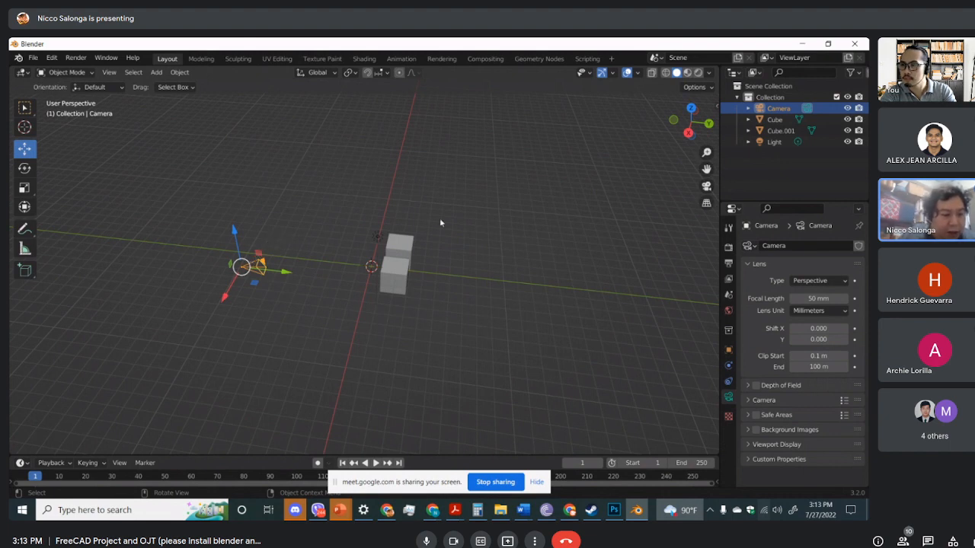
pyautogui.moveTo(689, 111); pyautogui.dragTo(689, 129)
pyautogui.click(676, 131)
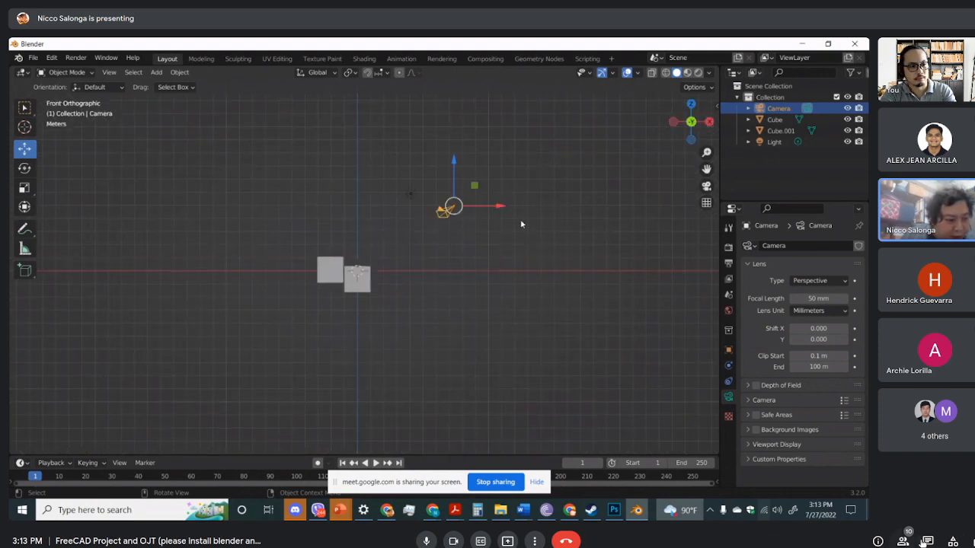
# Check the in-call messages of the meeting and close them again
pyautogui.click(927, 540)
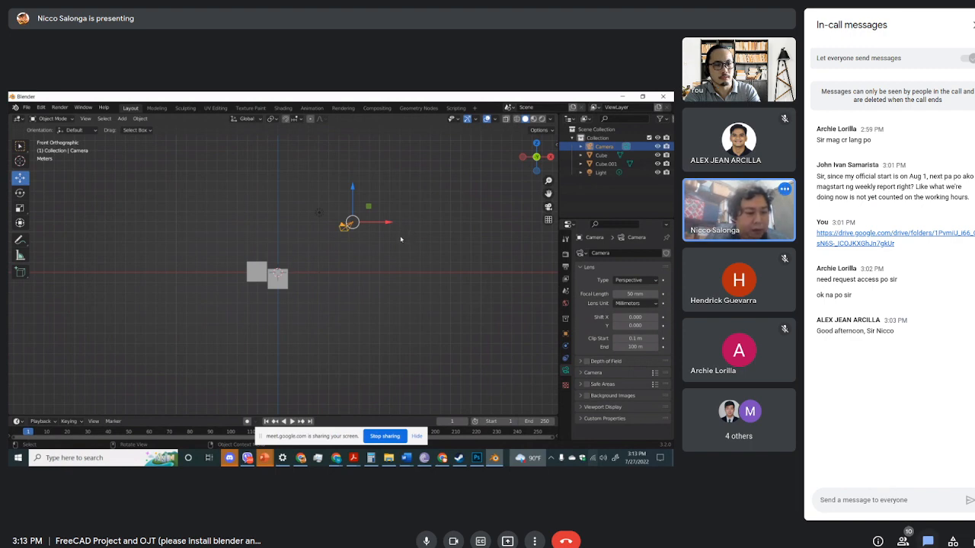
pyautogui.click(973, 25)
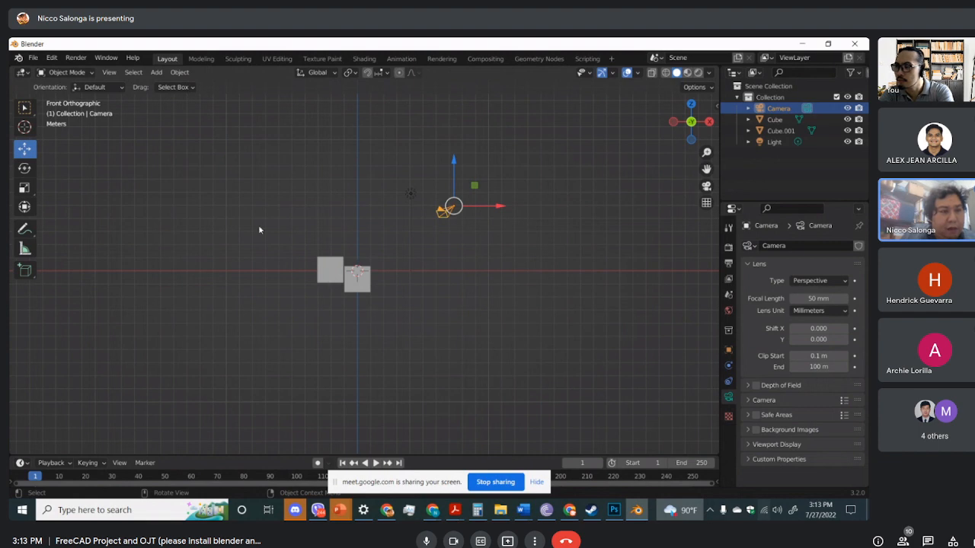
# Use the Select Box tool to select the duplicated cube alone and both cubes together
pyautogui.click(29, 109)
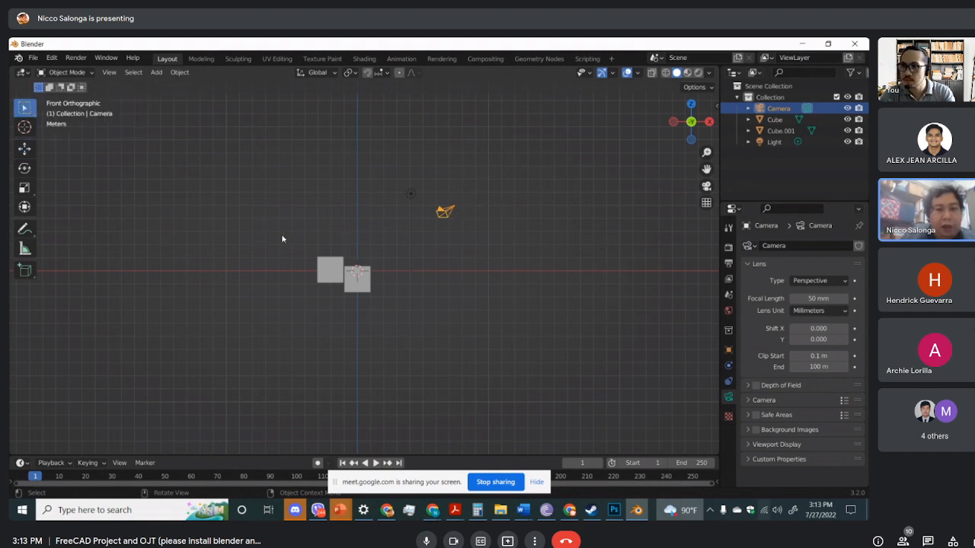
pyautogui.click(329, 270)
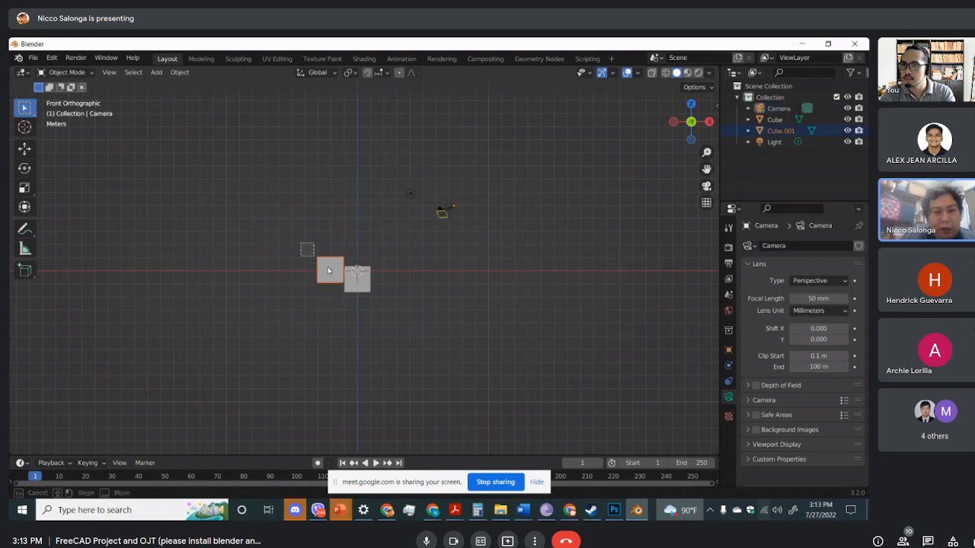
pyautogui.moveTo(301, 244); pyautogui.dragTo(369, 316)
pyautogui.moveTo(295, 245); pyautogui.dragTo(321, 279)
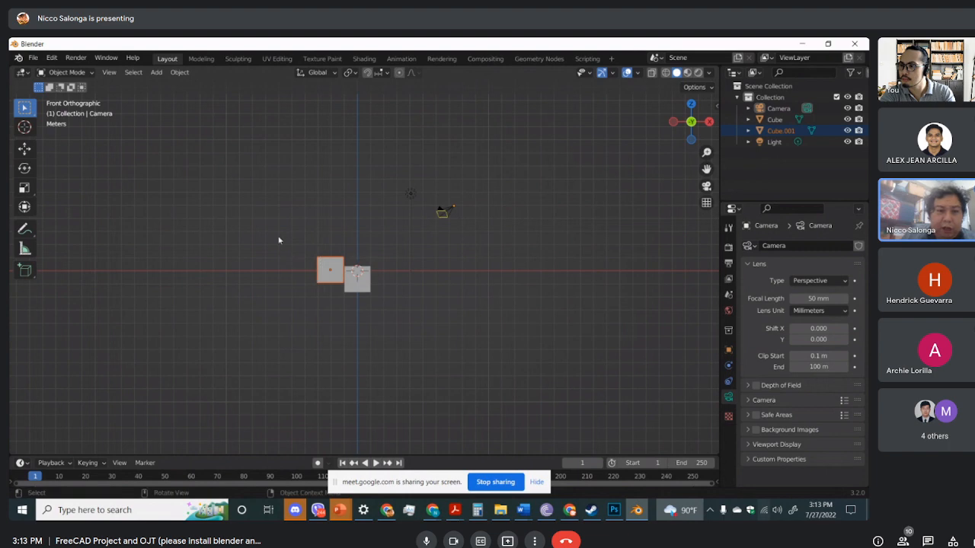
pyautogui.moveTo(263, 217); pyautogui.dragTo(337, 301)
pyautogui.moveTo(371, 203); pyautogui.dragTo(370, 252, button='middle')
pyautogui.moveTo(285, 216); pyautogui.dragTo(354, 291)
# Set the viewport to Back Orthographic and box-select only the duplicated cube
pyautogui.click(694, 112)
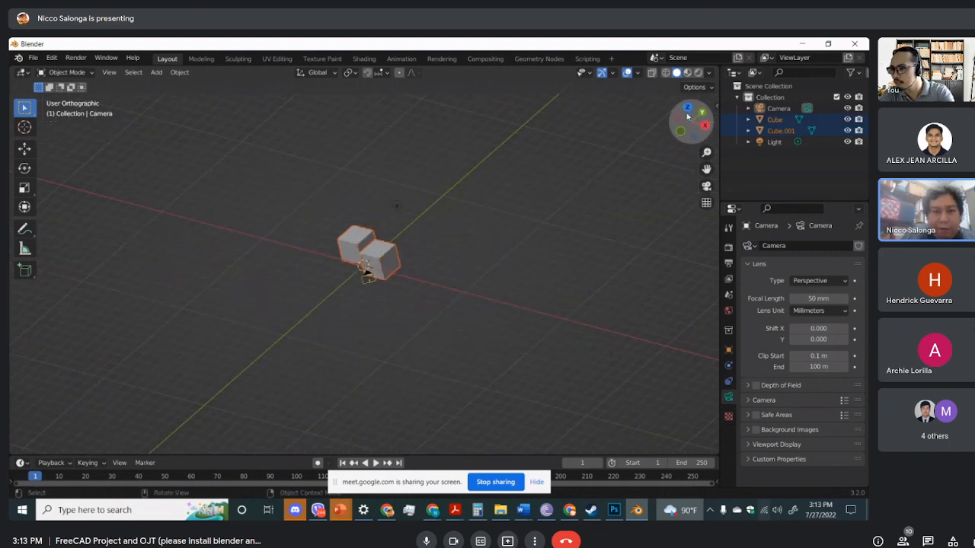
pyautogui.moveTo(340, 230); pyautogui.dragTo(384, 327)
pyautogui.click(398, 270)
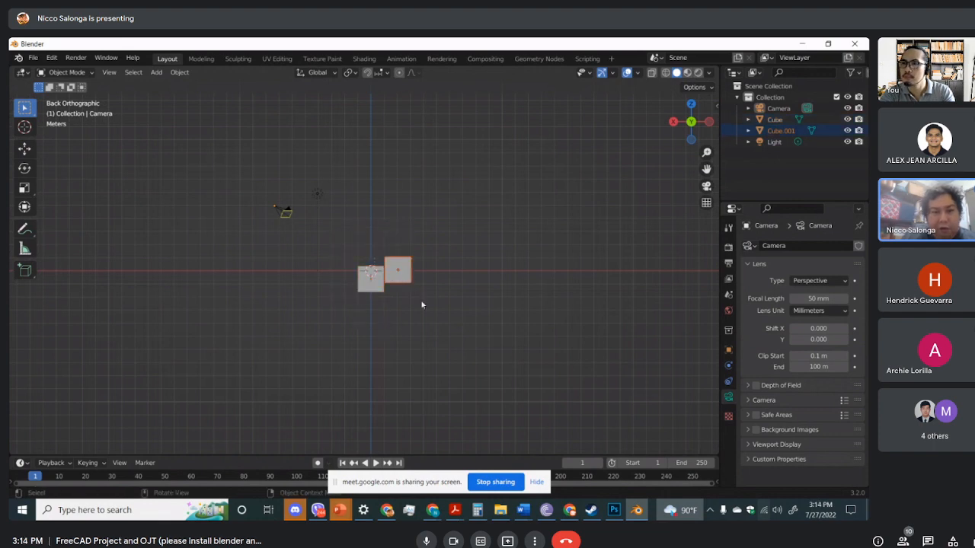
pyautogui.moveTo(393, 221); pyautogui.dragTo(421, 322)
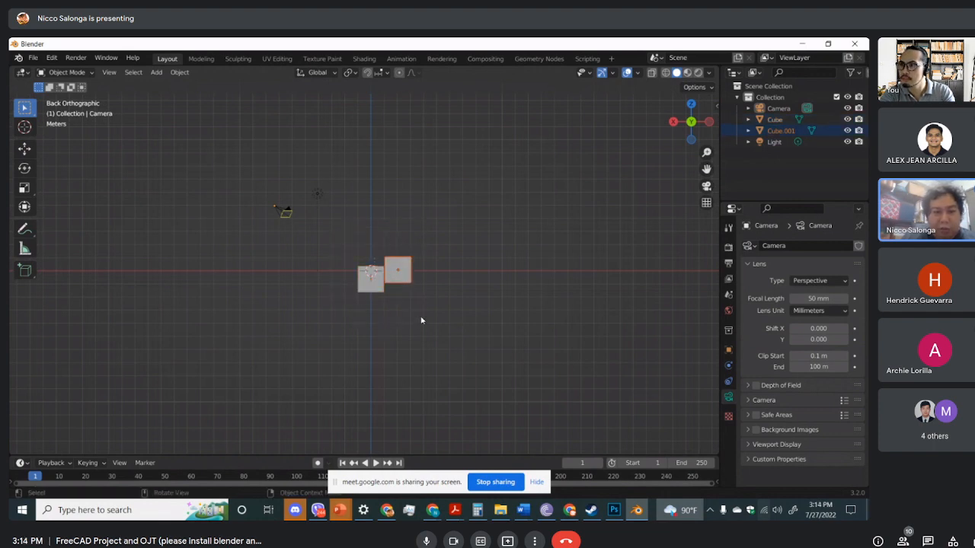
# Change the selection tool to Select Circle with radius 25 and sweep it over both cubes to select them
pyautogui.click(31, 109)
pyautogui.click(73, 156)
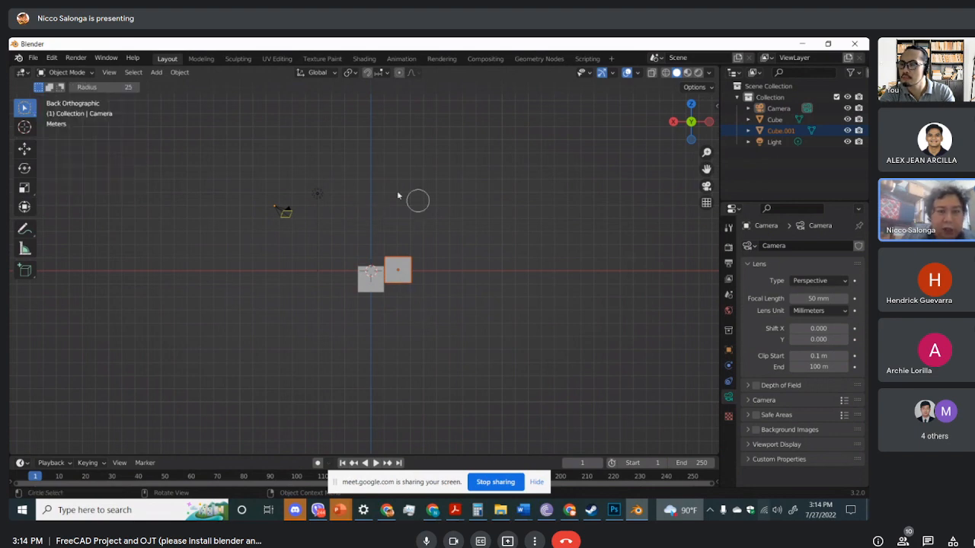
pyautogui.click(415, 264)
pyautogui.moveTo(415, 264)
pyautogui.mouseDown()
pyautogui.moveTo(389, 286)
pyautogui.moveTo(368, 280)
pyautogui.mouseUp()
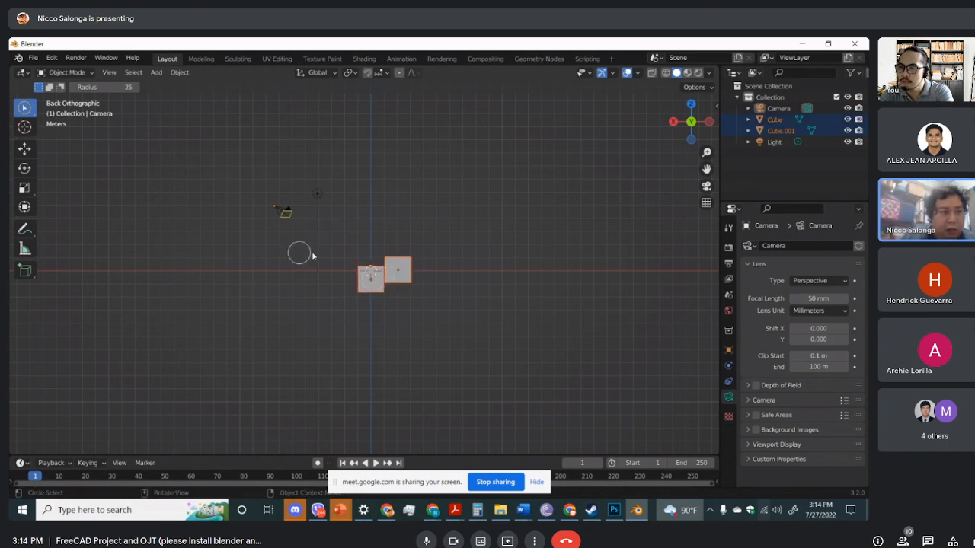
# Change the selection tool to Select Lasso and draw a freehand loop above the duplicated cube
pyautogui.click(24, 107)
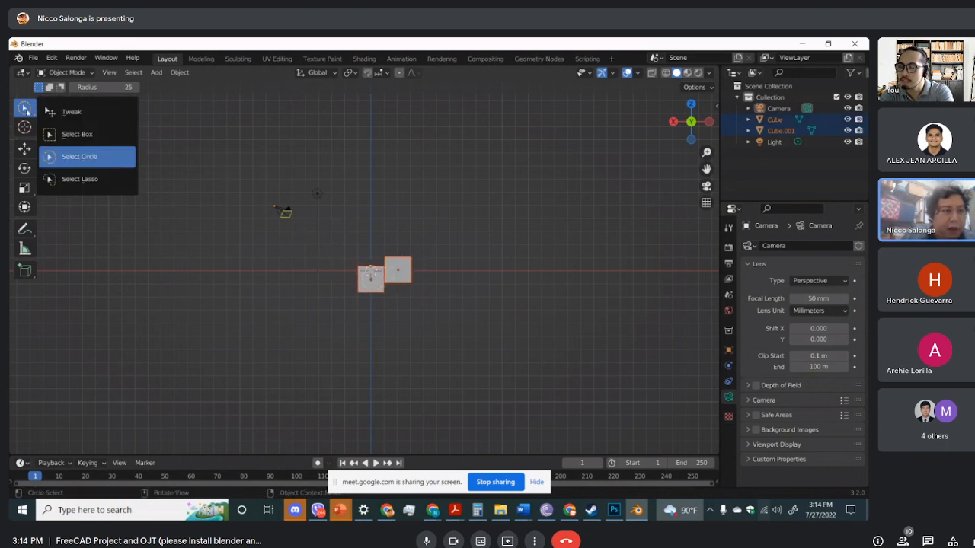
pyautogui.click(86, 180)
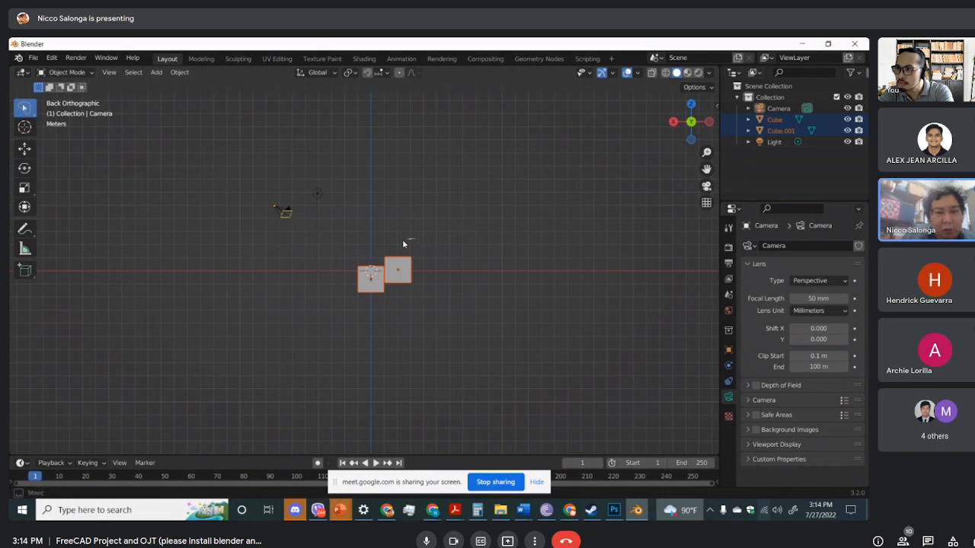
pyautogui.moveTo(412, 240)
pyautogui.mouseDown()
pyautogui.moveTo(378, 326)
pyautogui.moveTo(459, 255)
pyautogui.moveTo(416, 238)
pyautogui.mouseUp()
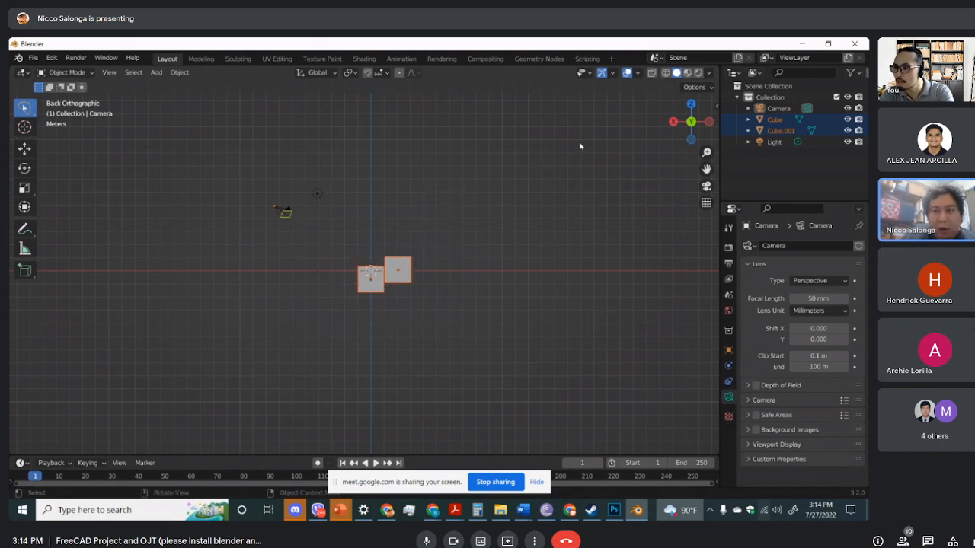
# Turn on X-Ray and try lasso selection across the two cubes in a perspective view, clearing the selection
pyautogui.click(652, 75)
pyautogui.moveTo(535, 239); pyautogui.dragTo(457, 241, button='middle')
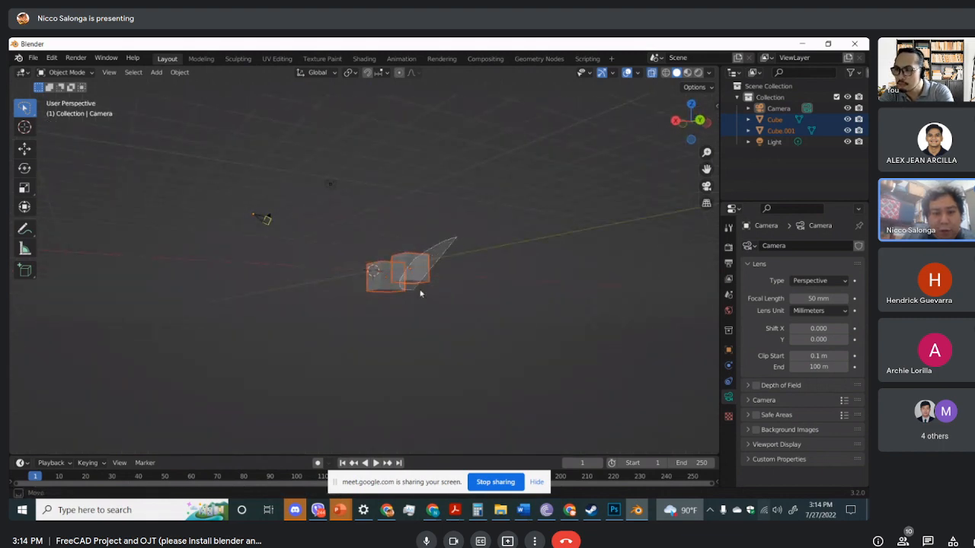
pyautogui.click(421, 288)
pyautogui.click(386, 284)
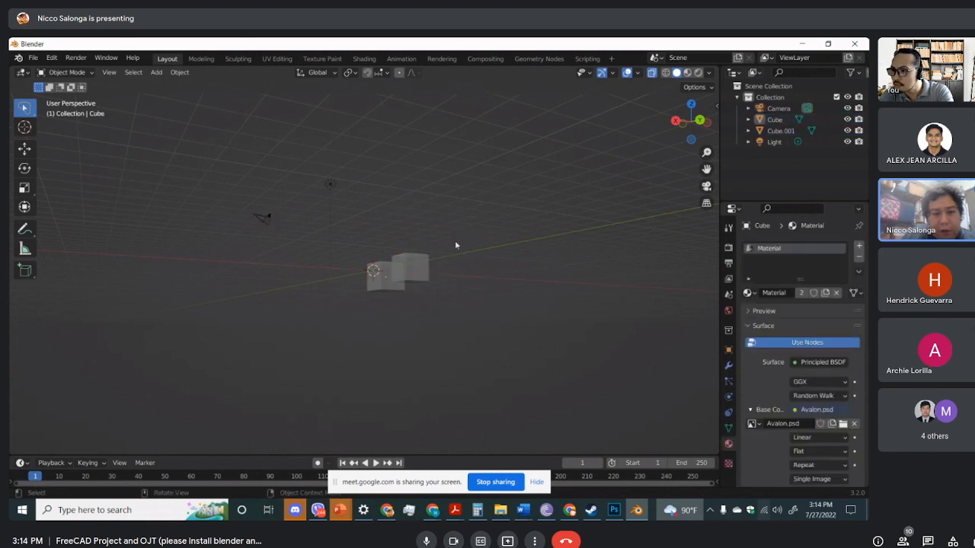
# Use Select Lasso to select the original cube alone, and the duplicated cube alone
pyautogui.moveTo(445, 232); pyautogui.dragTo(360, 261, button='middle')
pyautogui.click(361, 288)
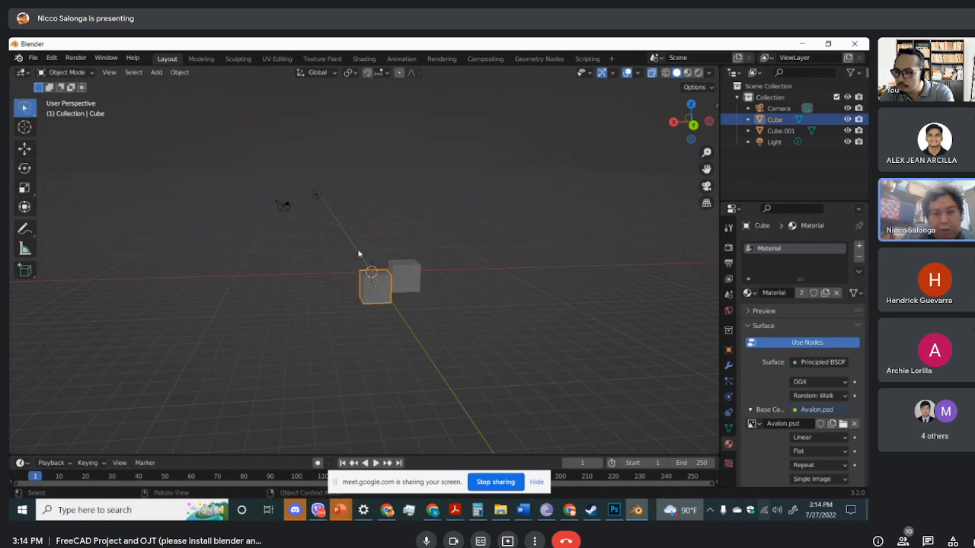
pyautogui.click(411, 247)
pyautogui.click(404, 276)
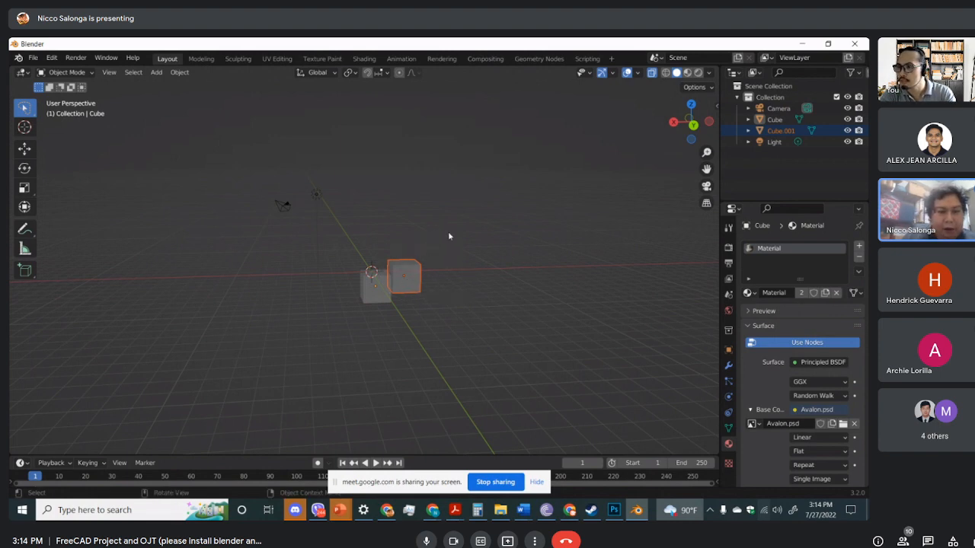
pyautogui.moveTo(441, 234)
pyautogui.keyDown('ctrl'); pyautogui.mouseDown(button='right')
pyautogui.moveTo(448, 252)
pyautogui.moveTo(414, 274)
pyautogui.moveTo(419, 259)
pyautogui.moveTo(411, 264)
pyautogui.mouseUp(button='right'); pyautogui.keyUp('ctrl')
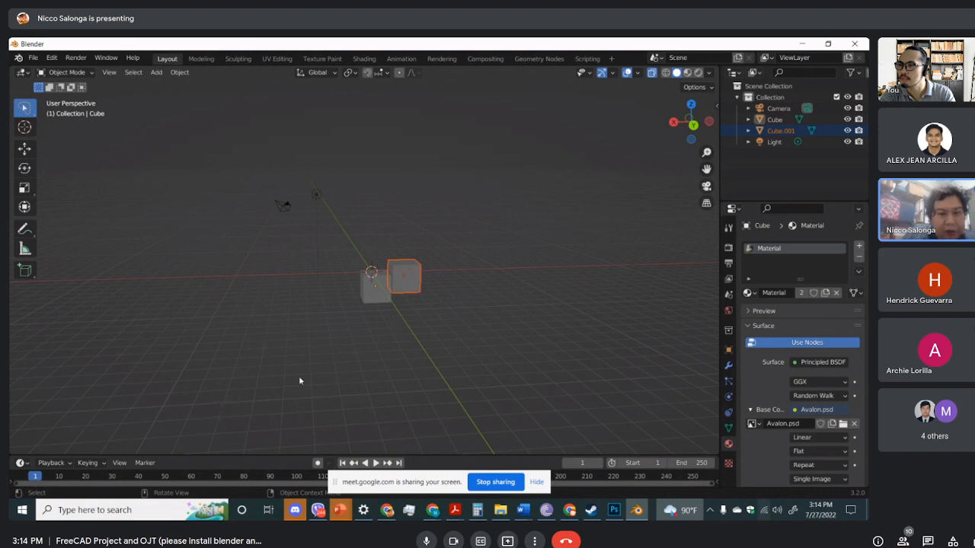
# Extend the selection to the original cube, and select each of the two cubes individually
pyautogui.keyDown('shift'); pyautogui.click(373, 295); pyautogui.keyUp('shift')
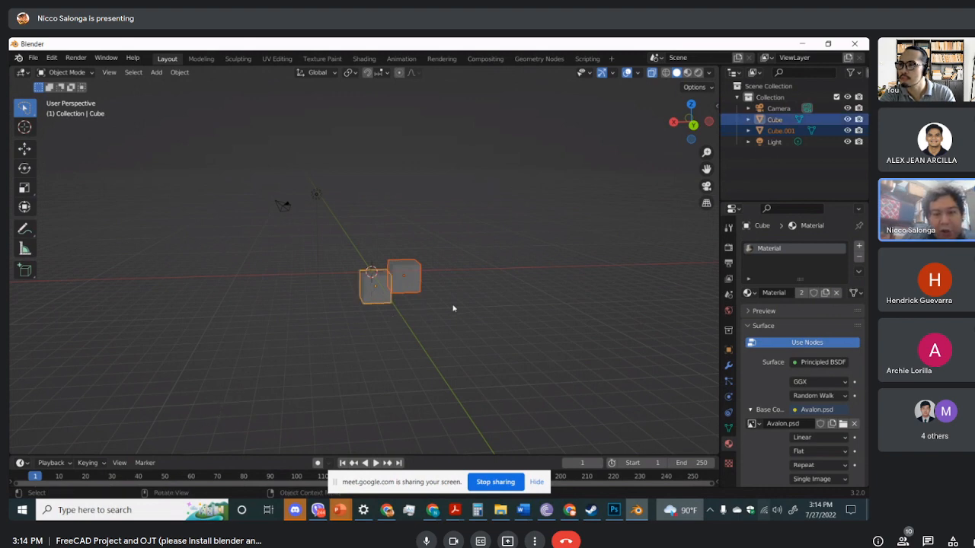
pyautogui.click(413, 306)
pyautogui.click(410, 283)
pyautogui.click(384, 294)
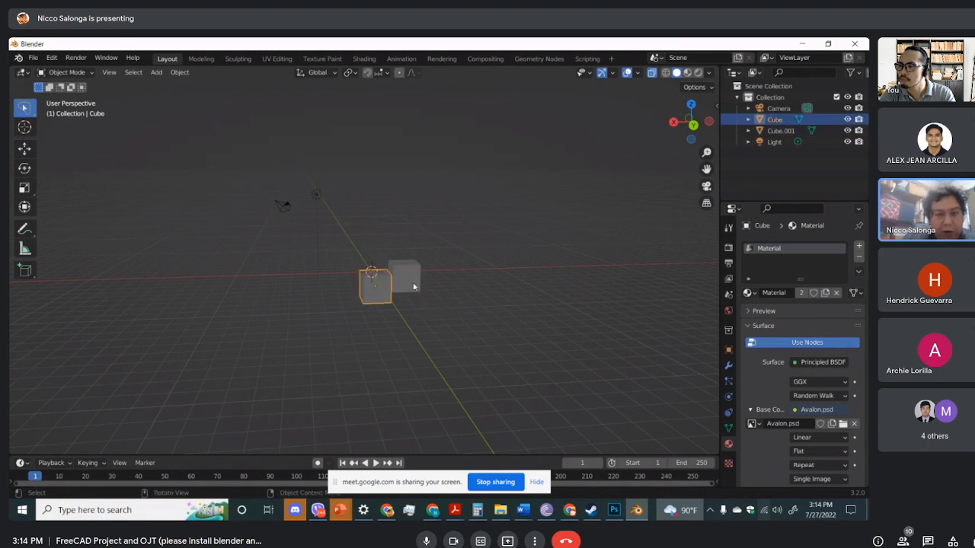
# Duplicate the second cube and place the copy on its far side, away from the original cube
pyautogui.click(414, 286)
pyautogui.rightClick(410, 279)
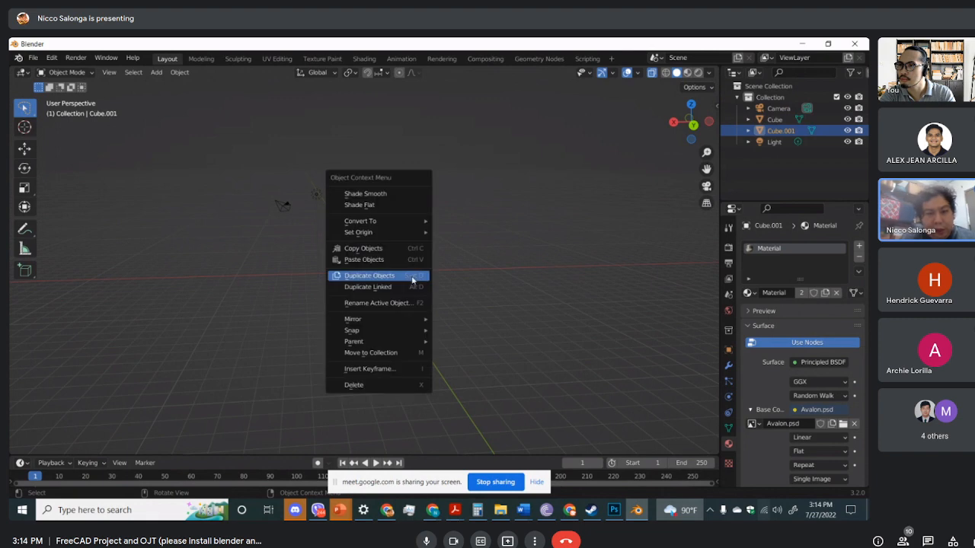
pyautogui.click(412, 276)
pyautogui.click(462, 286)
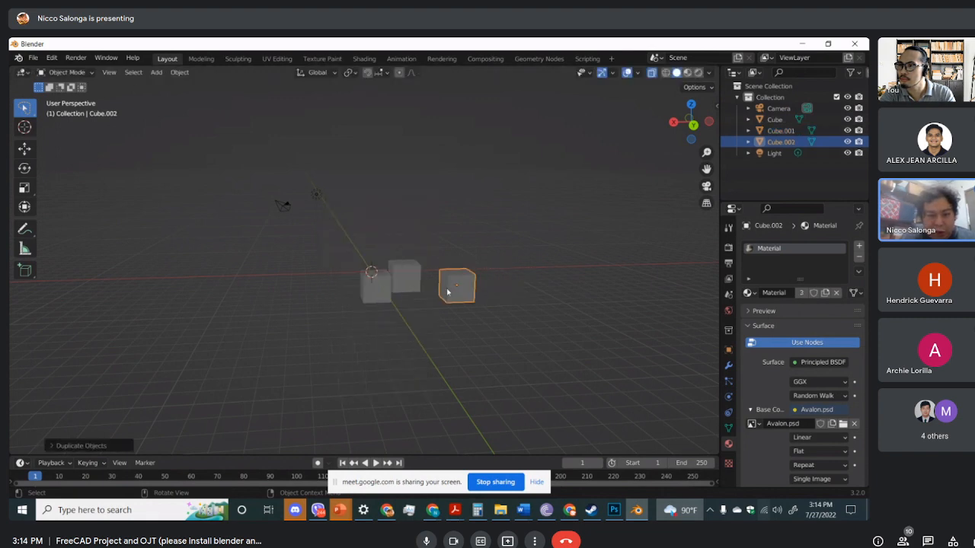
# Select the first two cubes one at a time, and build up an extended selection of all three cubes
pyautogui.click(371, 296)
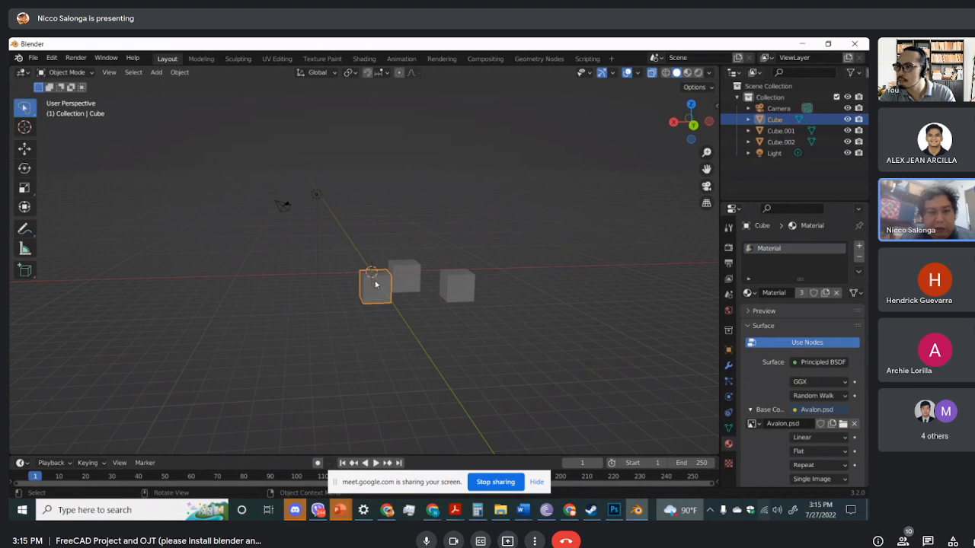
pyautogui.click(399, 277)
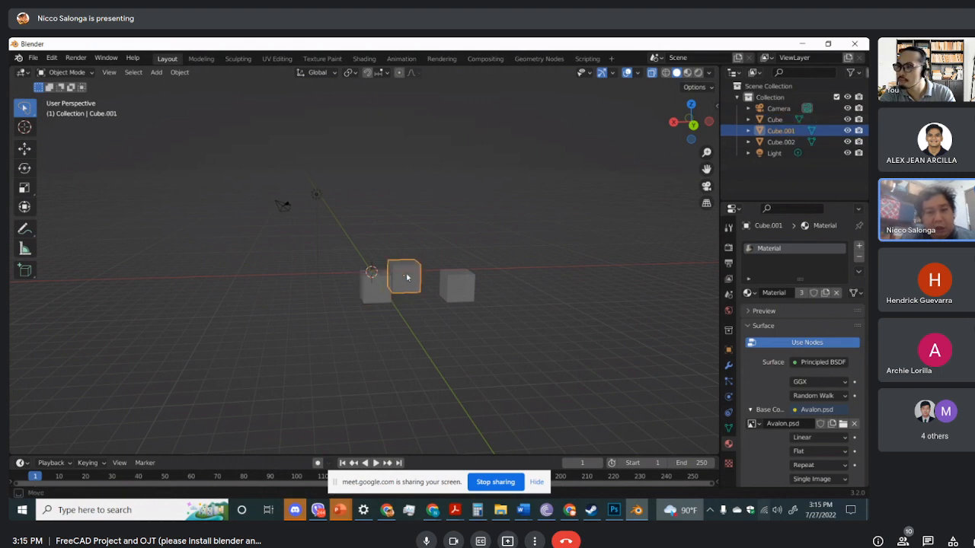
pyautogui.keyDown('shift'); pyautogui.click(397, 289); pyautogui.keyUp('shift')
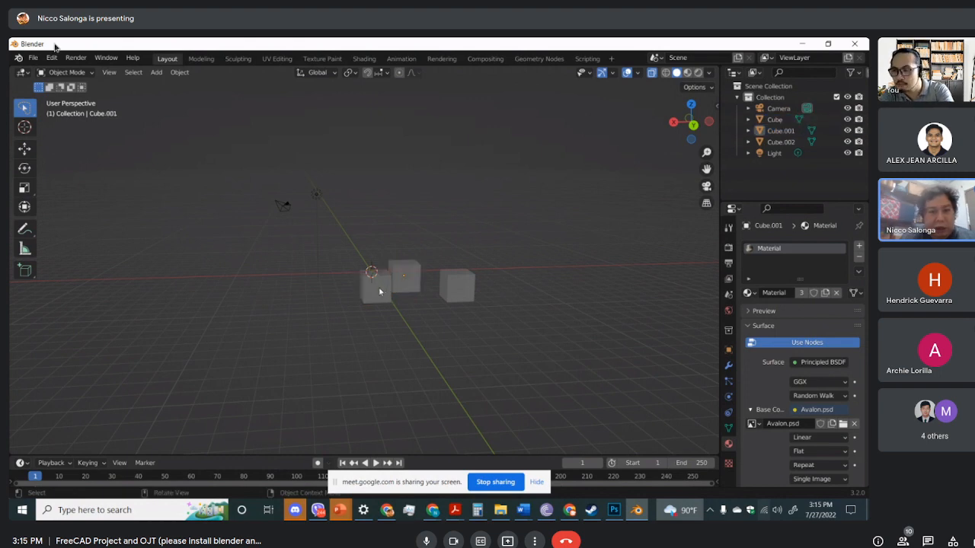
pyautogui.keyDown('shift'); pyautogui.click(379, 292); pyautogui.keyUp('shift')
pyautogui.keyDown('shift'); pyautogui.click(400, 287); pyautogui.keyUp('shift')
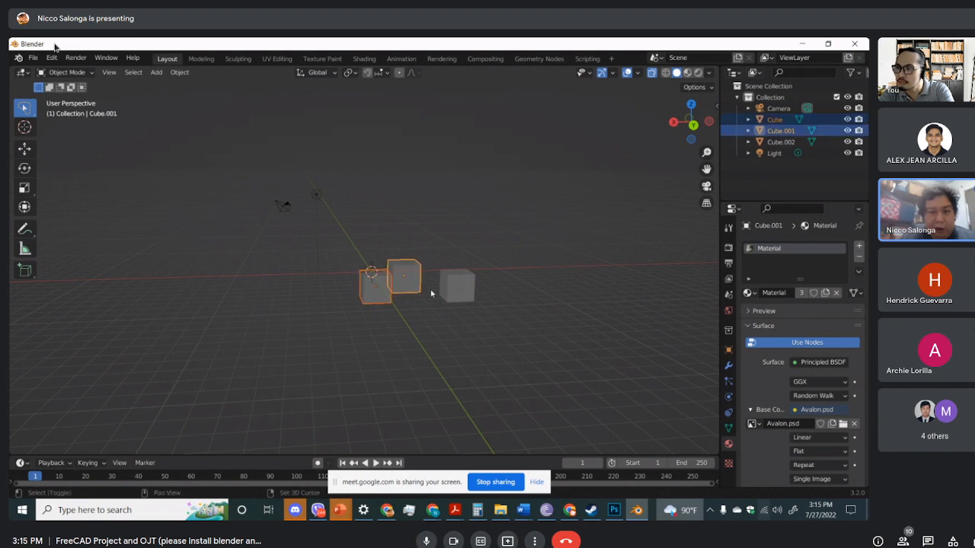
pyautogui.keyDown('shift'); pyautogui.click(460, 300); pyautogui.keyUp('shift')
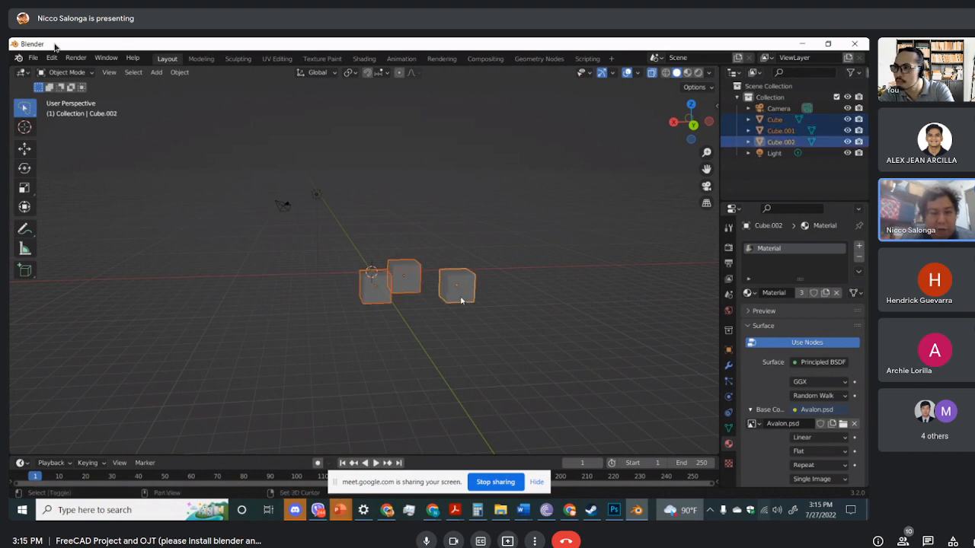
# Select the cubes individually again, and extend the selection from the middle cube to the other two
pyautogui.click(383, 301)
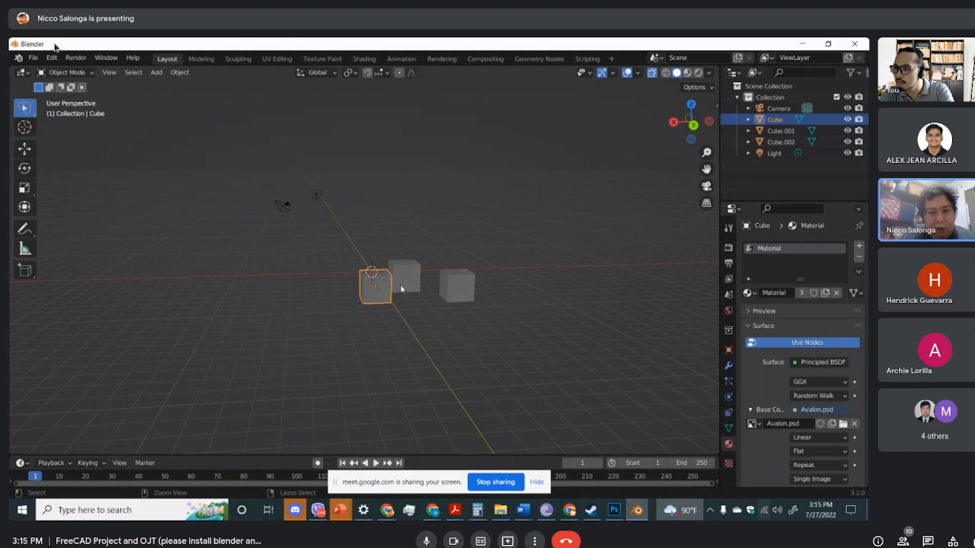
pyautogui.click(407, 288)
pyautogui.click(455, 297)
pyautogui.click(417, 299)
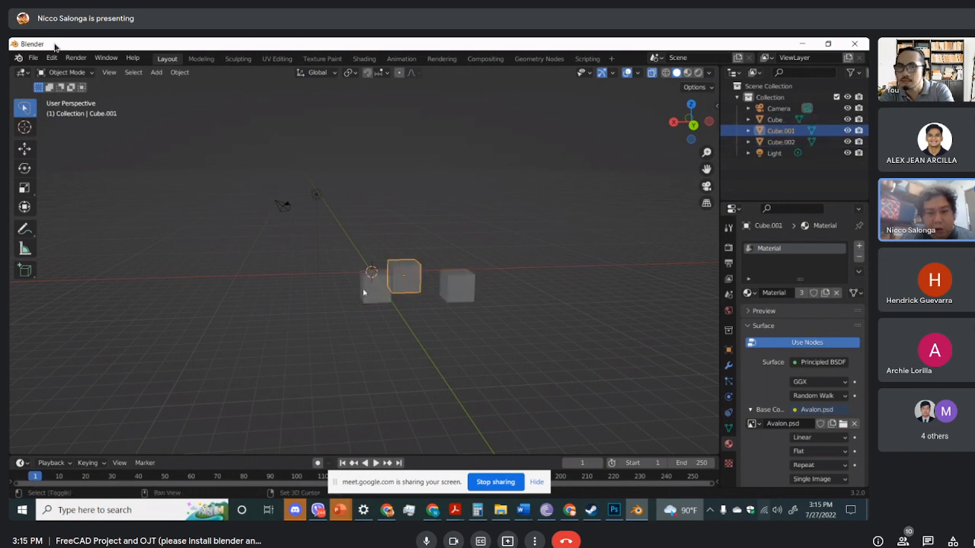
pyautogui.keyDown('shift'); pyautogui.click(367, 294); pyautogui.keyUp('shift')
pyautogui.keyDown('shift'); pyautogui.click(457, 287); pyautogui.keyUp('shift')
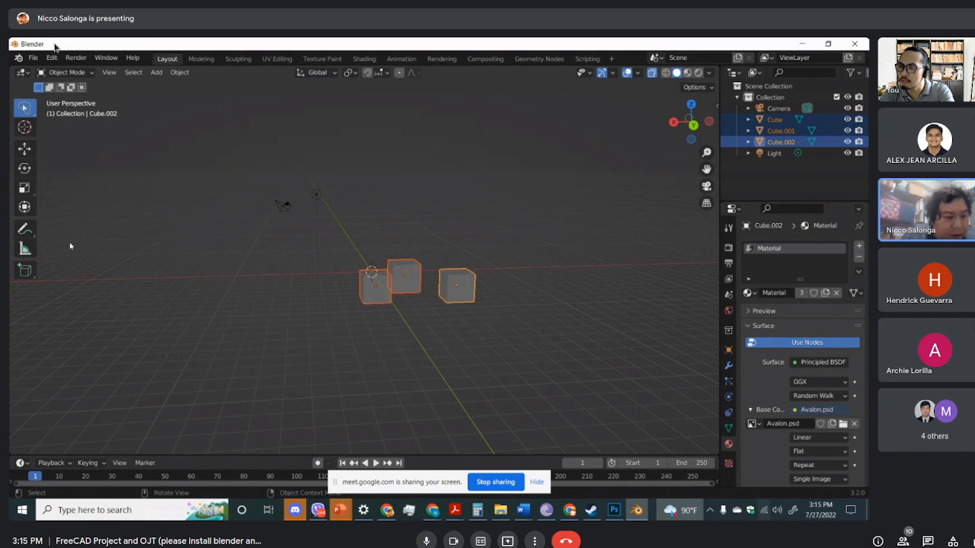
# Change the selection tool to Tweak and select the cubes one by one, ending with the original cube
pyautogui.moveTo(24, 108); pyautogui.dragTo(67, 114)
pyautogui.click(383, 288)
pyautogui.click(408, 279)
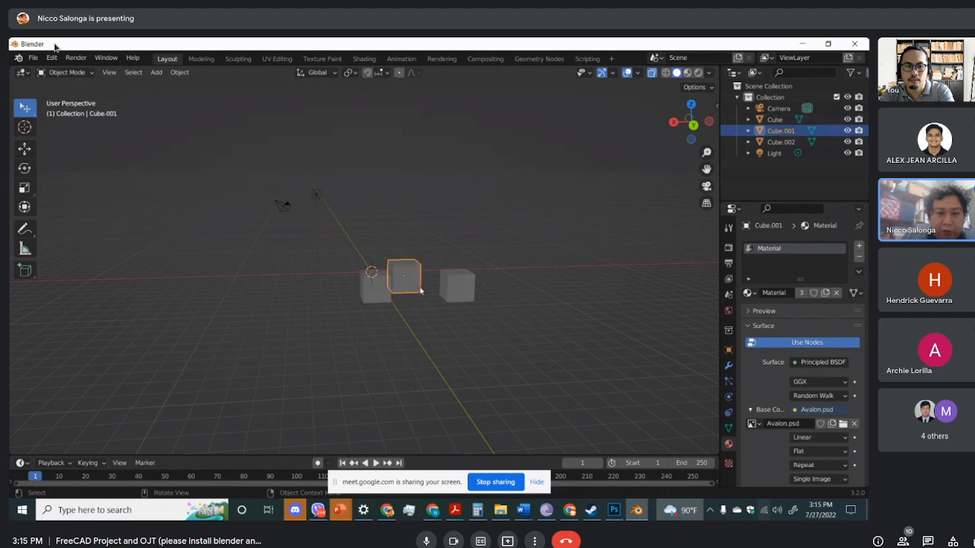
pyautogui.click(465, 292)
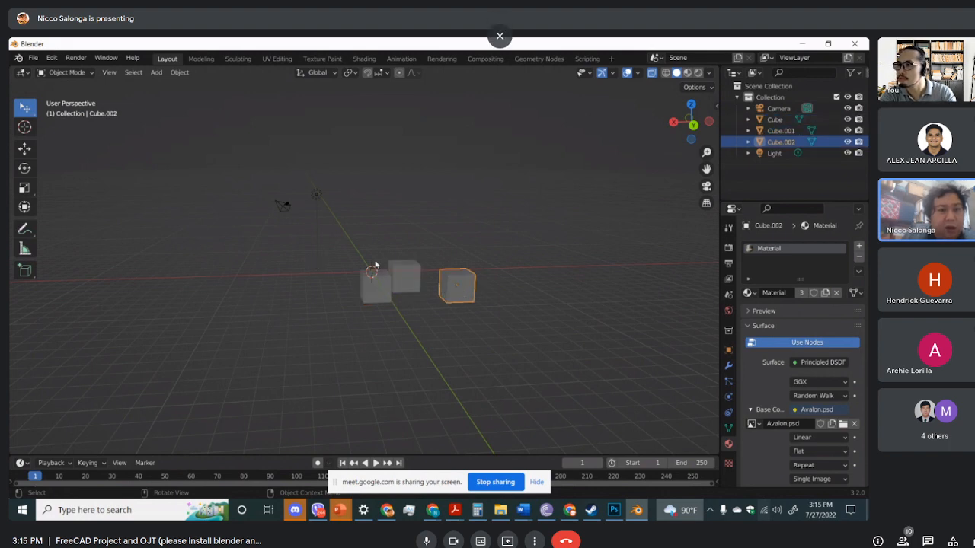
pyautogui.click(400, 235)
pyautogui.click(413, 289)
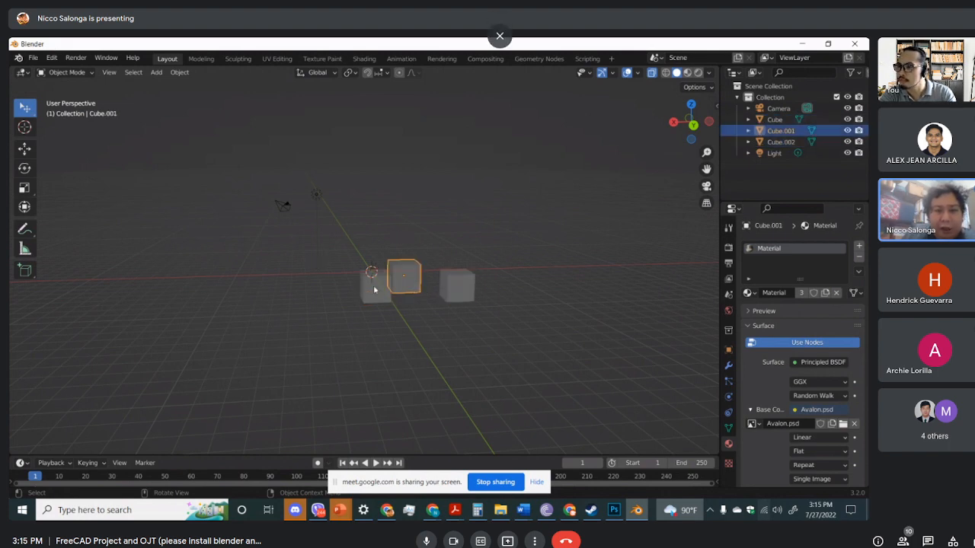
pyautogui.click(376, 288)
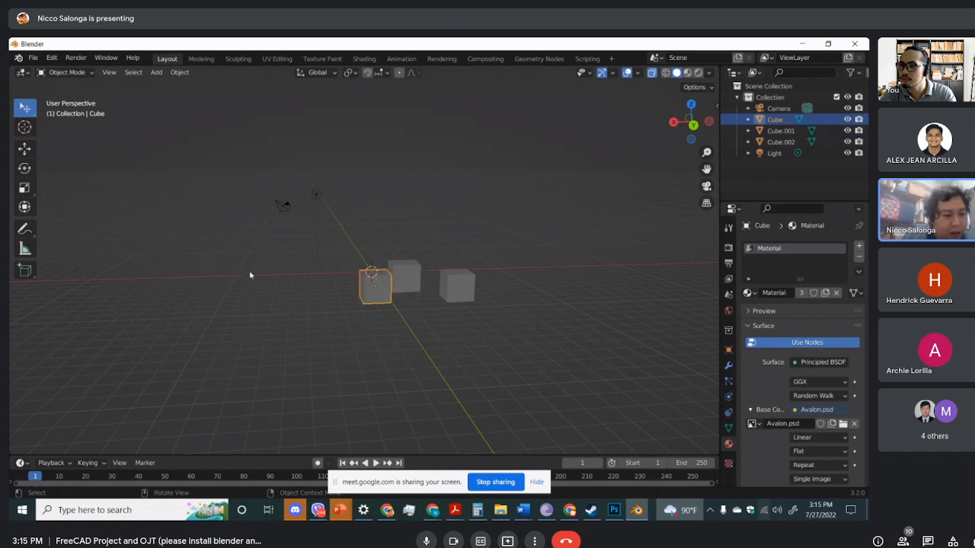
# Activate the Cursor tool and place the 3D cursor in the empty space behind the middle cube
pyautogui.click(25, 130)
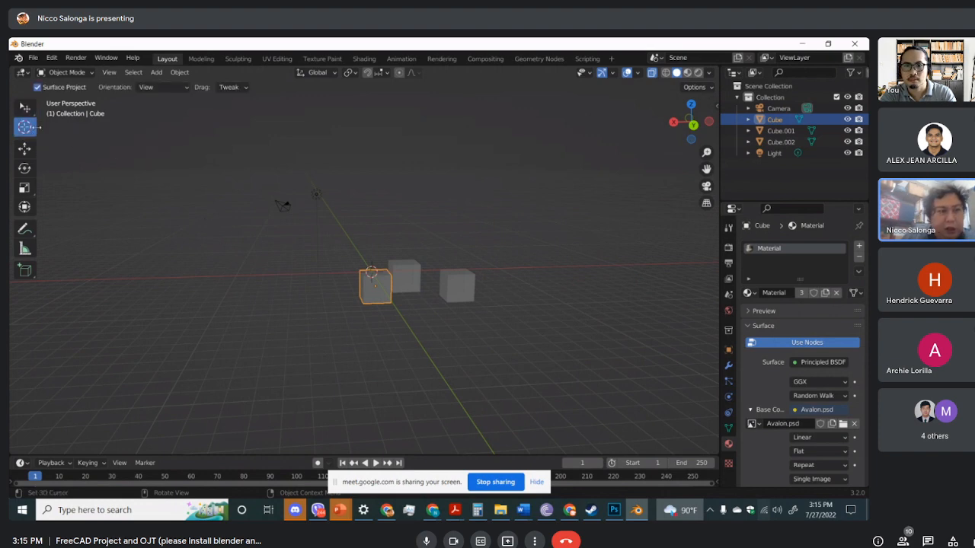
pyautogui.moveTo(217, 253); pyautogui.dragTo(370, 268, button='middle')
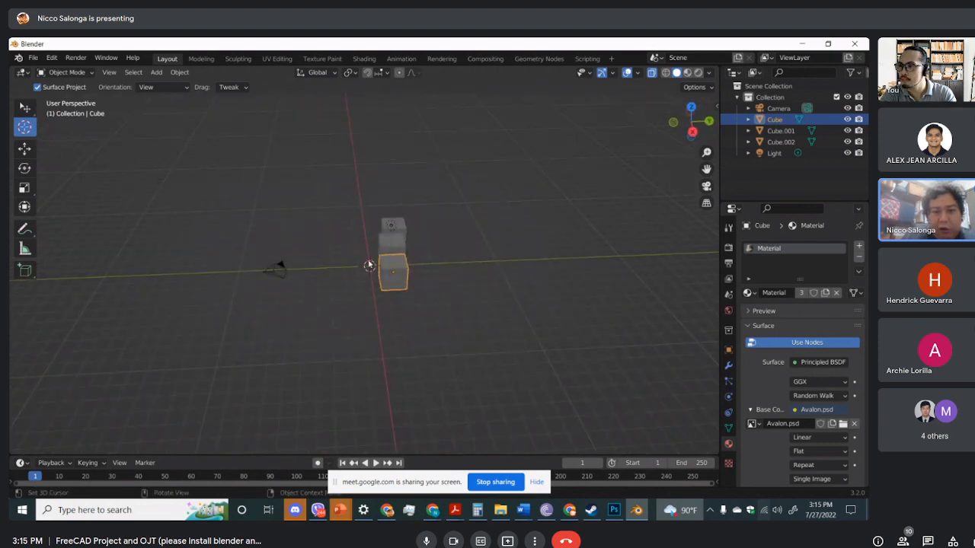
pyautogui.scroll(2, 374, 284)
pyautogui.scroll(2, 374, 285)
pyautogui.moveTo(374, 285); pyautogui.dragTo(281, 263, button='middle')
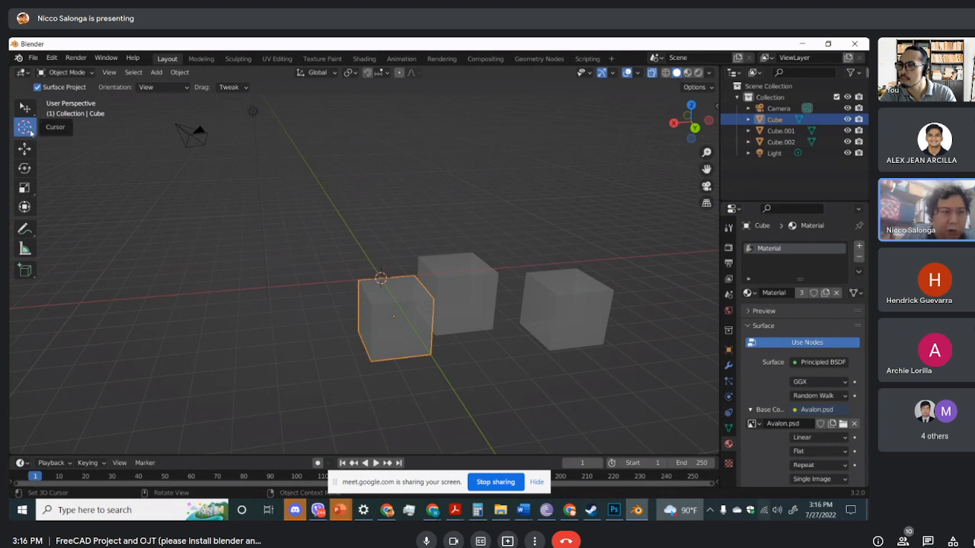
pyautogui.click(471, 214)
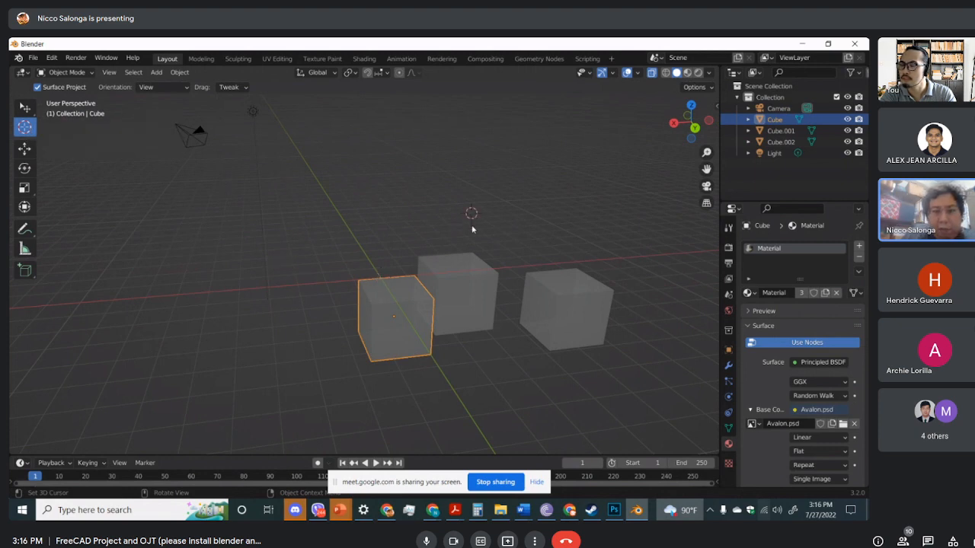
pyautogui.moveTo(366, 266); pyautogui.dragTo(518, 187, button='middle')
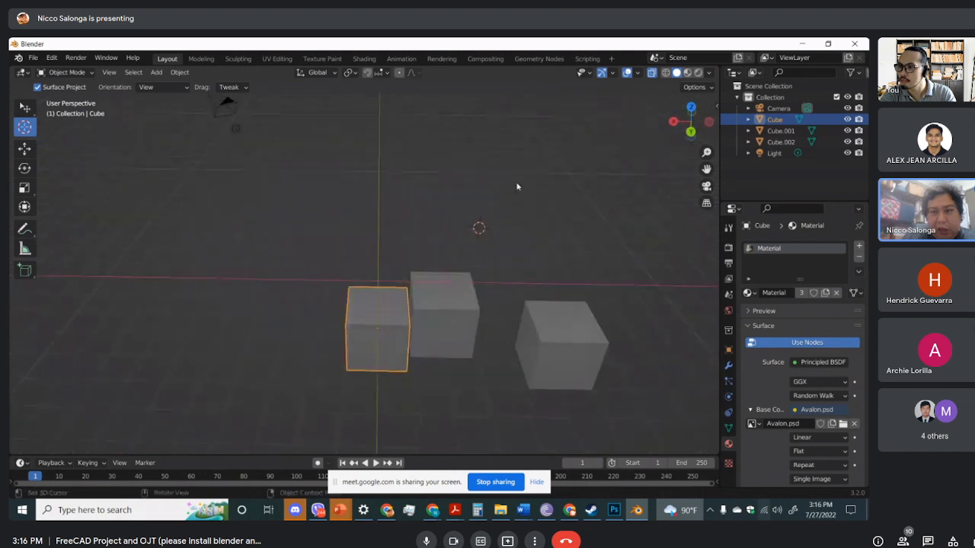
# Place the 3D cursor on the Z axis above the original cube in Front Orthographic and on the world origin in Top Orthographic
pyautogui.click(690, 114)
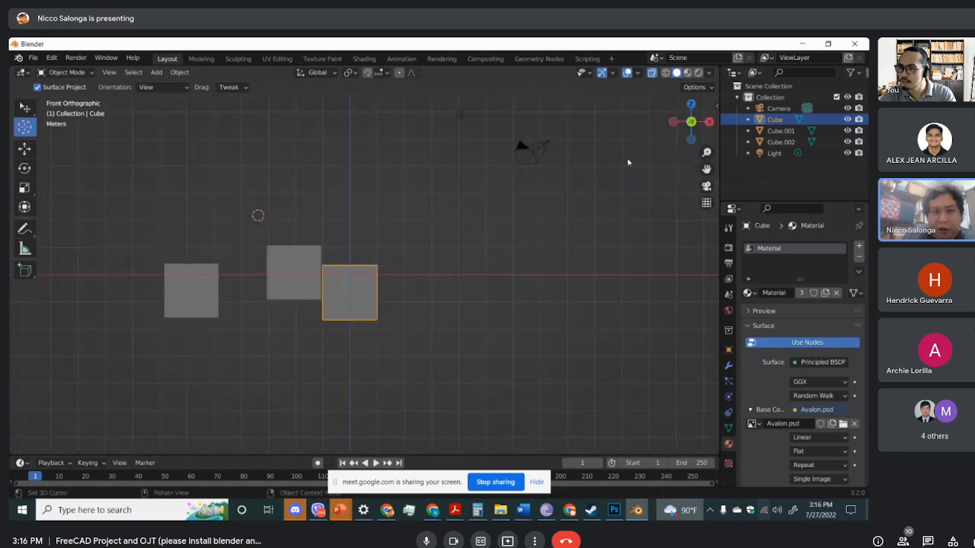
pyautogui.click(351, 218)
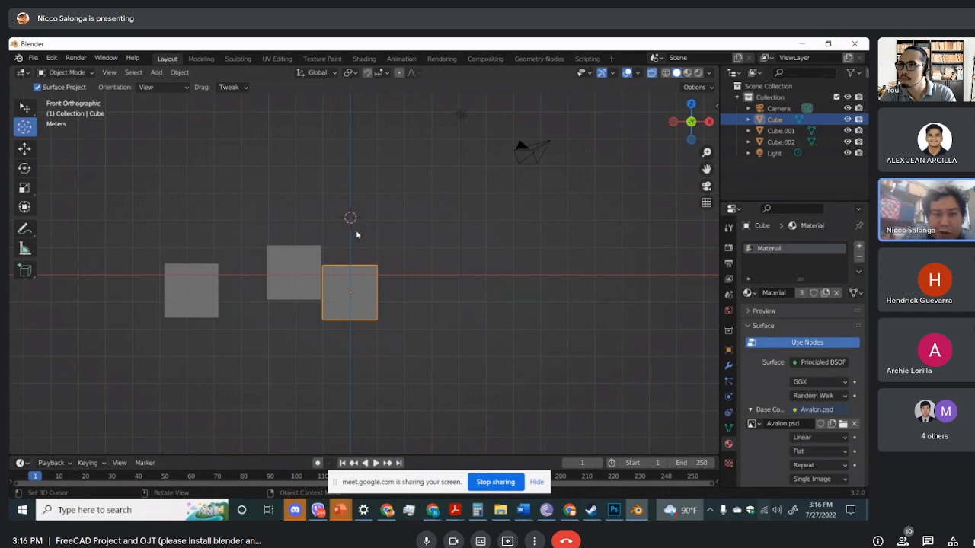
pyautogui.click(691, 104)
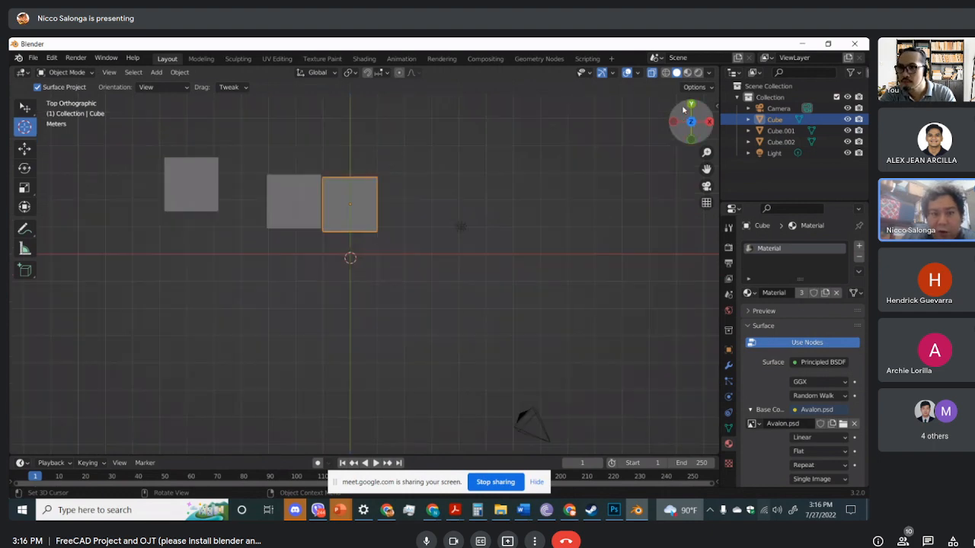
pyautogui.click(350, 255)
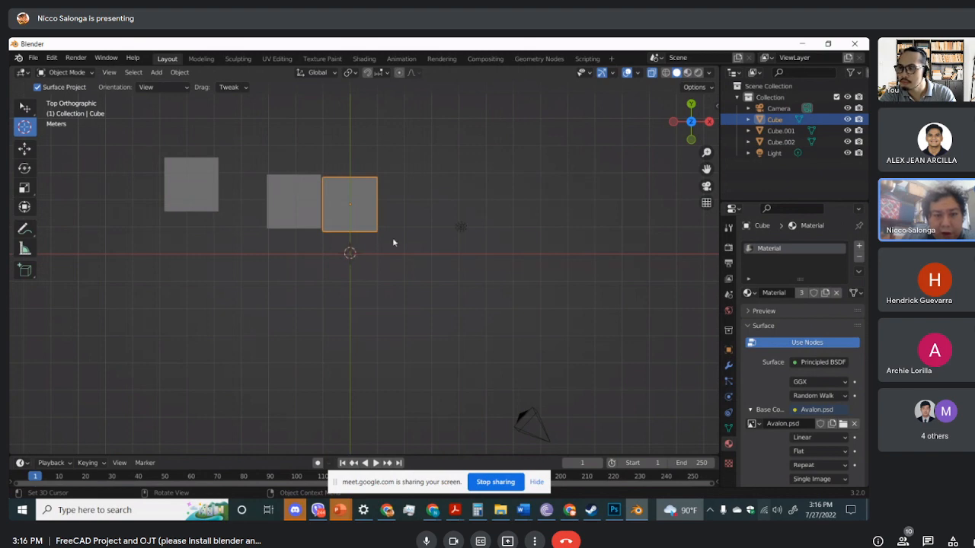
# Place the 3D cursor in the empty space between the original cube and the camera in a perspective view
pyautogui.moveTo(393, 242); pyautogui.dragTo(421, 195, button='middle')
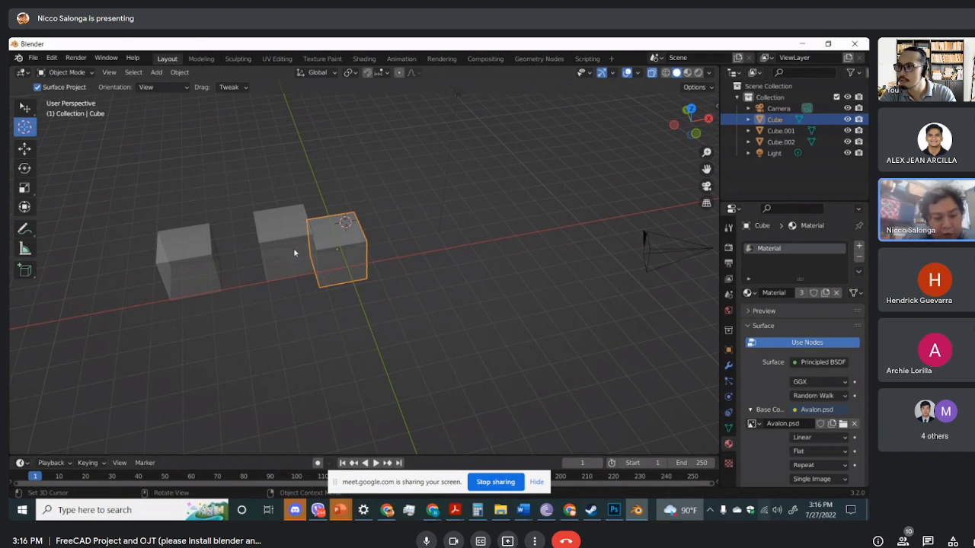
pyautogui.press('q')
pyautogui.keyDown('shift'); pyautogui.rightClick(464, 234); pyautogui.keyUp('shift')
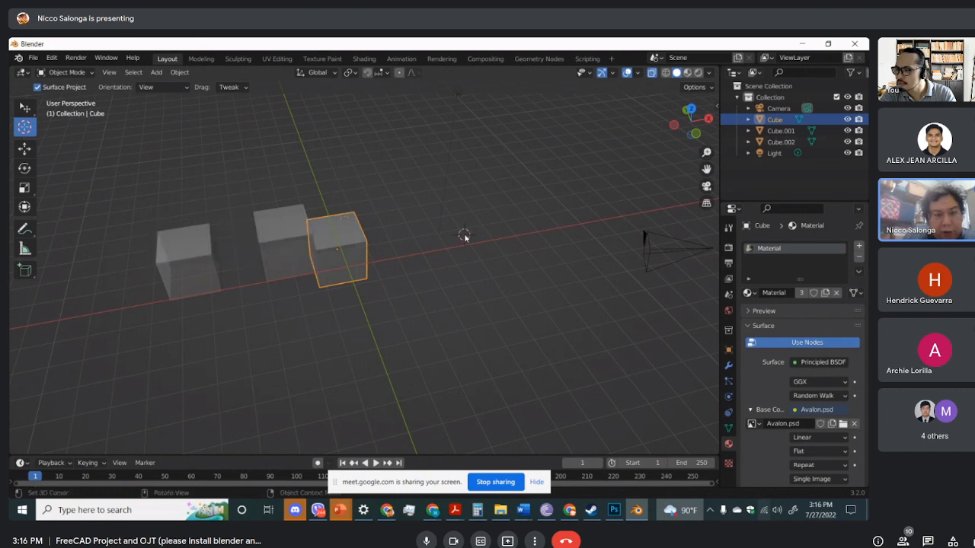
# Place the 3D cursor at several empty spots beside the original cube, previewing the addable objects, and clear the selection
pyautogui.hotkey('shift', 'a')
pyautogui.moveTo(409, 249)
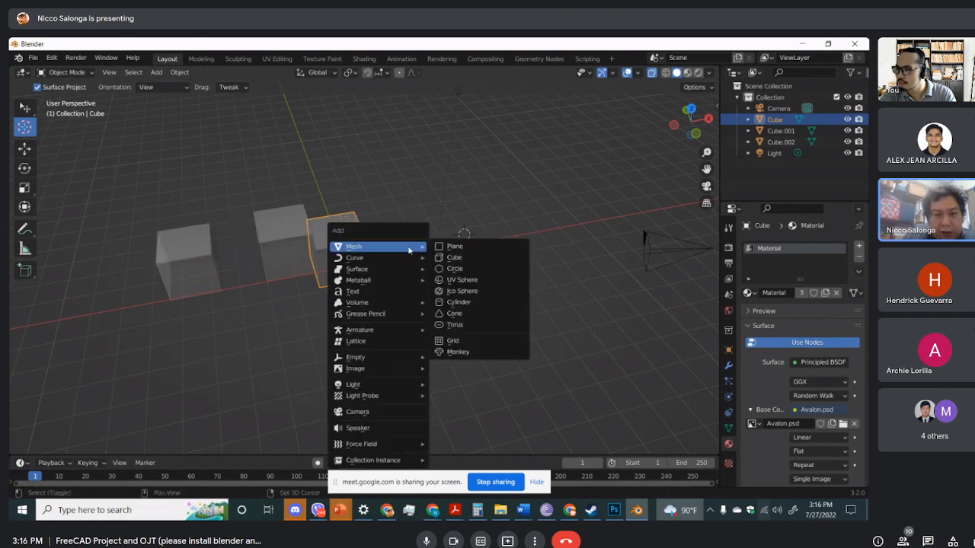
pyautogui.keyDown('shift'); pyautogui.rightClick(441, 173); pyautogui.keyUp('shift')
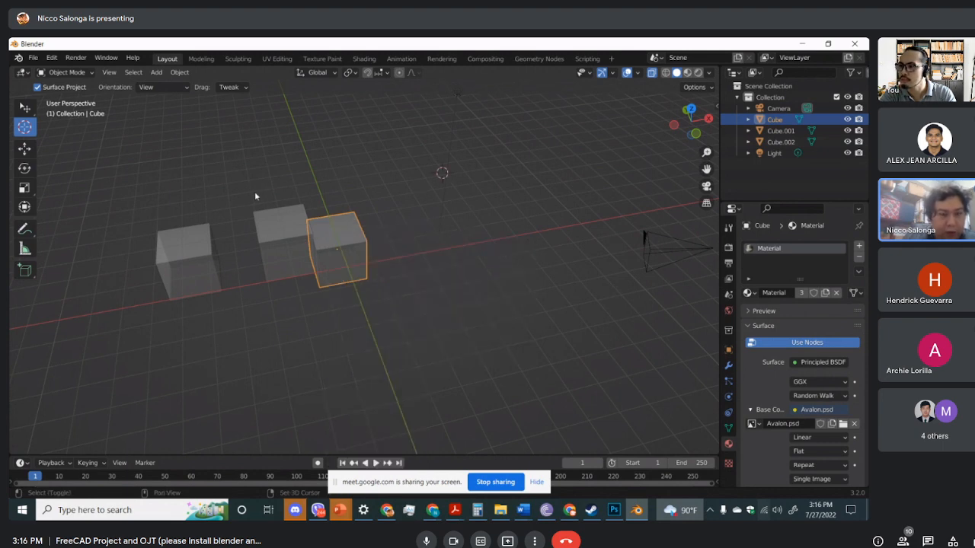
pyautogui.hotkey('shift', 'a')
pyautogui.keyDown('shift'); pyautogui.rightClick(416, 141); pyautogui.keyUp('shift')
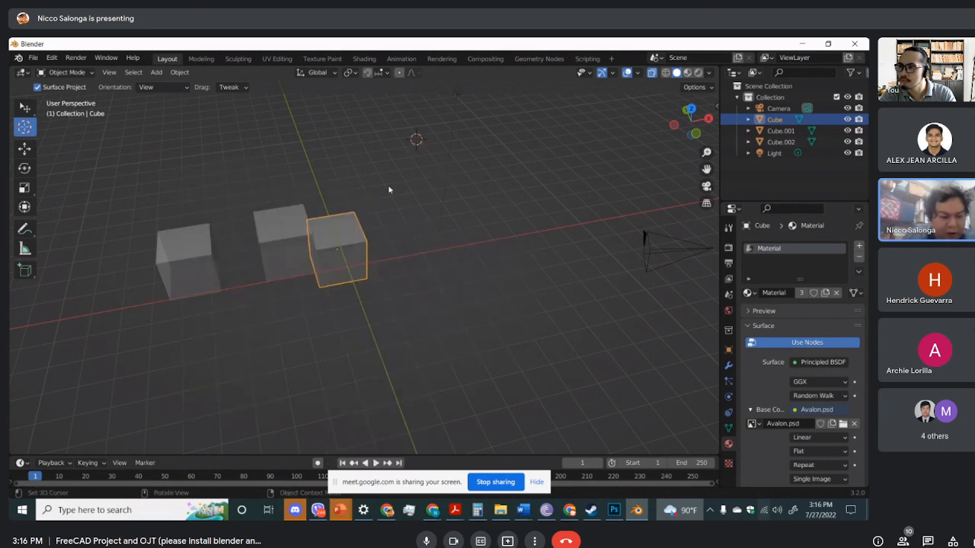
pyautogui.hotkey('ctrl', 'a')
pyautogui.keyDown('shift'); pyautogui.rightClick(431, 224); pyautogui.keyUp('shift')
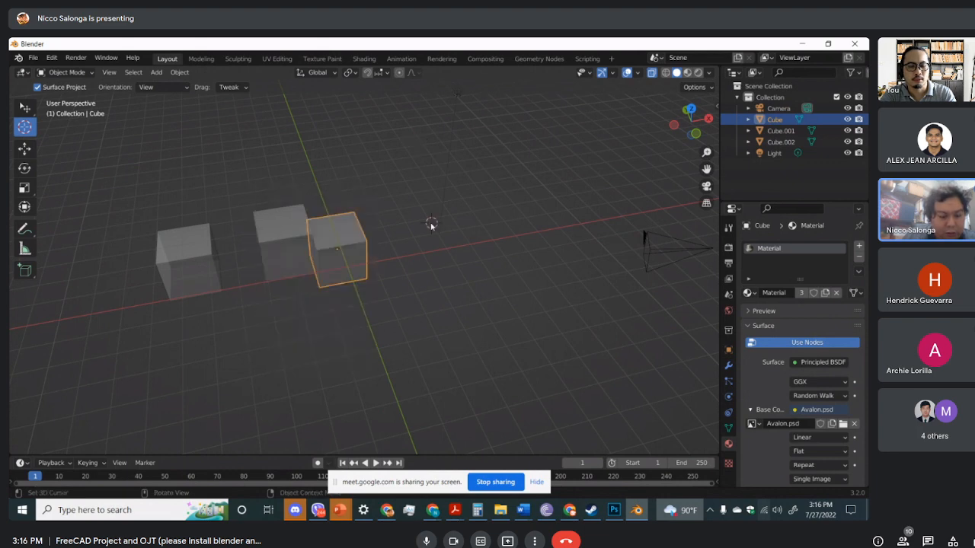
pyautogui.click(370, 233)
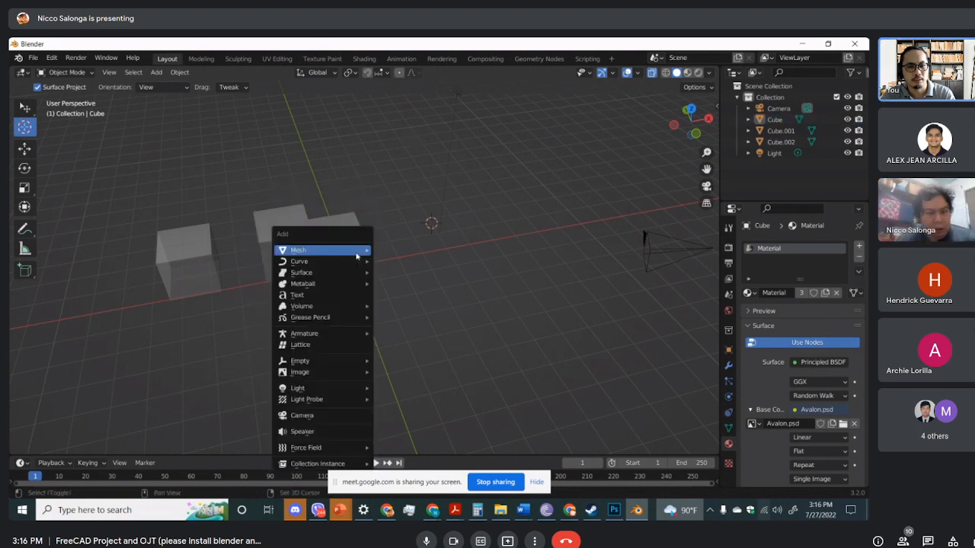
pyautogui.hotkey('shift', 'a')
pyautogui.press('Escape')
# Snap the 3D cursor to the nearest grid point and reactivate the Cursor tool
pyautogui.click(25, 107)
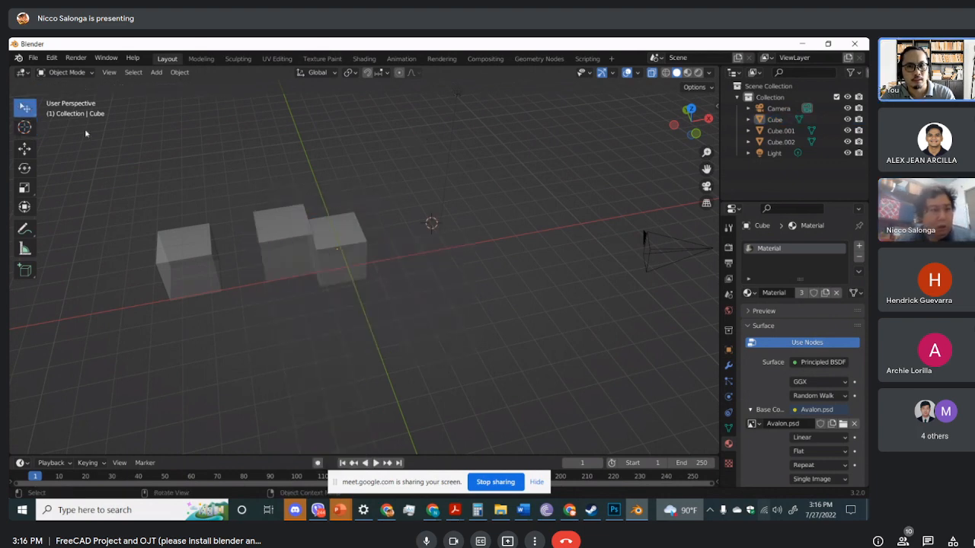
pyautogui.hotkey('shift', 's')
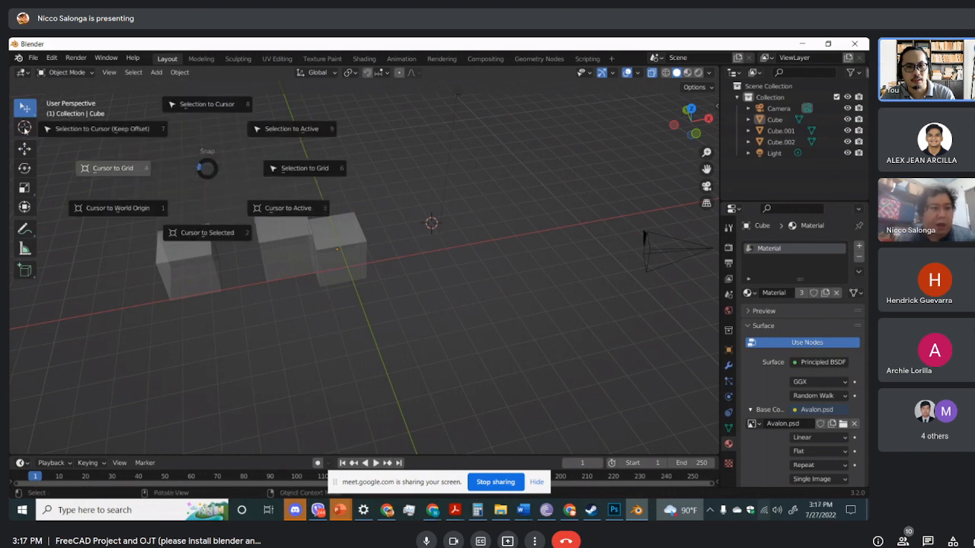
pyautogui.click(113, 168)
pyautogui.click(24, 127)
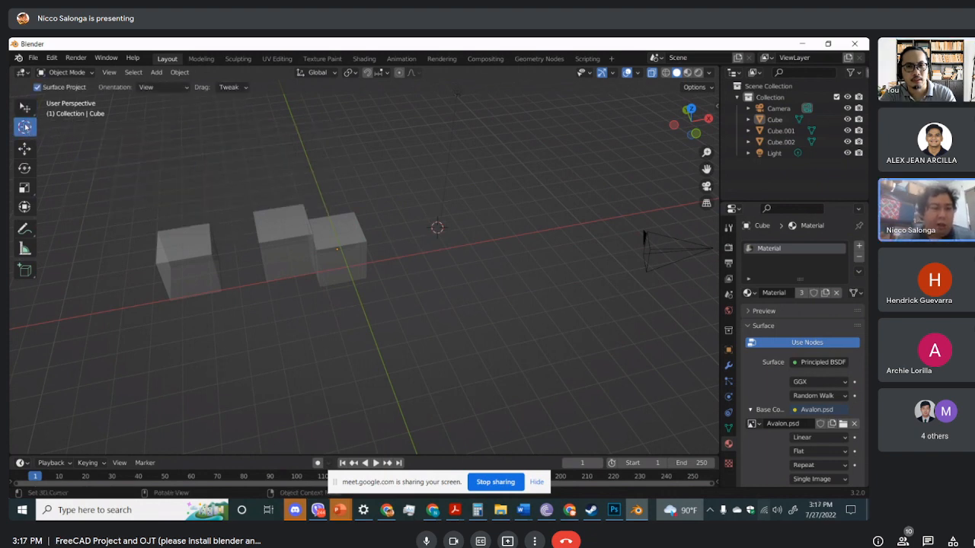
# Return to the selection tool and snap the 3D cursor to the world origin
pyautogui.click(26, 111)
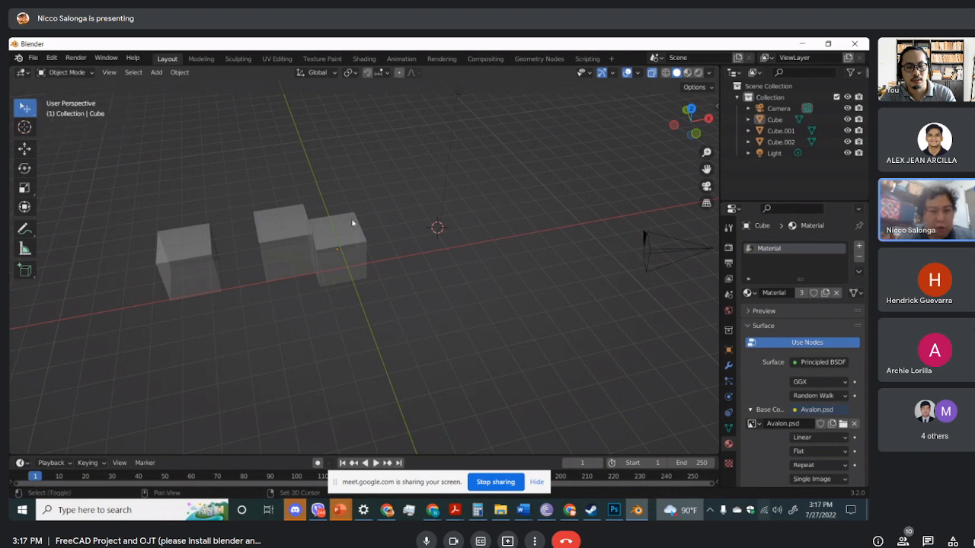
pyautogui.hotkey('shift', 's')
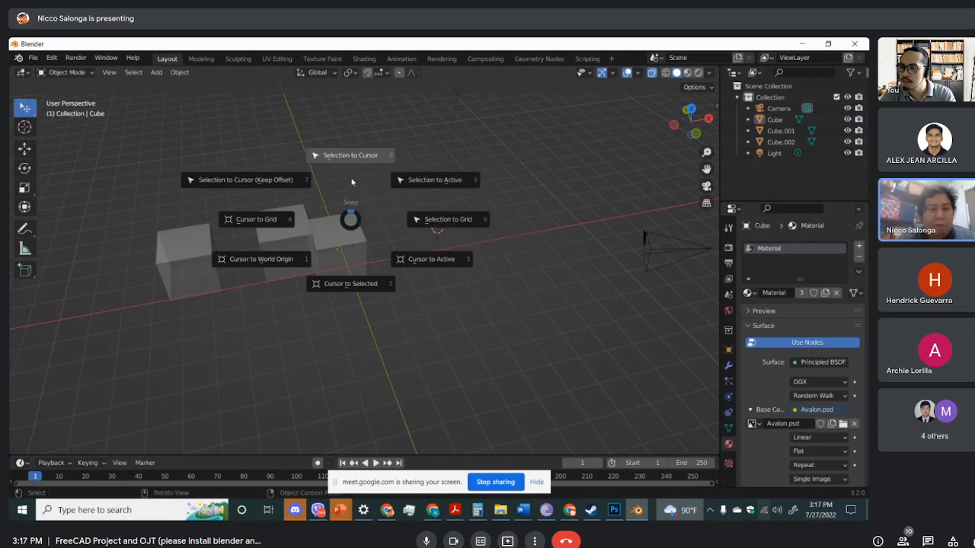
pyautogui.click(349, 283)
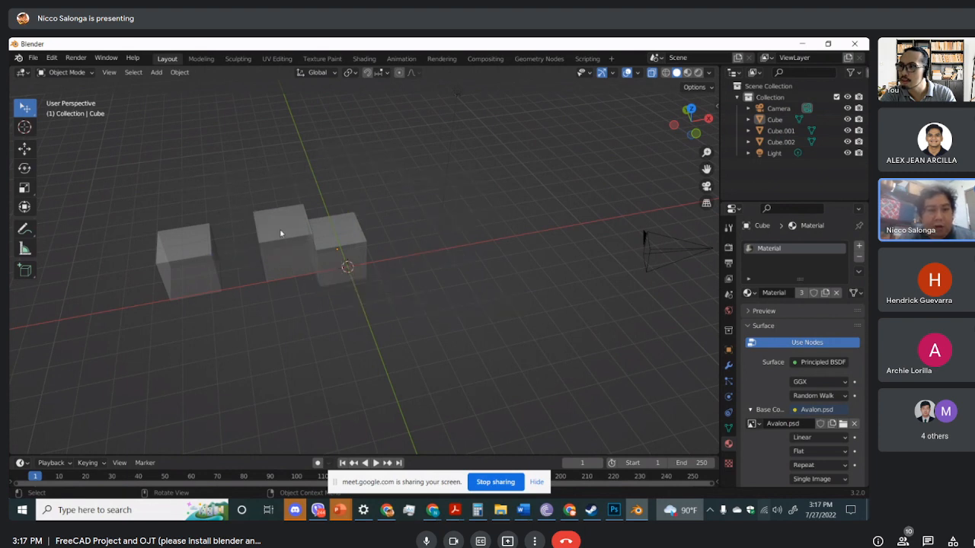
# Select the middle cube, Cube.001, and snap the 3D cursor to it
pyautogui.click(279, 229)
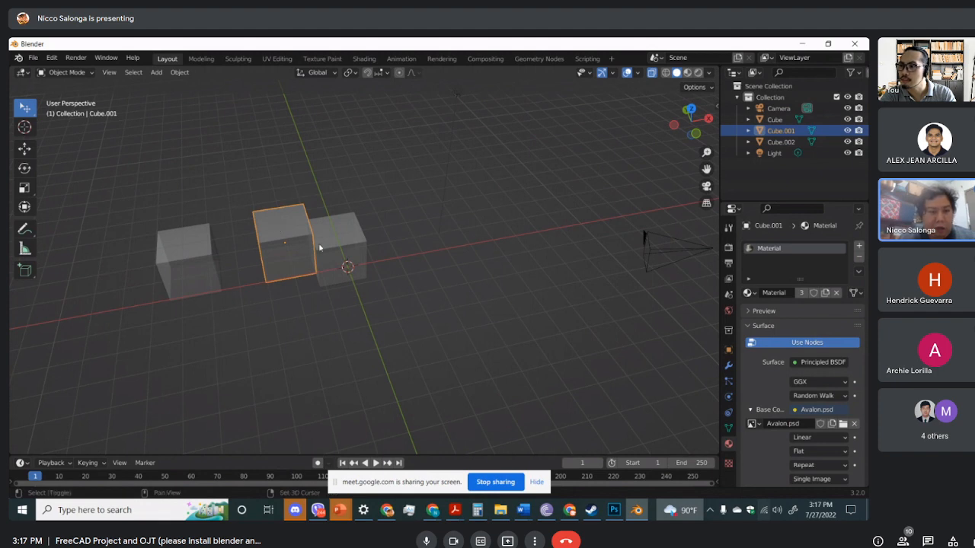
pyautogui.hotkey('shift', 's')
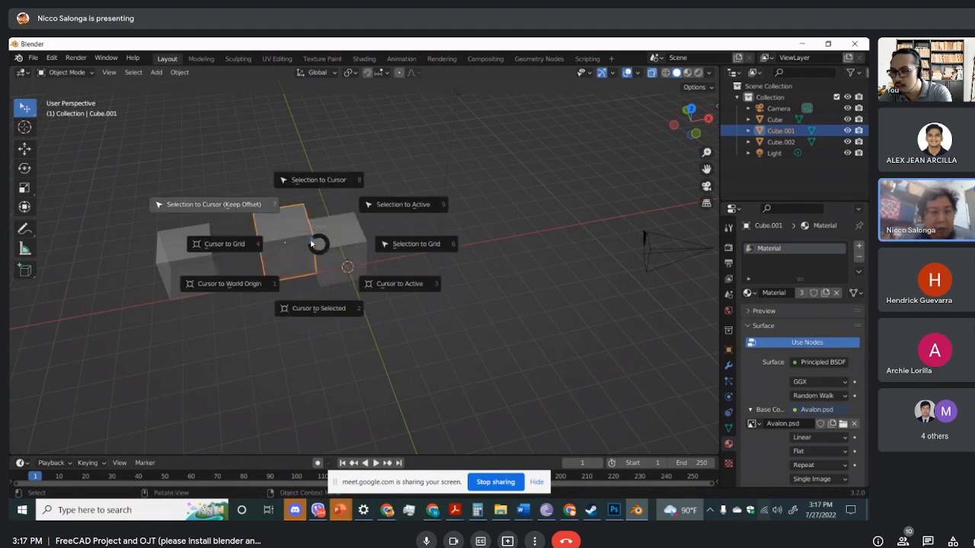
pyautogui.click(308, 310)
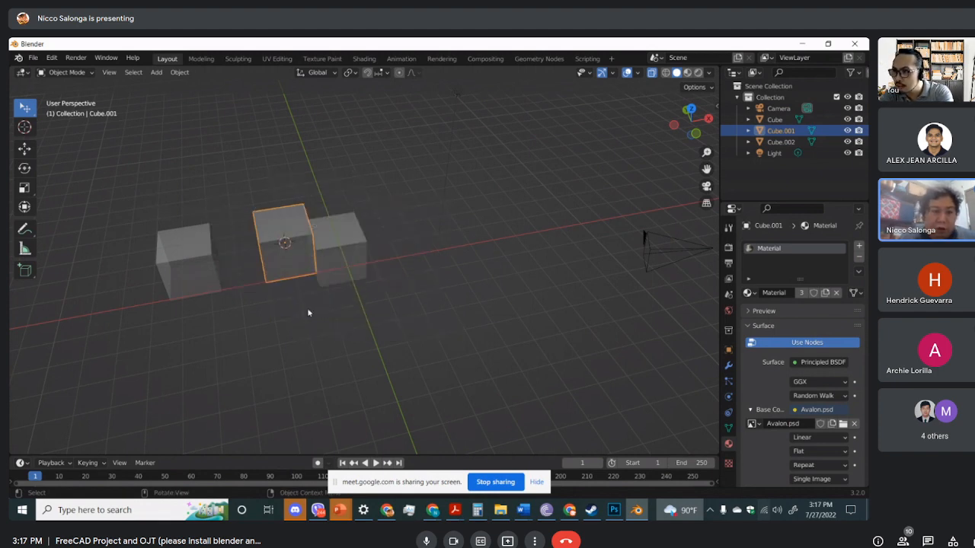
pyautogui.moveTo(287, 294); pyautogui.dragTo(279, 243, button='middle')
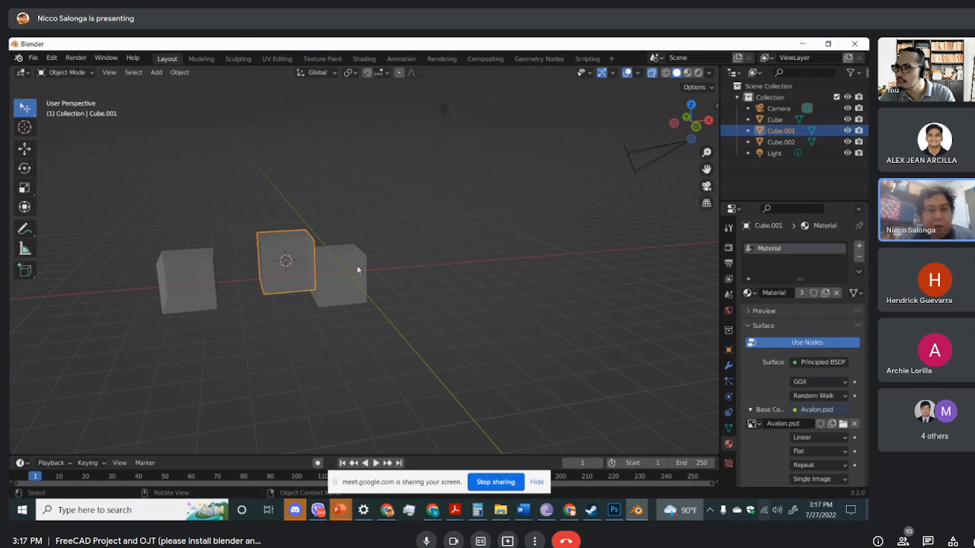
# Clear the selection and place the 3D cursor in the empty space beyond the original cube near the X axis
pyautogui.click(459, 256)
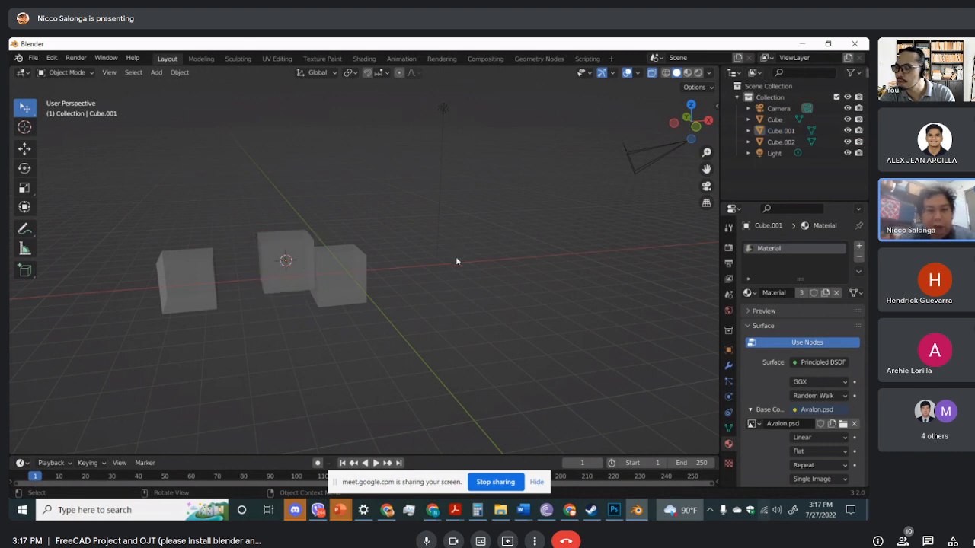
pyautogui.click(25, 128)
pyautogui.click(493, 246)
pyautogui.click(25, 109)
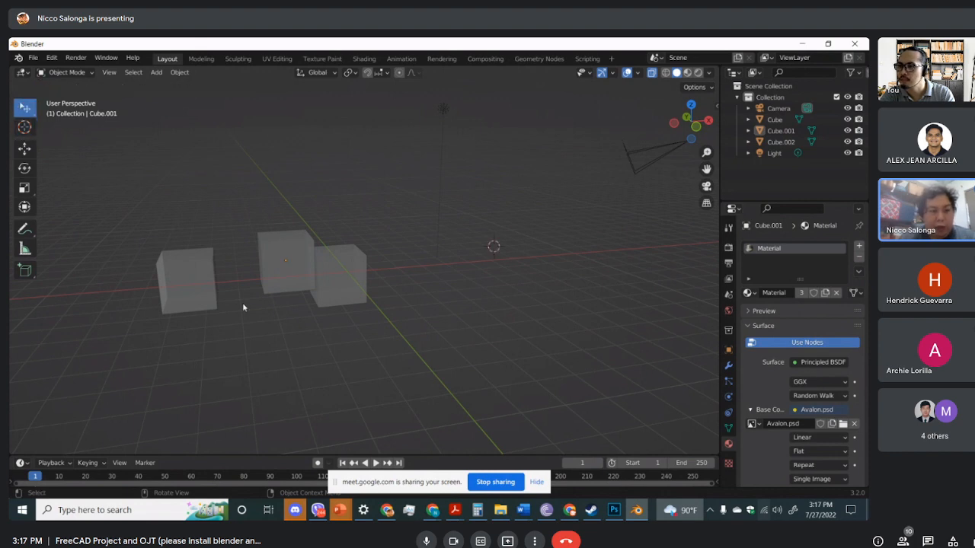
# Select Cube.001 and move it onto the 3D cursor with Selection to Cursor
pyautogui.click(270, 272)
pyautogui.hotkey('shift', 's')
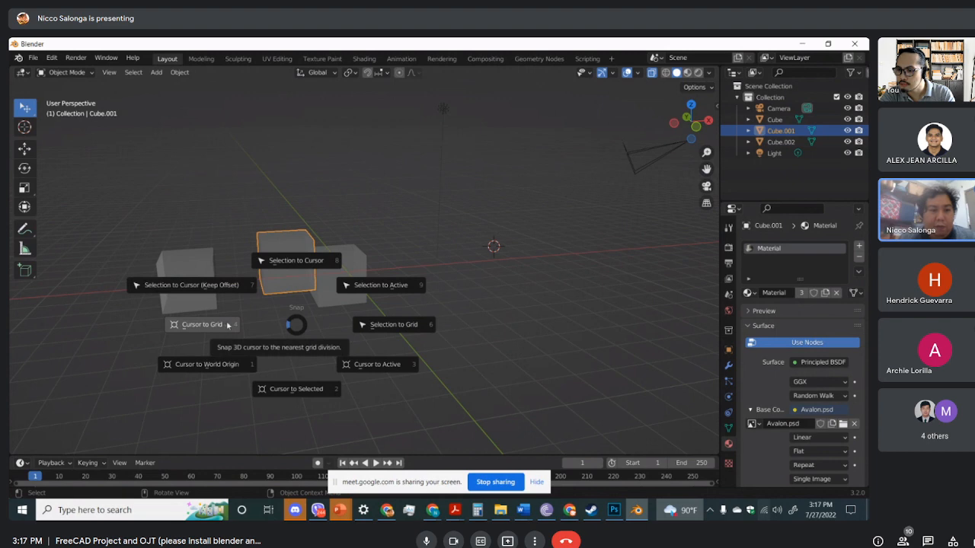
pyautogui.click(298, 264)
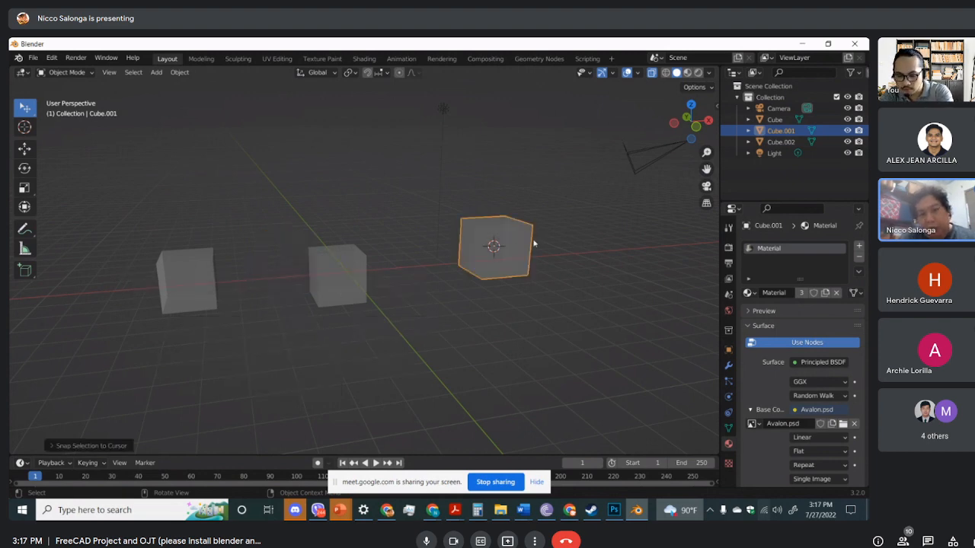
pyautogui.moveTo(452, 276)
pyautogui.mouseDown(button='middle')
pyautogui.moveTo(457, 337)
pyautogui.moveTo(472, 292)
pyautogui.moveTo(468, 257)
pyautogui.moveTo(451, 262)
pyautogui.mouseUp(button='middle')
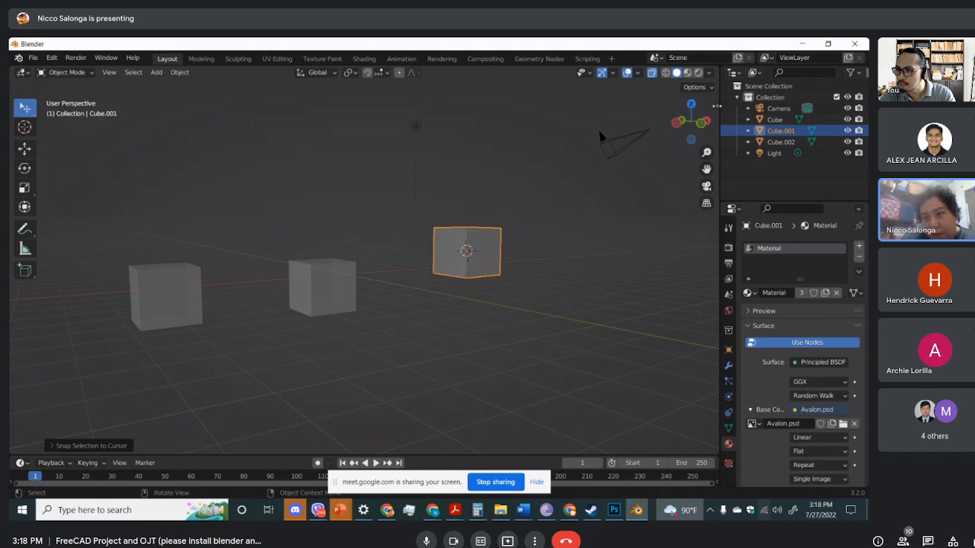
# Show the transform properties of Cube.001 and set its X, Y and Z location to 0 m
pyautogui.press('n')
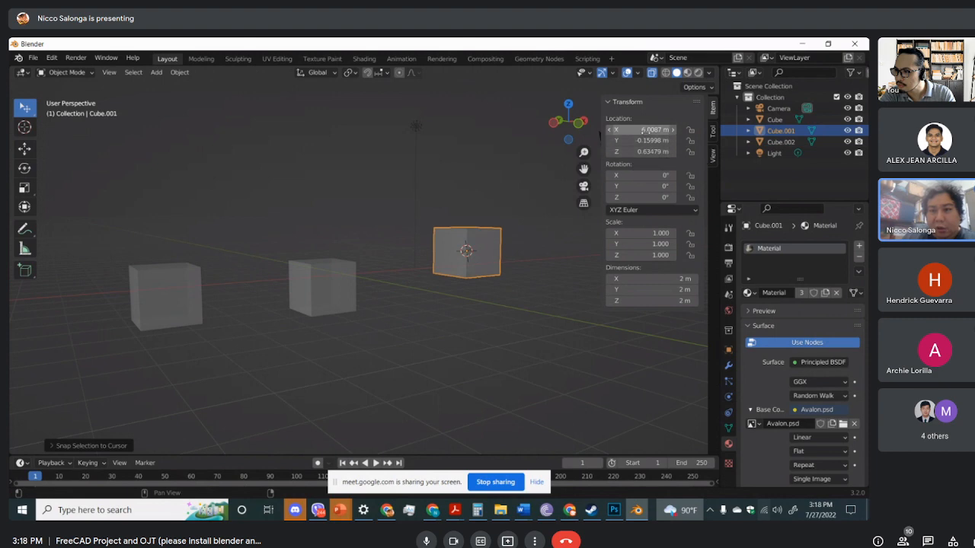
pyautogui.click(646, 129)
pyautogui.write('0')
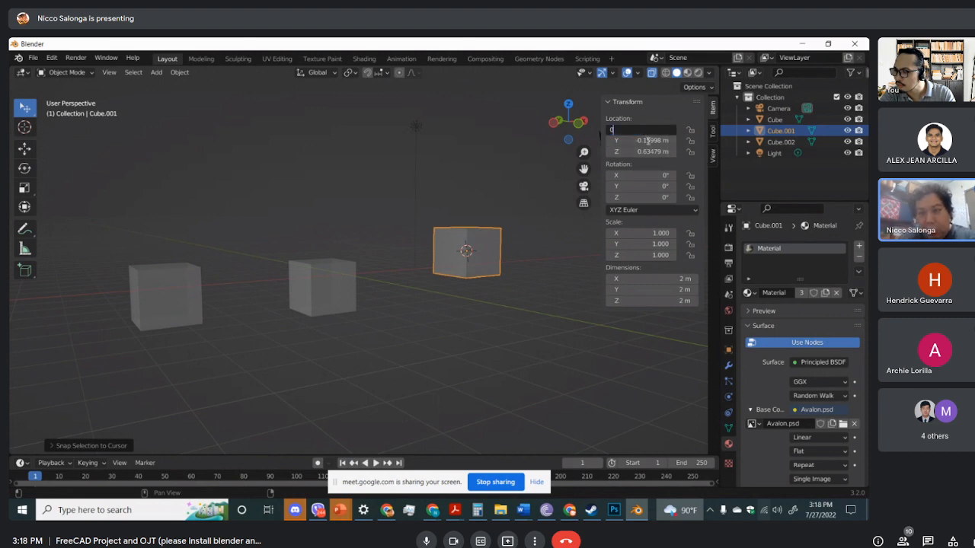
pyautogui.press('Return')
pyautogui.click(644, 140)
pyautogui.write('0')
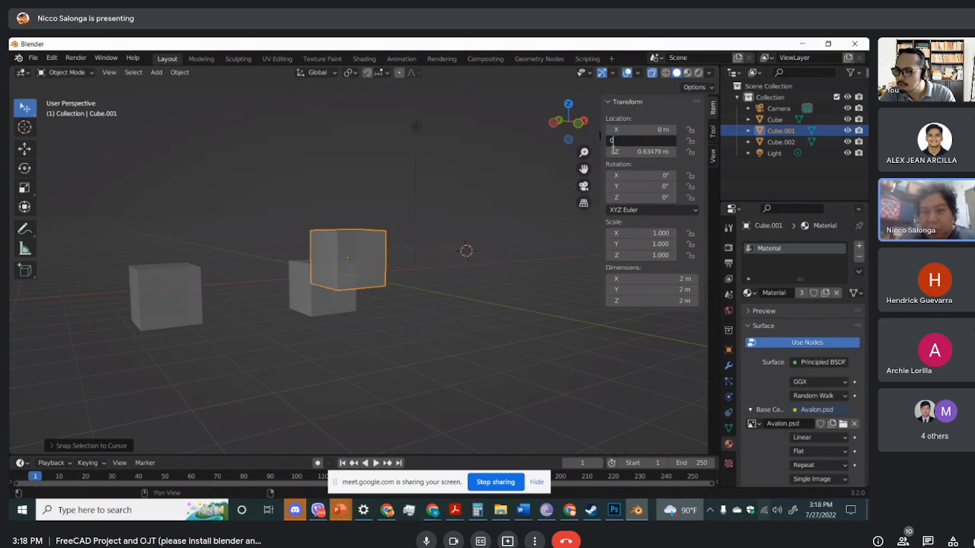
pyautogui.press('Tab')
pyautogui.write('0')
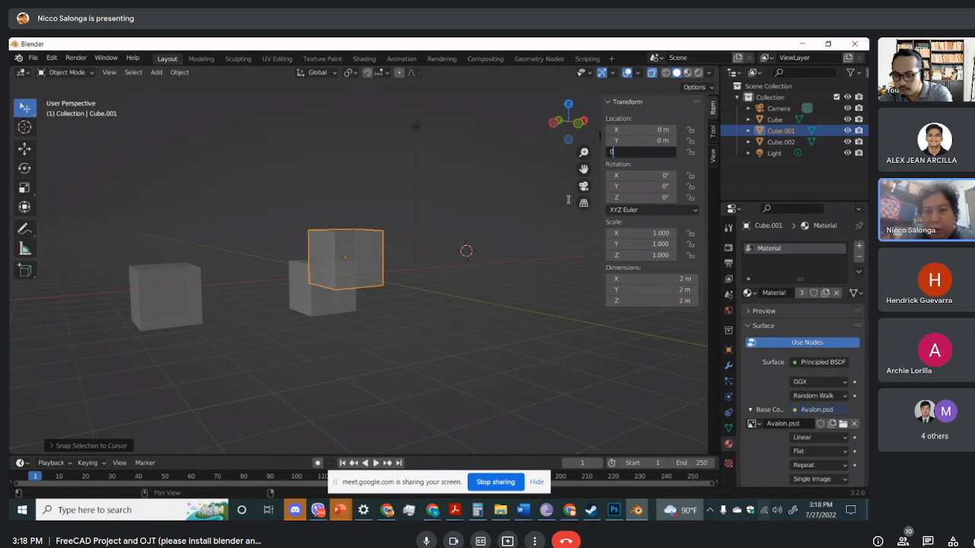
pyautogui.press('Return')
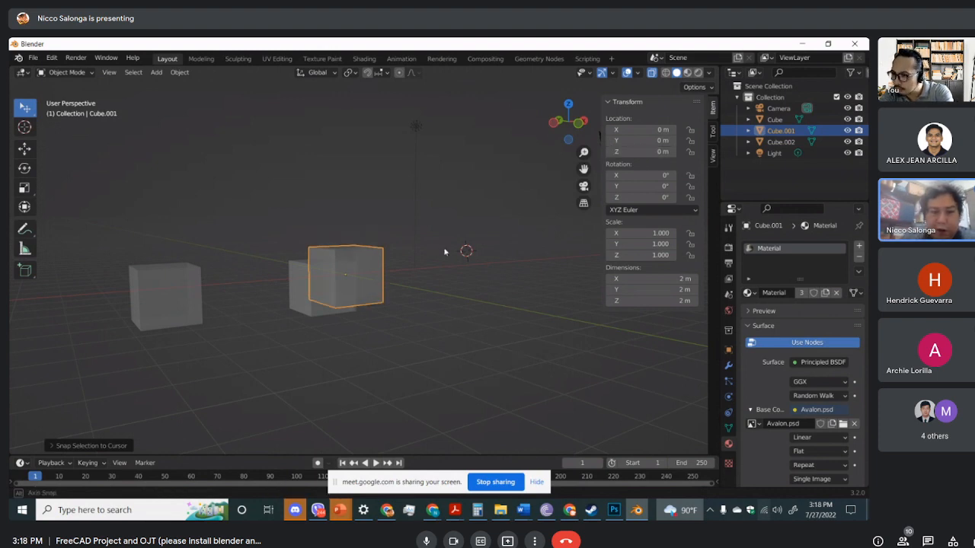
pyautogui.moveTo(447, 251); pyautogui.dragTo(406, 312, button='middle')
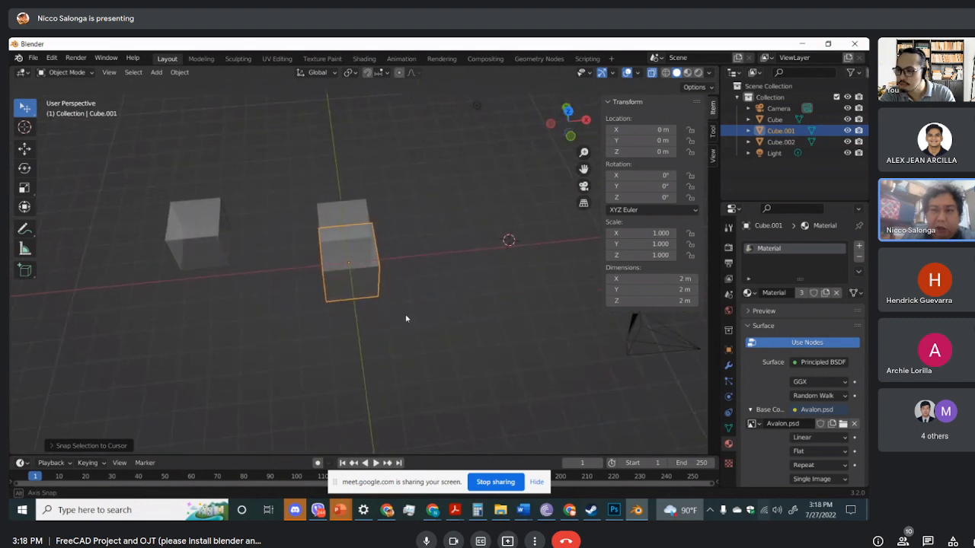
# Set the X rotation of Cube.001 to 34° and orbit around it to inspect the tilt
pyautogui.click(651, 175)
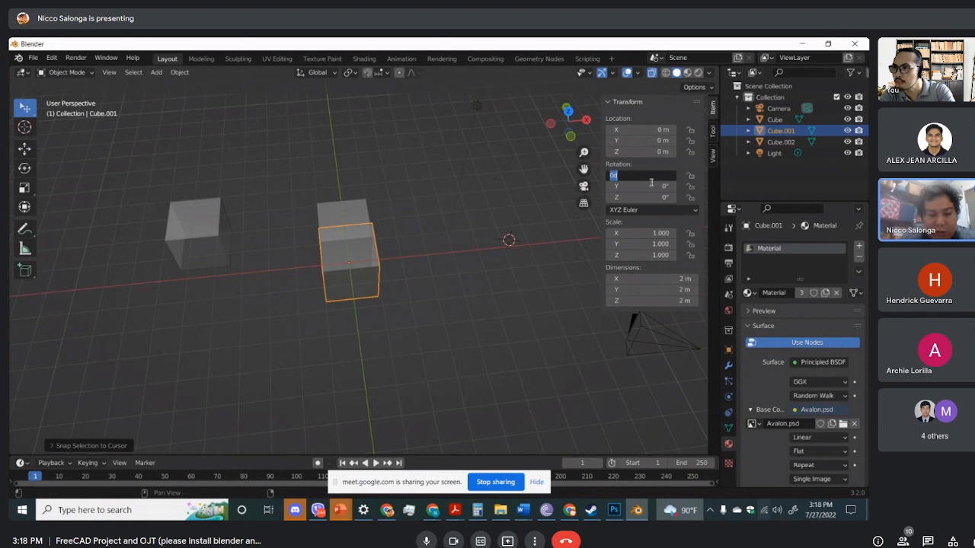
pyautogui.write('34')
pyautogui.press('Return')
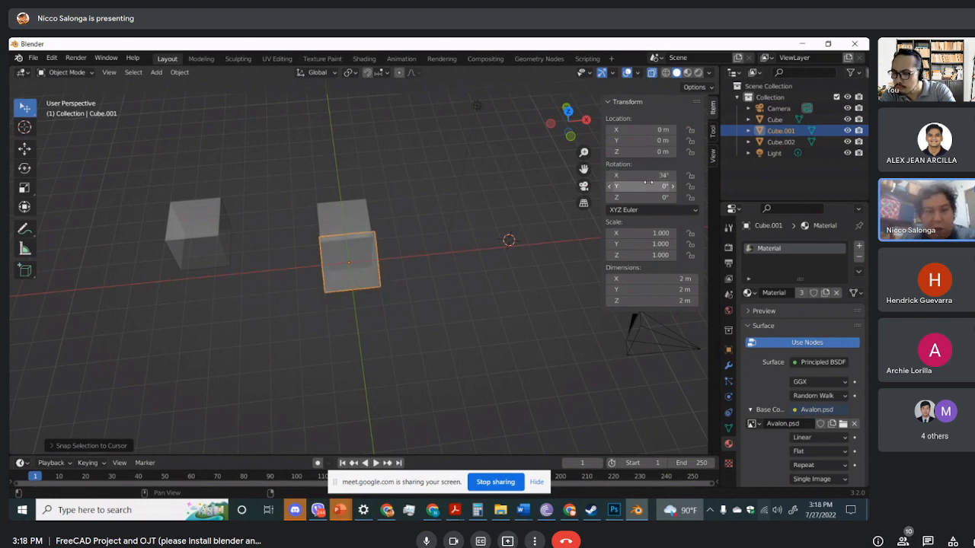
pyautogui.moveTo(398, 277); pyautogui.dragTo(525, 240, button='middle')
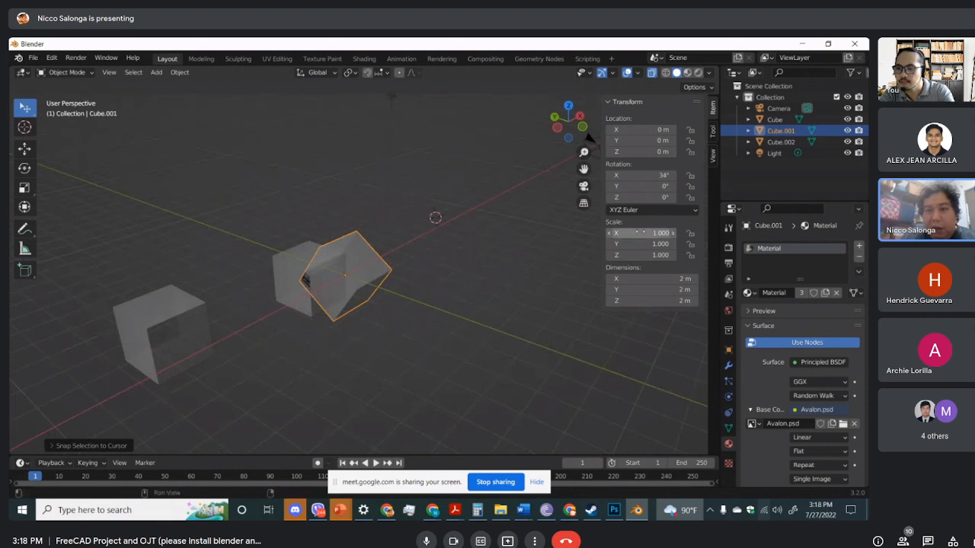
# Set the X scale of Cube.001 to 3
pyautogui.click(640, 233)
pyautogui.write('3')
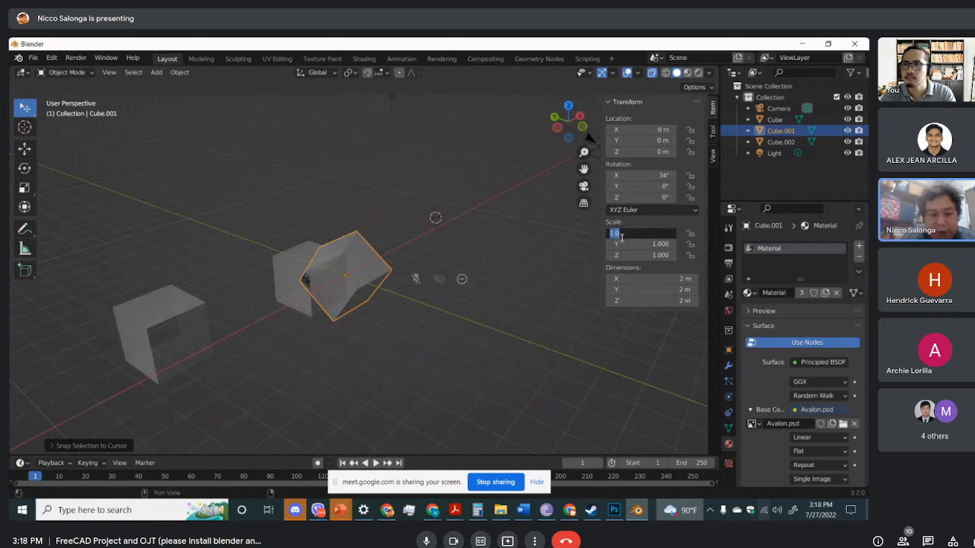
pyautogui.press('Return')
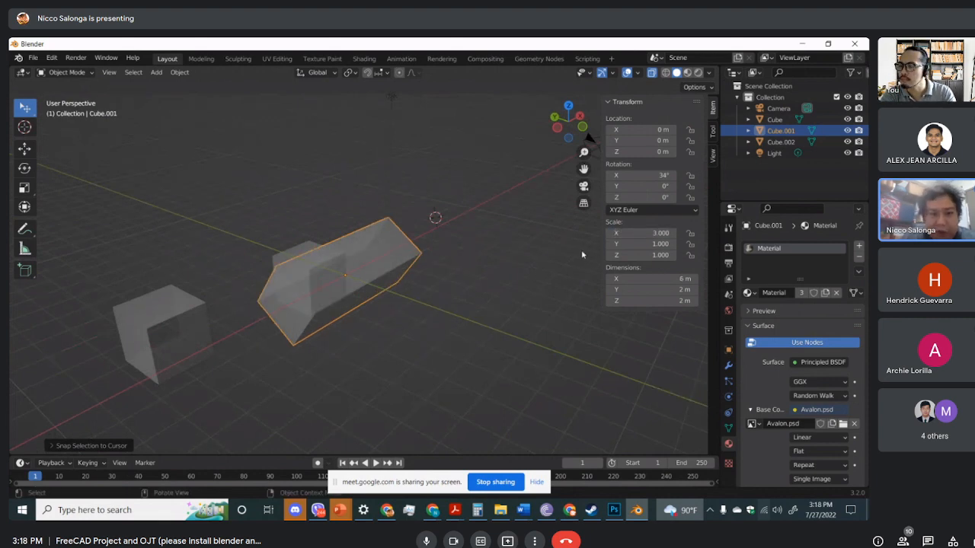
# Copy the X scale value of Cube.001 to its Z and Y scale, making both 3
pyautogui.click(651, 233)
pyautogui.hotkey('ctrl', 'c')
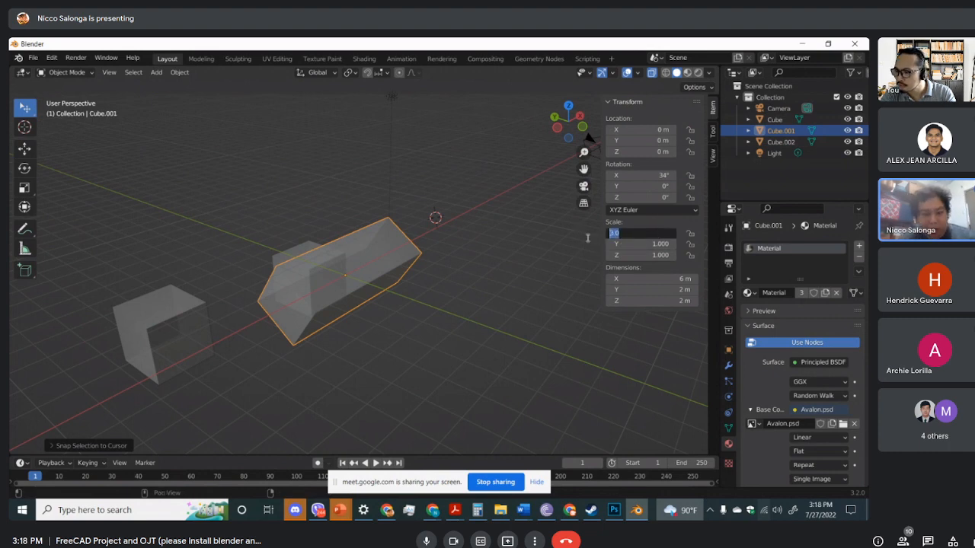
pyautogui.click(649, 254)
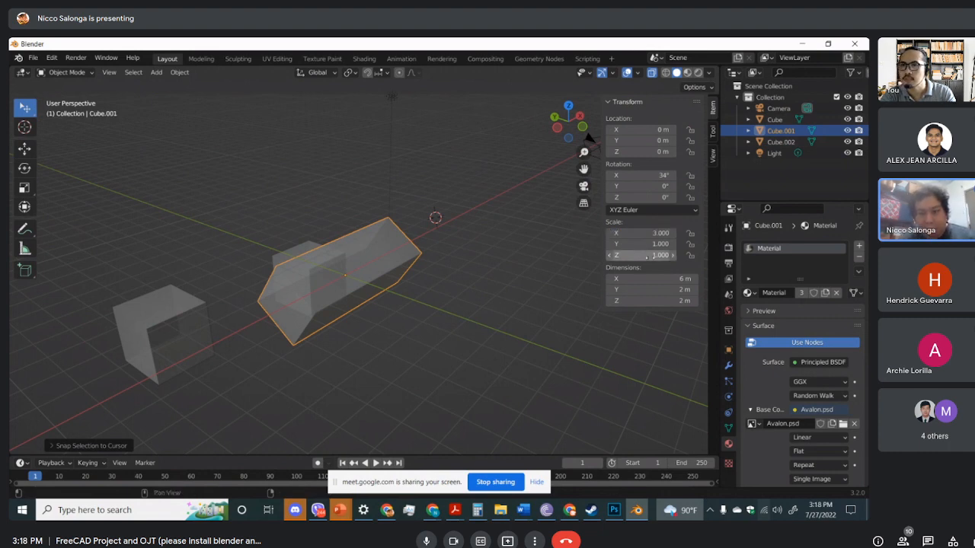
pyautogui.doubleClick(652, 255)
pyautogui.hotkey('ctrl', 'v')
pyautogui.moveTo(653, 255); pyautogui.dragTo(551, 252)
pyautogui.hotkey('ctrl', 'v')
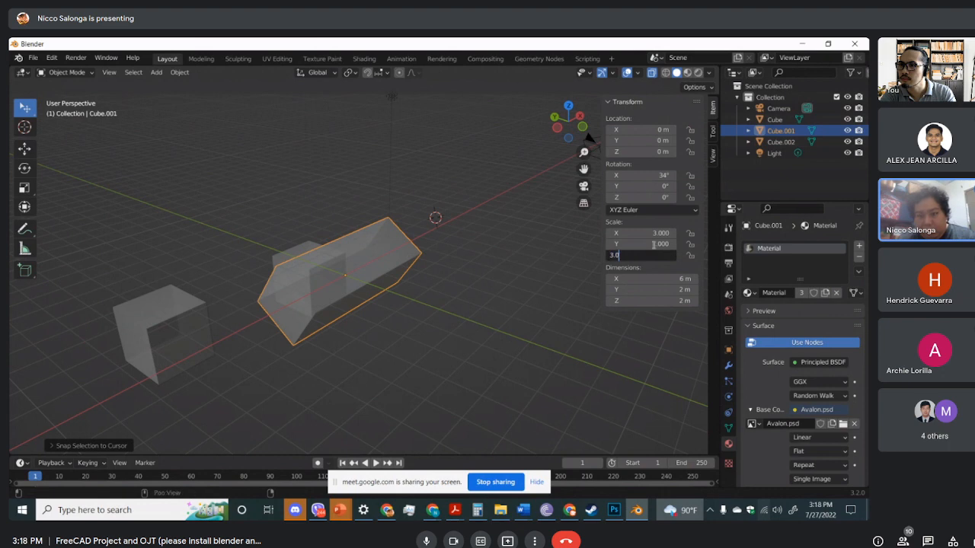
pyautogui.doubleClick(654, 244)
pyautogui.hotkey('ctrl', 'v')
pyautogui.press('Return')
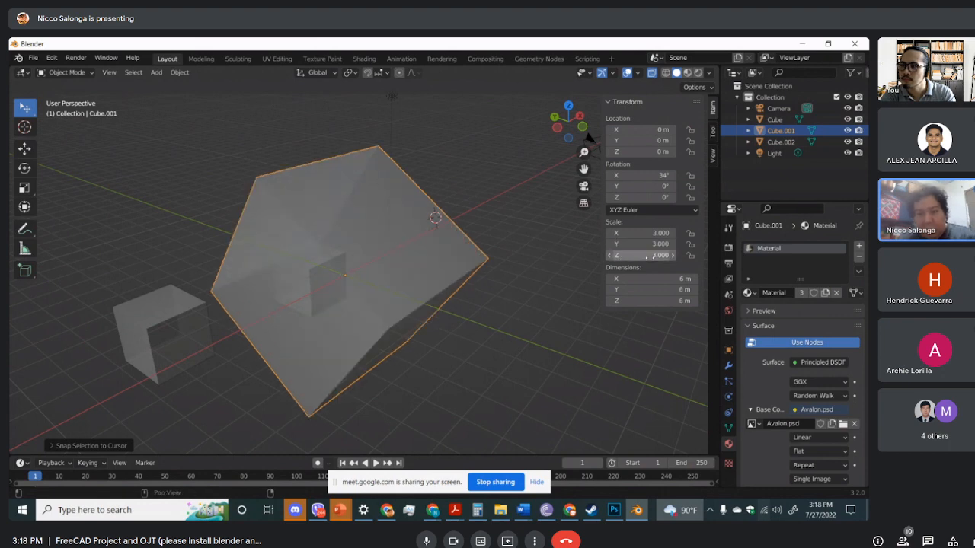
# Set the Y dimension of Cube.001 to 12 m
pyautogui.scroll(-2, 521, 290)
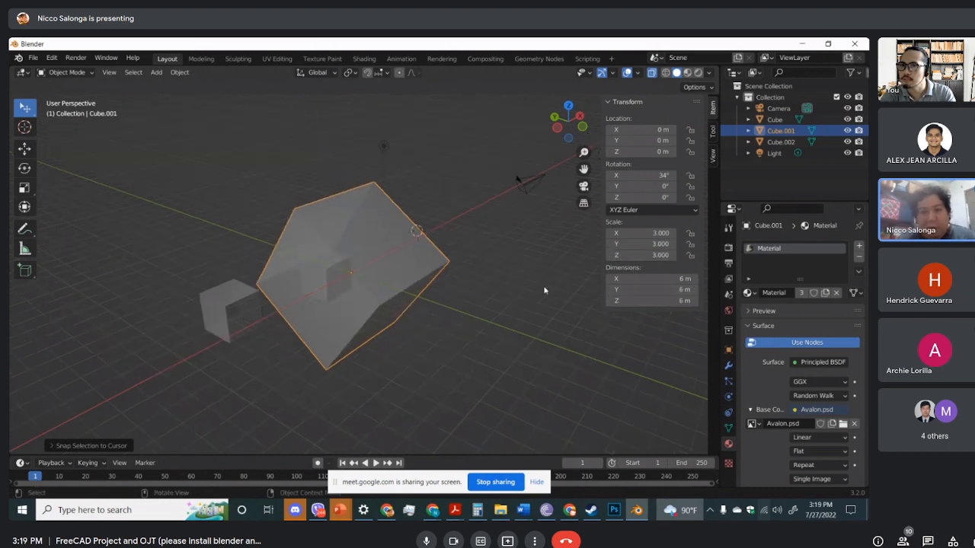
pyautogui.doubleClick(678, 289)
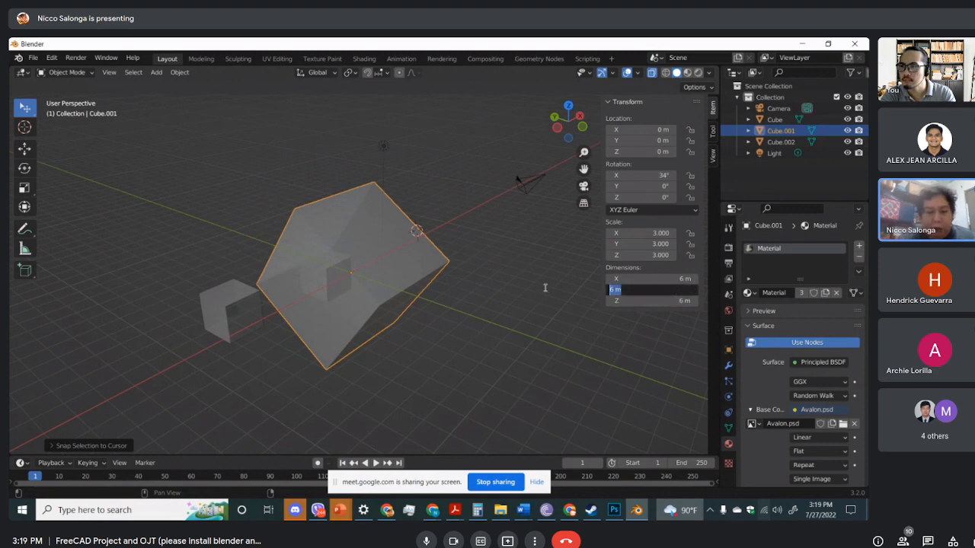
pyautogui.write('1')
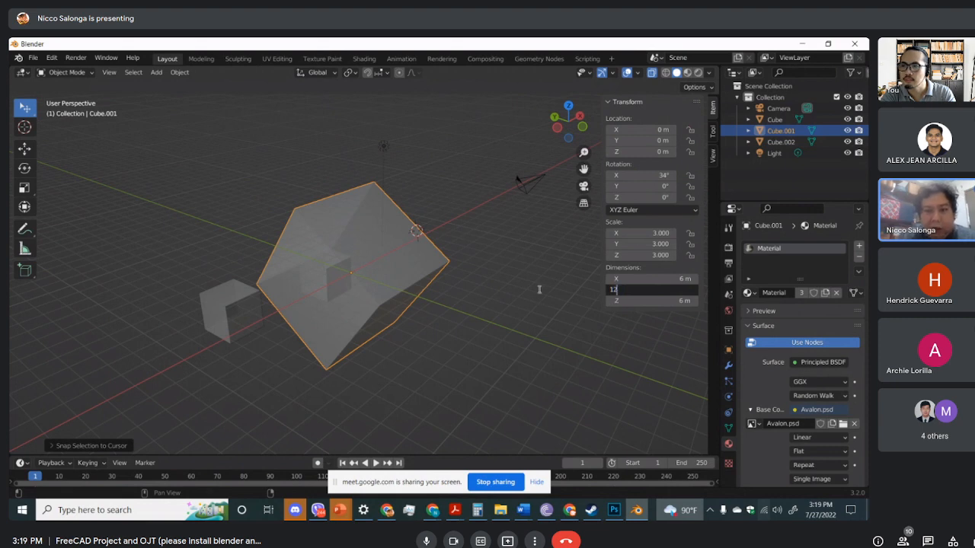
pyautogui.write('2')
pyautogui.press('Return')
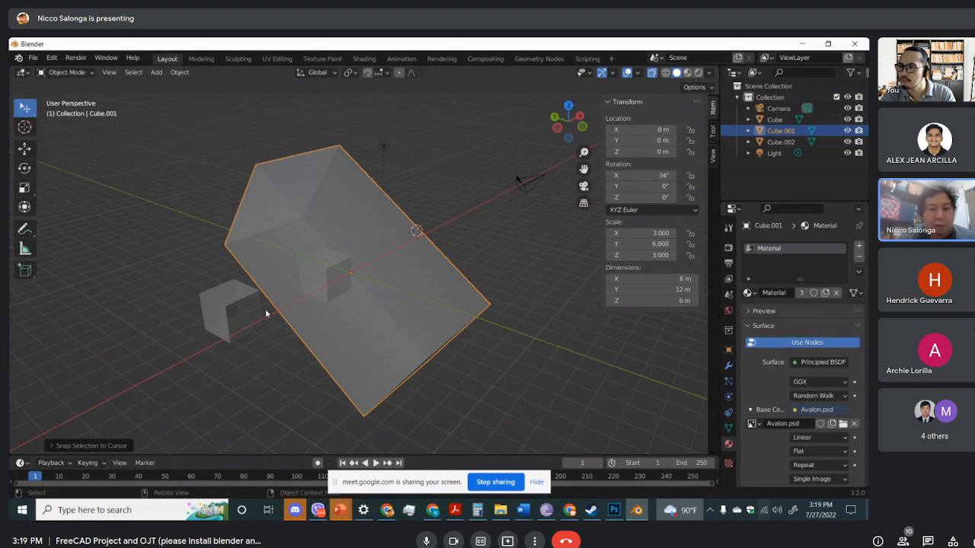
# Move Cube.001 with the Move tool to about X 1.81 m, Y 1.38 m, Z 2.32 m
pyautogui.moveTo(374, 359); pyautogui.dragTo(82, 187, button='middle')
pyautogui.click(23, 149)
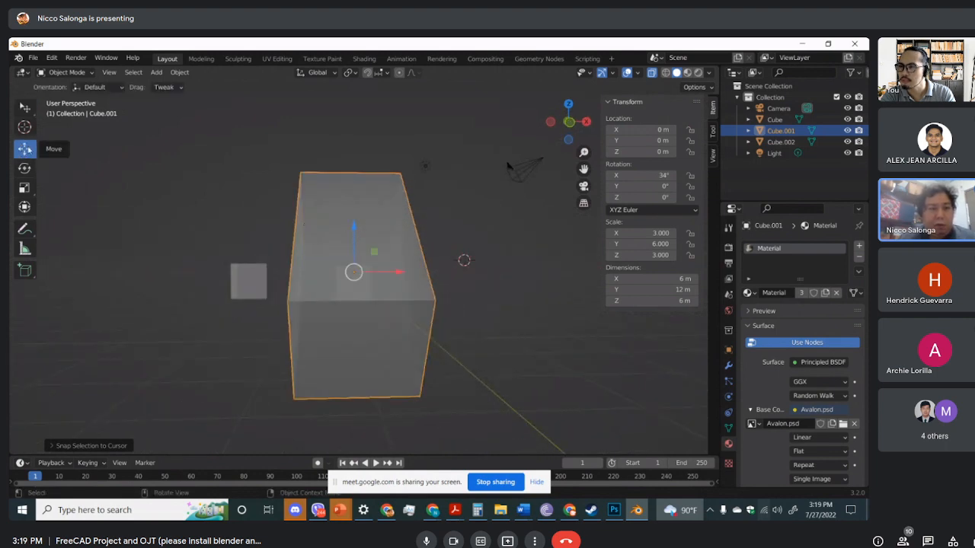
pyautogui.moveTo(354, 228); pyautogui.dragTo(428, 241)
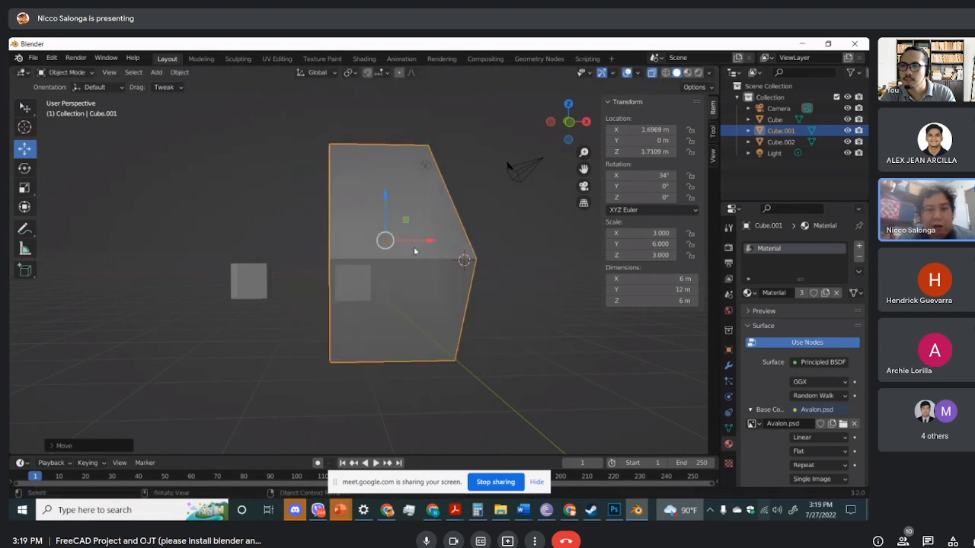
pyautogui.moveTo(267, 258); pyautogui.dragTo(322, 244, button='middle')
pyautogui.moveTo(325, 232)
pyautogui.mouseDown()
pyautogui.moveTo(331, 244)
pyautogui.moveTo(312, 242)
pyautogui.moveTo(377, 221)
pyautogui.moveTo(320, 217)
pyautogui.moveTo(381, 190)
pyautogui.moveTo(373, 209)
pyautogui.moveTo(364, 204)
pyautogui.moveTo(341, 228)
pyautogui.mouseUp()
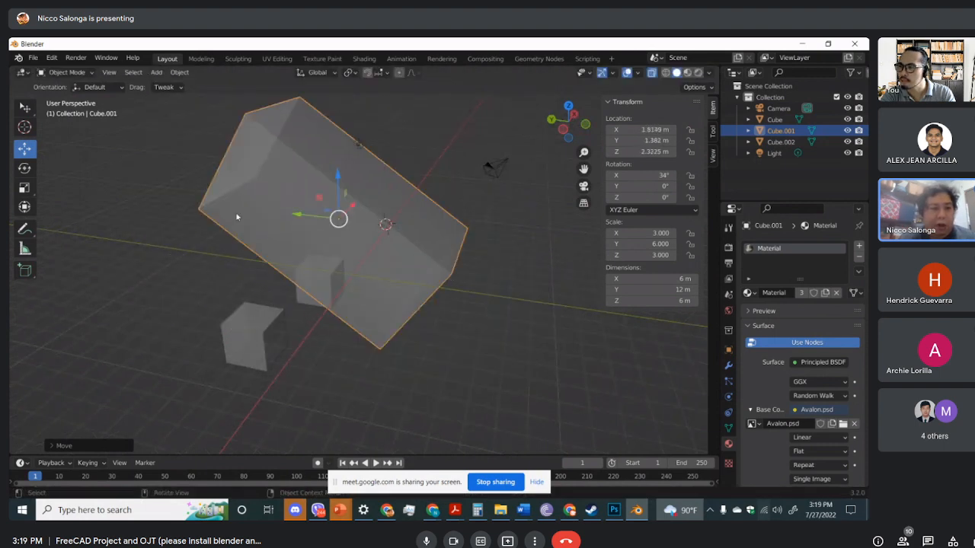
# Rotate Cube.001 freely to about -341°, -45.4°, 437° and rescale it to about 2.335, -8.377, 2.308 in X, Y and Z
pyautogui.click(25, 170)
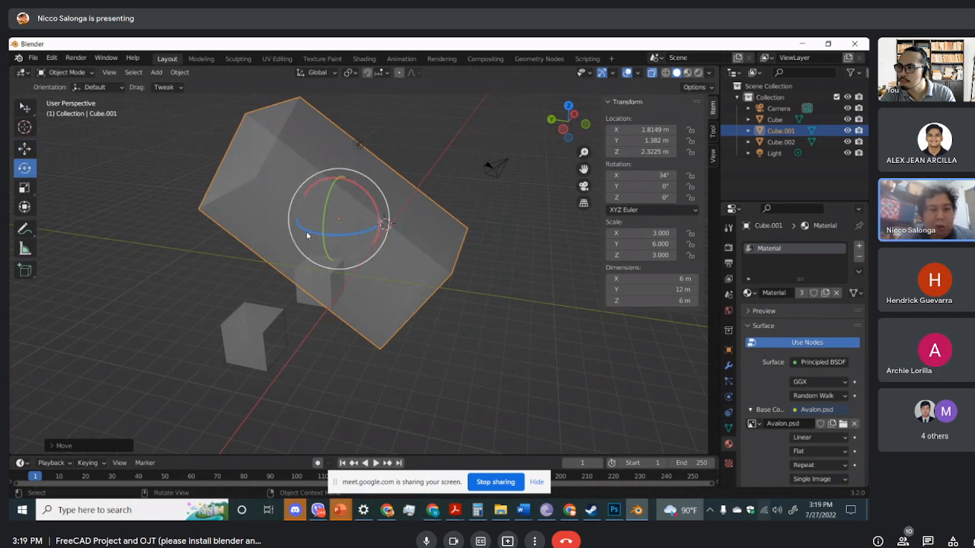
pyautogui.moveTo(308, 236); pyautogui.dragTo(293, 210)
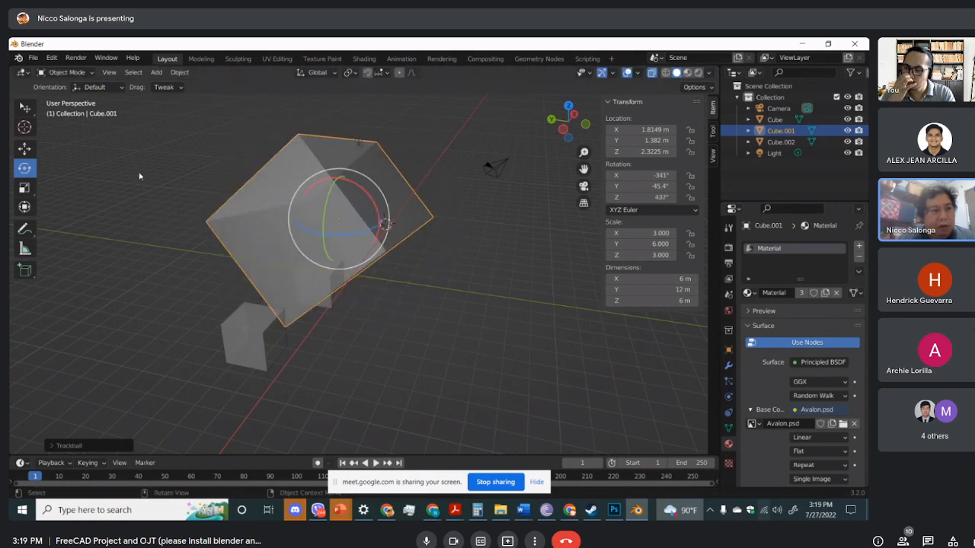
pyautogui.click(24, 187)
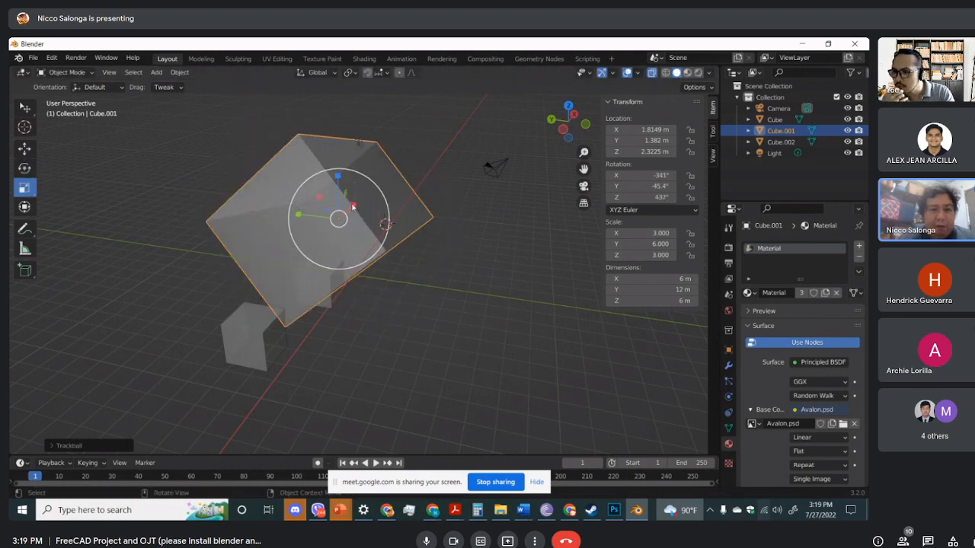
pyautogui.press('s')
pyautogui.moveTo(372, 187); pyautogui.dragTo(315, 219)
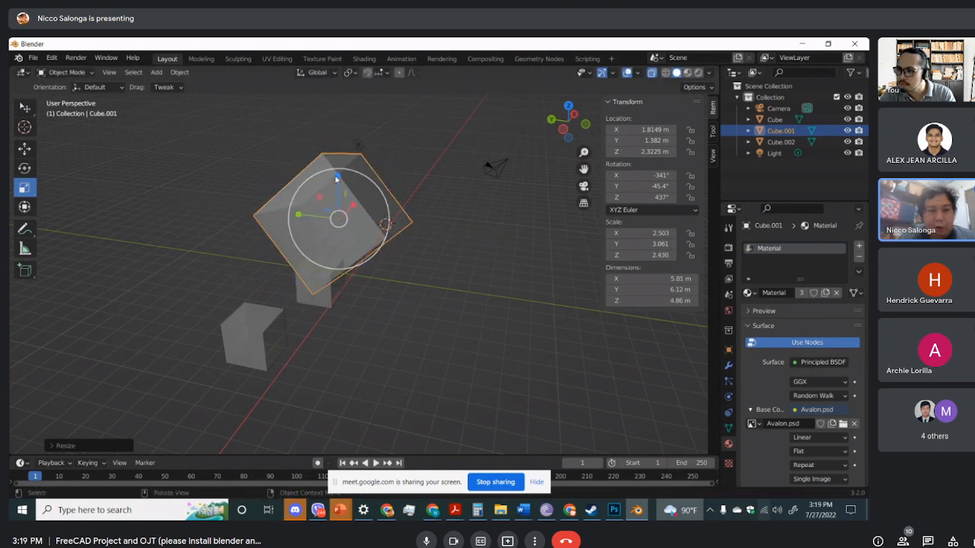
pyautogui.moveTo(336, 179); pyautogui.dragTo(337, 219)
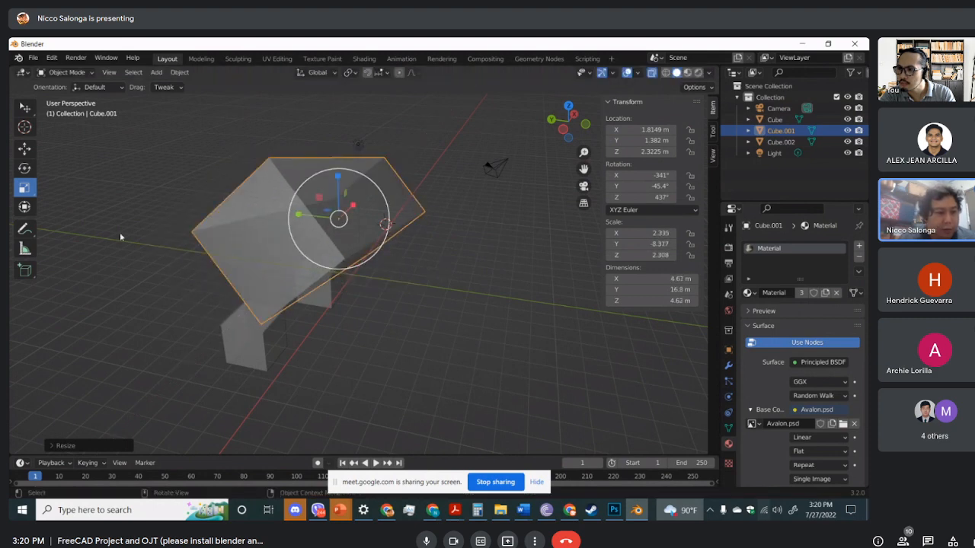
# Use the combined Transform tool to rescale Cube.001 to about 2.756, -3.505, 2.745 and rotate it to about -266°, -40.9°, 471°
pyautogui.click(25, 207)
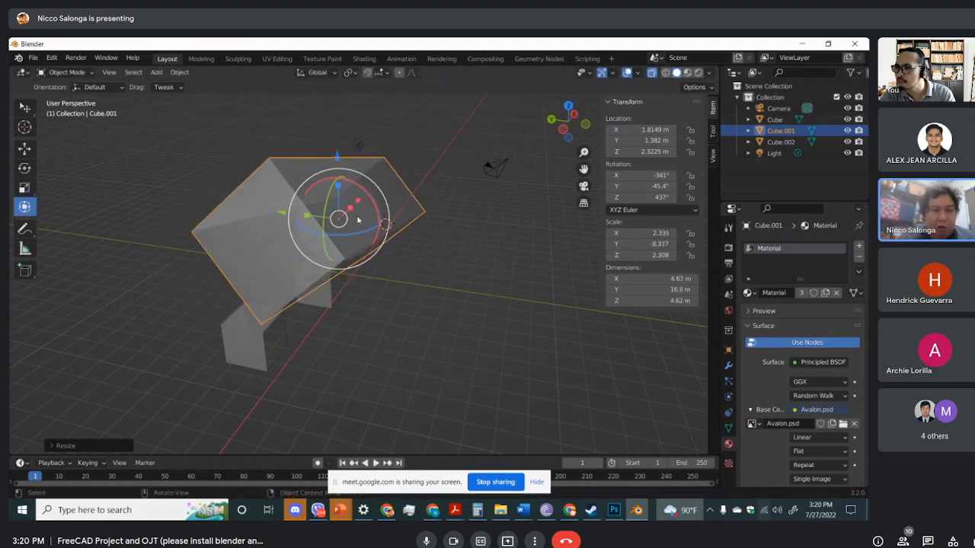
pyautogui.moveTo(359, 220); pyautogui.dragTo(405, 218, button='middle')
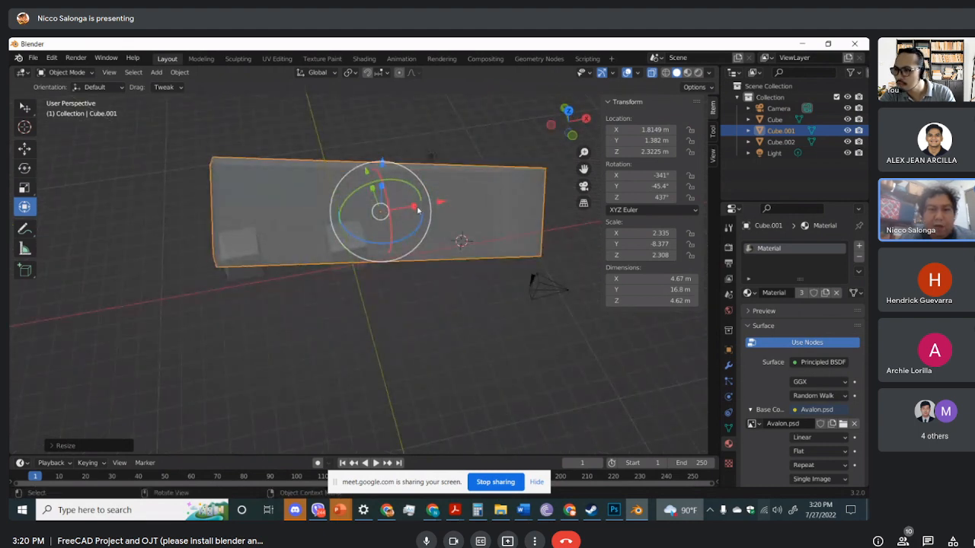
pyautogui.moveTo(415, 209); pyautogui.dragTo(392, 211)
pyautogui.press('s')
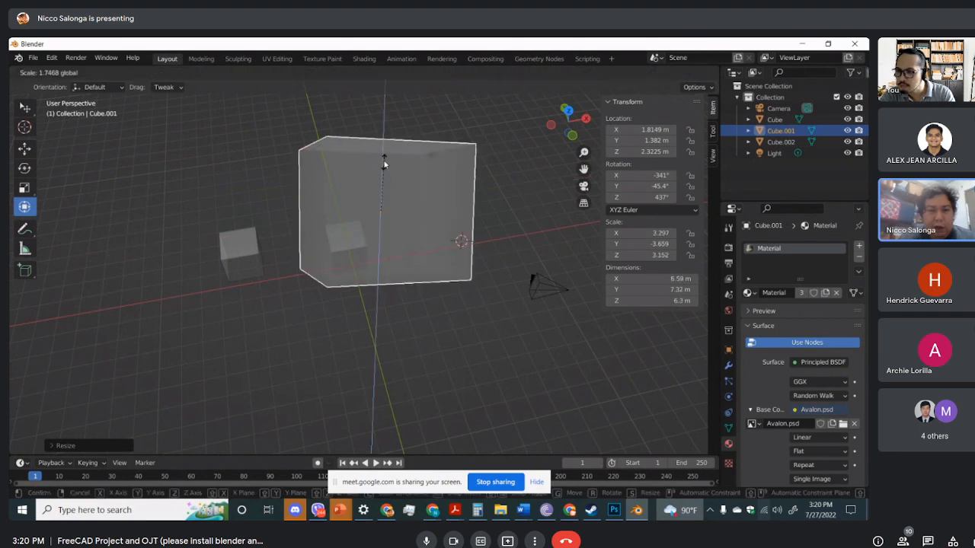
pyautogui.click(386, 183)
pyautogui.moveTo(385, 182); pyautogui.dragTo(307, 214, button='middle')
pyautogui.moveTo(308, 212)
pyautogui.mouseDown()
pyautogui.moveTo(279, 206)
pyautogui.moveTo(300, 211)
pyautogui.mouseUp()
pyautogui.moveTo(385, 256); pyautogui.dragTo(371, 224, button='middle')
pyautogui.moveTo(372, 225)
pyautogui.mouseDown()
pyautogui.moveTo(383, 229)
pyautogui.moveTo(357, 235)
pyautogui.moveTo(374, 183)
pyautogui.moveTo(358, 217)
pyautogui.mouseUp()
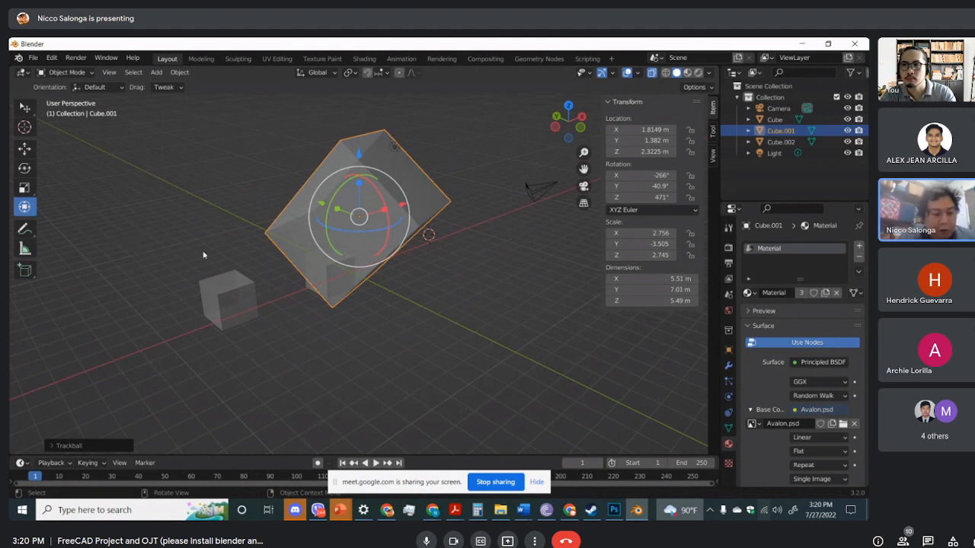
# Lower Cube.001 along Z to about 0.32 m and rotate it to about 583°, 9.05°, 406°
pyautogui.click(25, 148)
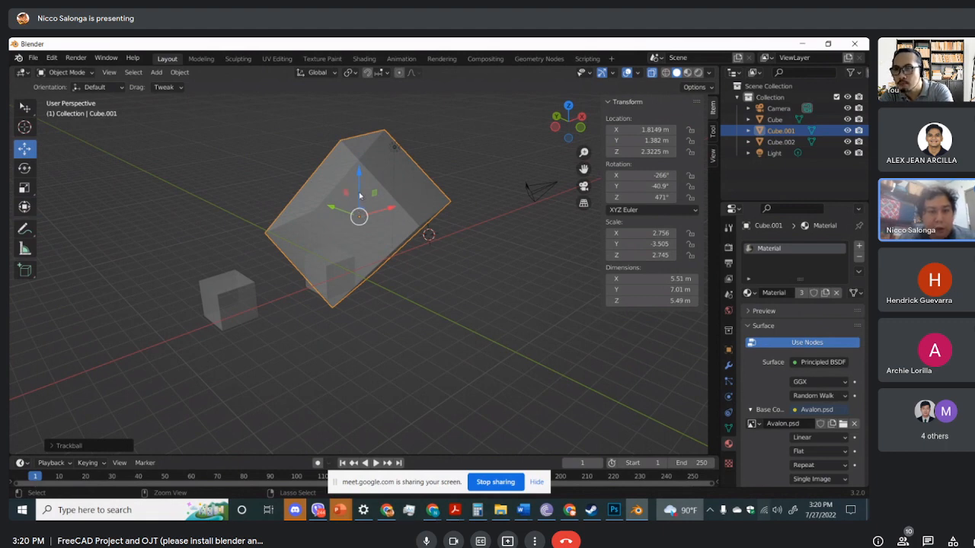
pyautogui.moveTo(360, 195); pyautogui.dragTo(352, 215)
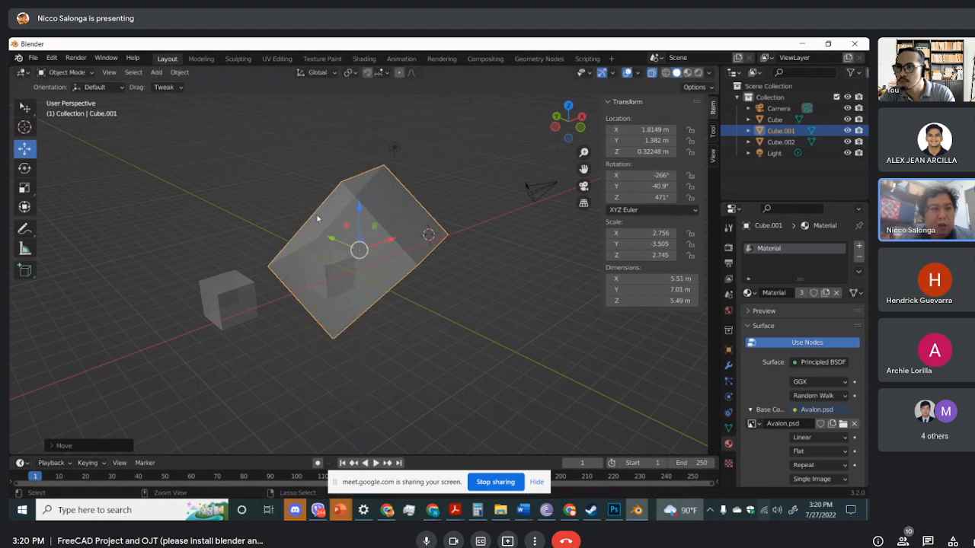
pyautogui.click(24, 168)
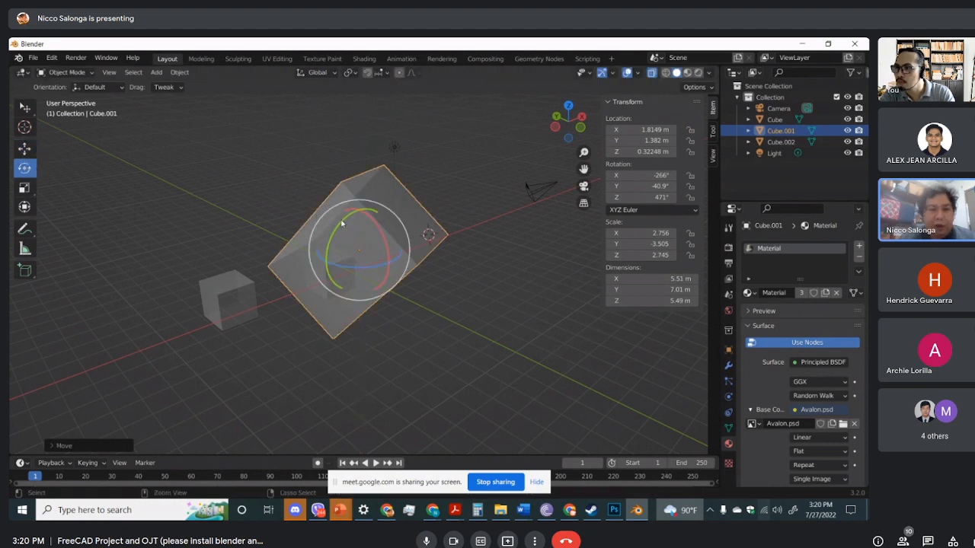
pyautogui.moveTo(342, 222); pyautogui.dragTo(350, 280)
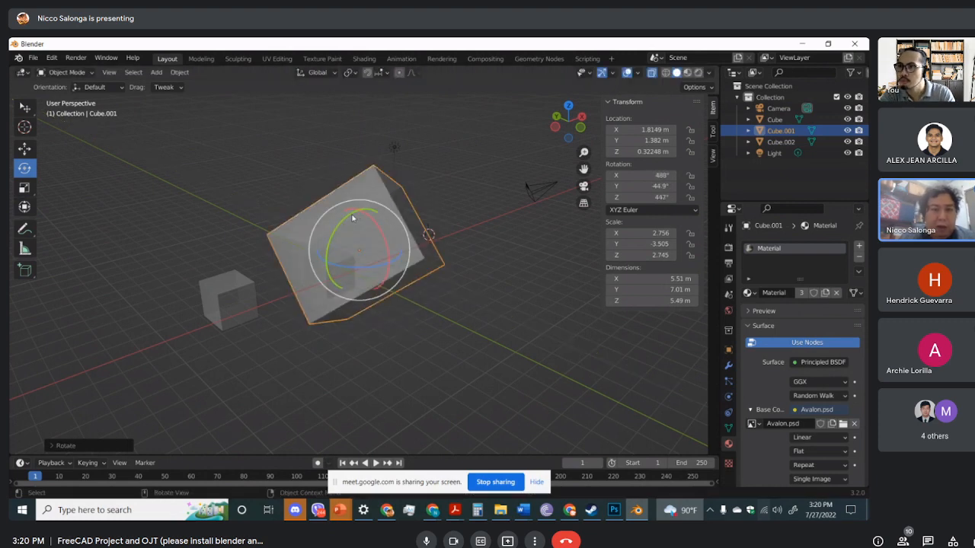
pyautogui.moveTo(338, 224); pyautogui.dragTo(384, 245)
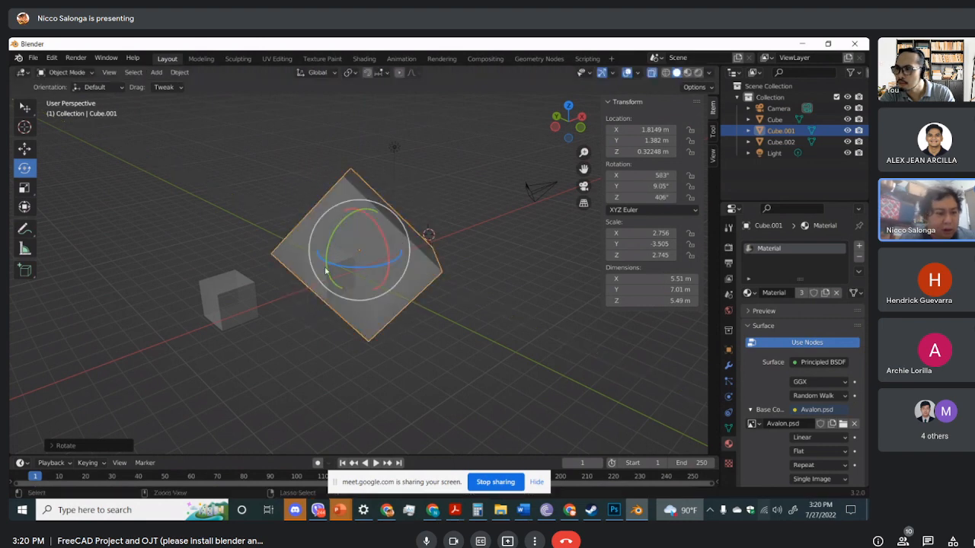
# Lower Cube.001 along the Z axis to about -0.68 m with the Move tool
pyautogui.click(23, 149)
pyautogui.moveTo(358, 233); pyautogui.dragTo(390, 241)
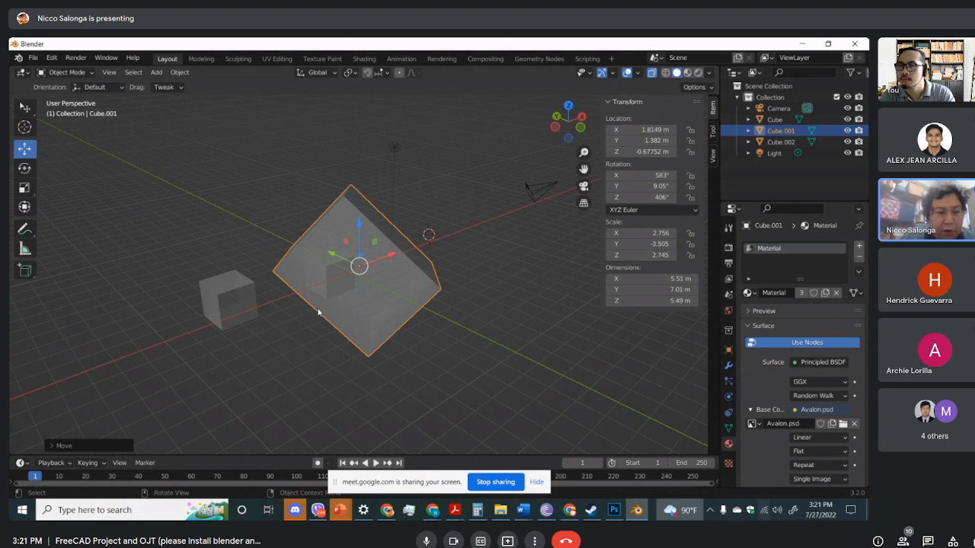
pyautogui.press('r')
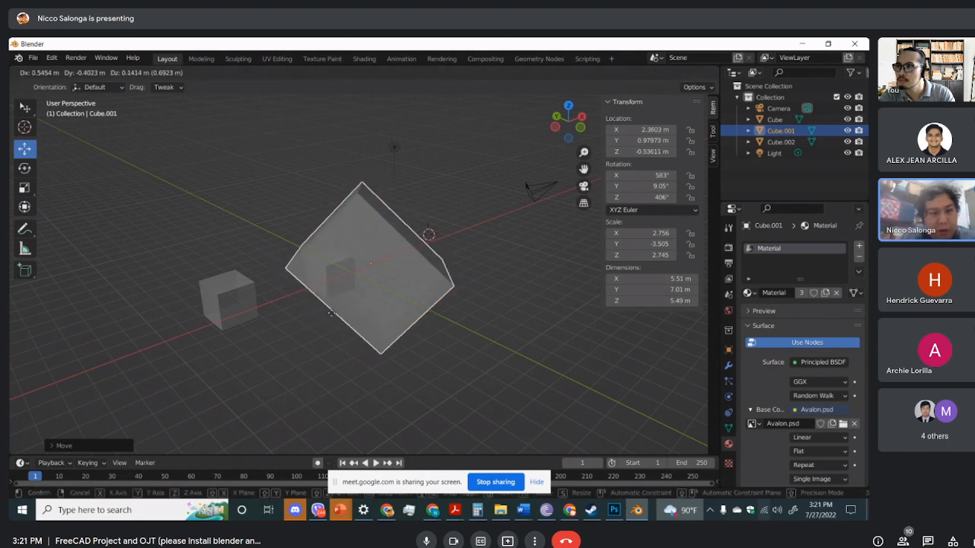
pyautogui.press('Escape')
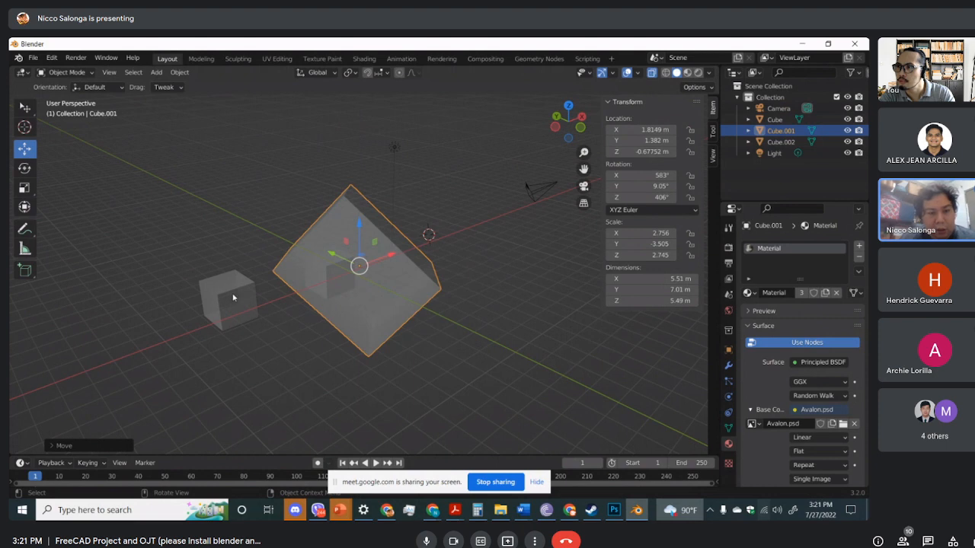
# Select Cube.002 and move it freely to about X -4.59 m, Y 3.72 m, Z 3.08 m
pyautogui.click(234, 298)
pyautogui.click(24, 109)
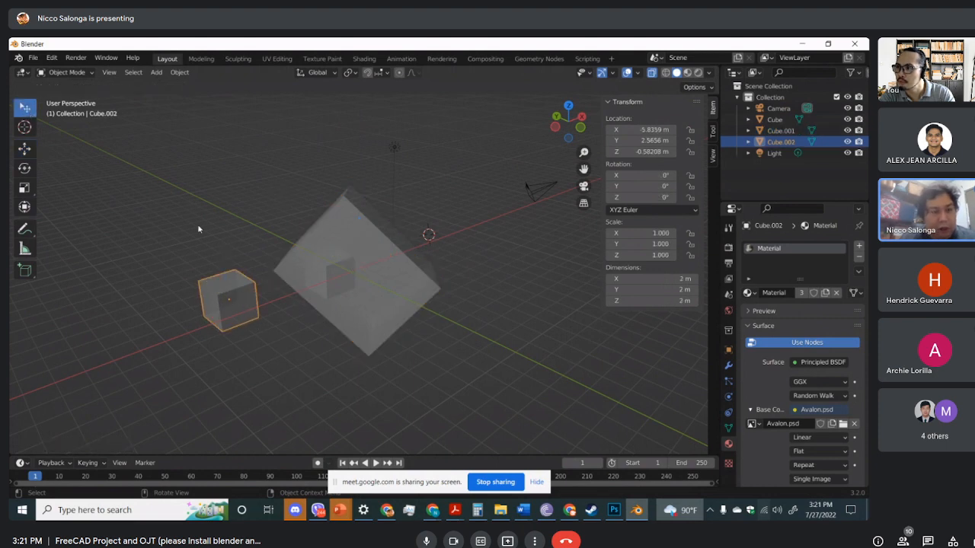
pyautogui.press('g')
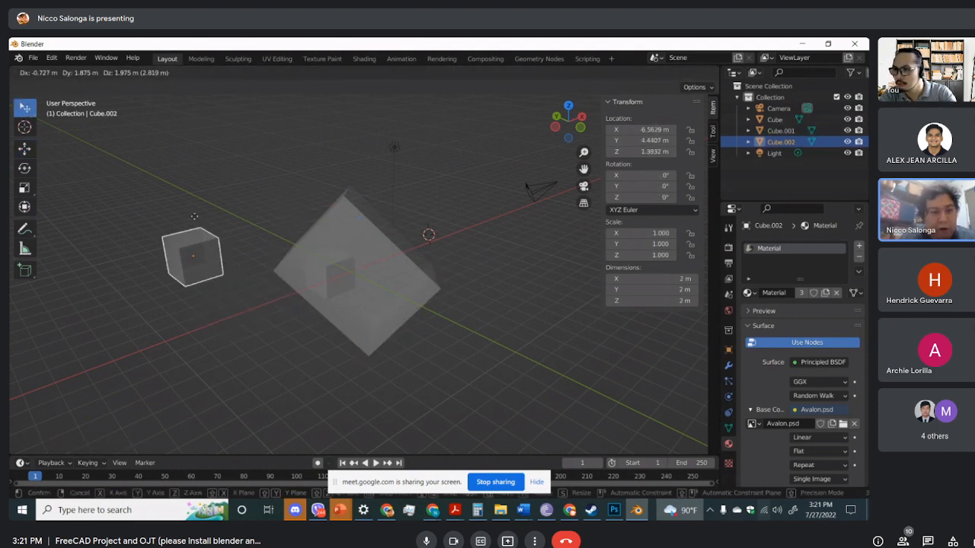
pyautogui.click(229, 162)
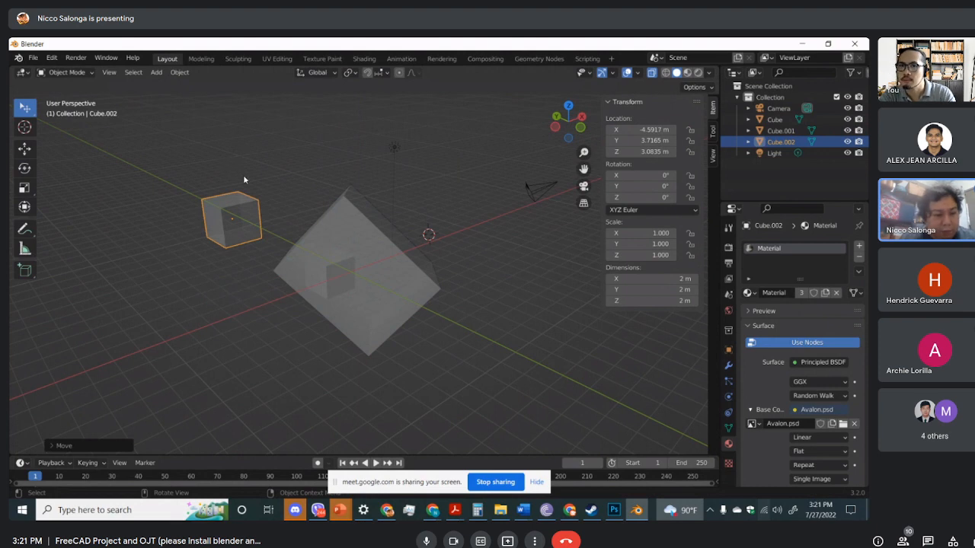
# Scale Cube.002 uniformly to about 1.978 and rotate it to about 164°, 194°, -168°
pyautogui.press('s')
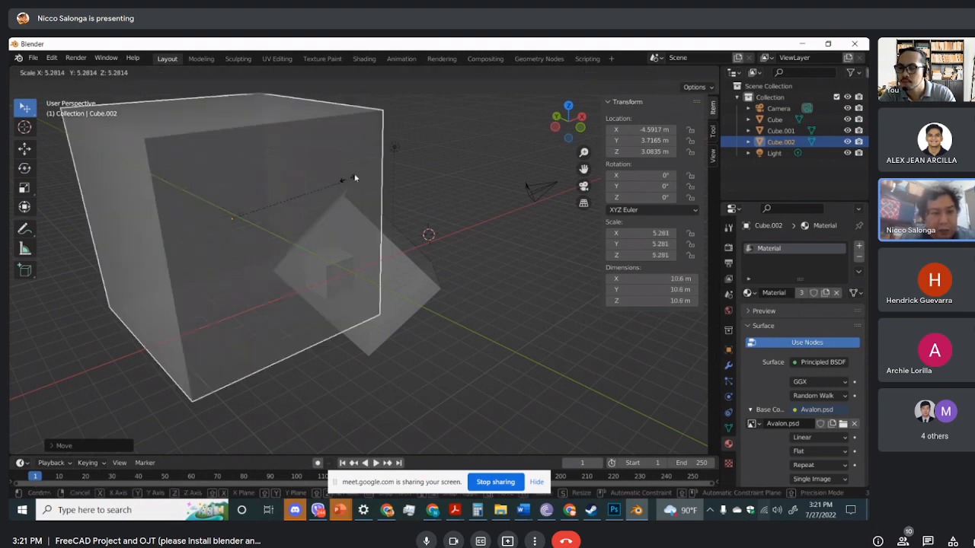
pyautogui.click(256, 186)
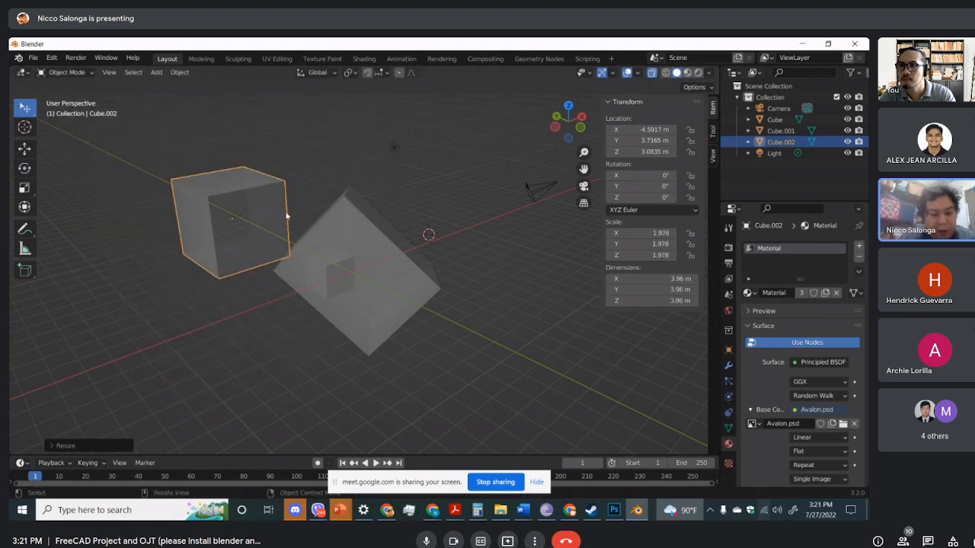
pyautogui.press('r')
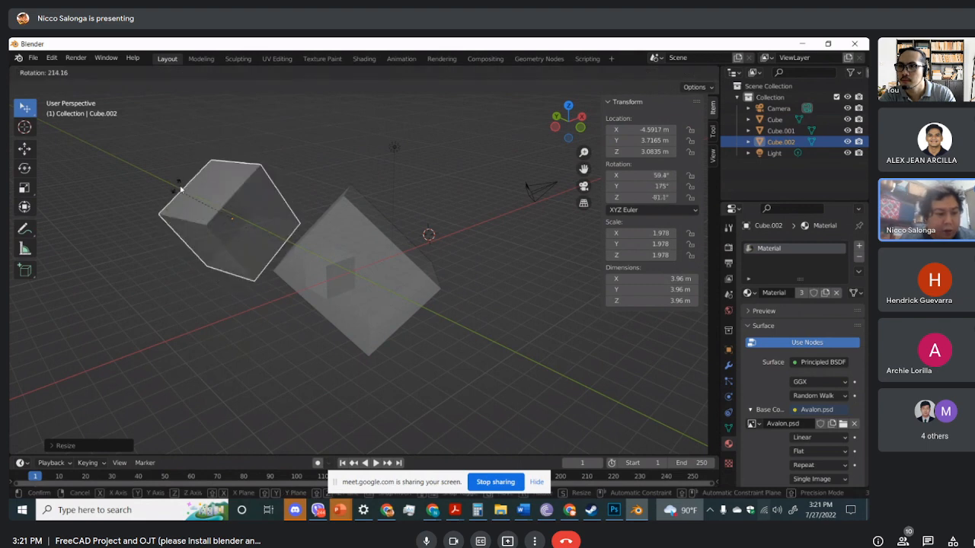
pyautogui.click(279, 197)
pyautogui.moveTo(330, 174); pyautogui.dragTo(384, 208, button='middle')
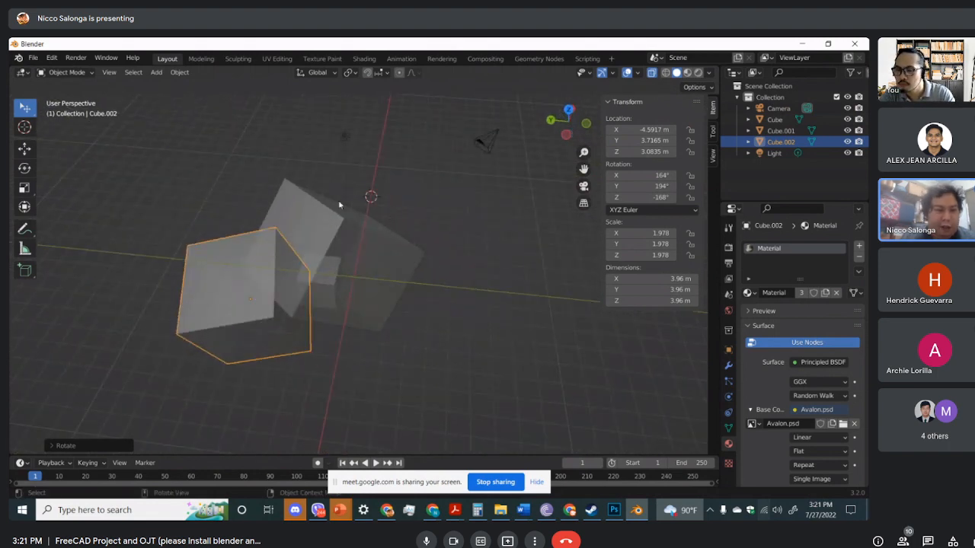
pyautogui.scroll(-1, 390, 302)
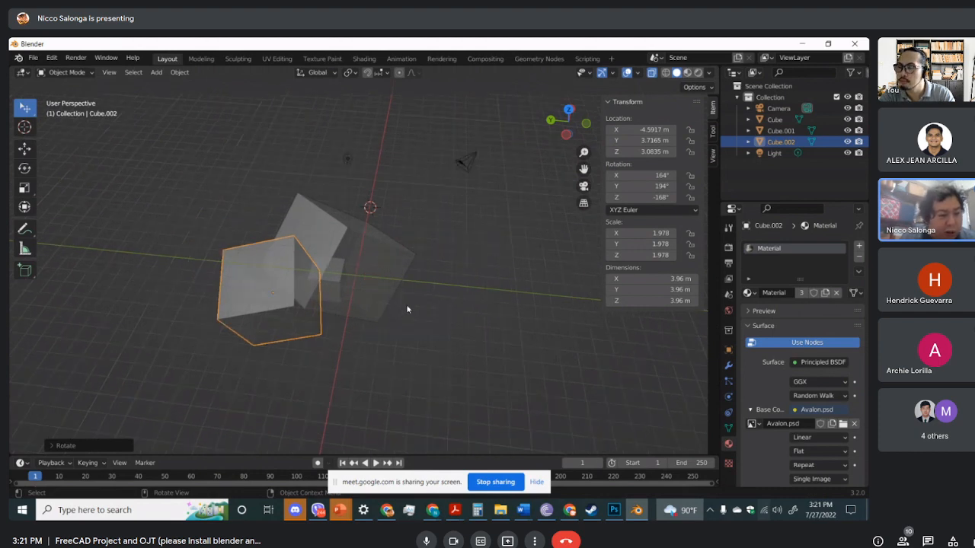
# Draw freehand annotations around the cubes: a spiral, an arrow pointing at Cube.002 and a small smiley face
pyautogui.click(25, 229)
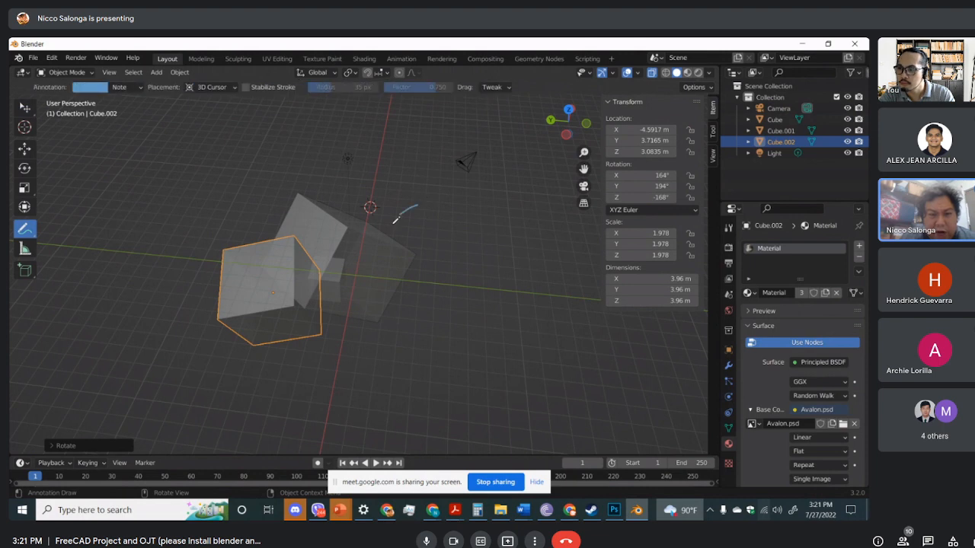
pyautogui.moveTo(417, 205)
pyautogui.mouseDown()
pyautogui.moveTo(425, 242)
pyautogui.moveTo(408, 227)
pyautogui.moveTo(449, 250)
pyautogui.mouseUp()
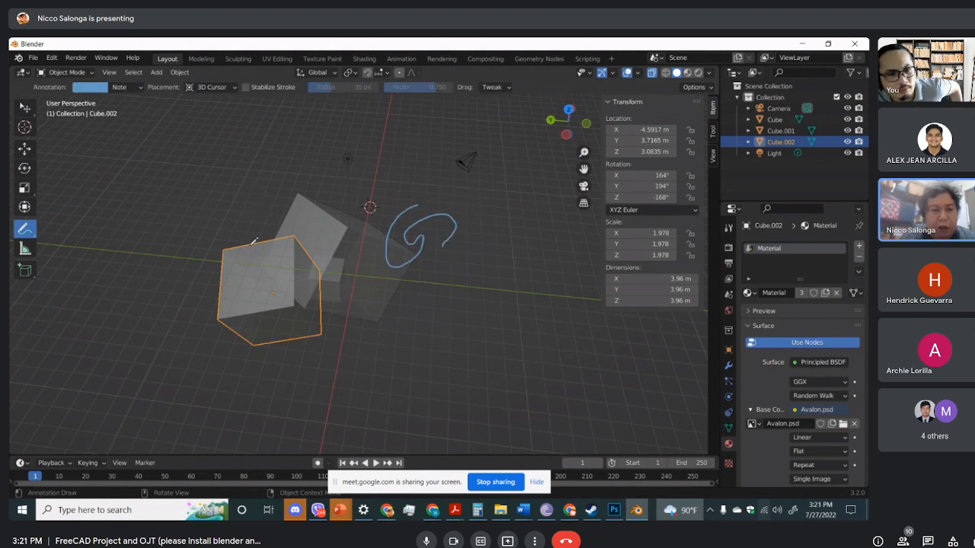
pyautogui.moveTo(245, 254); pyautogui.dragTo(217, 223)
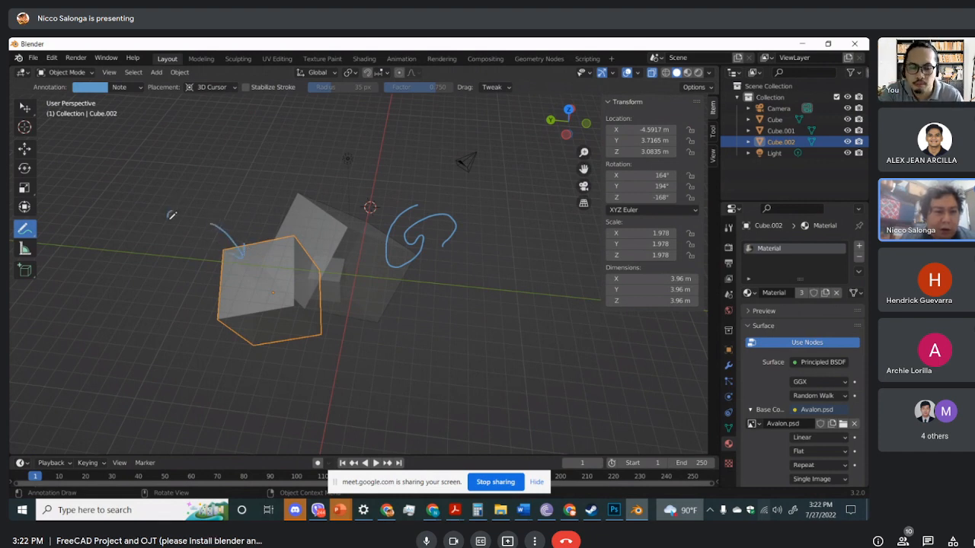
pyautogui.moveTo(195, 213); pyautogui.dragTo(180, 211)
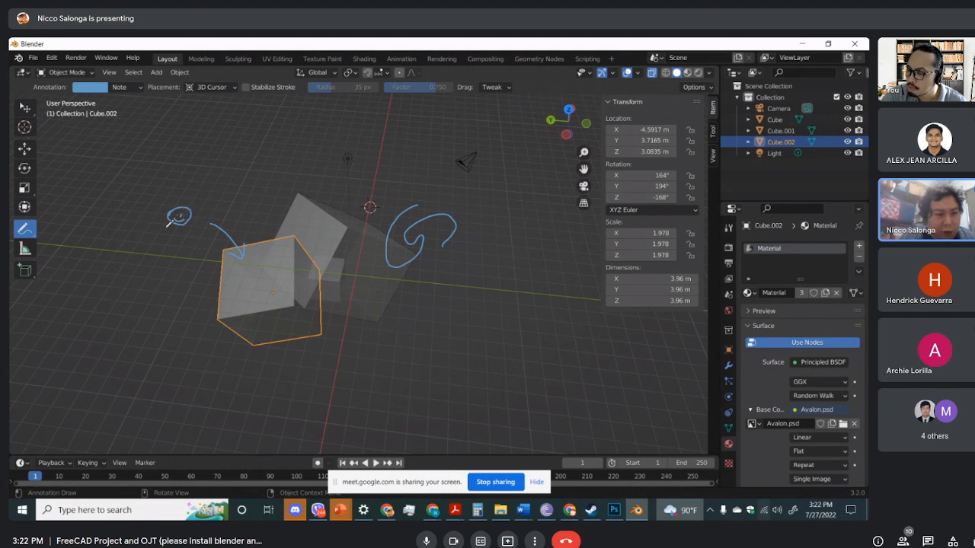
# Draw a straight, slightly sloping annotation line above the cubes with the Annotate Line tool
pyautogui.click(25, 229)
pyautogui.click(72, 255)
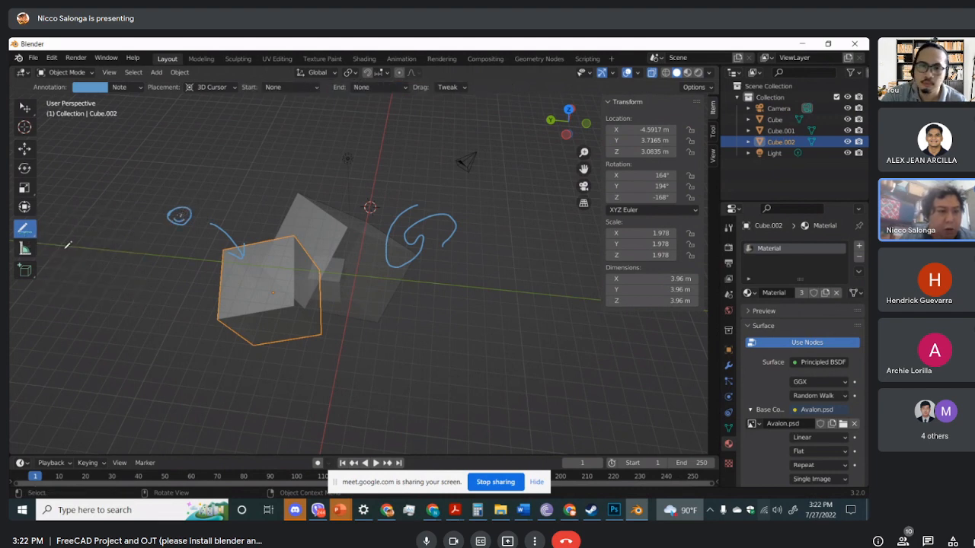
pyautogui.moveTo(242, 165); pyautogui.dragTo(335, 148)
# Draw an angular, multi-segment annotation around the smiley face with the Annotate Polygon tool
pyautogui.click(24, 229)
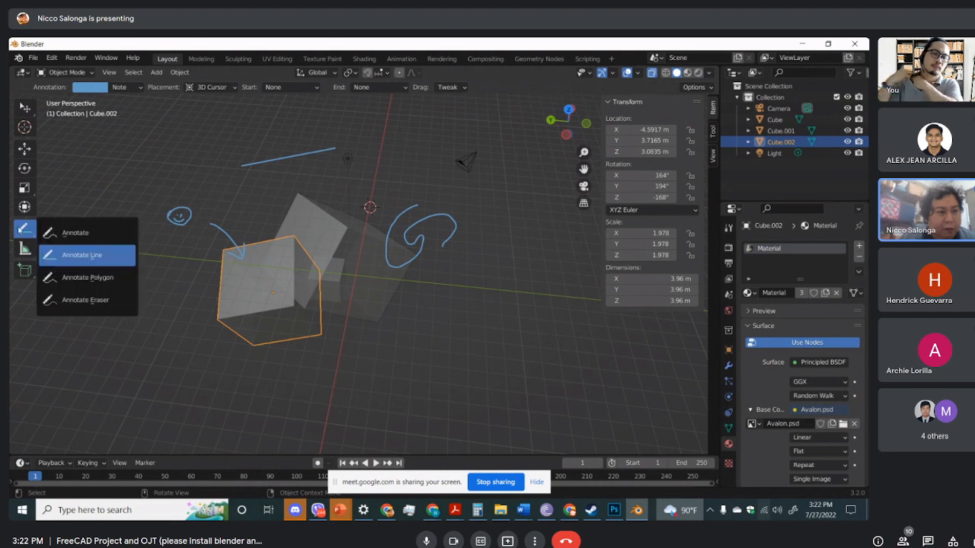
pyautogui.click(69, 278)
pyautogui.click(197, 181)
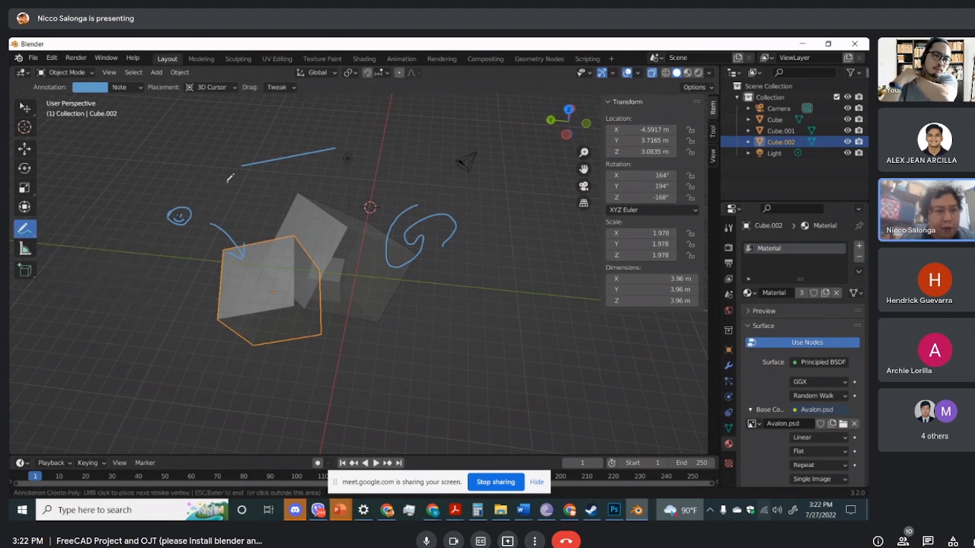
pyautogui.click(150, 169)
pyautogui.click(148, 213)
pyautogui.click(223, 191)
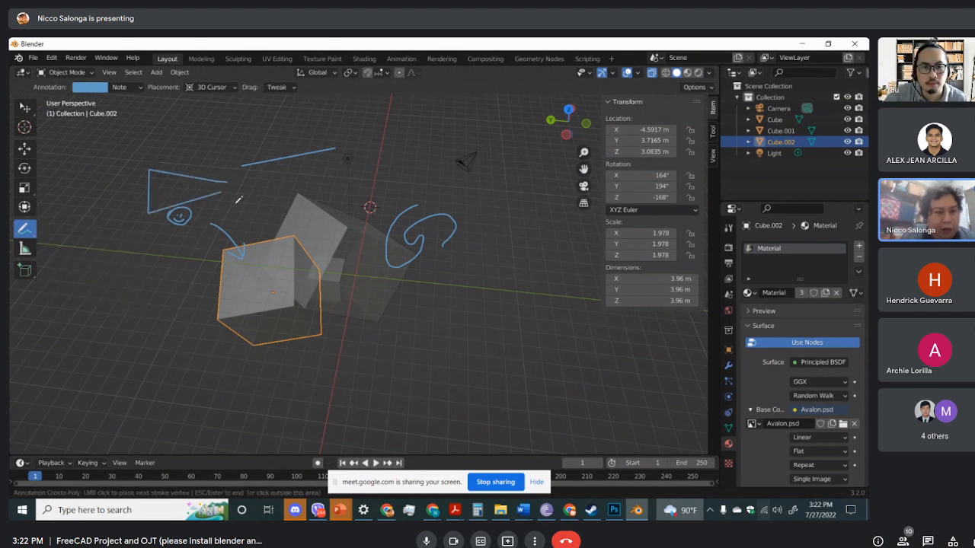
pyautogui.click(236, 204)
pyautogui.click(229, 183)
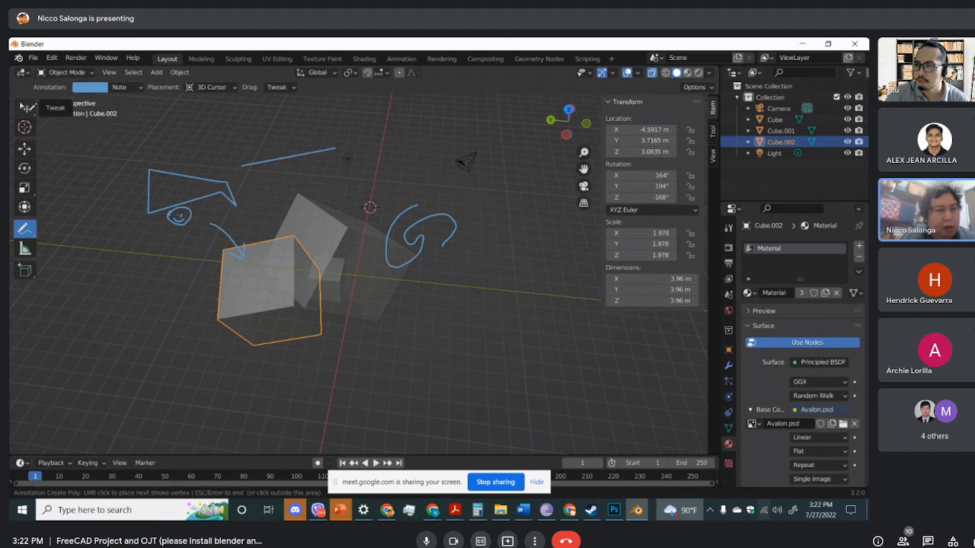
# Erase the straight annotation line and all of the polygon except its vertical edge, then return to the Tweak tool
pyautogui.click(26, 228)
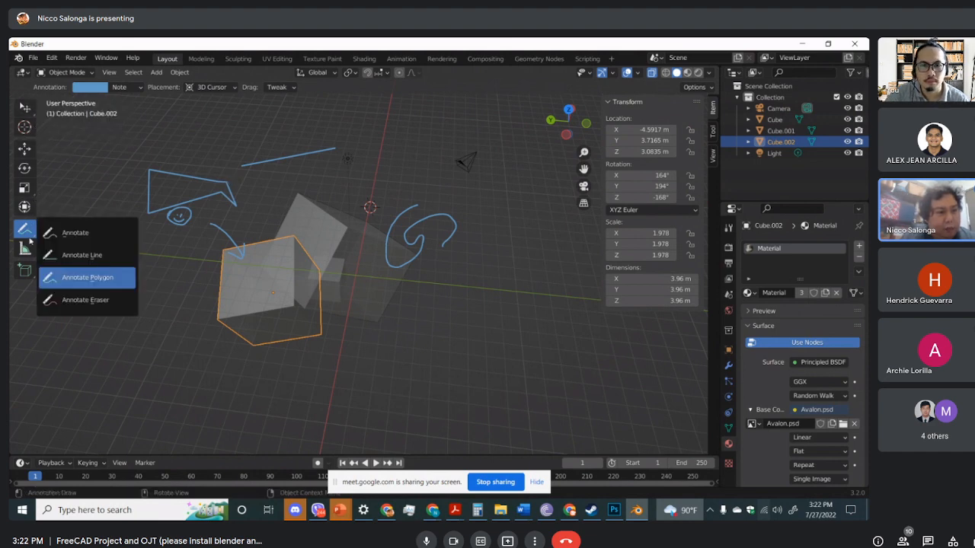
pyautogui.click(84, 300)
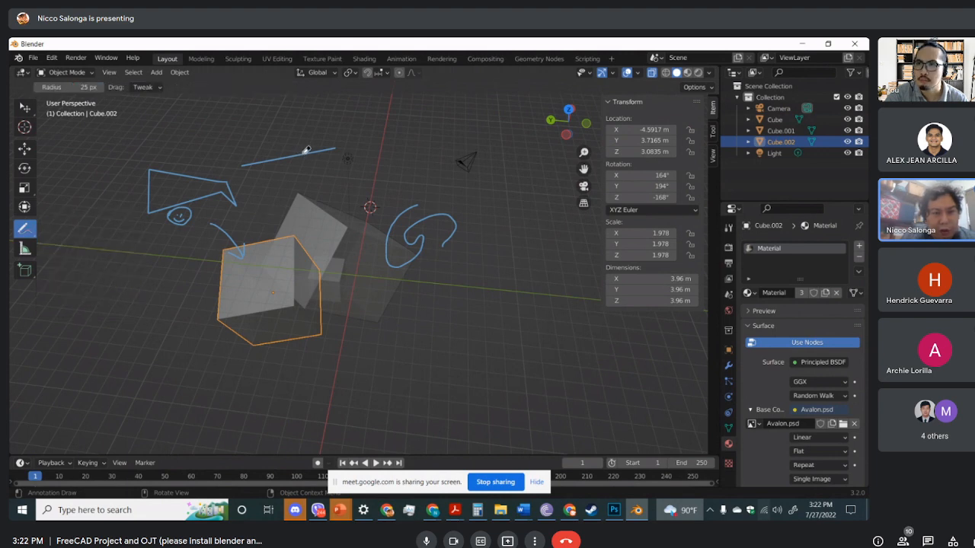
pyautogui.moveTo(316, 160); pyautogui.dragTo(311, 177)
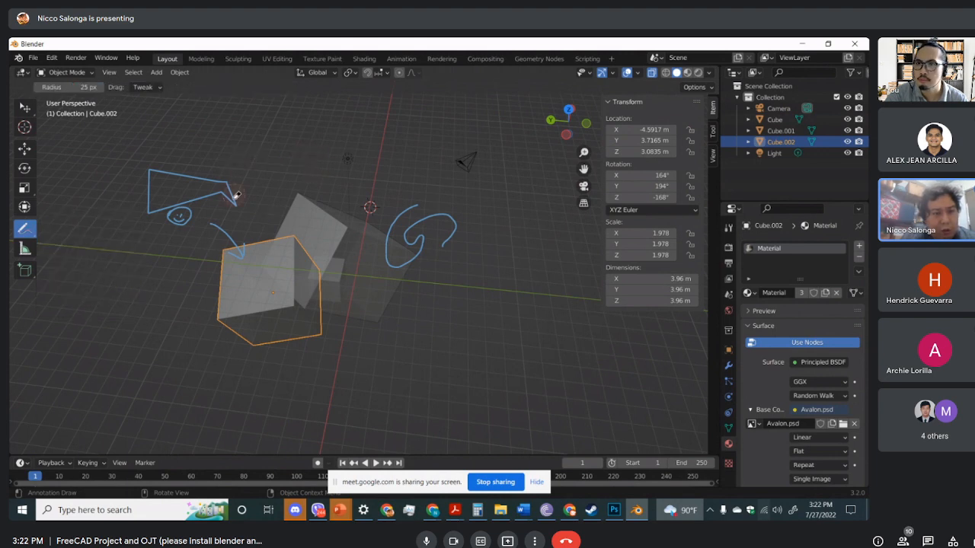
pyautogui.moveTo(236, 195)
pyautogui.mouseDown()
pyautogui.moveTo(227, 183)
pyautogui.moveTo(150, 175)
pyautogui.mouseUp()
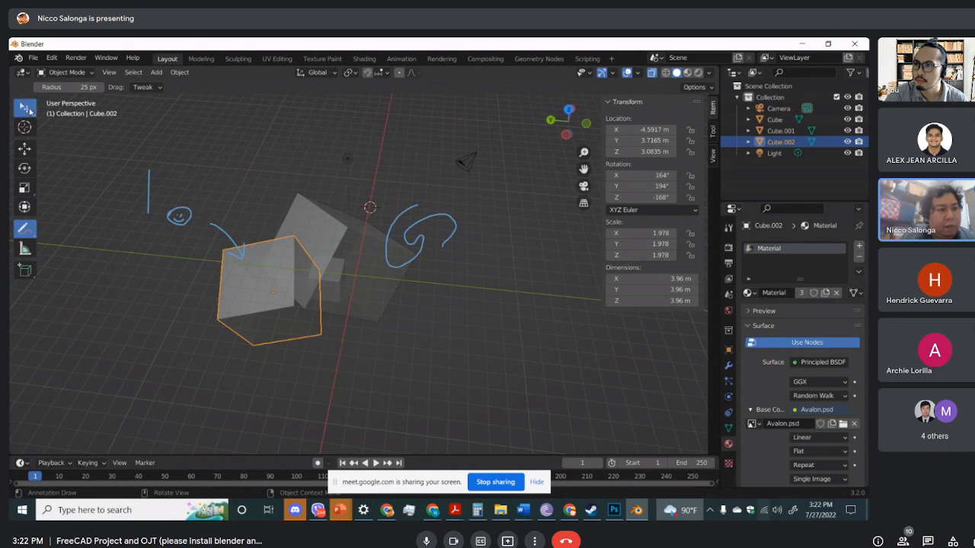
pyautogui.click(24, 108)
# Measure a short distance near the upper corner of the middle cube in Top Orthographic view
pyautogui.moveTo(316, 176)
pyautogui.mouseDown(button='middle')
pyautogui.moveTo(310, 224)
pyautogui.moveTo(210, 226)
pyautogui.moveTo(174, 152)
pyautogui.moveTo(101, 81)
pyautogui.moveTo(151, 159)
pyautogui.moveTo(240, 138)
pyautogui.moveTo(305, 183)
pyautogui.moveTo(352, 160)
pyautogui.moveTo(335, 174)
pyautogui.mouseUp(button='middle')
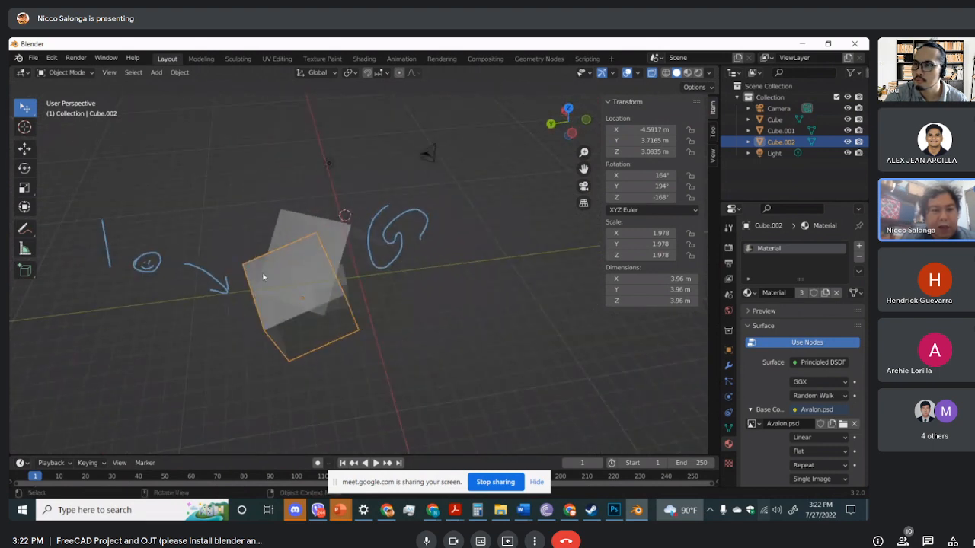
pyautogui.moveTo(413, 260)
pyautogui.mouseDown(button='middle')
pyautogui.moveTo(388, 232)
pyautogui.moveTo(394, 216)
pyautogui.moveTo(494, 189)
pyautogui.moveTo(414, 234)
pyautogui.moveTo(434, 227)
pyautogui.moveTo(379, 242)
pyautogui.mouseUp(button='middle')
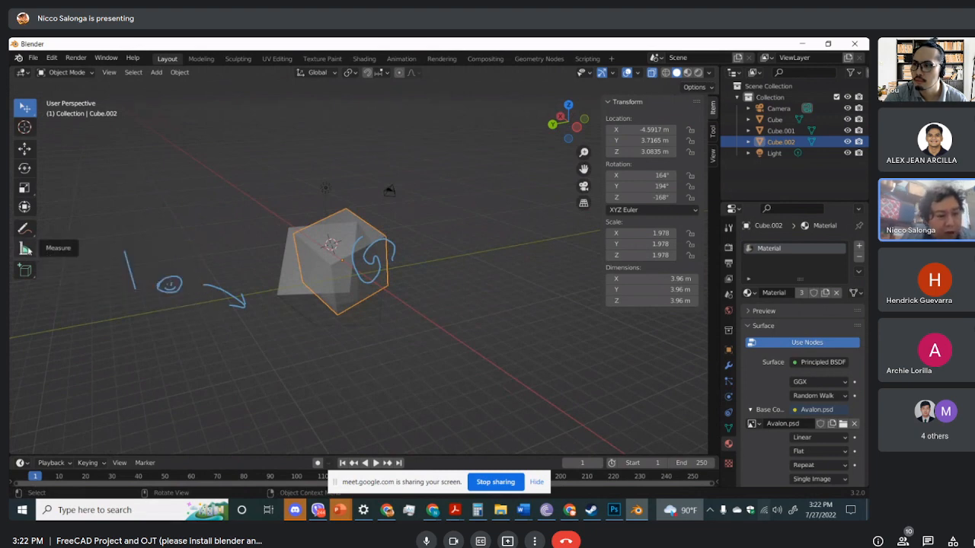
pyautogui.click(25, 249)
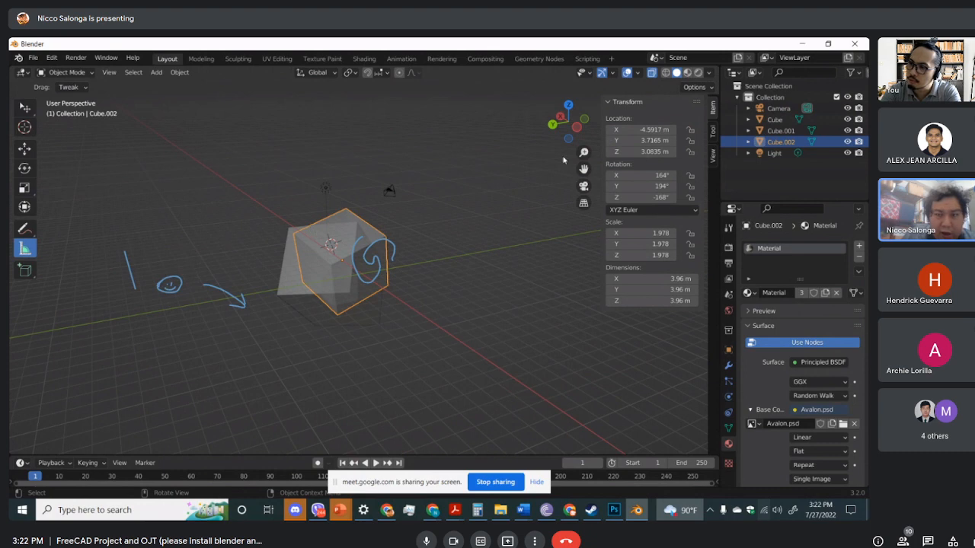
pyautogui.moveTo(570, 114); pyautogui.dragTo(564, 113)
pyautogui.click(571, 108)
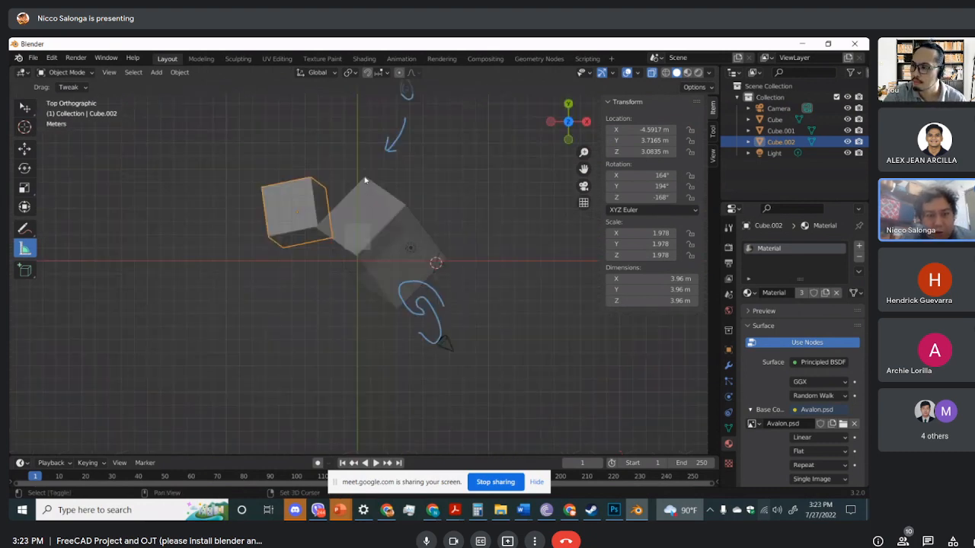
pyautogui.moveTo(370, 185)
pyautogui.mouseDown()
pyautogui.moveTo(372, 301)
pyautogui.moveTo(372, 277)
pyautogui.moveTo(396, 309)
pyautogui.moveTo(440, 257)
pyautogui.moveTo(396, 192)
pyautogui.moveTo(384, 200)
pyautogui.mouseUp()
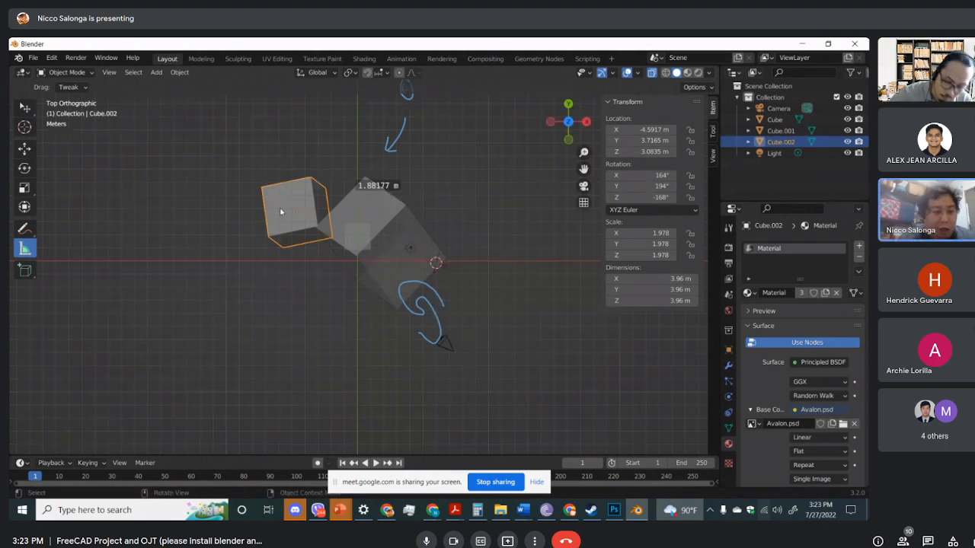
# Measure a diagonal distance across Cube.002 and another across the large cube in perspective view
pyautogui.moveTo(288, 192); pyautogui.dragTo(289, 237, button='middle')
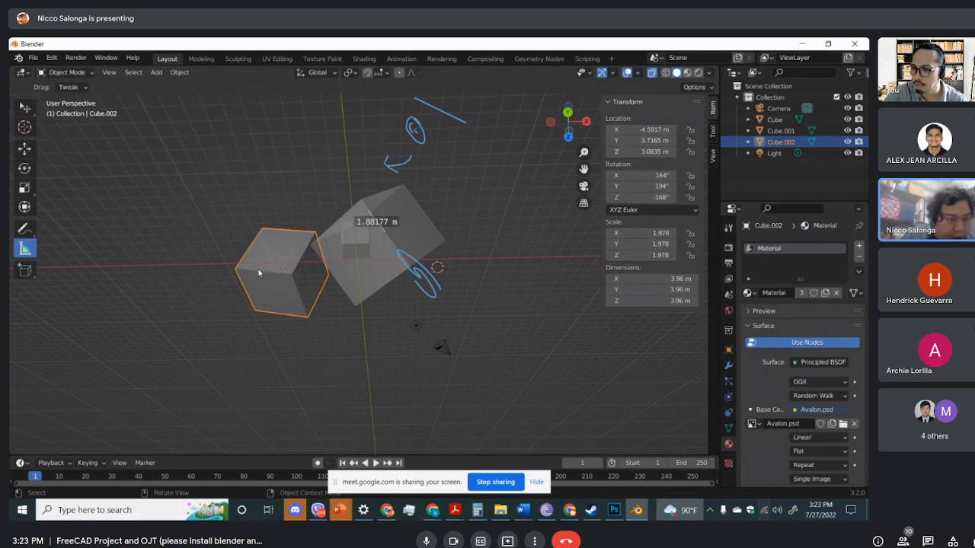
pyautogui.moveTo(261, 248); pyautogui.dragTo(300, 285)
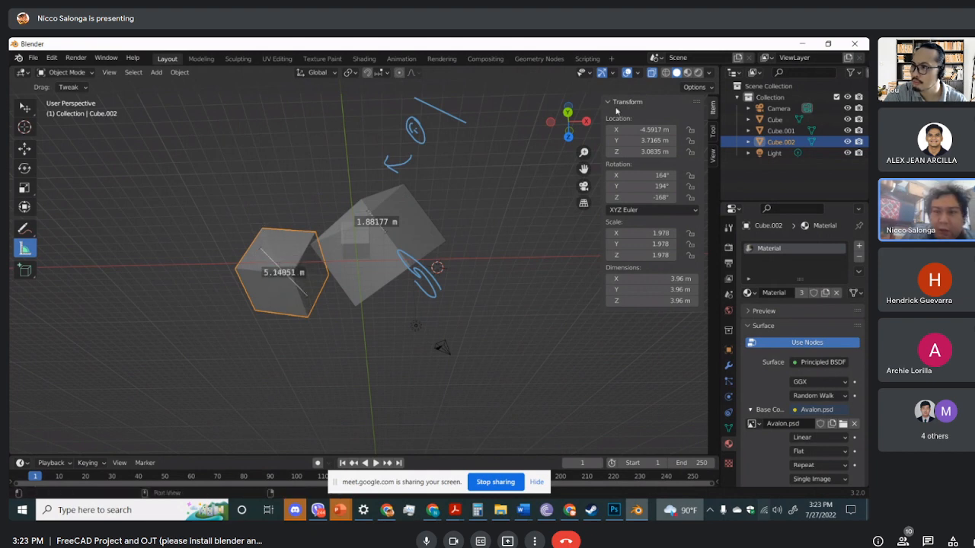
pyautogui.click(568, 113)
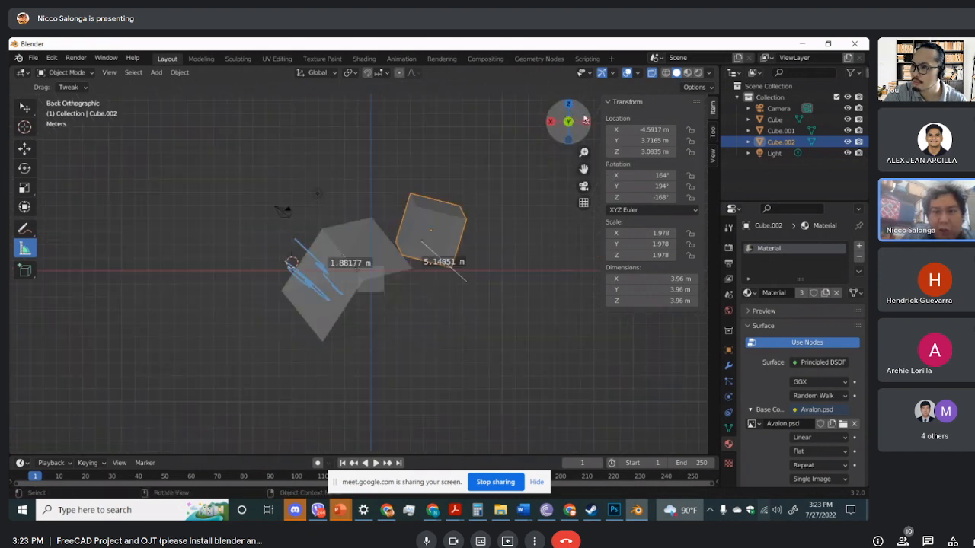
pyautogui.moveTo(546, 150)
pyautogui.mouseDown(button='middle')
pyautogui.moveTo(418, 207)
pyautogui.moveTo(457, 217)
pyautogui.moveTo(405, 244)
pyautogui.mouseUp(button='middle')
pyautogui.moveTo(347, 287); pyautogui.dragTo(330, 319)
pyautogui.moveTo(314, 271); pyautogui.dragTo(360, 318)
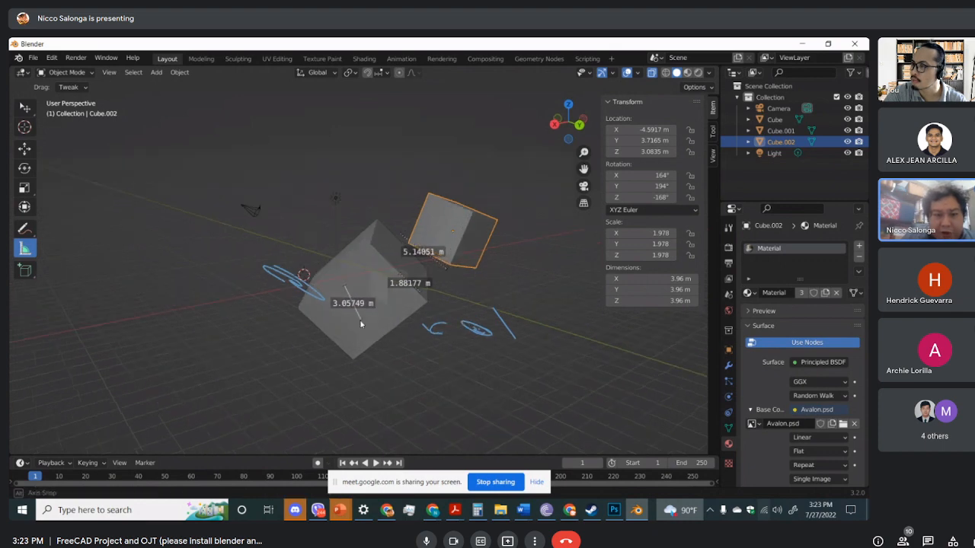
# In Right Orthographic view, measure a vertical distance up from the Y axis beside the cubes and a horizontal distance crossing it
pyautogui.moveTo(353, 304); pyautogui.dragTo(423, 291, button='middle')
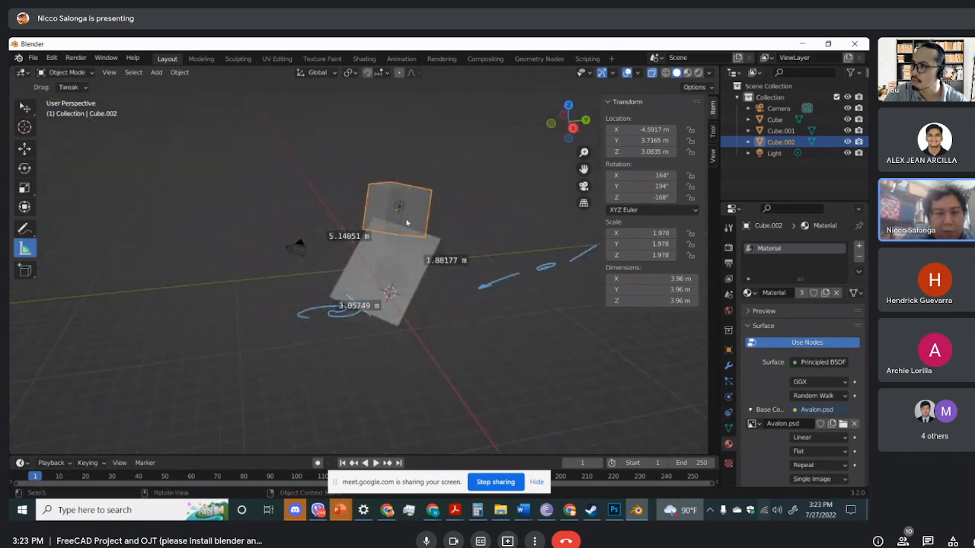
pyautogui.click(574, 128)
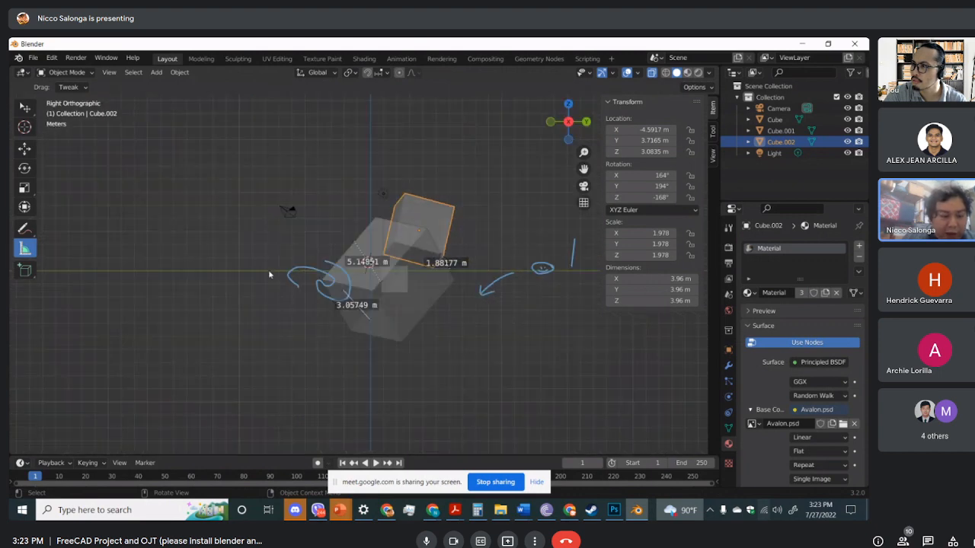
pyautogui.moveTo(268, 270); pyautogui.dragTo(268, 166)
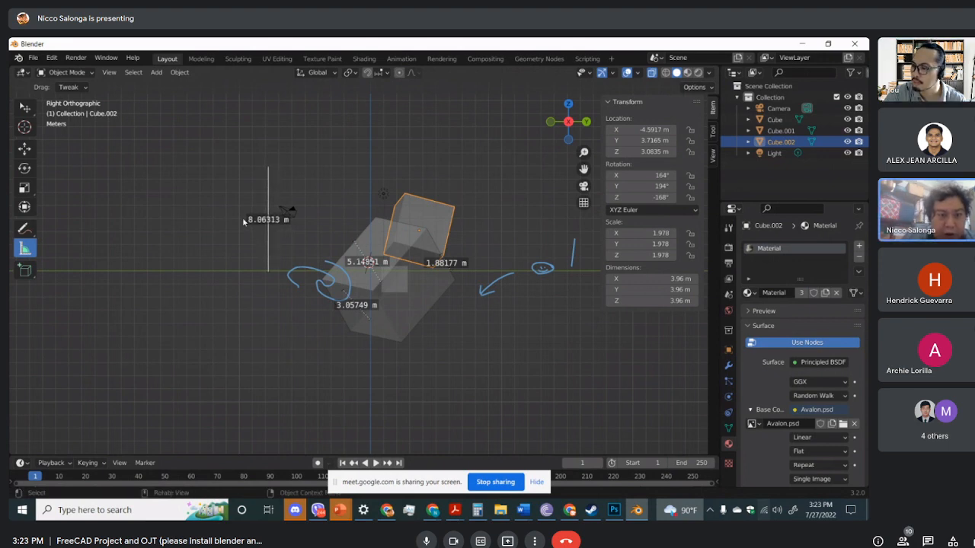
pyautogui.moveTo(228, 210); pyautogui.dragTo(358, 213)
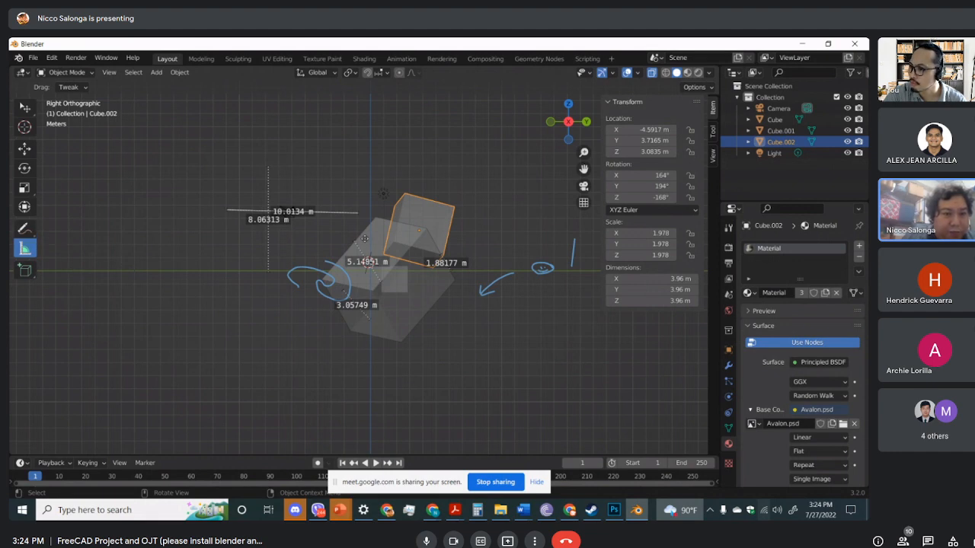
# Delete the selected Cube.002 from the scene
pyautogui.click(282, 211)
pyautogui.rightClick(282, 213)
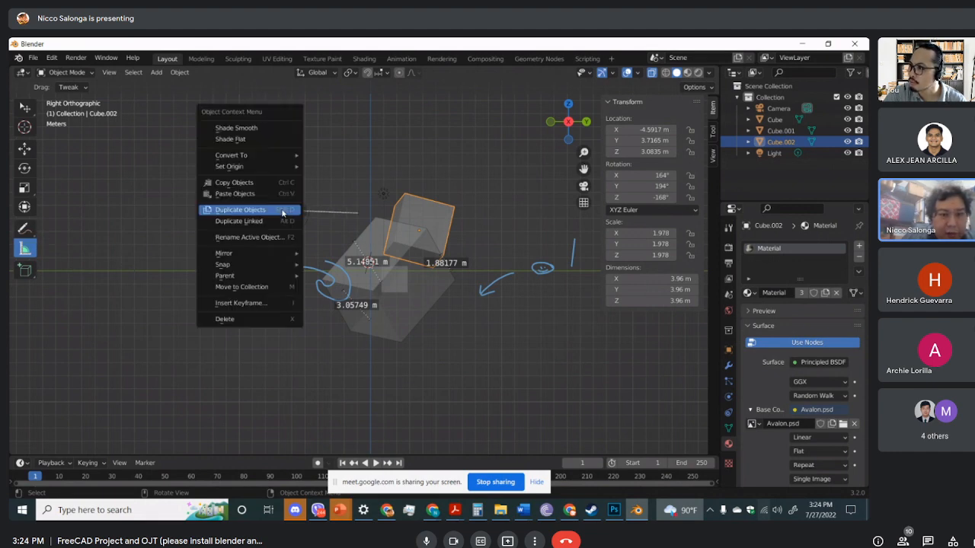
pyautogui.click(248, 318)
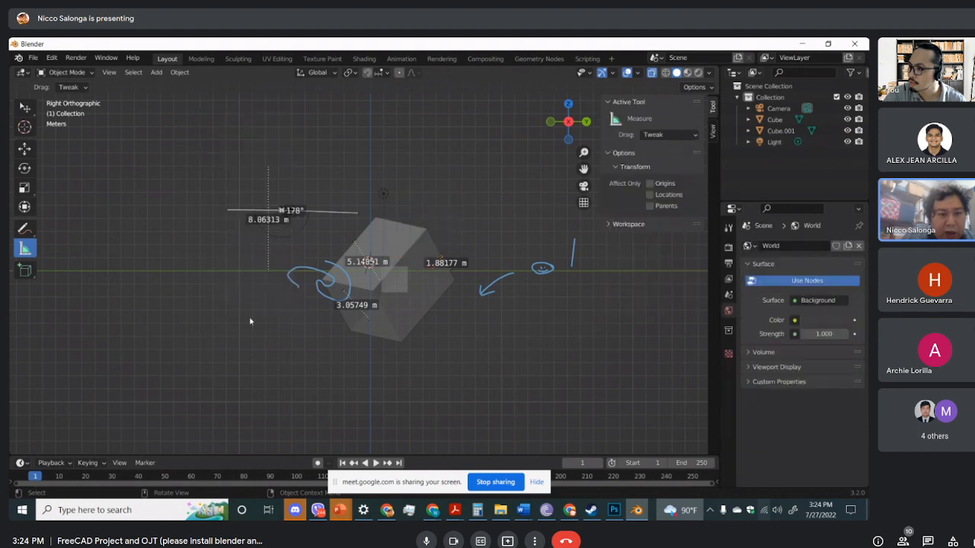
# Delete the horizontal and vertical rulers beside the cubes, keeping the three rulers placed on the cubes
pyautogui.click(283, 210)
pyautogui.rightClick(283, 211)
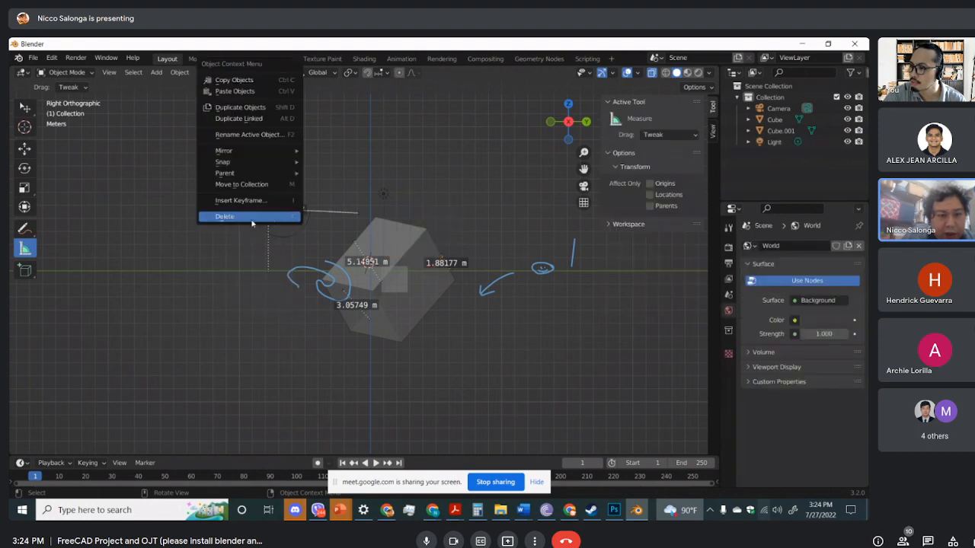
pyautogui.click(252, 219)
pyautogui.moveTo(354, 211); pyautogui.dragTo(356, 211)
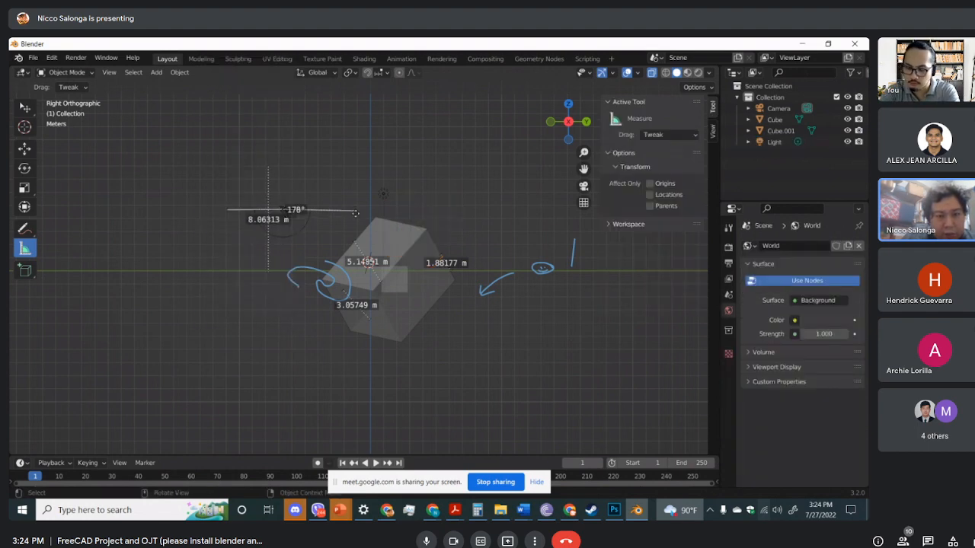
pyautogui.press('Delete')
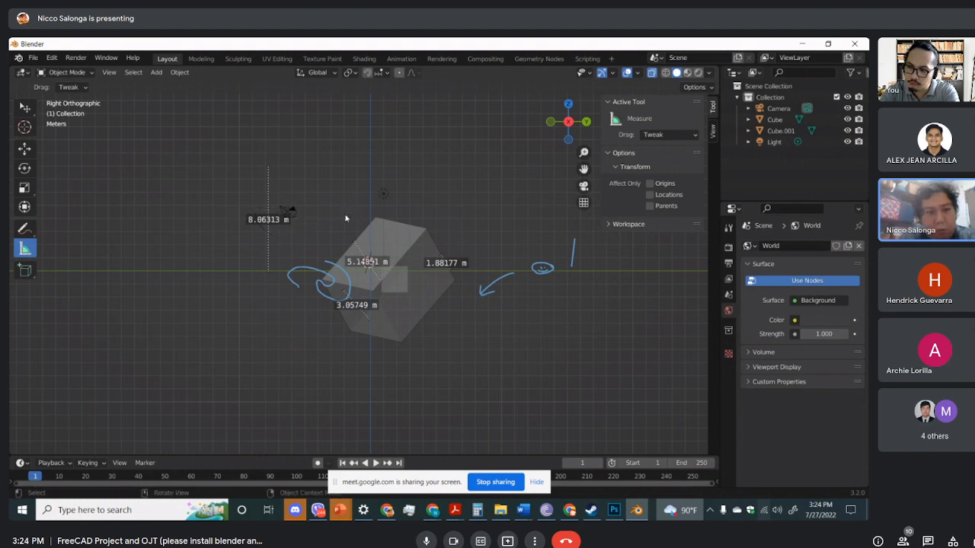
pyautogui.press('Delete')
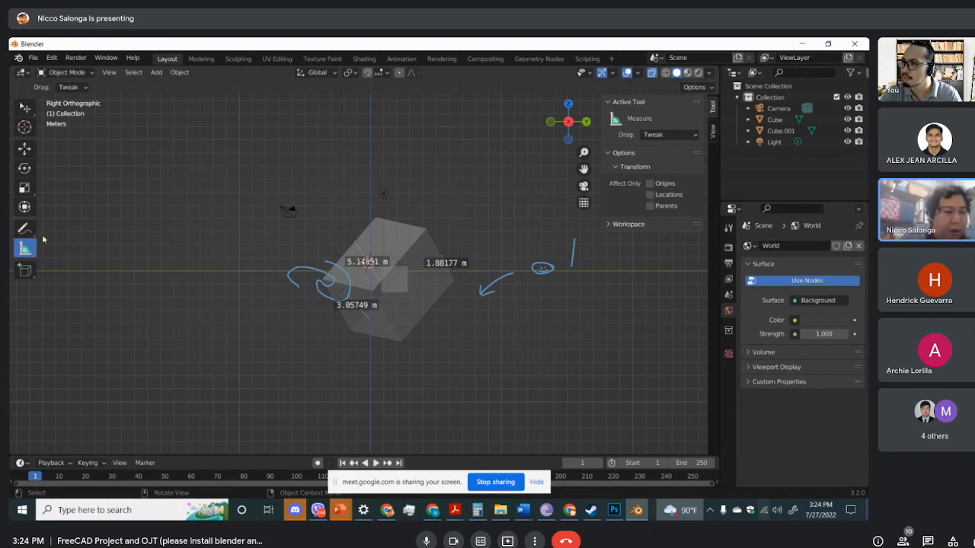
# Add a box of about 4.44 × 2.46 × 2.25 m beside the camera with the Add Cube tool in right view
pyautogui.click(25, 270)
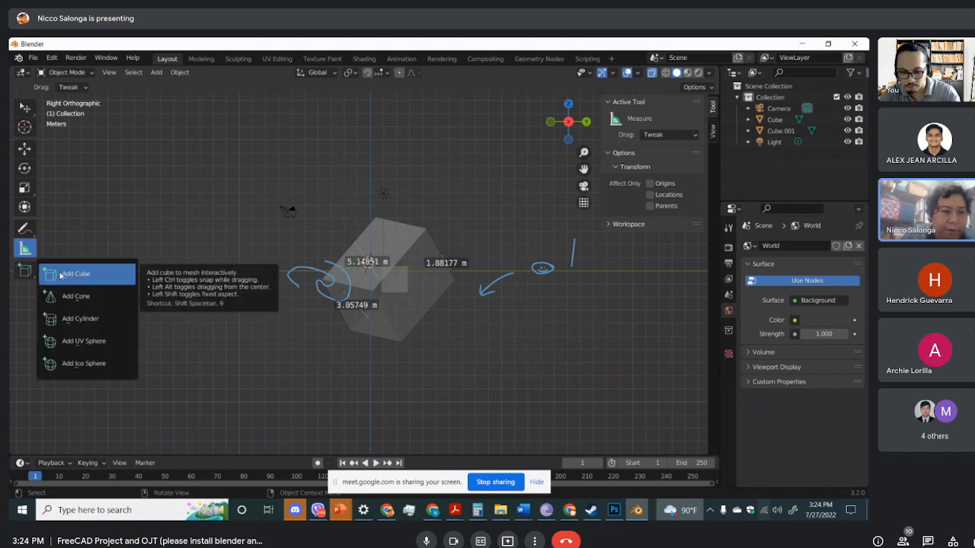
pyautogui.click(61, 275)
pyautogui.moveTo(233, 198); pyautogui.dragTo(247, 233)
pyautogui.click(248, 233)
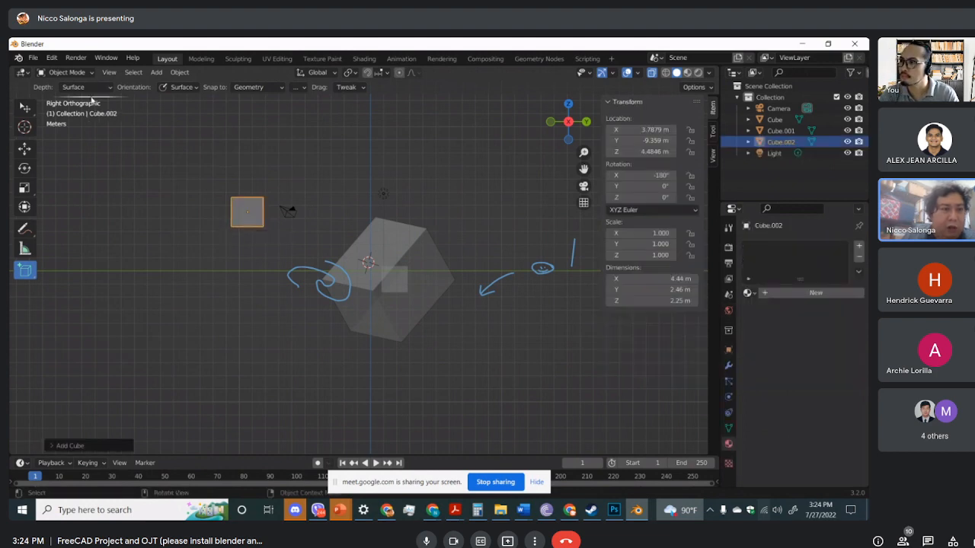
pyautogui.moveTo(243, 170); pyautogui.dragTo(227, 258, button='middle')
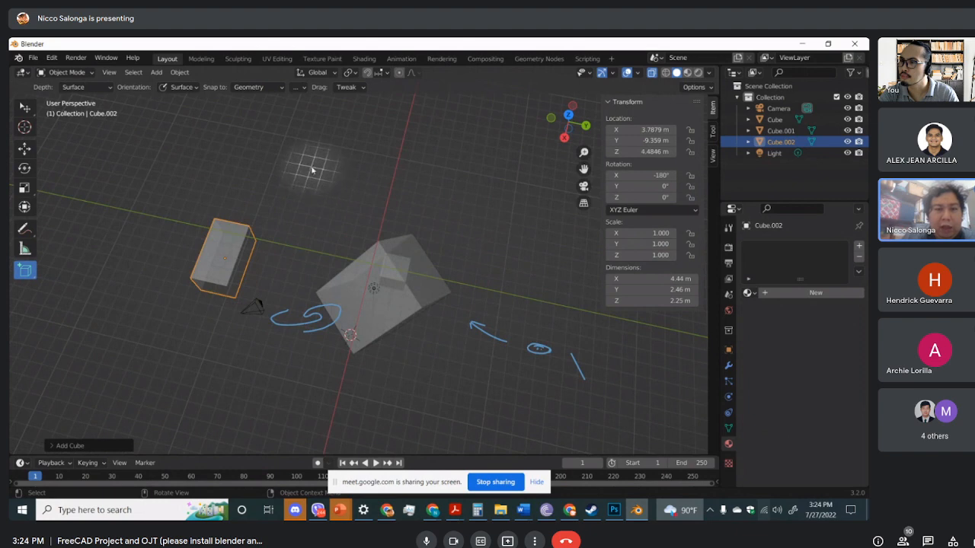
# Add two boxes behind the existing objects, about 5.5 × 5.9 × 9.8 m and 3.8 × 5.1 × 6.3 m, with the Add Cube tool
pyautogui.moveTo(308, 166); pyautogui.dragTo(362, 239)
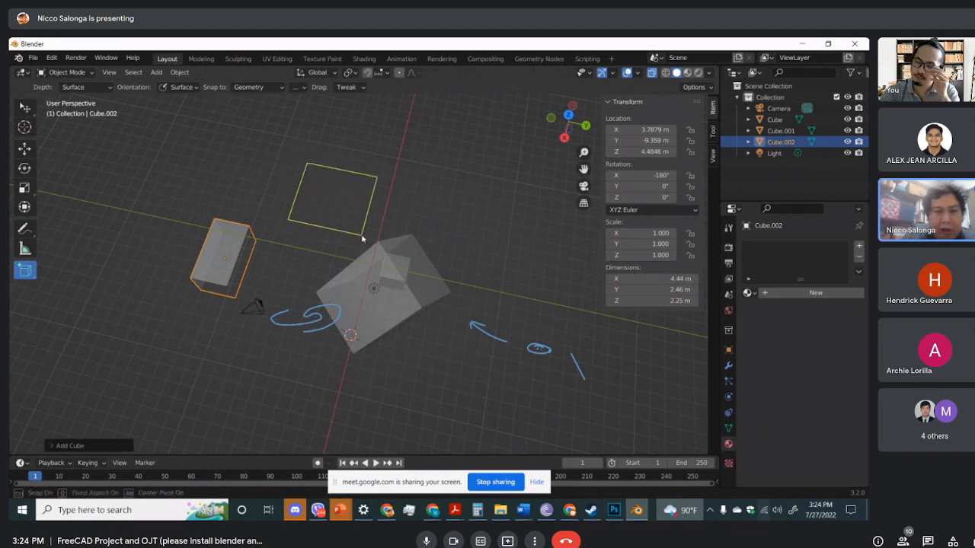
pyautogui.click(341, 168)
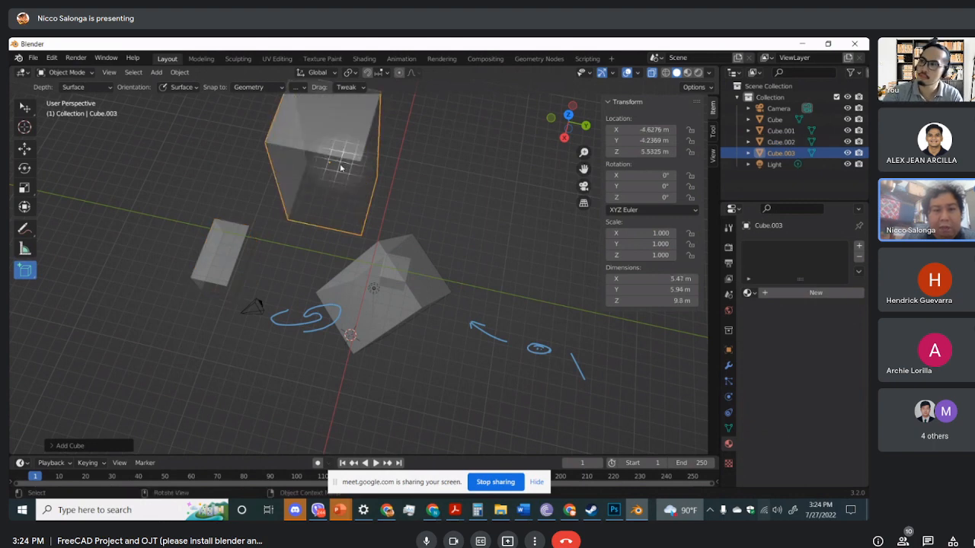
pyautogui.moveTo(446, 153); pyautogui.dragTo(495, 191)
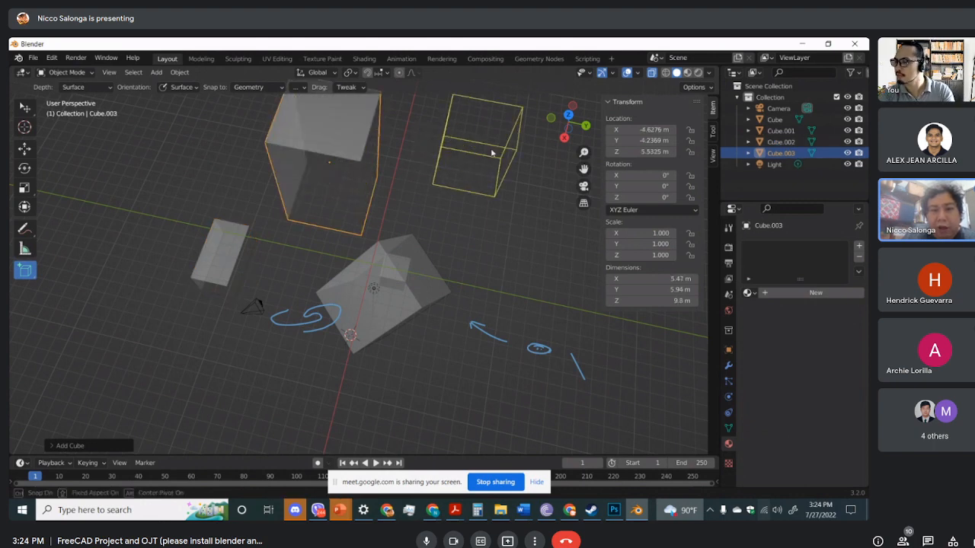
pyautogui.click(491, 152)
# Add a cone of about 4.4 × 3.9 × 7.6 m beside the smallest box with the interactive Add Cone tool
pyautogui.moveTo(491, 156); pyautogui.dragTo(491, 210, button='middle')
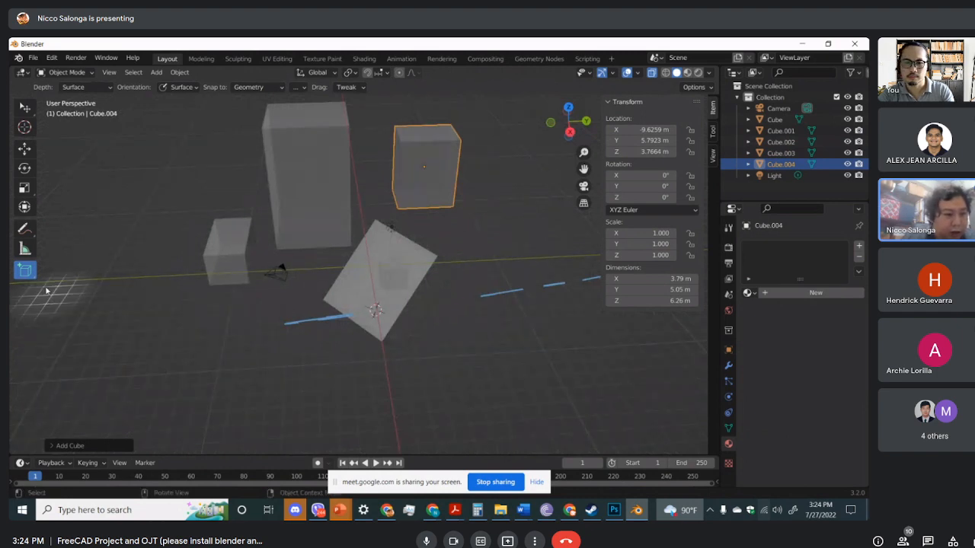
pyautogui.moveTo(24, 270); pyautogui.dragTo(70, 295)
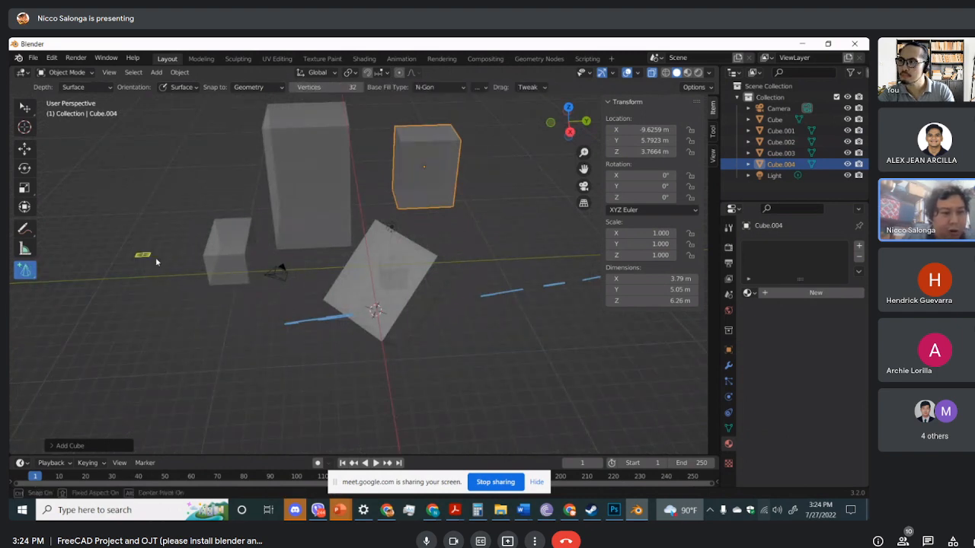
pyautogui.moveTo(156, 262); pyautogui.dragTo(183, 284)
pyautogui.click(152, 179)
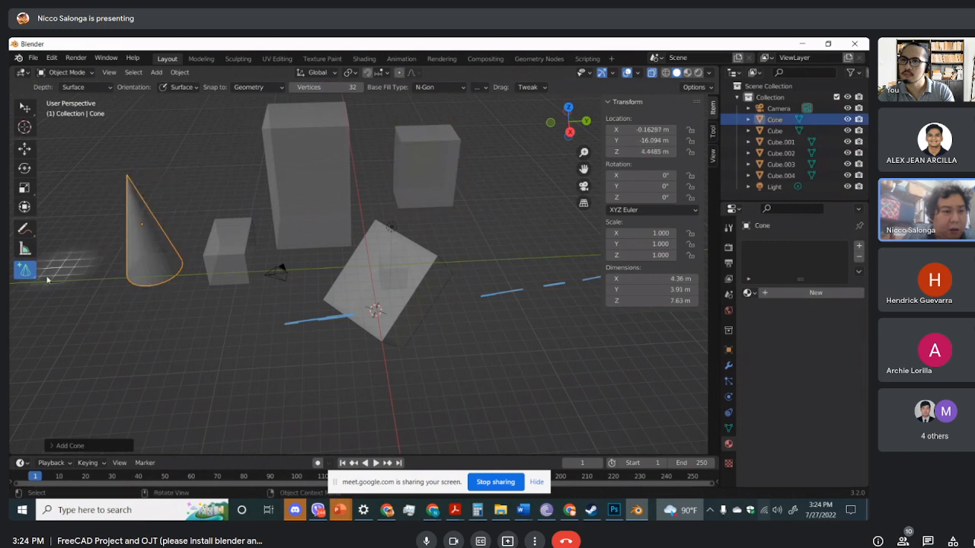
# Add a cylinder of about 0.8 × 2.3 × 4.6 m in front of the tall cone with the Add Cylinder tool
pyautogui.moveTo(24, 277); pyautogui.dragTo(65, 317)
pyautogui.moveTo(130, 339); pyautogui.dragTo(161, 317)
pyautogui.click(149, 288)
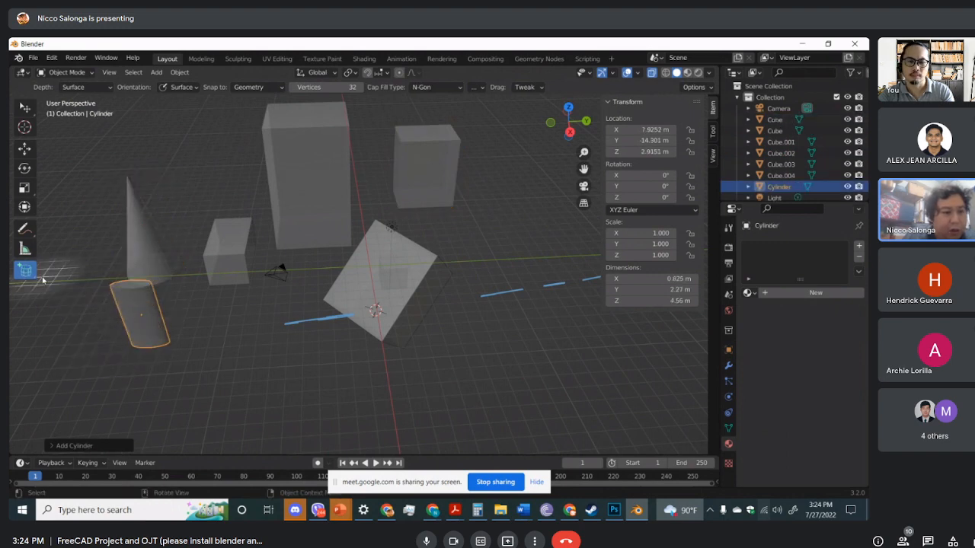
# Add a UV sphere stretched to about 5.7 × 6.1 × 9.9 m over the cone and cylinder with the Add UV Sphere tool
pyautogui.moveTo(30, 269); pyautogui.dragTo(64, 341)
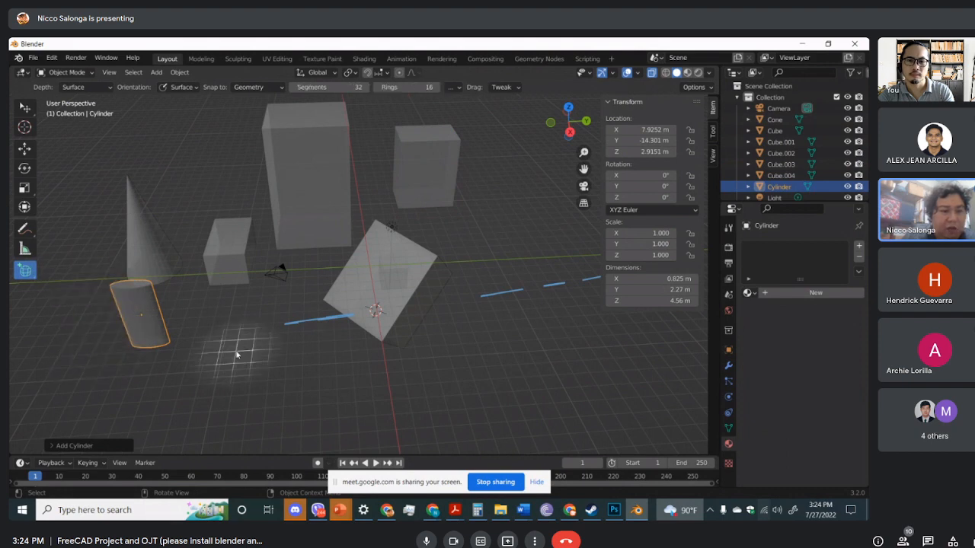
pyautogui.moveTo(174, 295); pyautogui.dragTo(156, 298)
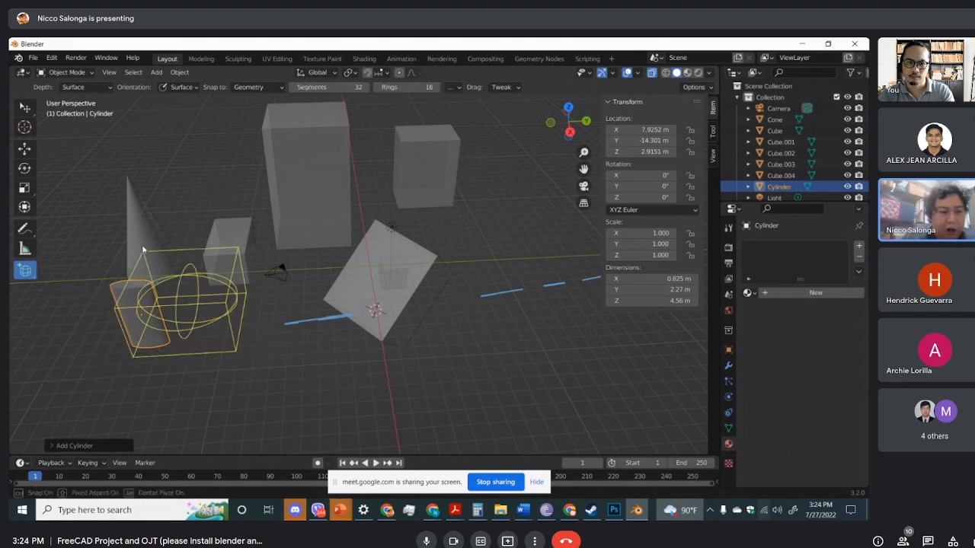
pyautogui.click(112, 165)
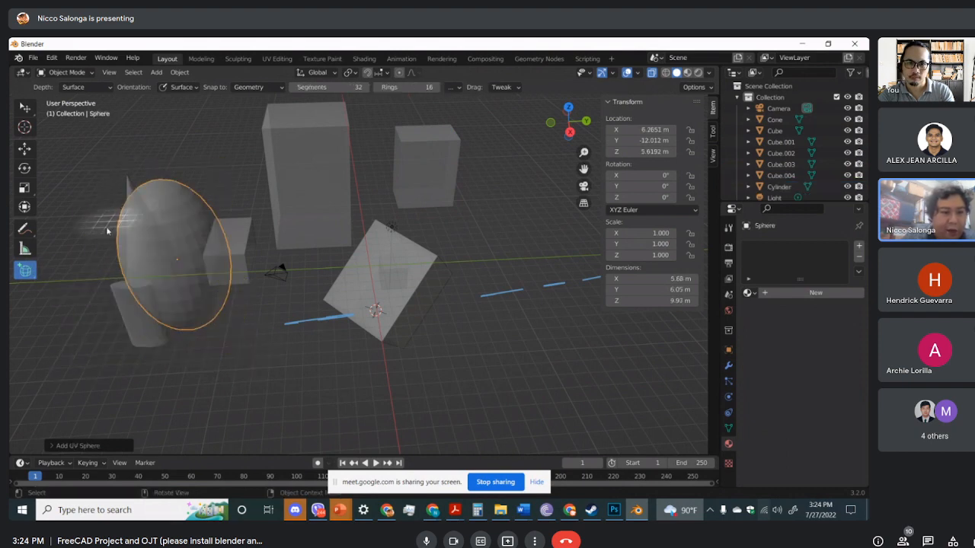
# Add an ico sphere with 2 subdivisions, about 11.2 × 3.6 × 8.4 m, beside the UV sphere with the Add Ico Sphere tool
pyautogui.click(26, 271)
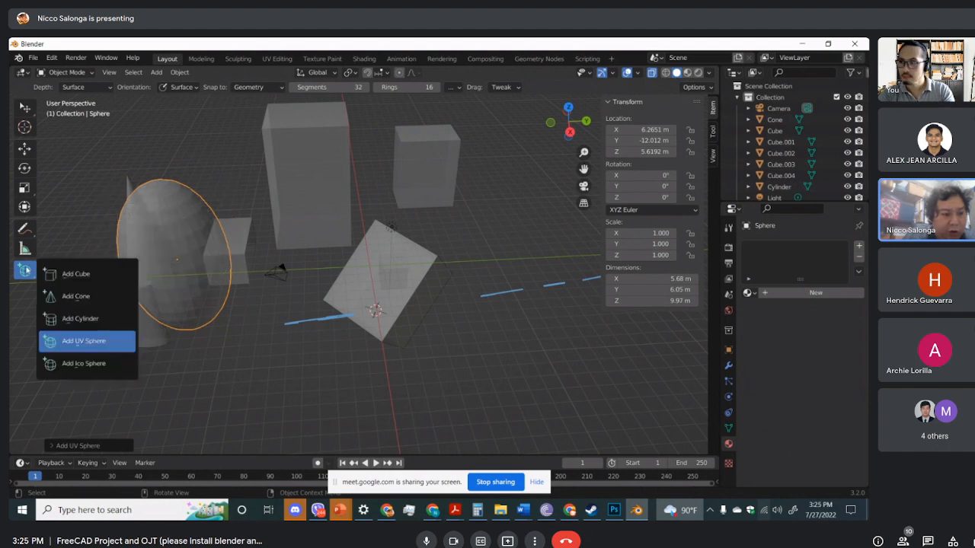
pyautogui.click(84, 364)
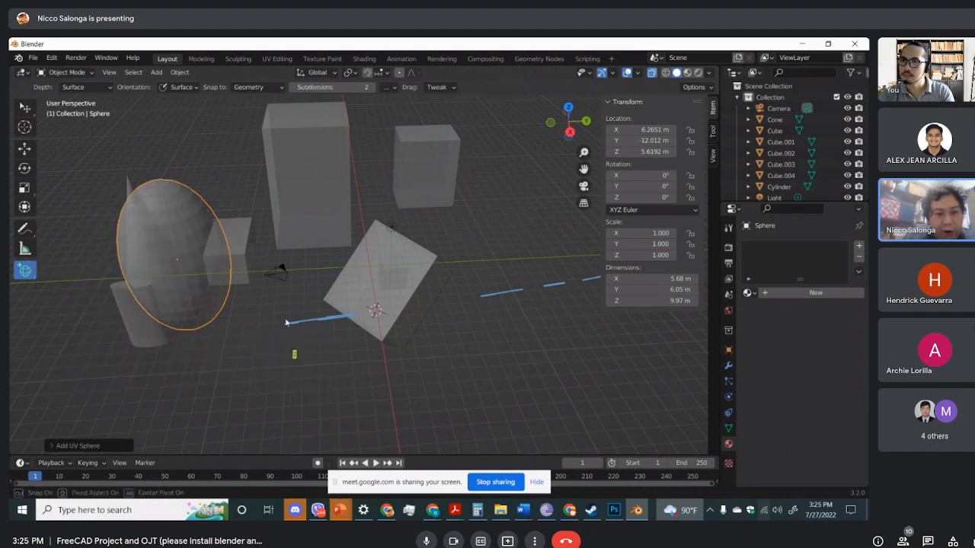
pyautogui.moveTo(286, 322); pyautogui.dragTo(213, 154)
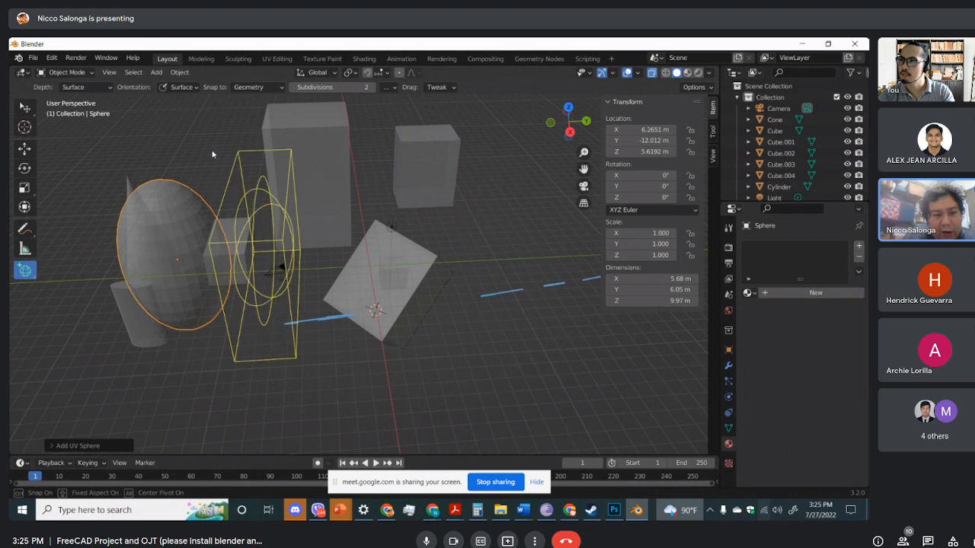
pyautogui.click(212, 154)
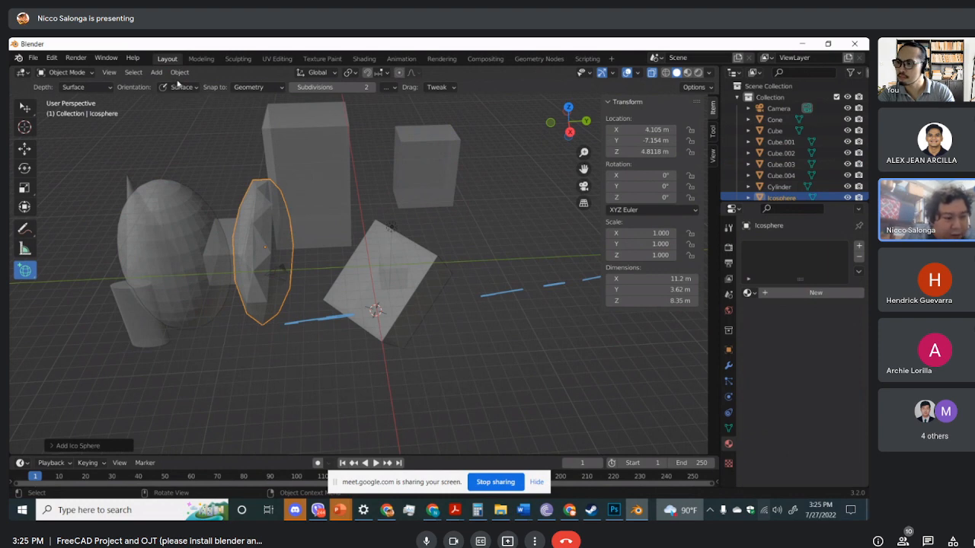
# Add a default cone mesh at the 3D cursor
pyautogui.click(160, 73)
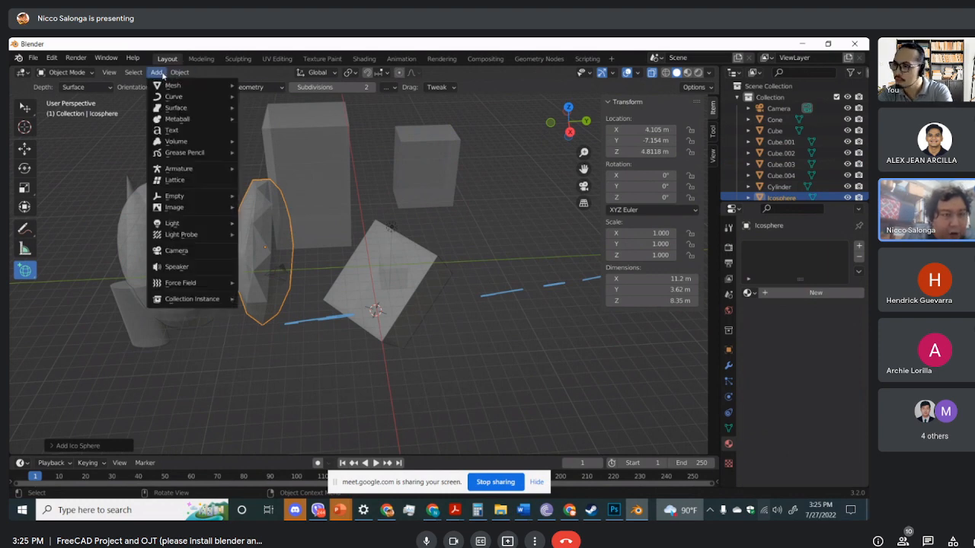
pyautogui.moveTo(168, 90)
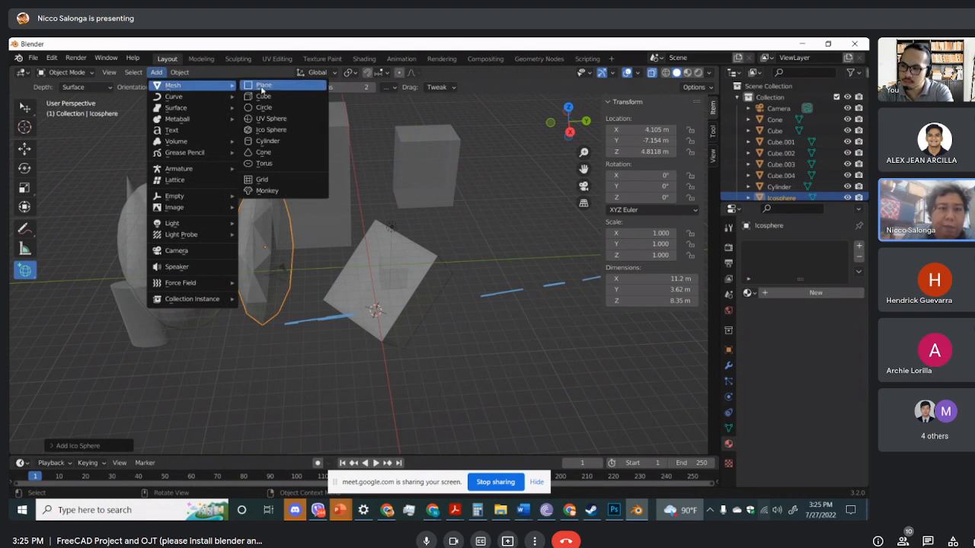
pyautogui.click(259, 154)
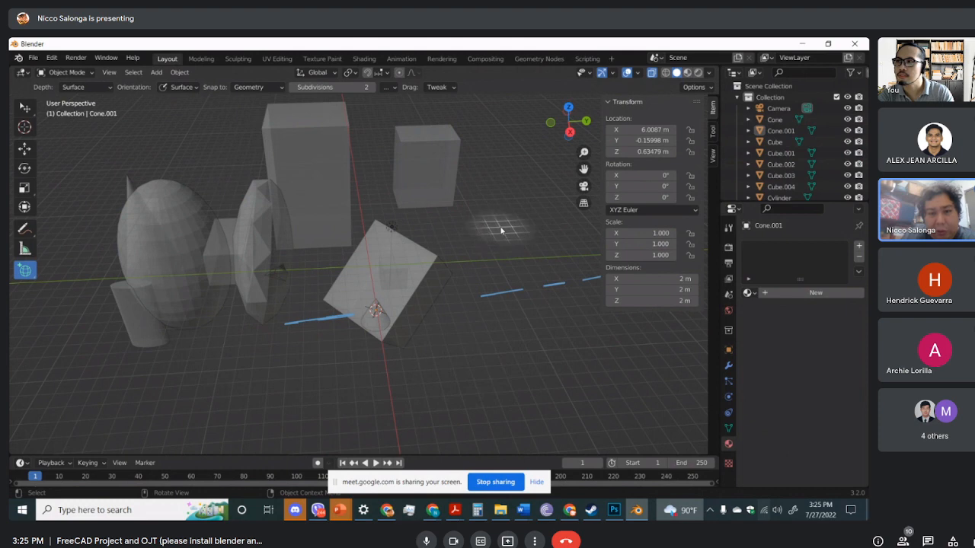
# Switch to the selection tool and add a second default cone mesh at the 3D cursor
pyautogui.click(24, 107)
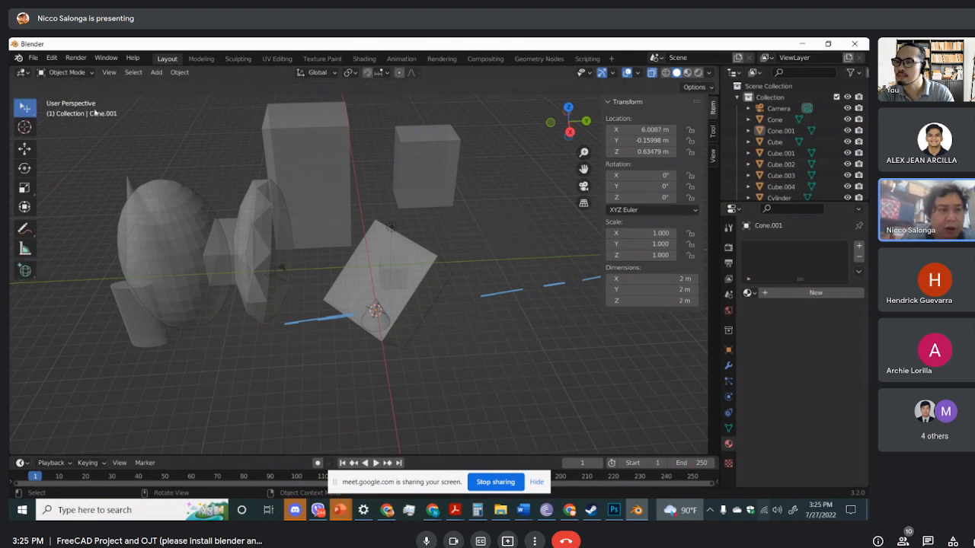
pyautogui.click(157, 73)
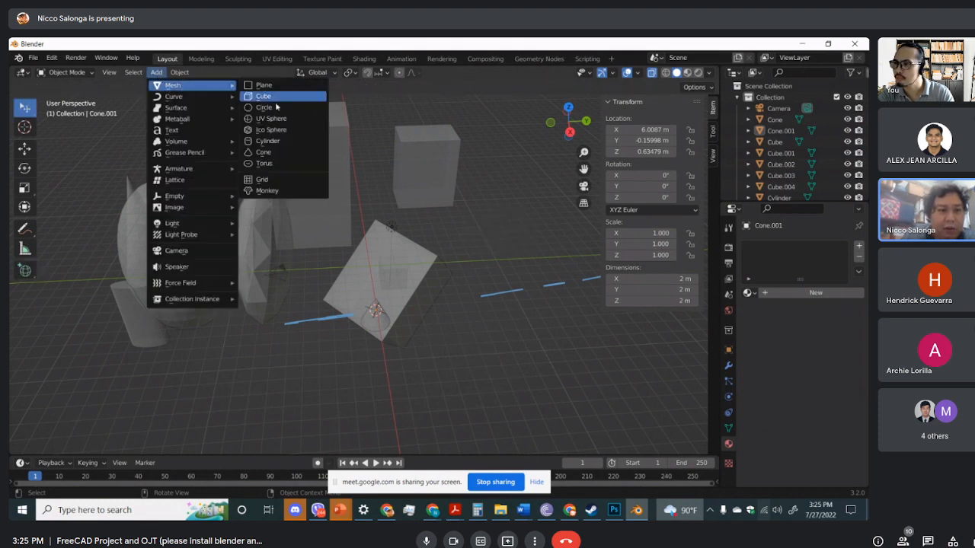
pyautogui.click(277, 153)
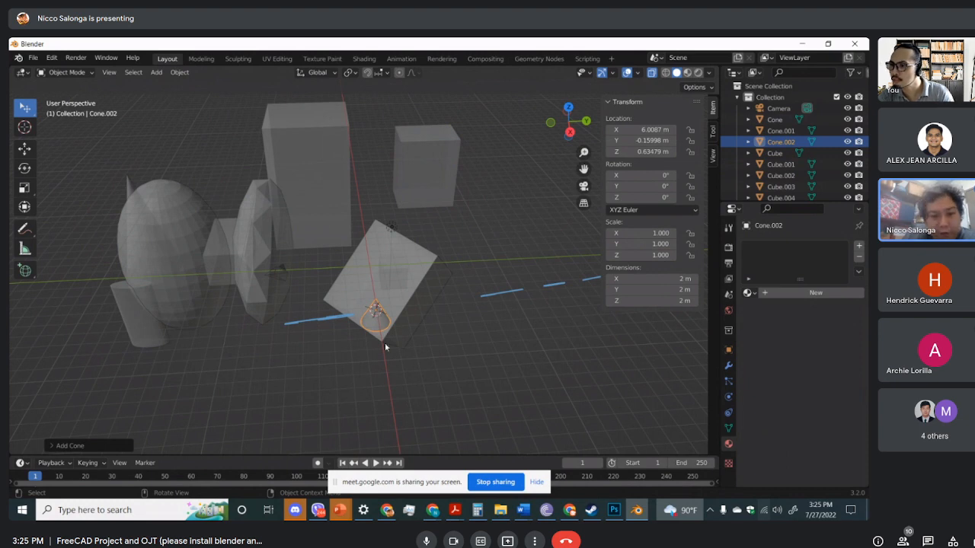
# Set the newly added cone's Radius 1 to 15 m and its depth to 10 m
pyautogui.scroll(4, 384, 346)
pyautogui.scroll(-8, 381, 339)
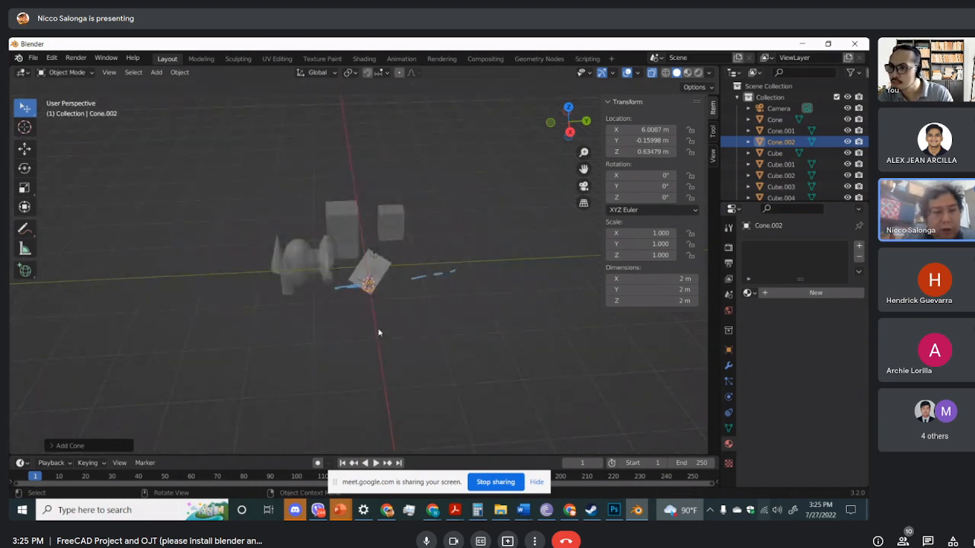
pyautogui.click(51, 447)
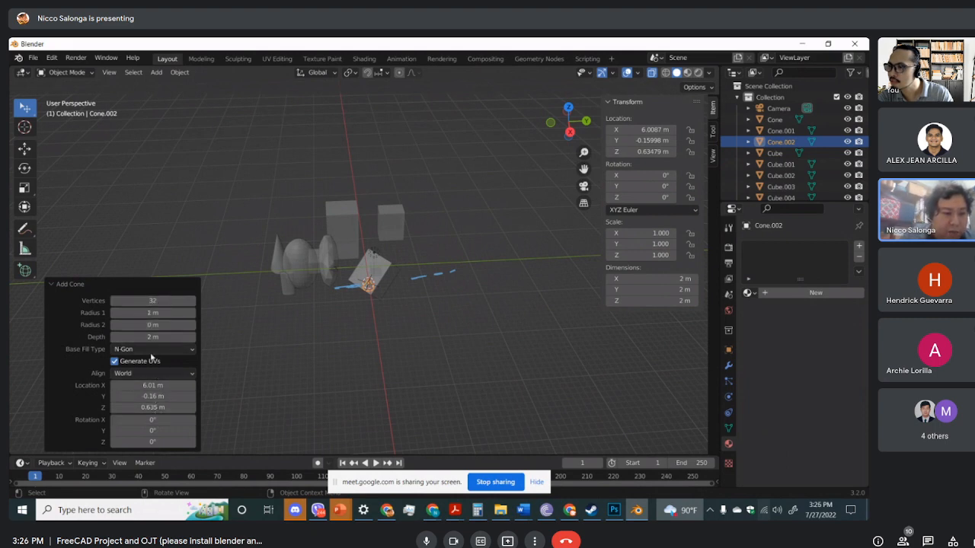
pyautogui.click(154, 313)
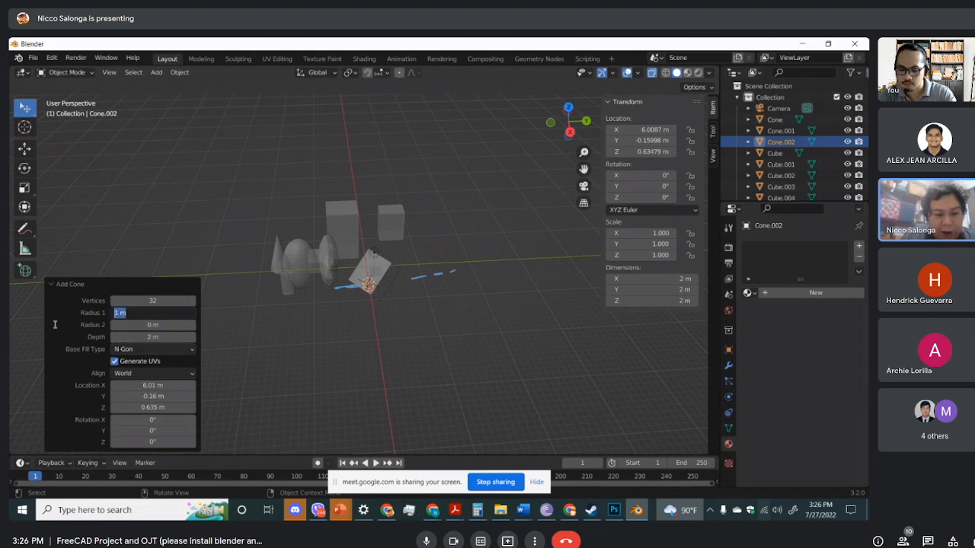
pyautogui.write('40')
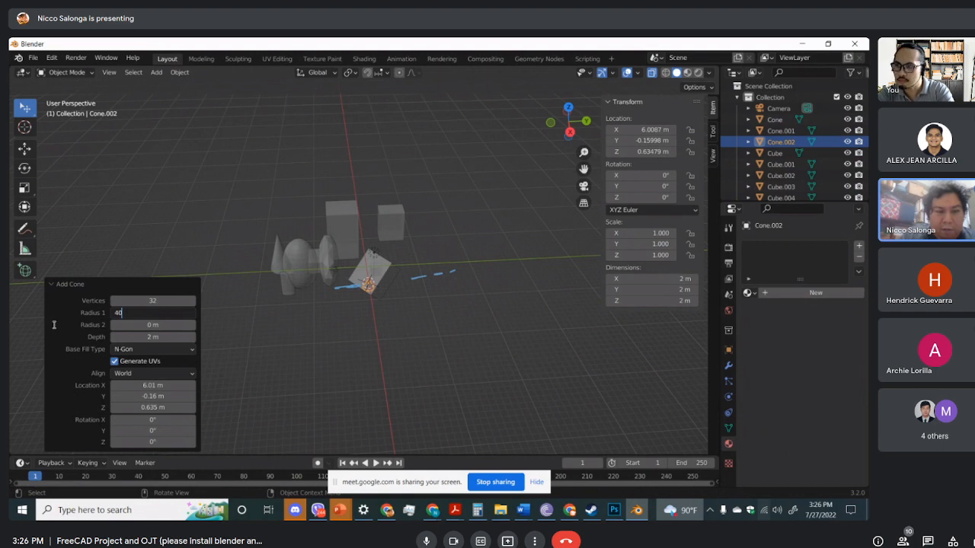
pyautogui.press('BackSpace')
pyautogui.press('BackSpace')
pyautogui.write('15')
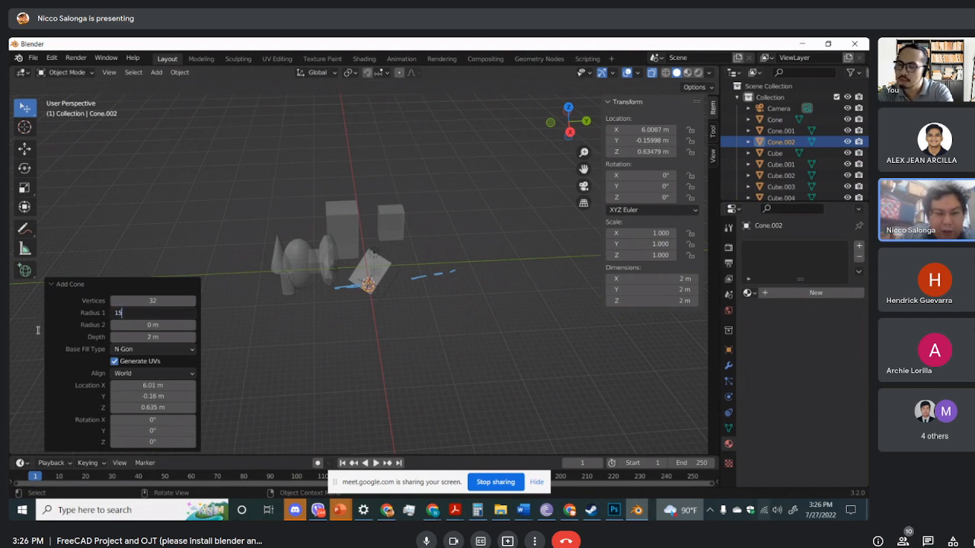
pyautogui.press('Return')
pyautogui.click(159, 340)
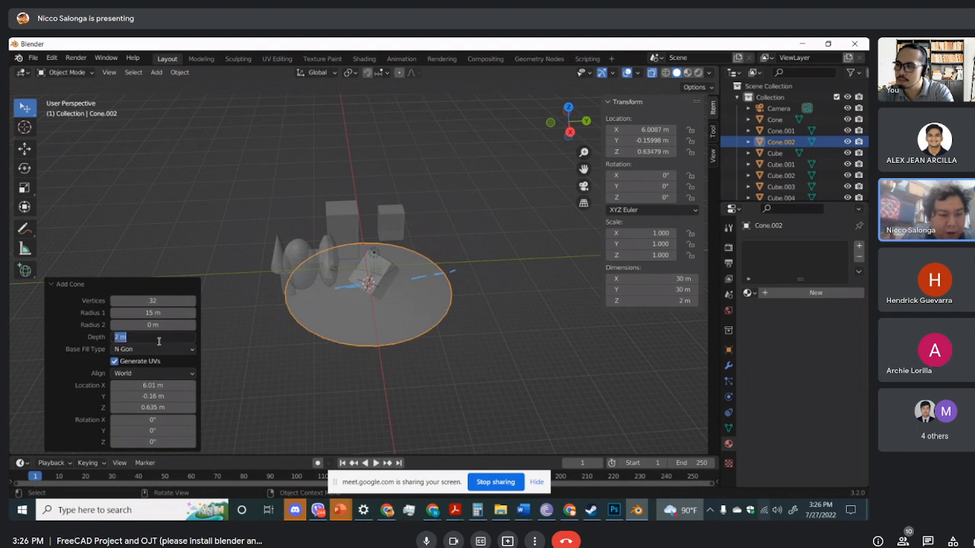
pyautogui.write('10')
pyautogui.press('Return')
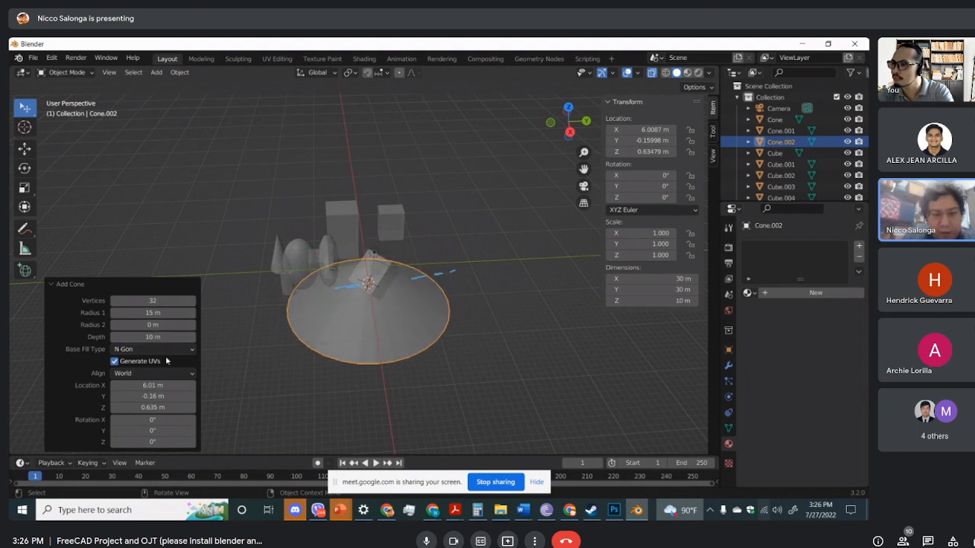
# Turn off X-ray display so the large cone and surrounding objects are shown solid
pyautogui.moveTo(355, 342); pyautogui.dragTo(314, 299, button='middle')
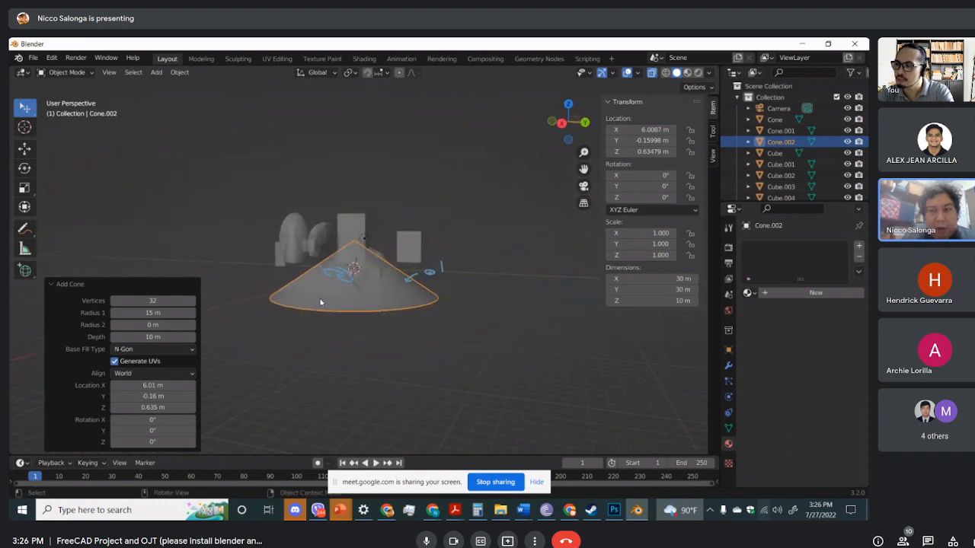
pyautogui.click(651, 72)
pyautogui.moveTo(467, 304); pyautogui.dragTo(443, 347, button='middle')
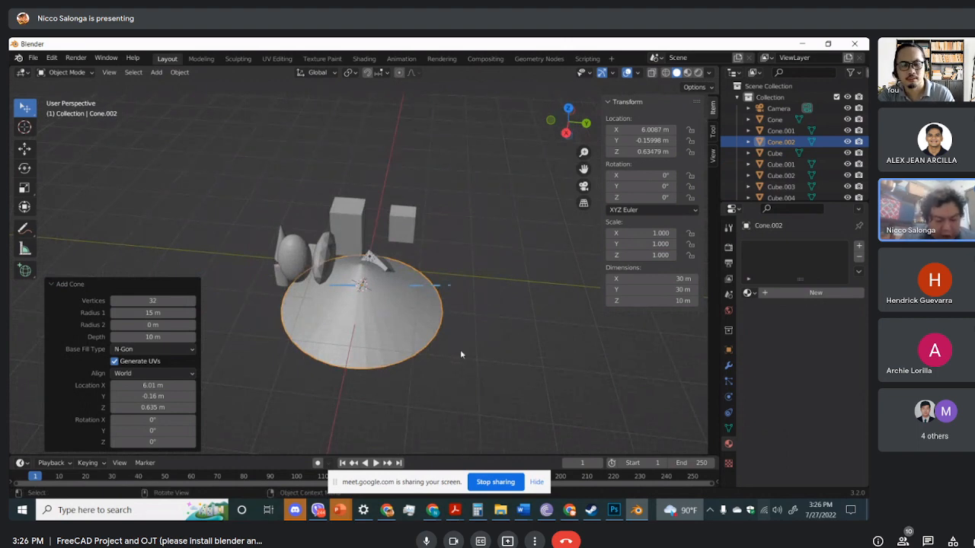
pyautogui.rightClick(461, 353)
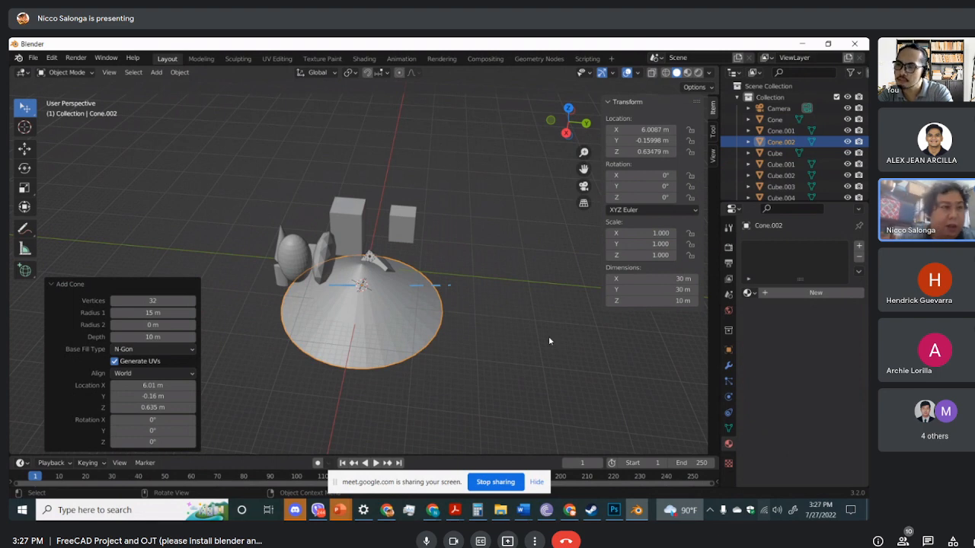
pyautogui.click(51, 58)
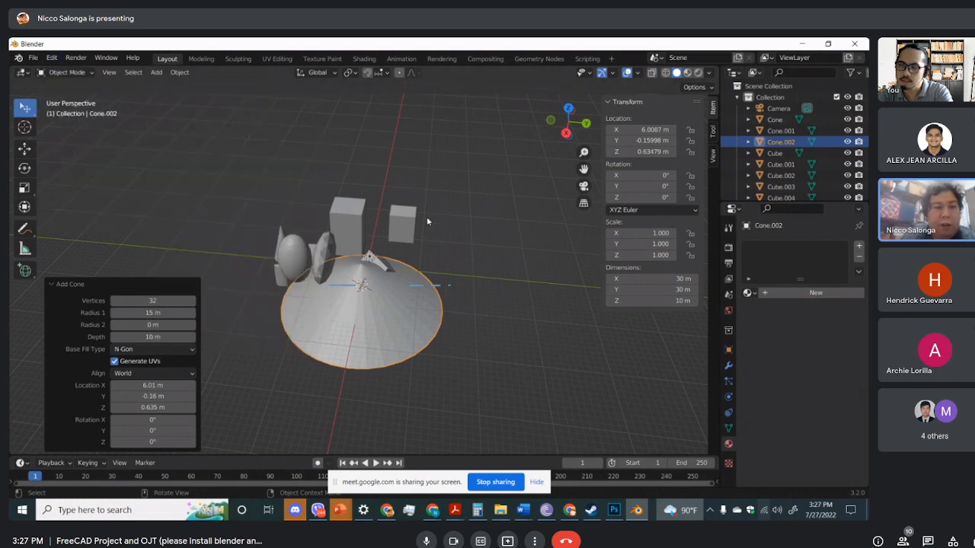
pyautogui.click(33, 58)
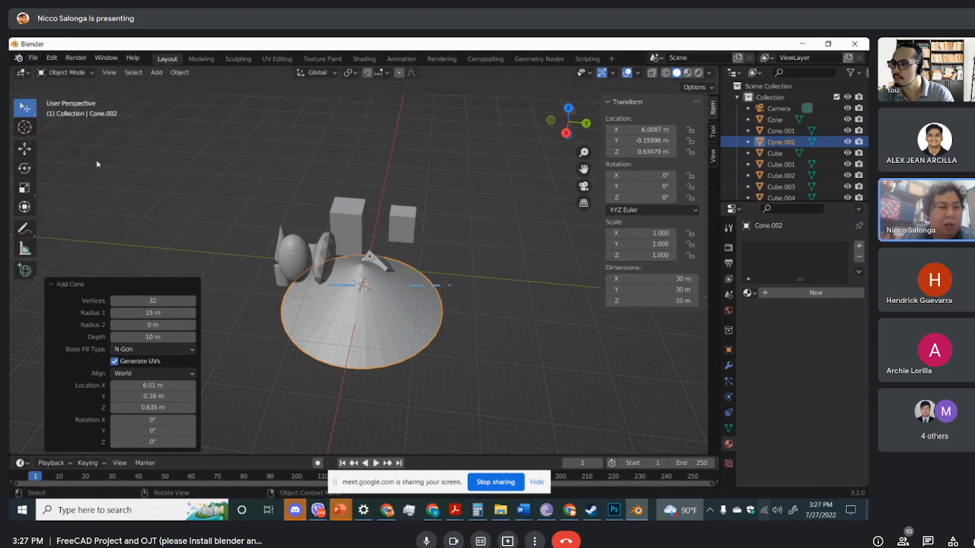
# Select every object in the scene with Select Box and delete them all
pyautogui.click(147, 182)
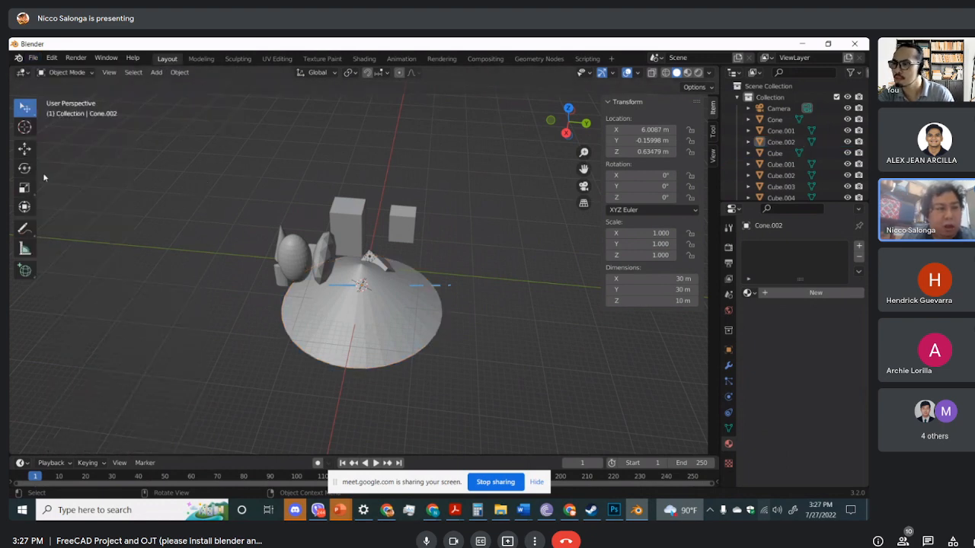
pyautogui.moveTo(25, 112); pyautogui.dragTo(74, 127)
pyautogui.moveTo(237, 175); pyautogui.dragTo(509, 383)
pyautogui.press('Delete')
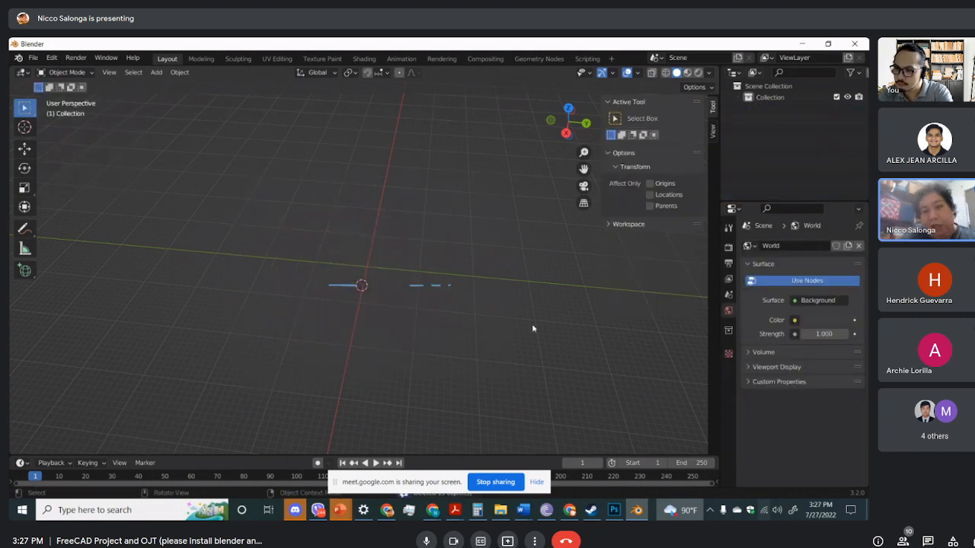
# Erase the remaining blue annotation strokes around the 3D cursor with the Annotate Eraser
pyautogui.moveTo(24, 228); pyautogui.dragTo(68, 297)
pyautogui.moveTo(454, 282); pyautogui.dragTo(330, 285)
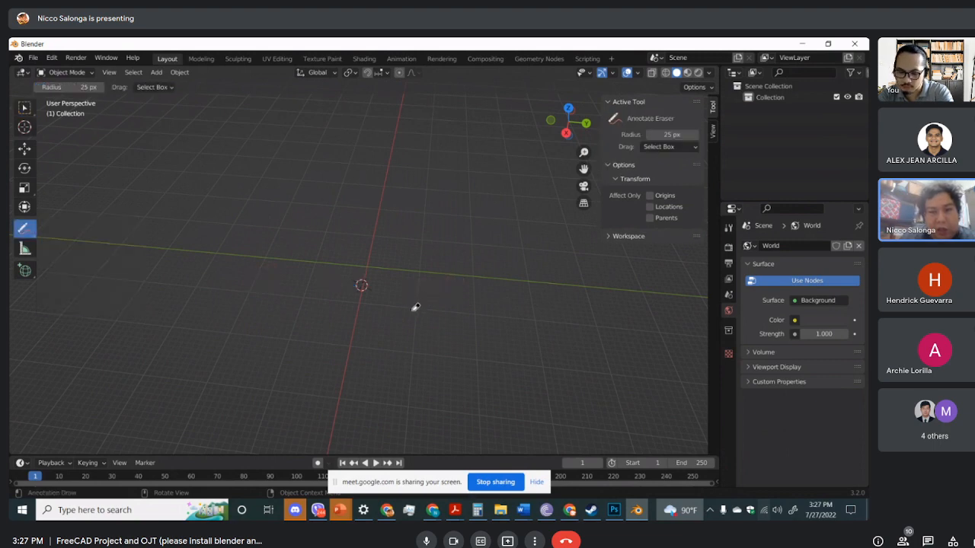
# Activate the Cursor tool in the empty scene and stop sharing the screen in the call
pyautogui.click(24, 128)
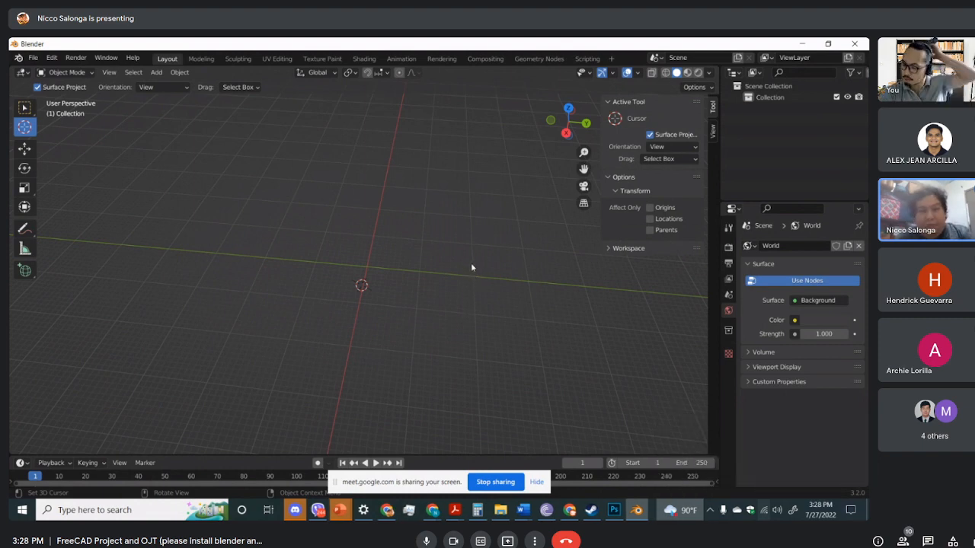
pyautogui.scroll(-2, 469, 255)
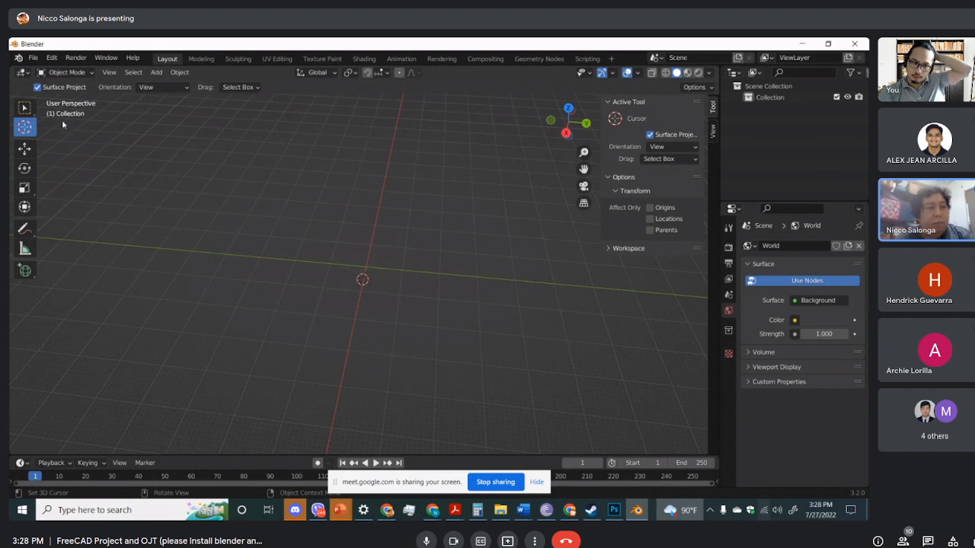
pyautogui.click(495, 483)
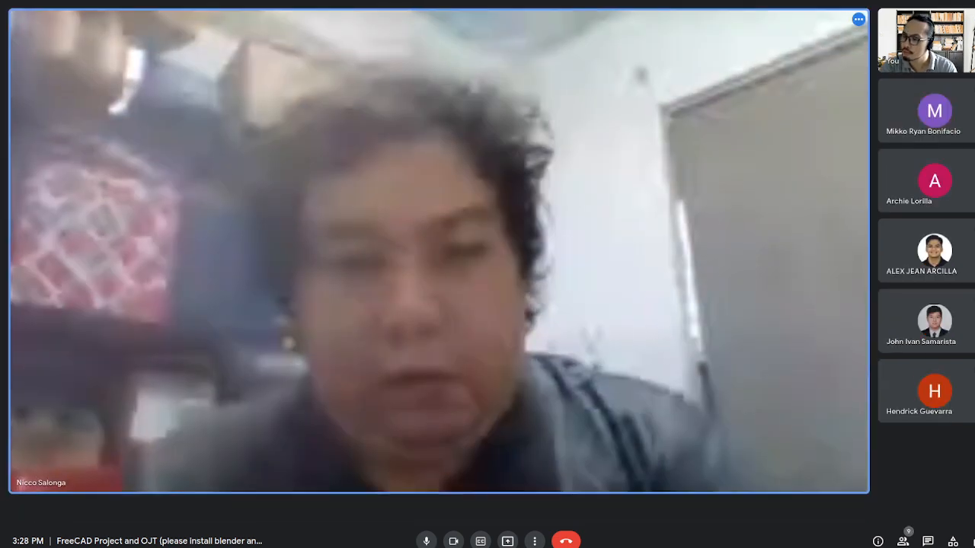
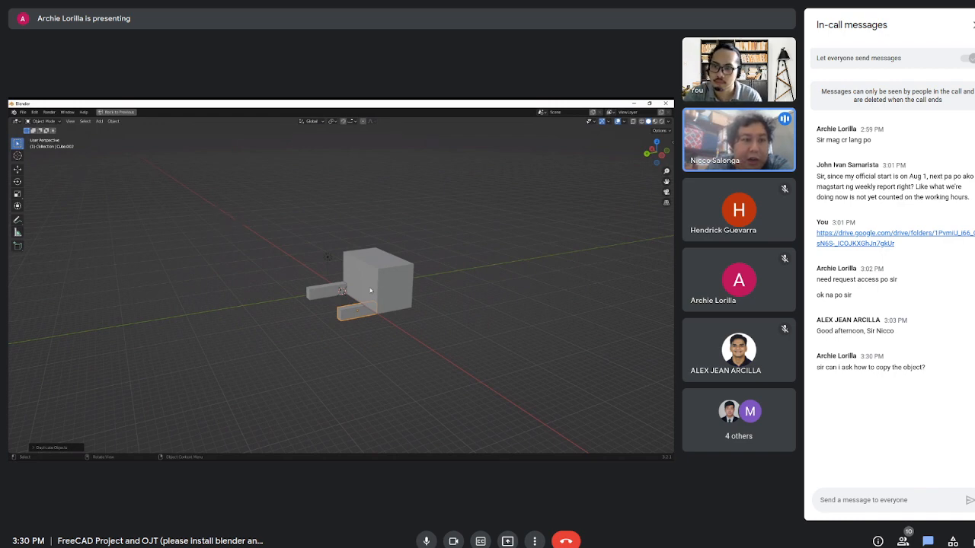
# Add the large box to the selection of the small front bar and deselect everything
pyautogui.scroll(-2, 377, 280)
pyautogui.scroll(3, 377, 280)
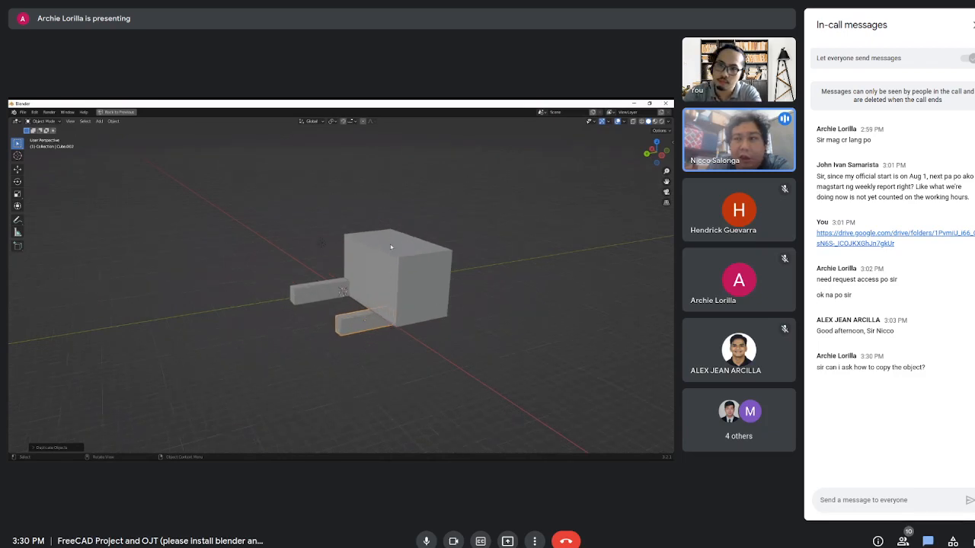
pyautogui.scroll(-2, 369, 263)
pyautogui.keyDown('shift'); pyautogui.click(377, 286); pyautogui.keyUp('shift')
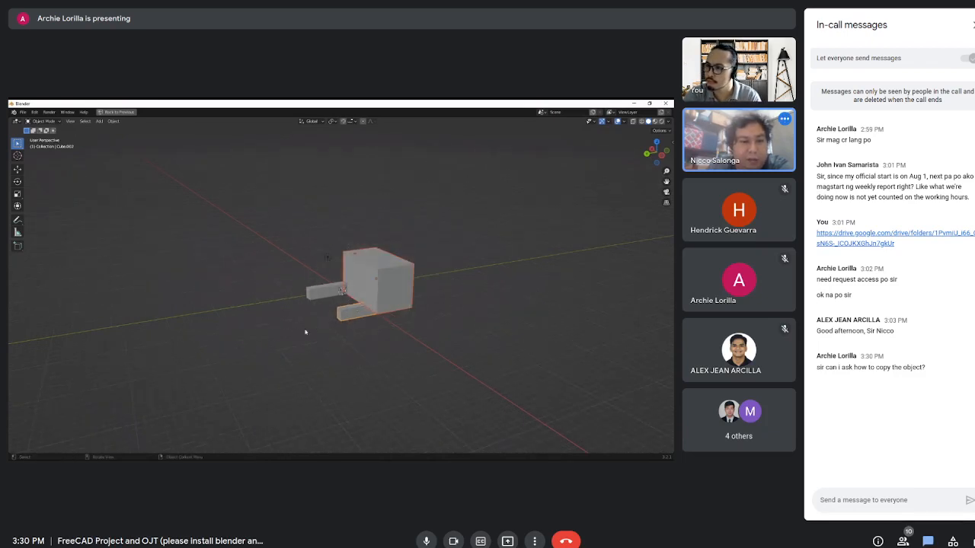
pyautogui.click(304, 333)
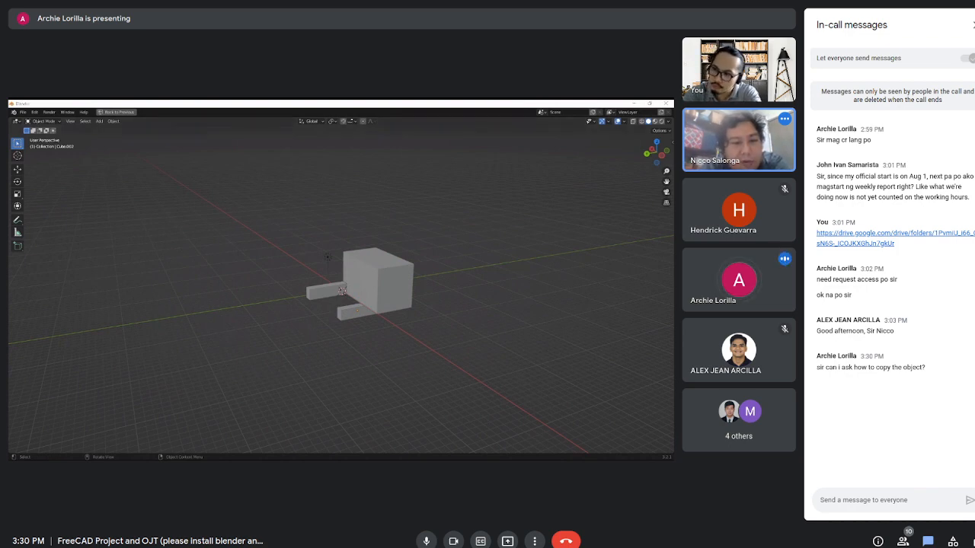
# Try to move the small front bar freely and along the global Y axis
pyautogui.scroll(3, 386, 294)
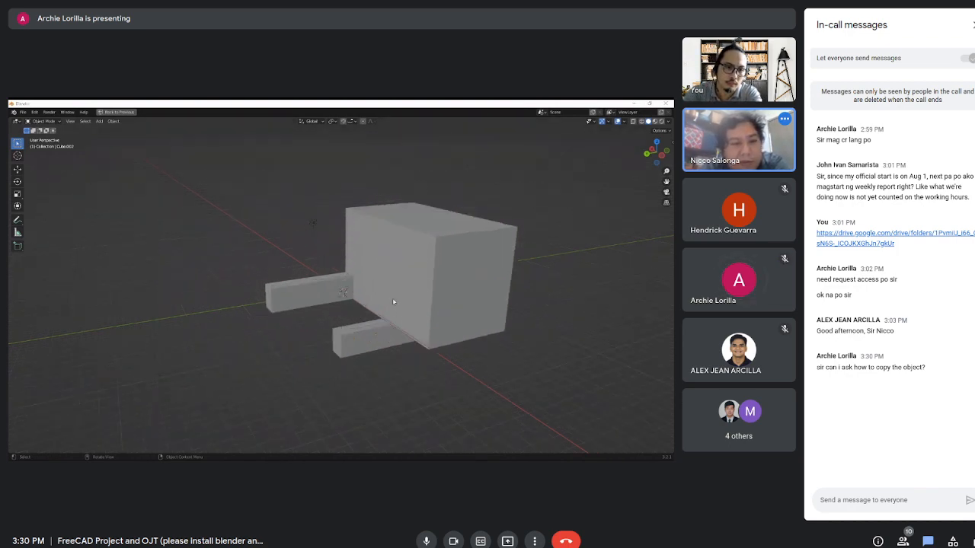
pyautogui.click(356, 333)
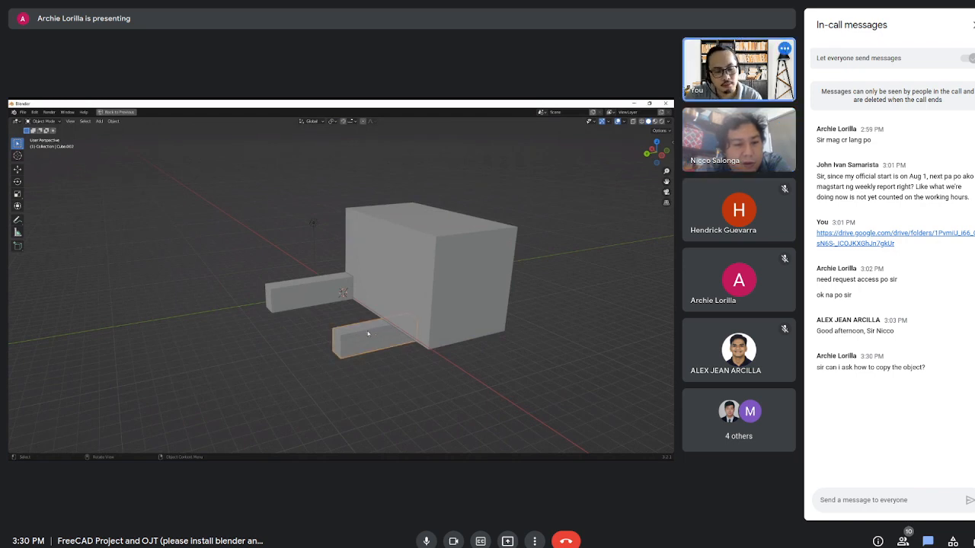
pyautogui.hotkey('shift', 'd')
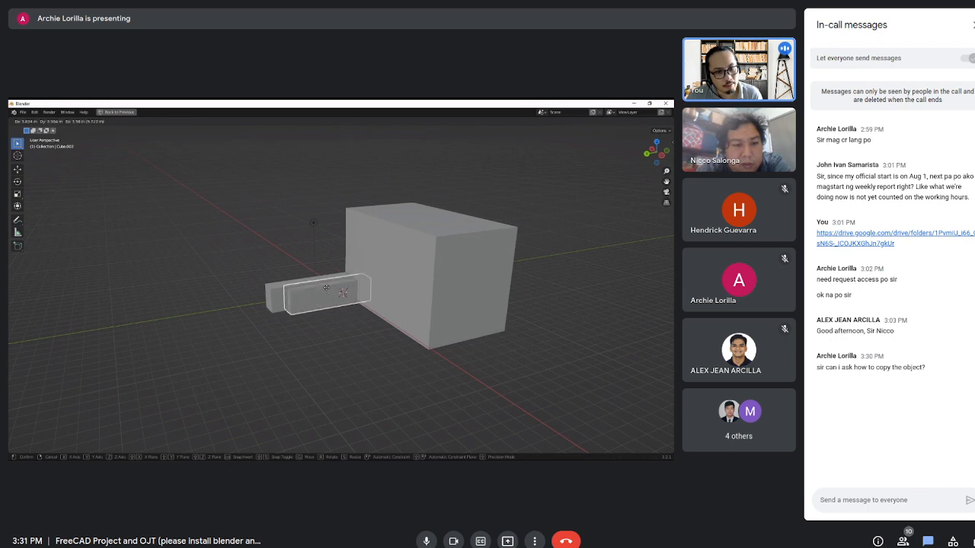
pyautogui.press('z')
pyautogui.press('y')
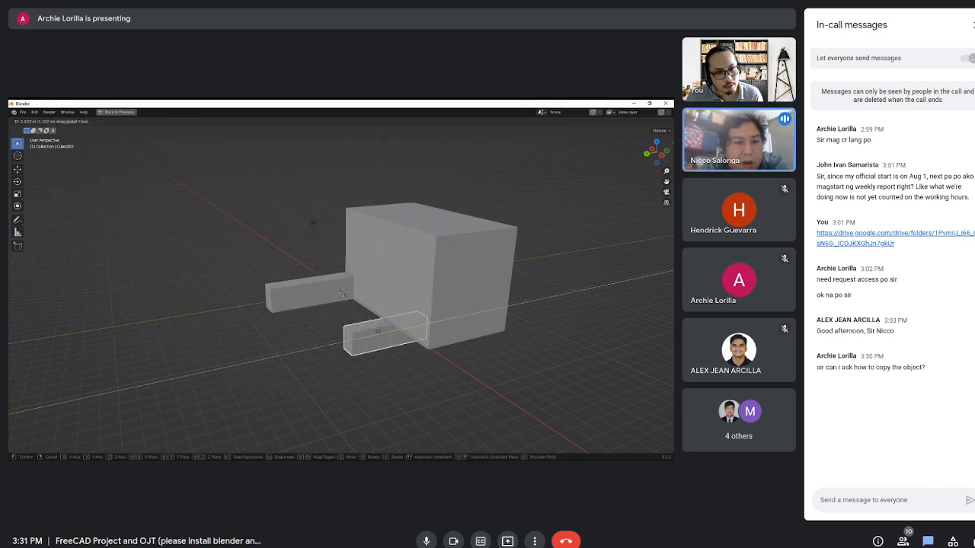
pyautogui.click(380, 344)
pyautogui.scroll(-3, 381, 344)
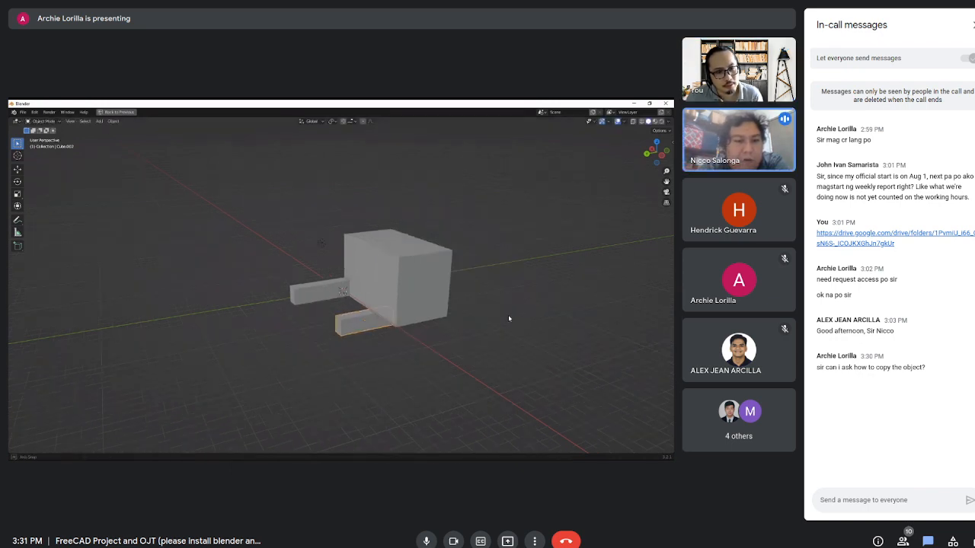
# Move the small front bar along the global X axis towards the far end of the large box
pyautogui.moveTo(508, 314)
pyautogui.mouseDown(button='middle')
pyautogui.moveTo(588, 303)
pyautogui.moveTo(517, 311)
pyautogui.mouseUp(button='middle')
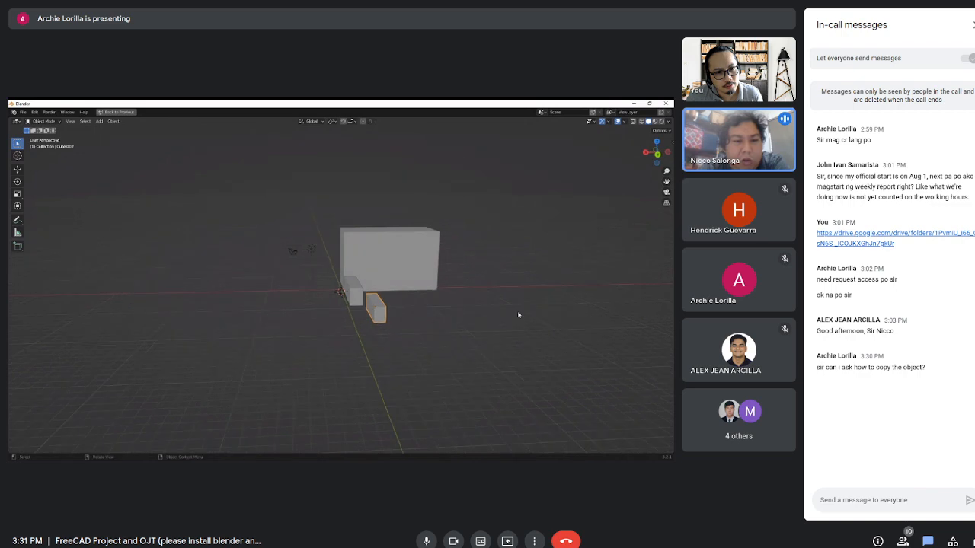
pyautogui.click(424, 285)
pyautogui.click(381, 309)
pyautogui.press('g')
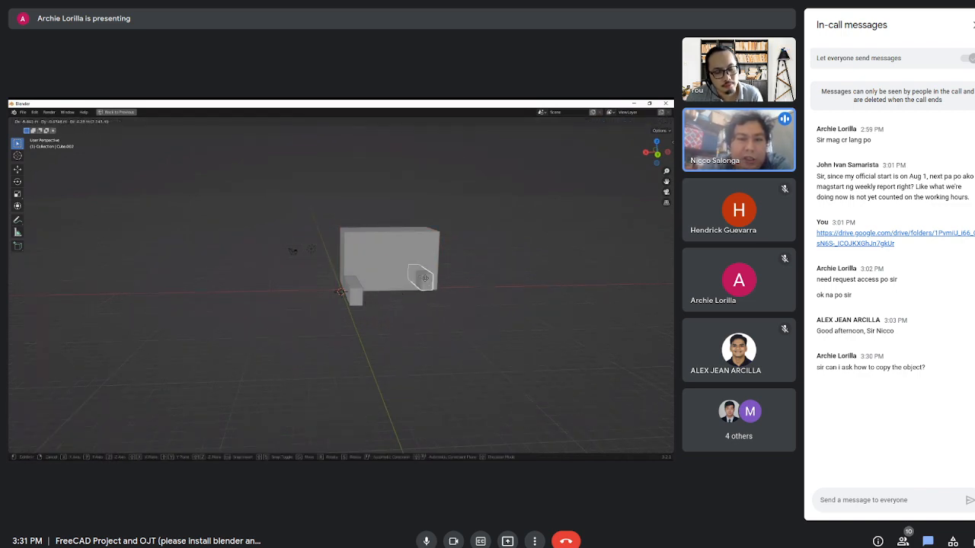
pyautogui.press('x')
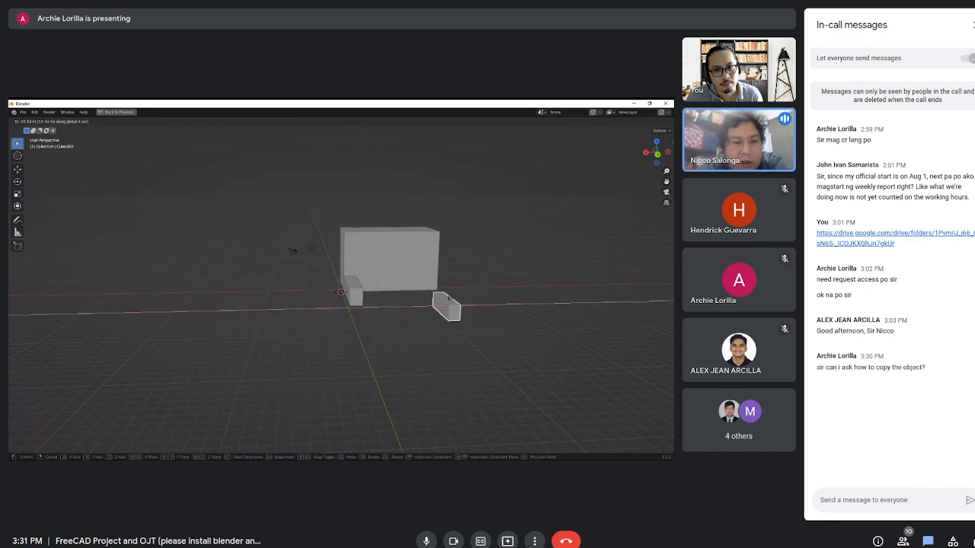
pyautogui.click(442, 289)
# Move the small bar freely, without an axis constraint, away from the large box
pyautogui.moveTo(445, 301)
pyautogui.mouseDown(button='middle')
pyautogui.moveTo(472, 295)
pyautogui.moveTo(432, 292)
pyautogui.mouseUp(button='middle')
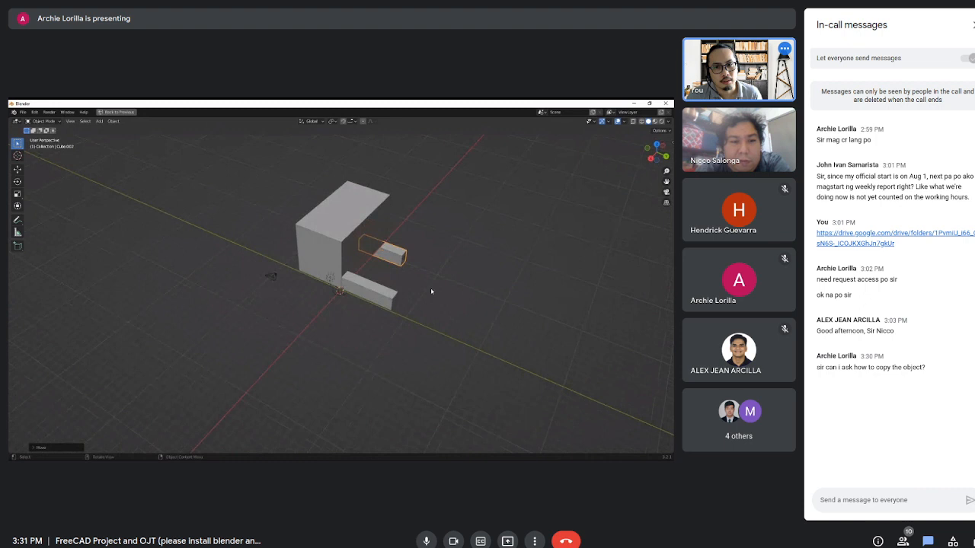
pyautogui.click(399, 259)
pyautogui.press('g')
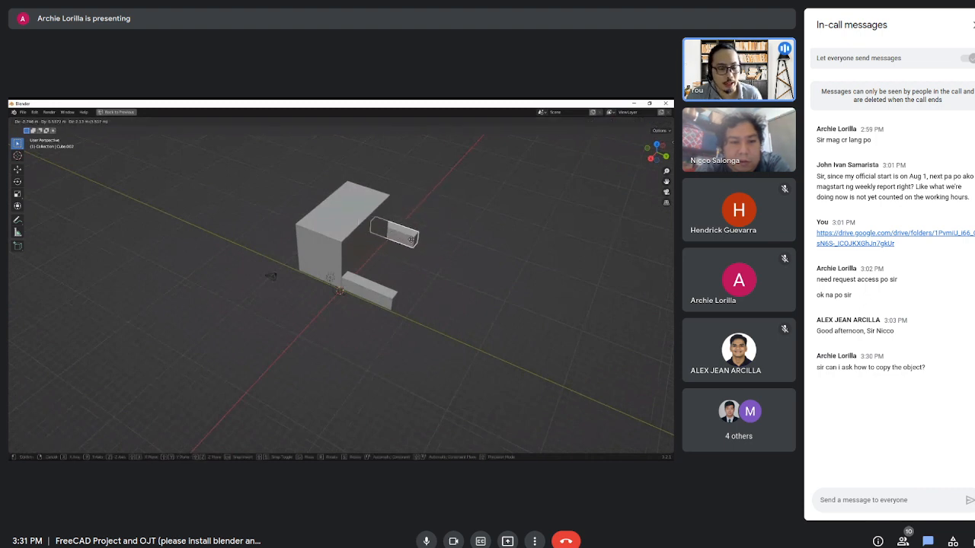
pyautogui.click(471, 200)
pyautogui.moveTo(471, 200); pyautogui.dragTo(385, 326, button='middle')
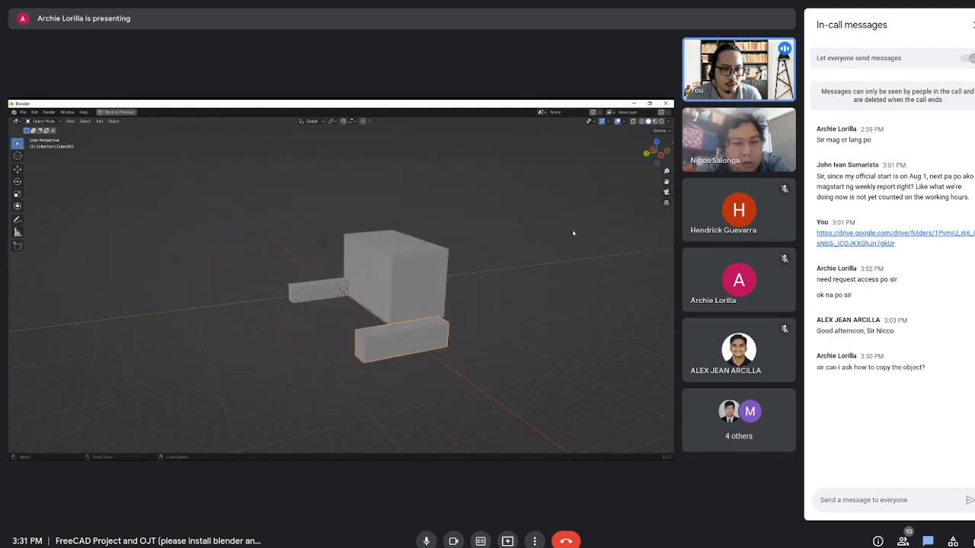
# Undo the small bar's last moves and its selection, going back to the large box being selected
pyautogui.hotkey('ctrl', 'z')
pyautogui.hotkey('ctrl', 'z')
pyautogui.hotkey('ctrl', 'z')
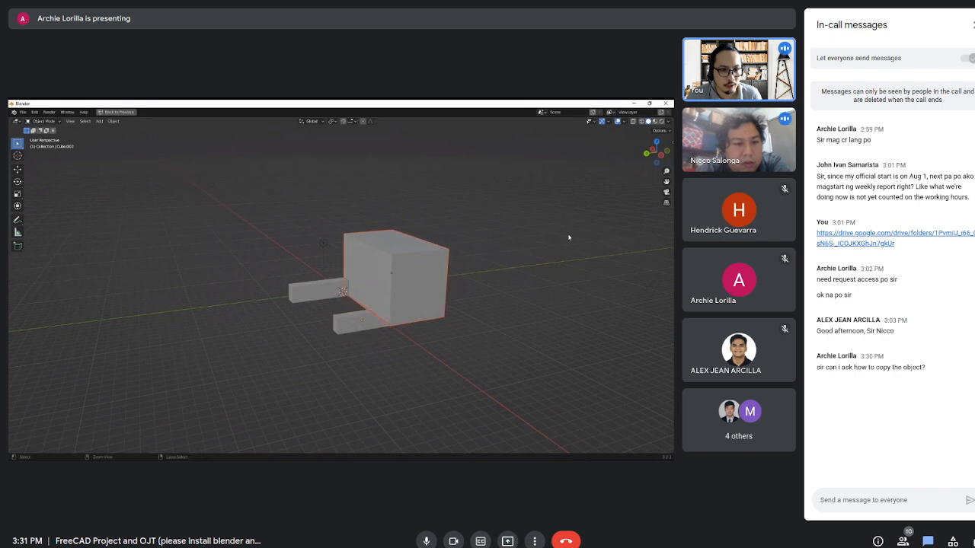
# Undo the latest edits back to before the second small bar was duplicated beside the large box
pyautogui.hotkey('ctrl', 'z')
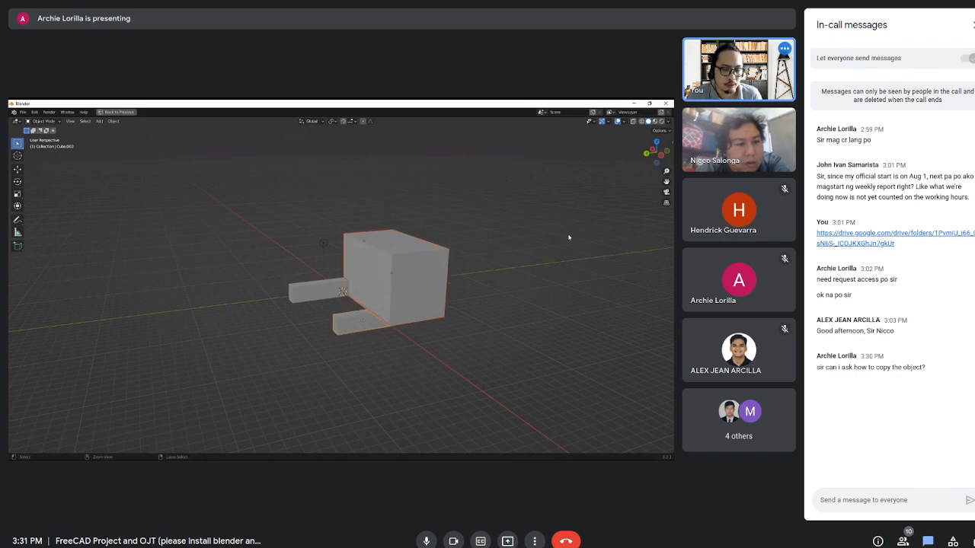
pyautogui.hotkey('ctrl', 'z')
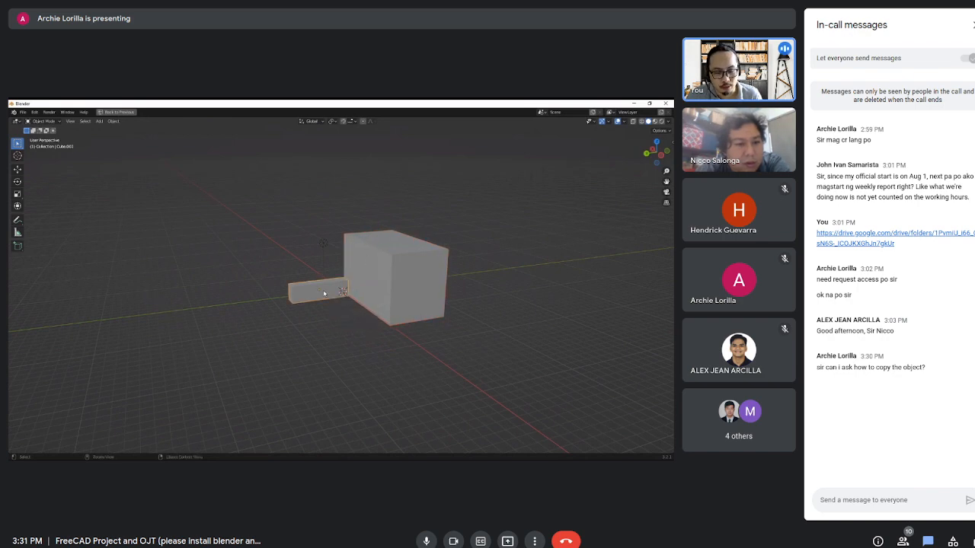
# Duplicate only the small bar, leaving the copy at the original bar's position
pyautogui.click(323, 293)
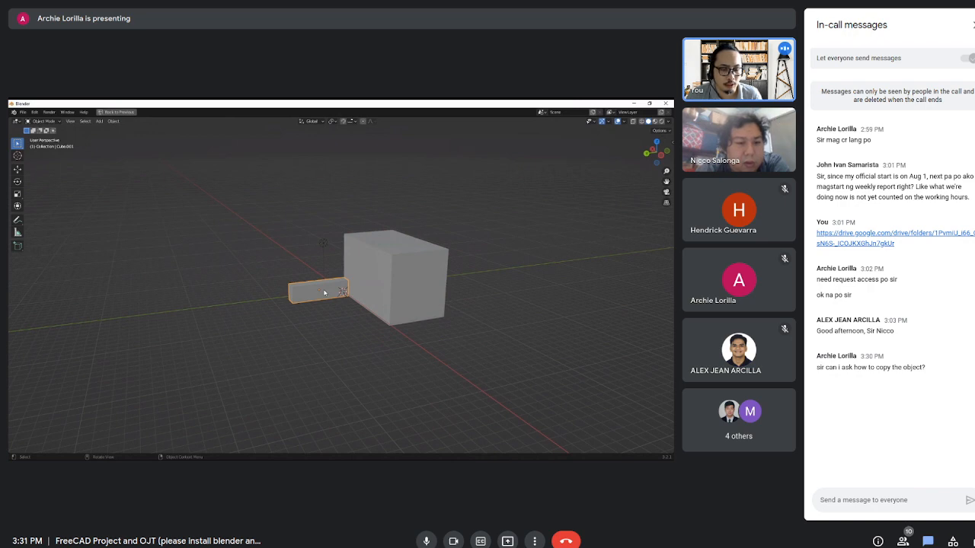
pyautogui.hotkey('shift', 'd')
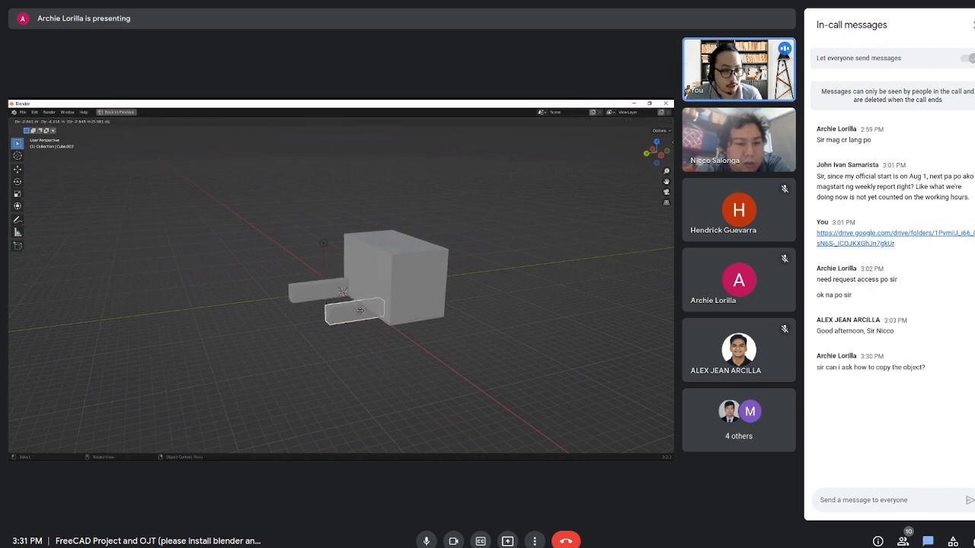
pyautogui.rightClick(351, 294)
pyautogui.moveTo(353, 292); pyautogui.dragTo(498, 321, button='middle')
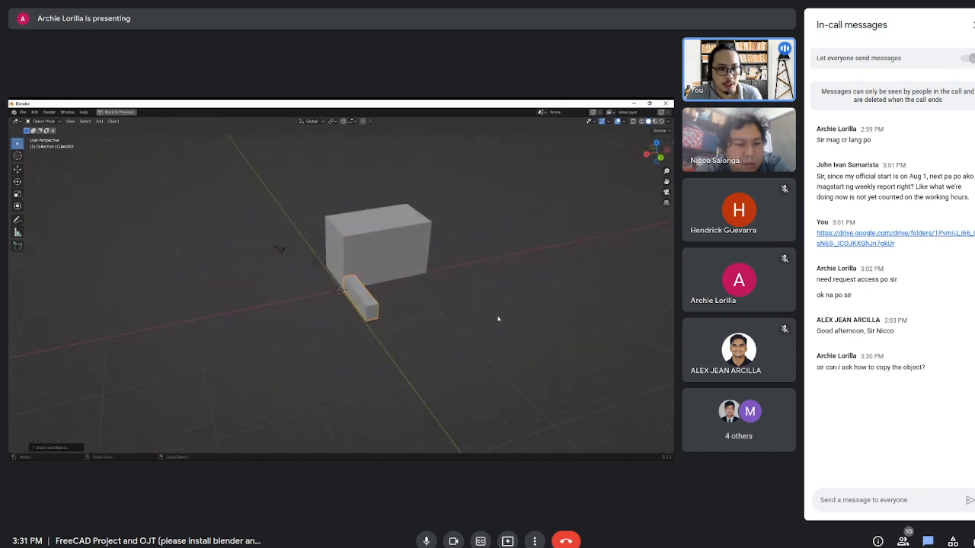
# Move the duplicated bar along the global X axis to the other end of the large box
pyautogui.hotkey('shift', 'd')
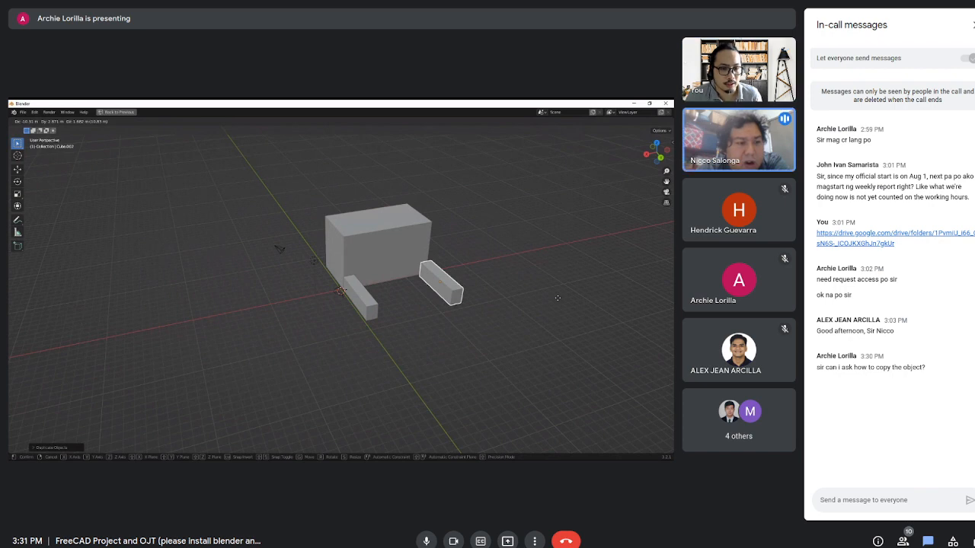
pyautogui.press('x')
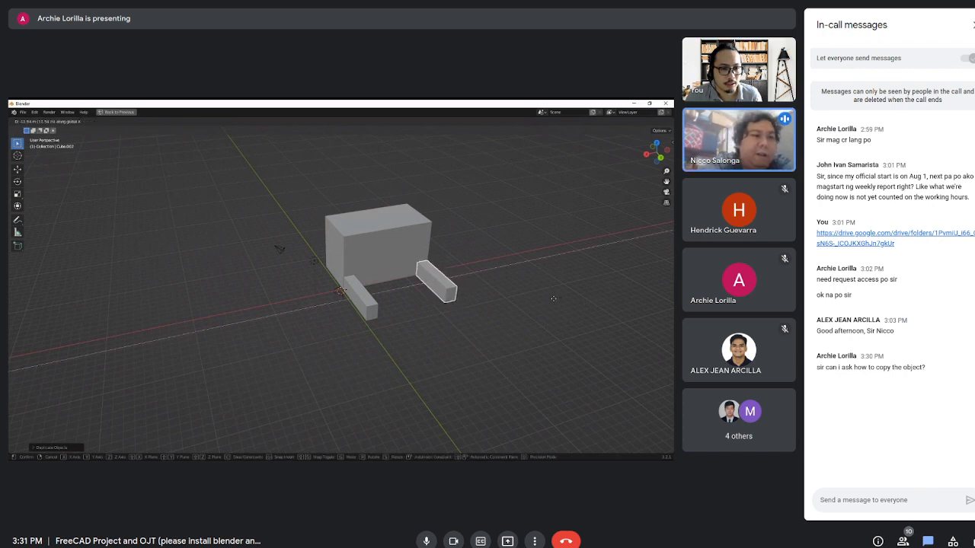
pyautogui.click(552, 301)
pyautogui.moveTo(552, 301); pyautogui.dragTo(466, 296, button='middle')
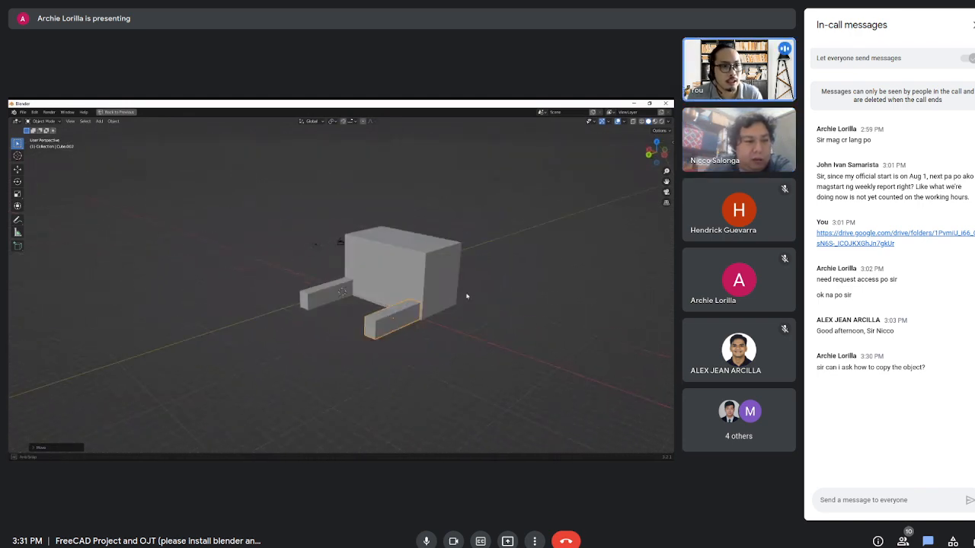
pyautogui.press('g')
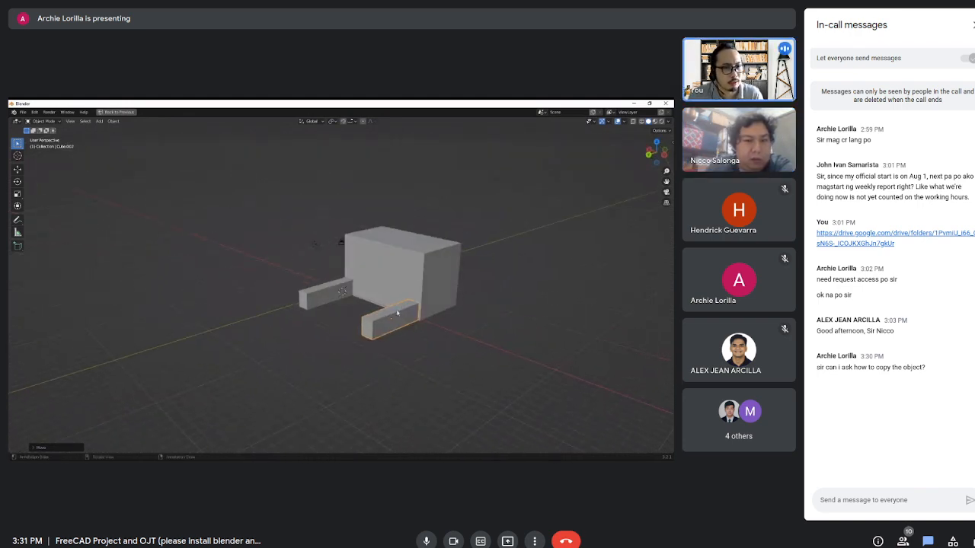
pyautogui.press('g')
pyautogui.click(471, 325)
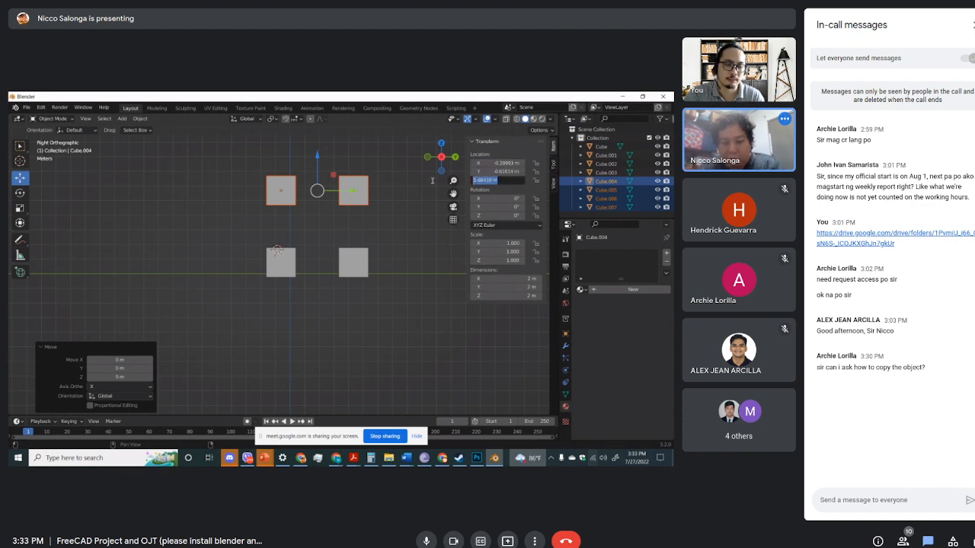
# Set the Z location of the upper cubes Cube.004 and Cube.007 to 0 m, one at a time
pyautogui.write('0')
pyautogui.press('Return')
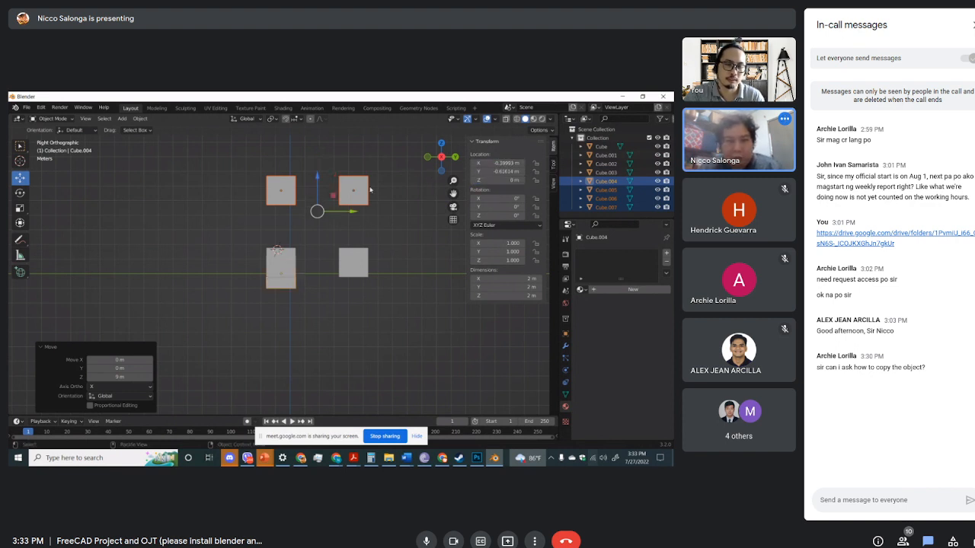
pyautogui.click(366, 190)
pyautogui.moveTo(398, 194); pyautogui.dragTo(389, 208, button='middle')
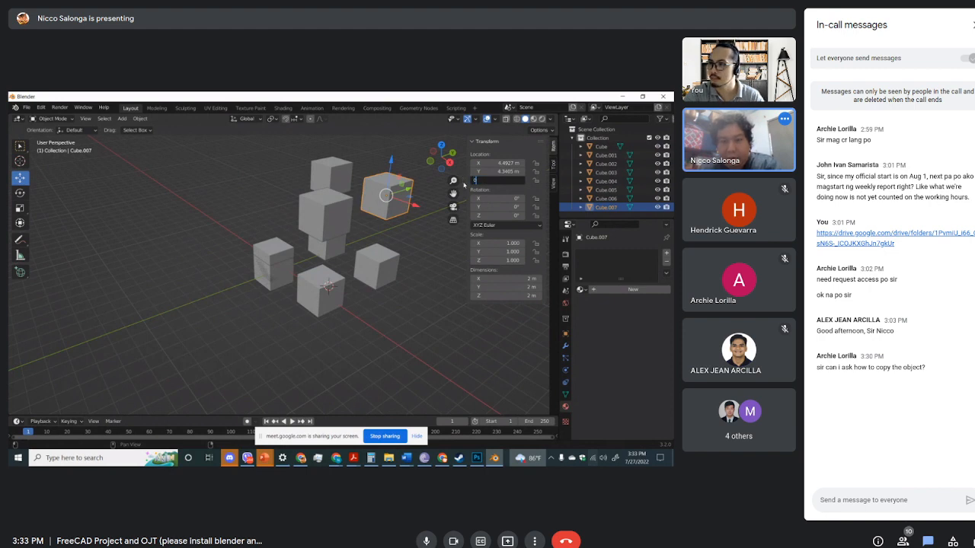
pyautogui.press('Return')
# Set the Z location of the remaining upper cubes, Cube.005 and Cube.006, to 0 m
pyautogui.click(324, 204)
pyautogui.click(488, 181)
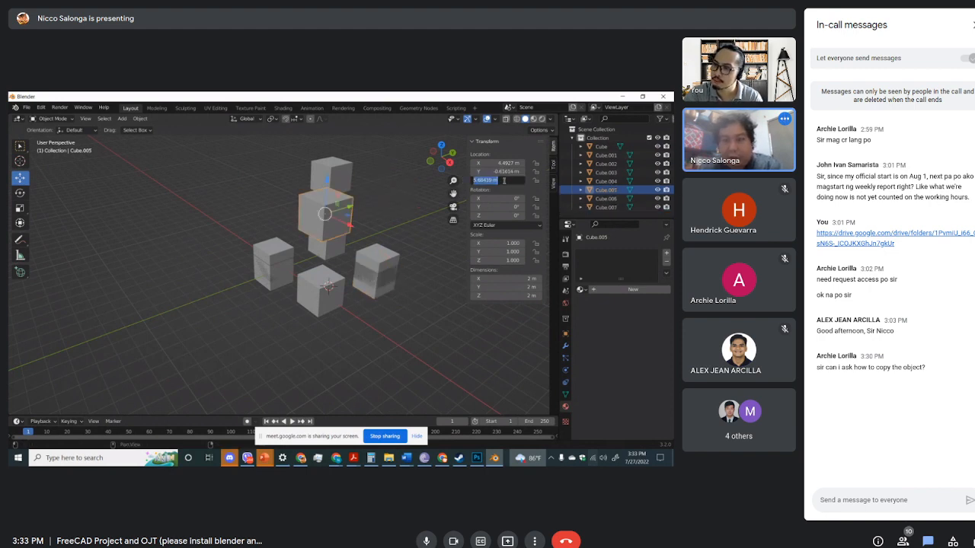
pyautogui.write('0')
pyautogui.press('Return')
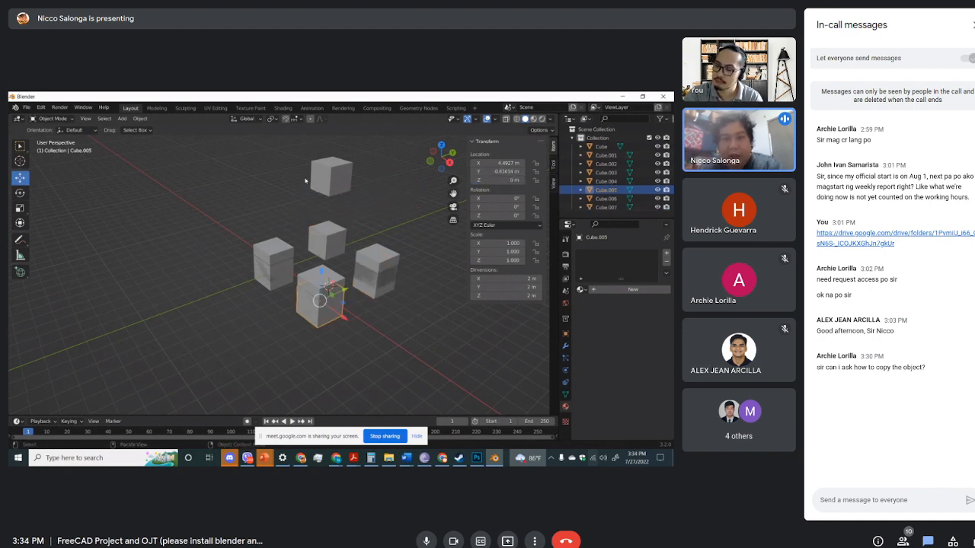
pyautogui.click(329, 177)
pyautogui.click(487, 180)
pyautogui.write('0')
pyautogui.press('Return')
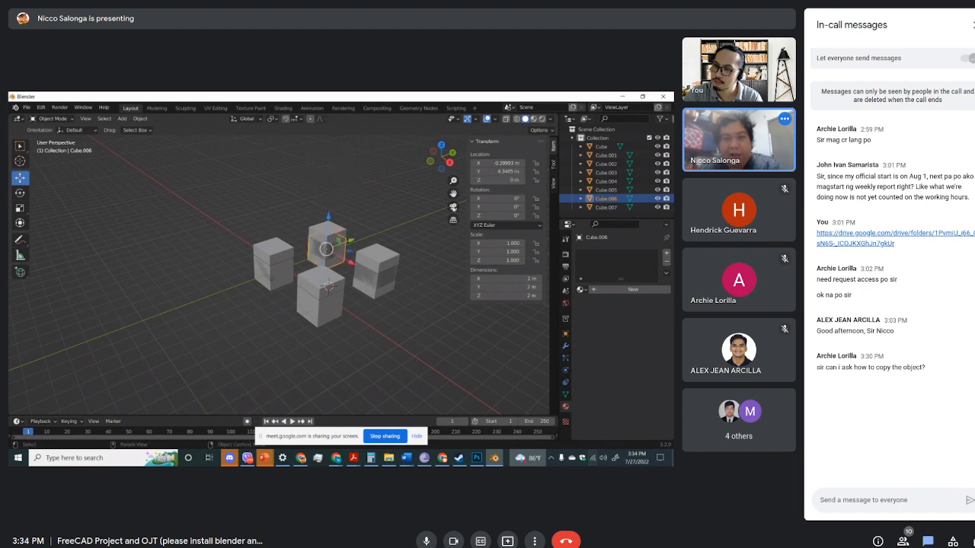
# Delete the four original cubes Cube, Cube.001, Cube.002 and Cube.003, keeping only the four lowered copies
pyautogui.moveTo(411, 272); pyautogui.dragTo(369, 280, button='middle')
pyautogui.click(368, 290)
pyautogui.keyDown('shift'); pyautogui.click(290, 284); pyautogui.keyUp('shift')
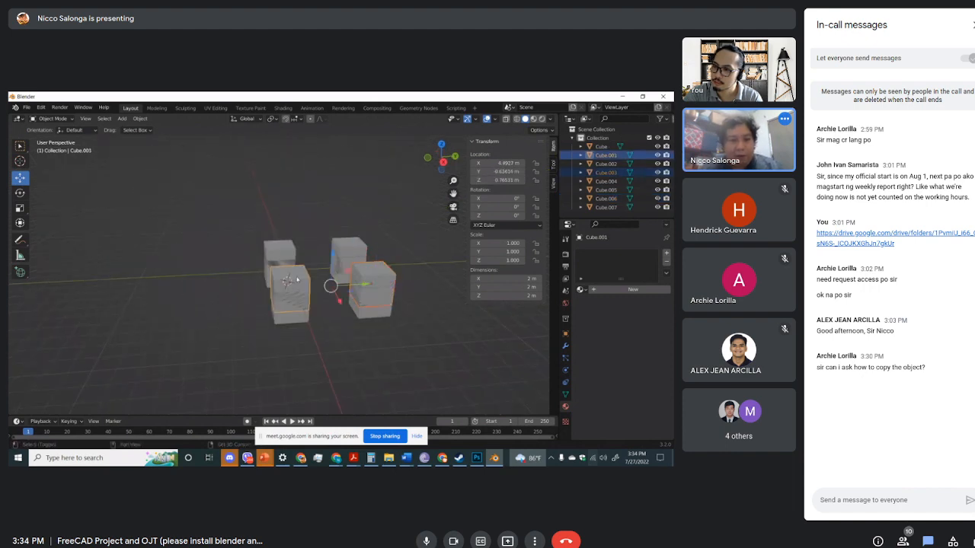
pyautogui.keyDown('shift'); pyautogui.click(290, 257); pyautogui.keyUp('shift')
pyautogui.keyDown('shift'); pyautogui.click(349, 255); pyautogui.keyUp('shift')
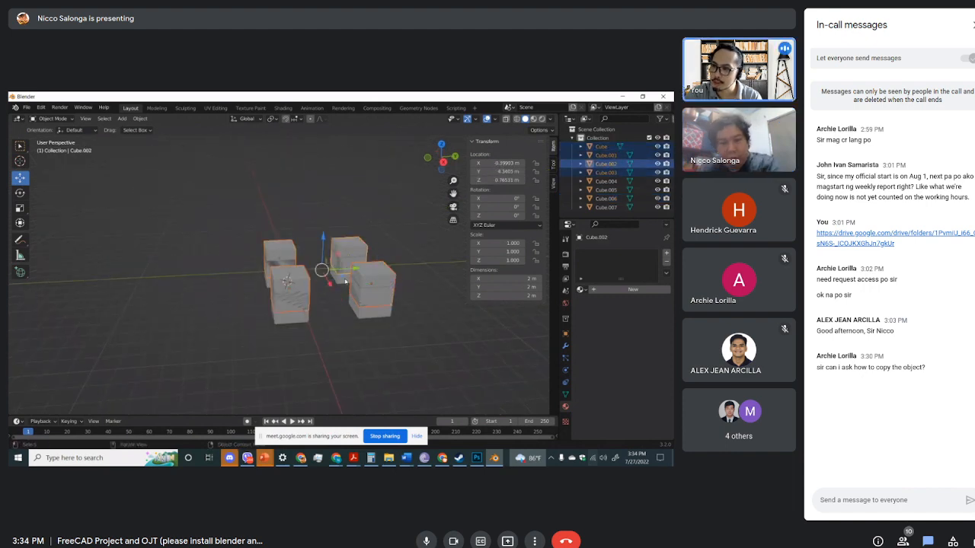
pyautogui.press('Delete')
pyautogui.moveTo(346, 274); pyautogui.dragTo(321, 352, button='middle')
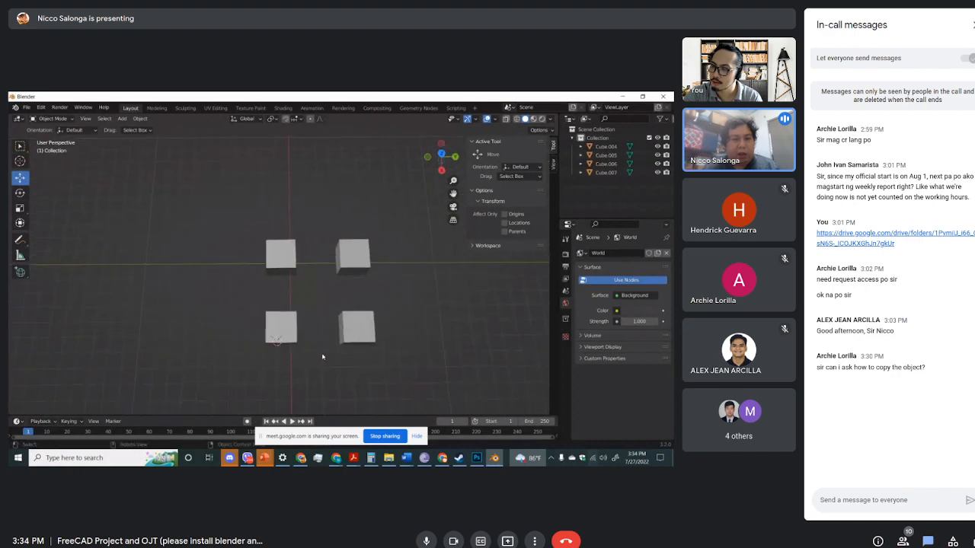
pyautogui.moveTo(315, 278); pyautogui.dragTo(232, 294, button='middle')
pyautogui.scroll(-2, 305, 270)
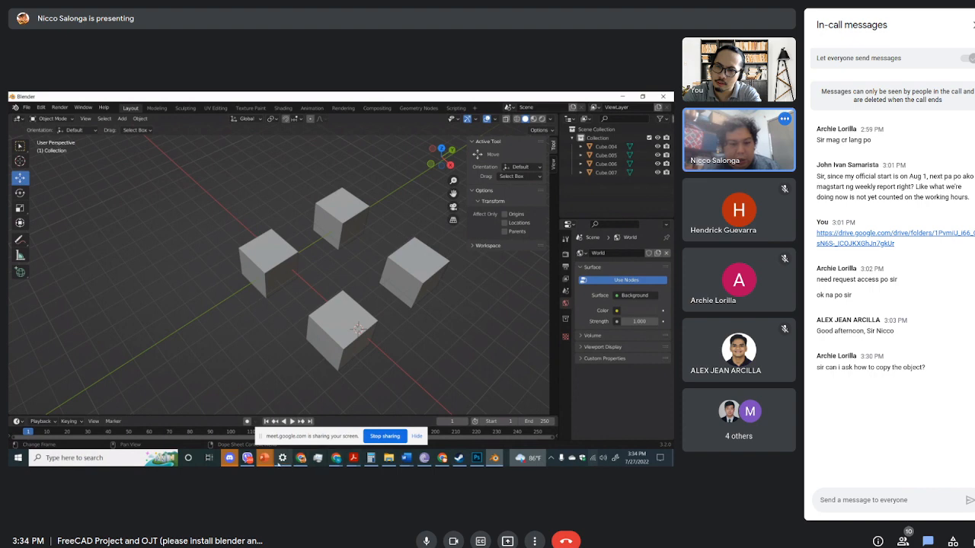
# Switch to the Google Meet call window and close the in-call messages
pyautogui.moveTo(301, 457)
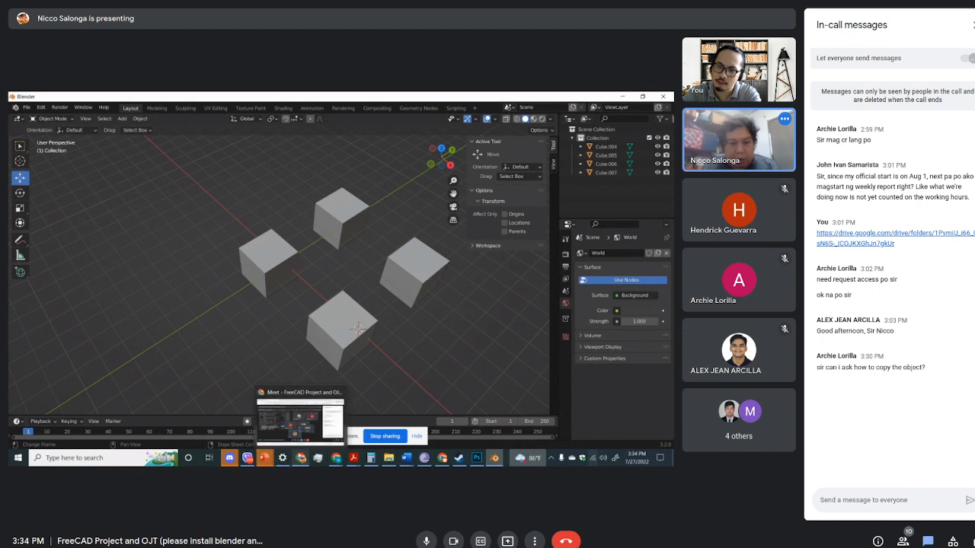
pyautogui.click(295, 435)
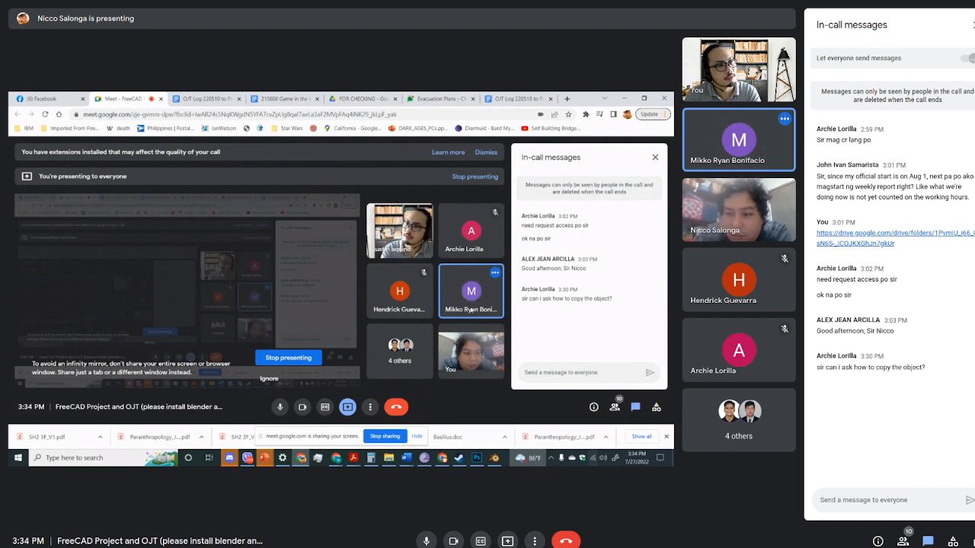
pyautogui.click(972, 25)
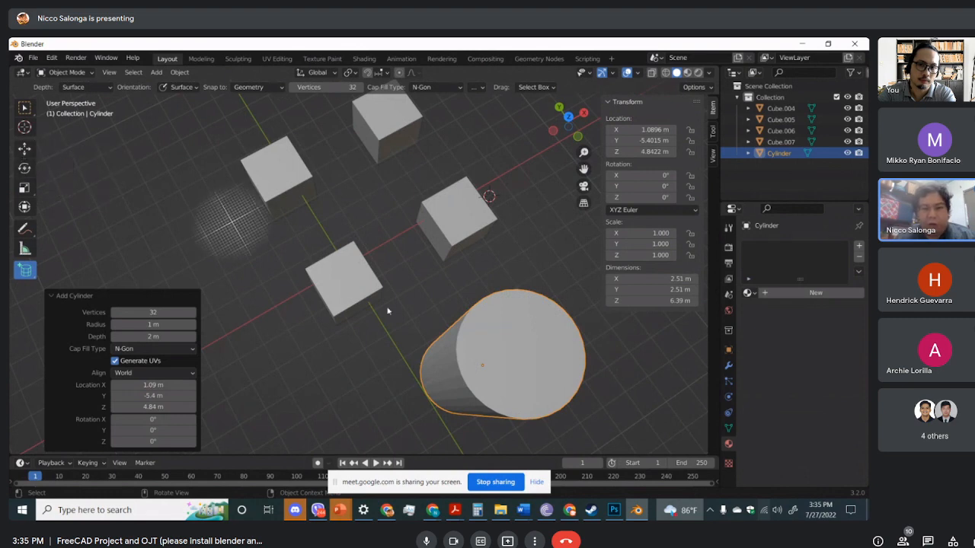
# Set the cylinder's X and Y dimensions to 3 m each
pyautogui.moveTo(25, 107); pyautogui.dragTo(65, 108)
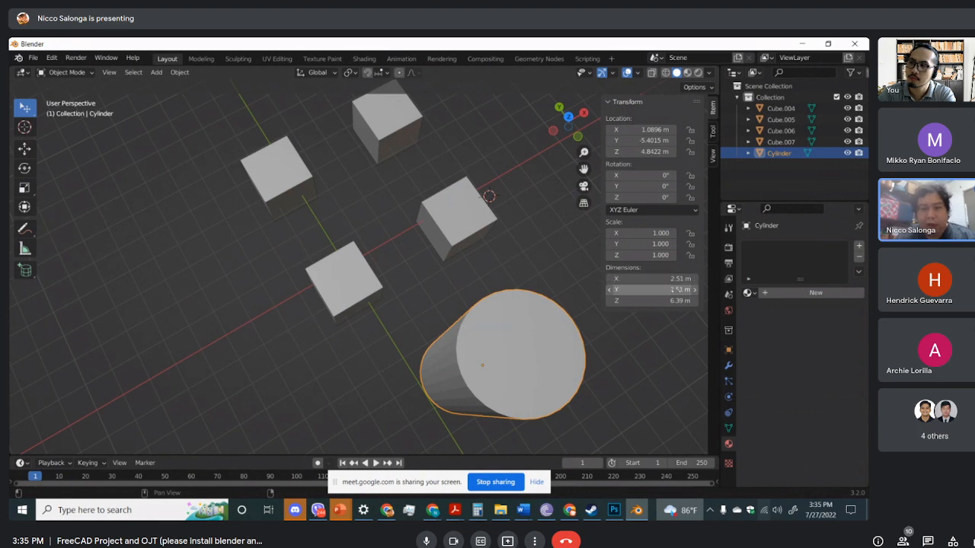
pyautogui.click(669, 279)
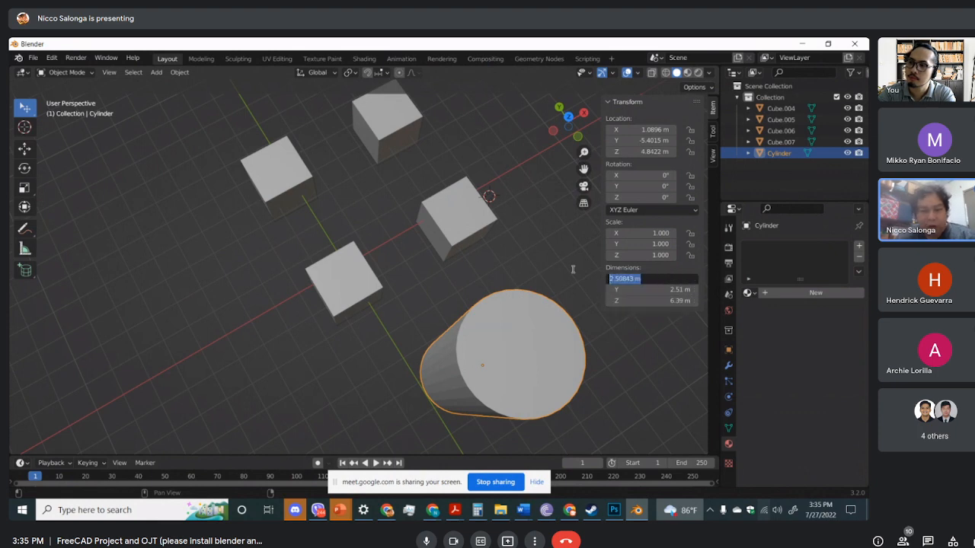
pyautogui.write('3')
pyautogui.press('Tab')
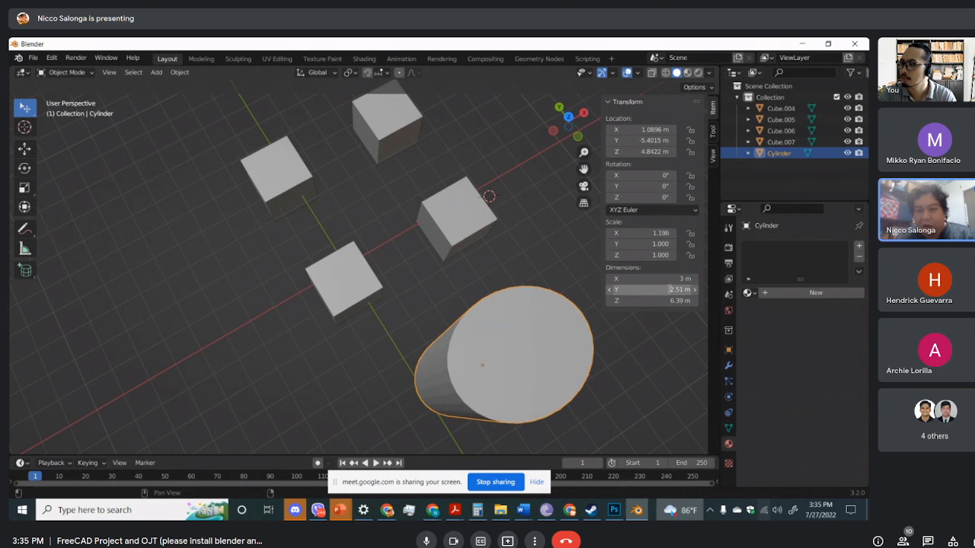
pyautogui.write('3')
pyautogui.press('Return')
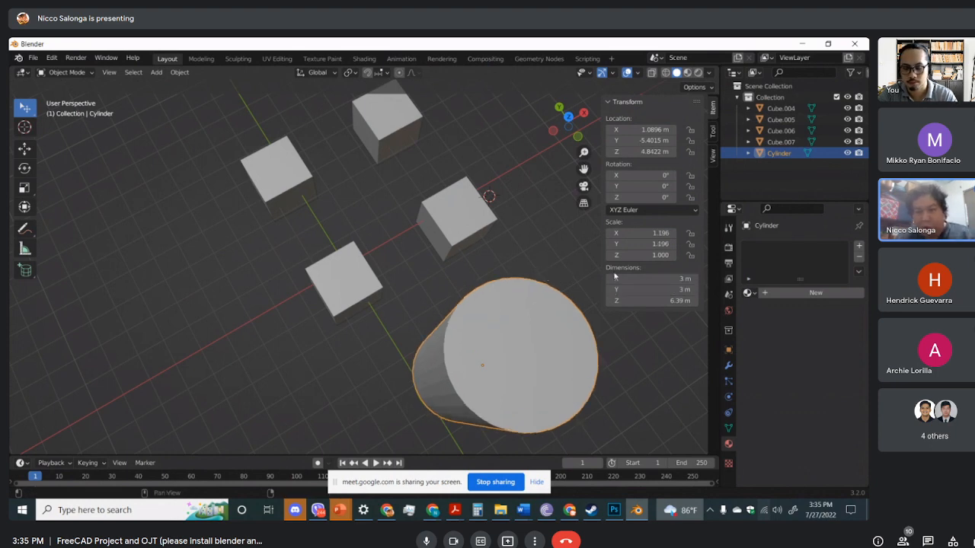
pyautogui.moveTo(549, 374); pyautogui.dragTo(511, 361, button='middle')
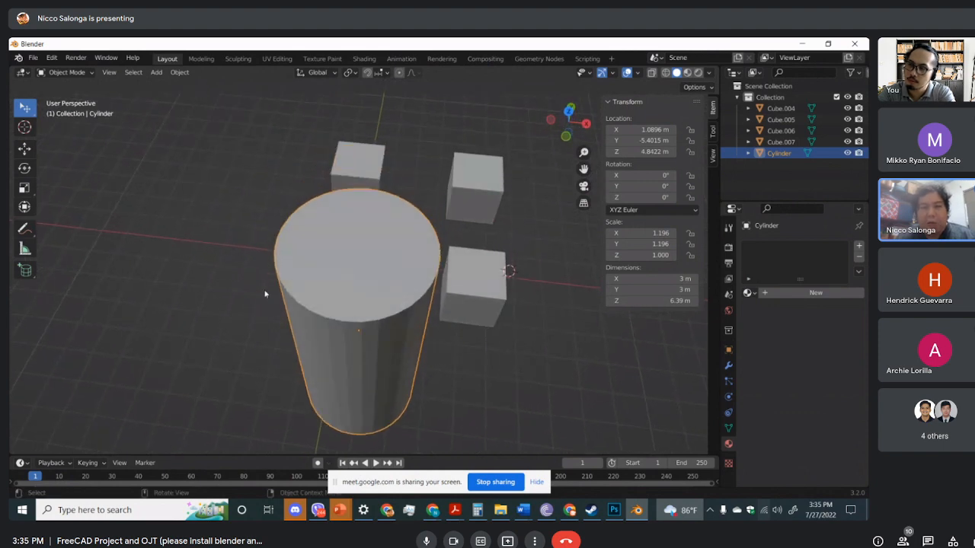
# Rotate the cylinder freely with the Rotate tool to about 58.4° in X, 25.5° in Y and 71° in Z
pyautogui.moveTo(247, 279); pyautogui.dragTo(43, 169, button='middle')
pyautogui.click(25, 168)
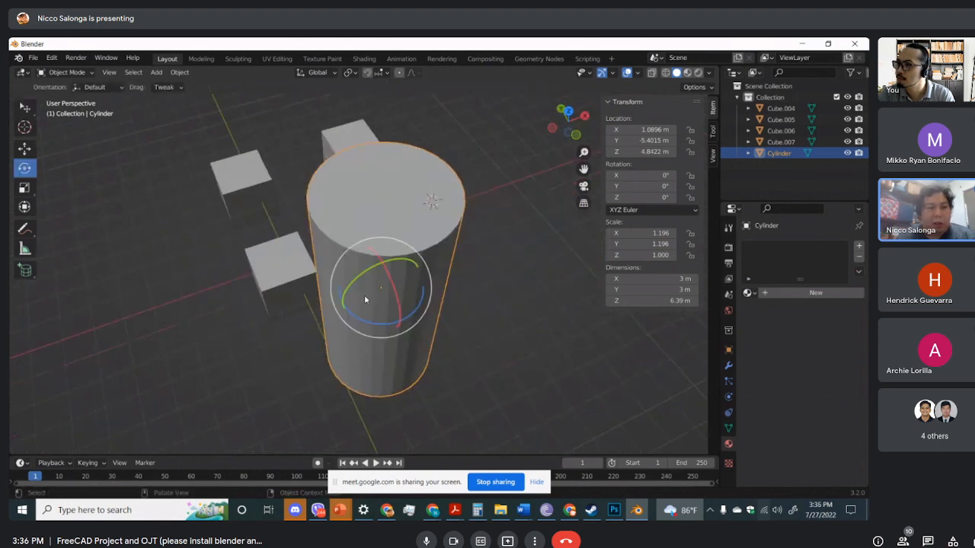
pyautogui.moveTo(364, 295); pyautogui.dragTo(493, 378)
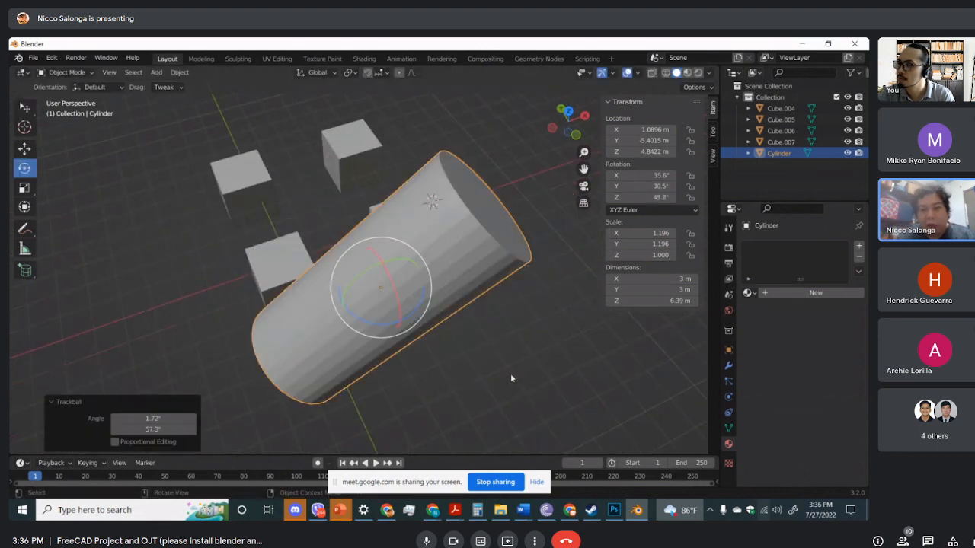
pyautogui.moveTo(409, 292); pyautogui.dragTo(442, 301)
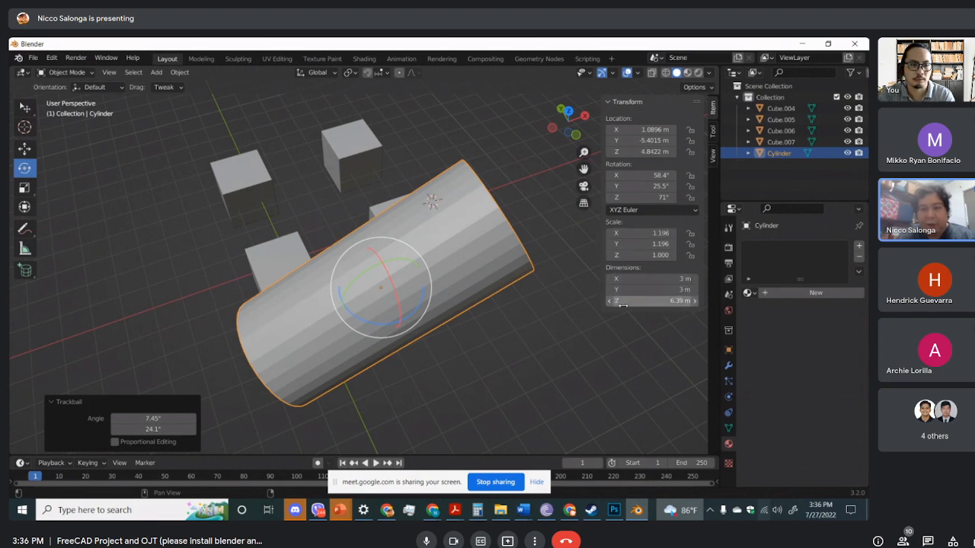
pyautogui.moveTo(539, 320); pyautogui.dragTo(505, 321, button='middle')
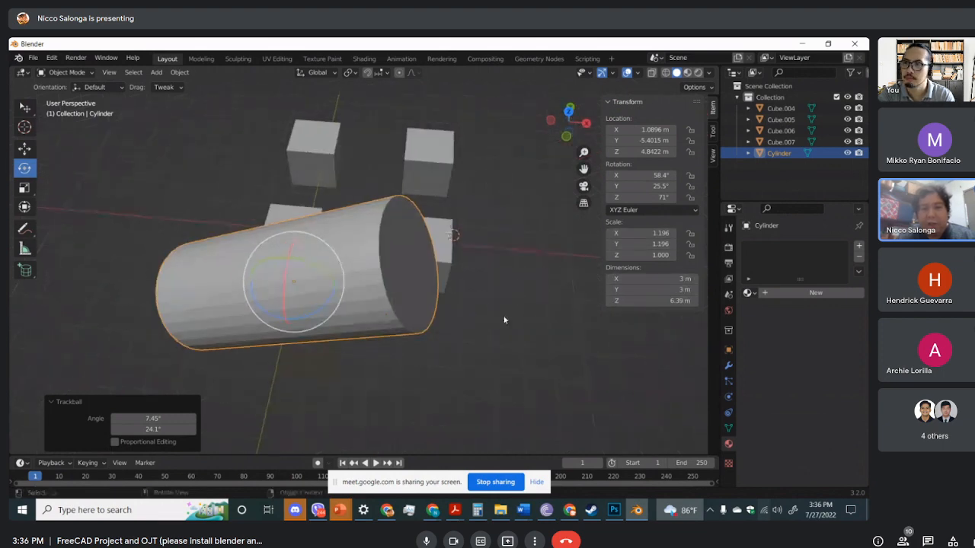
# Set the cylinder's X and Y dimensions to 1 m each
pyautogui.click(670, 280)
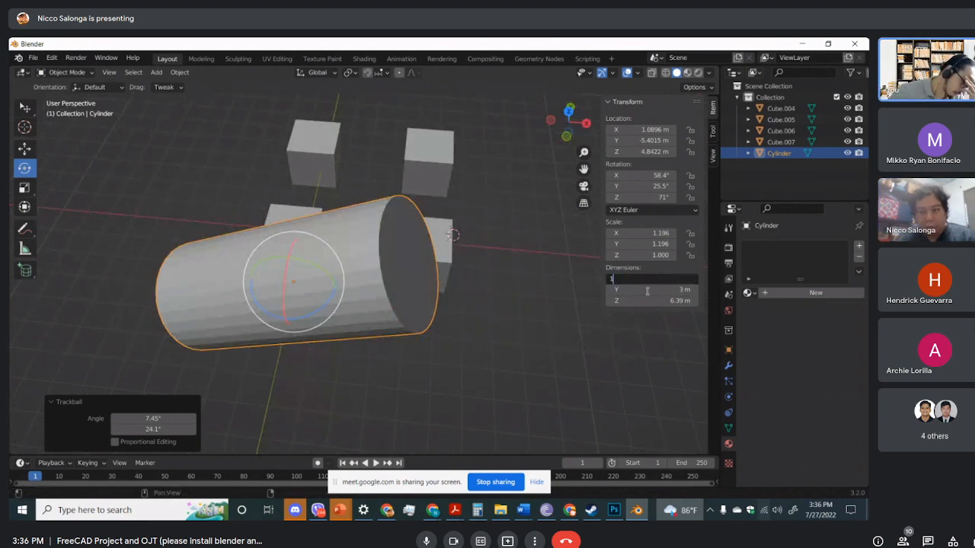
pyautogui.write('1')
pyautogui.press('Return')
pyautogui.click(664, 289)
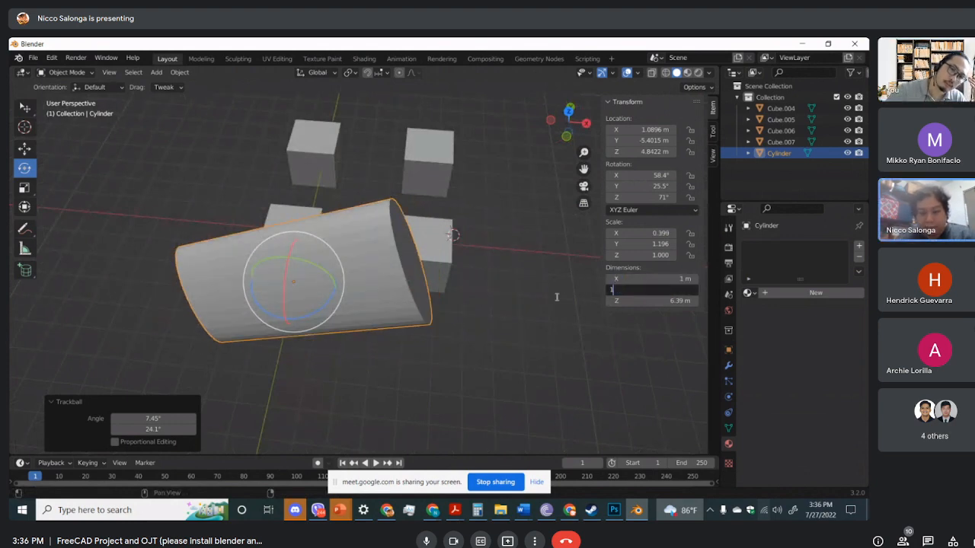
pyautogui.write('1')
pyautogui.press('Return')
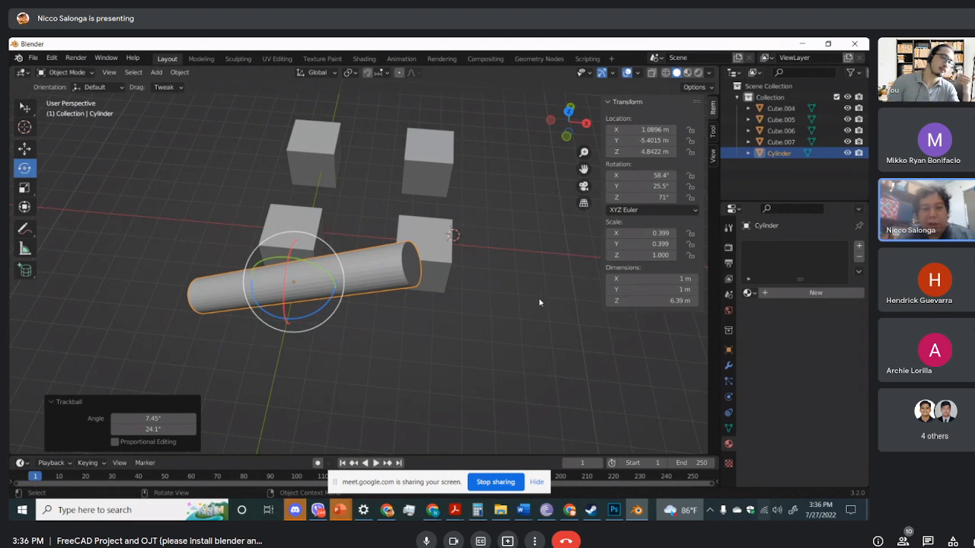
# Set the cylinder's Z dimension to 5 m, and finally reduce it to 2 m
pyautogui.click(640, 301)
pyautogui.write('5')
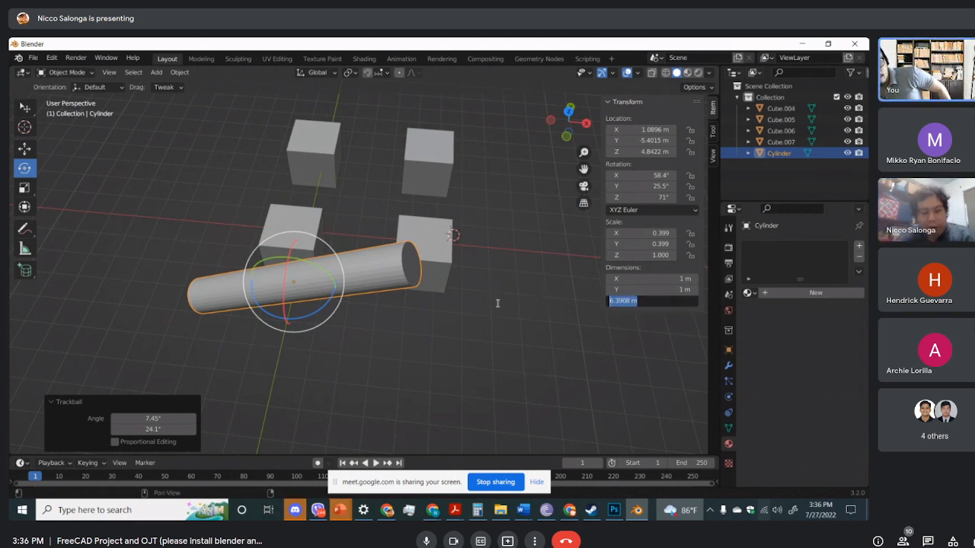
pyautogui.press('Return')
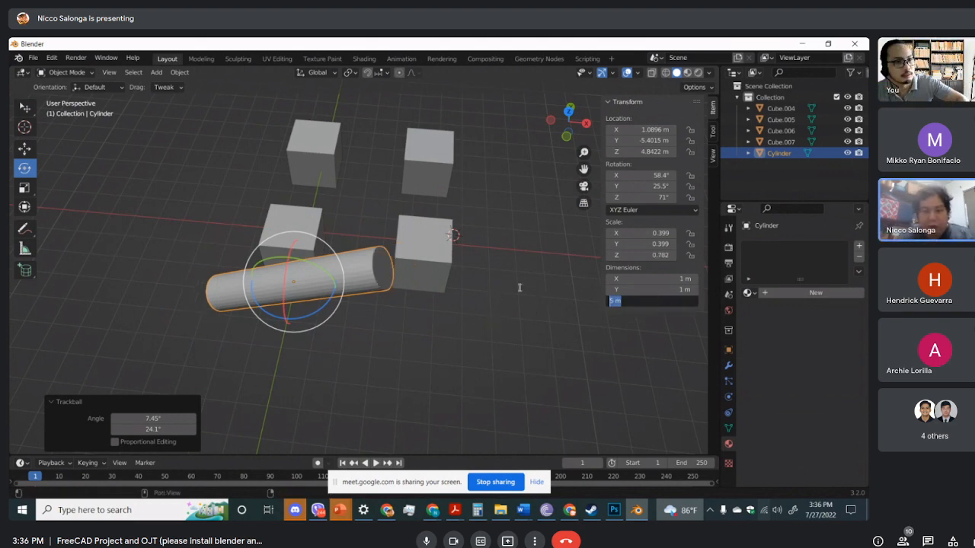
pyautogui.write('2')
pyautogui.press('Return')
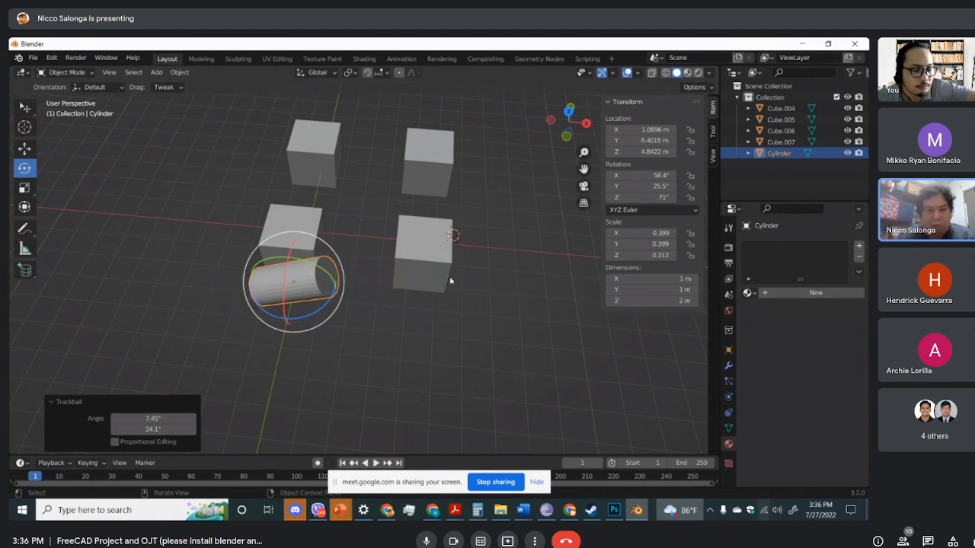
# Rotate the cylinder with the Rotate tool to about 608° in X, 739° in Y and -80.3° in Z
pyautogui.moveTo(221, 324); pyautogui.dragTo(339, 293, button='middle')
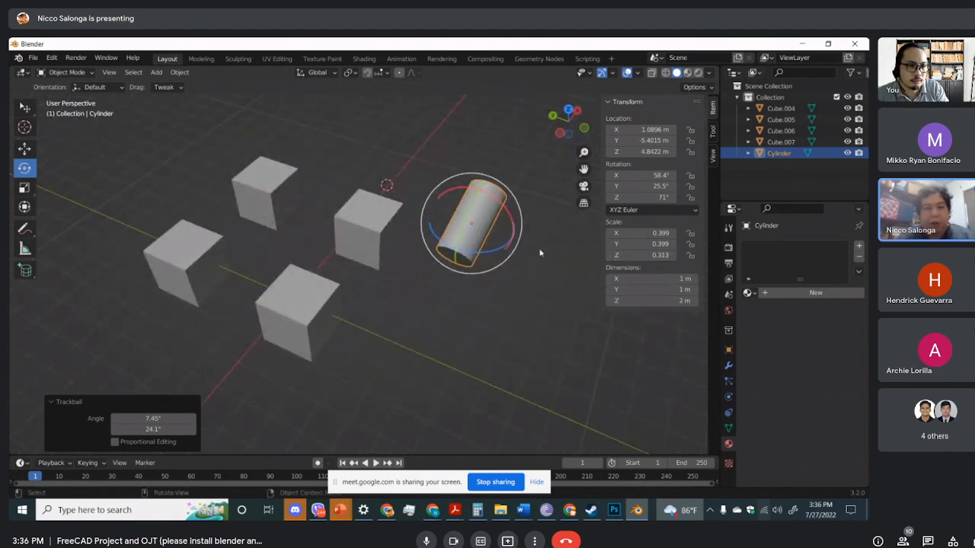
pyautogui.moveTo(495, 229); pyautogui.dragTo(374, 250, button='middle')
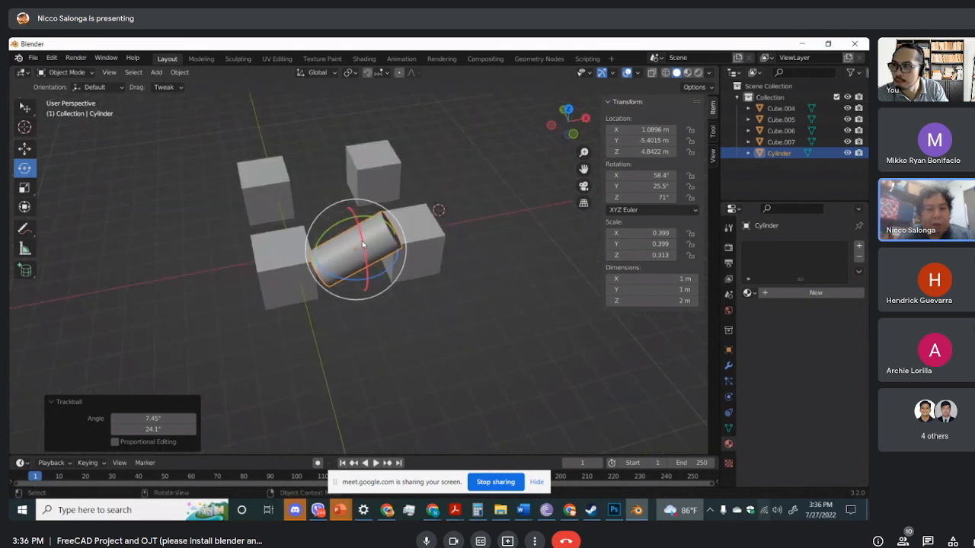
pyautogui.moveTo(362, 241); pyautogui.dragTo(638, 241)
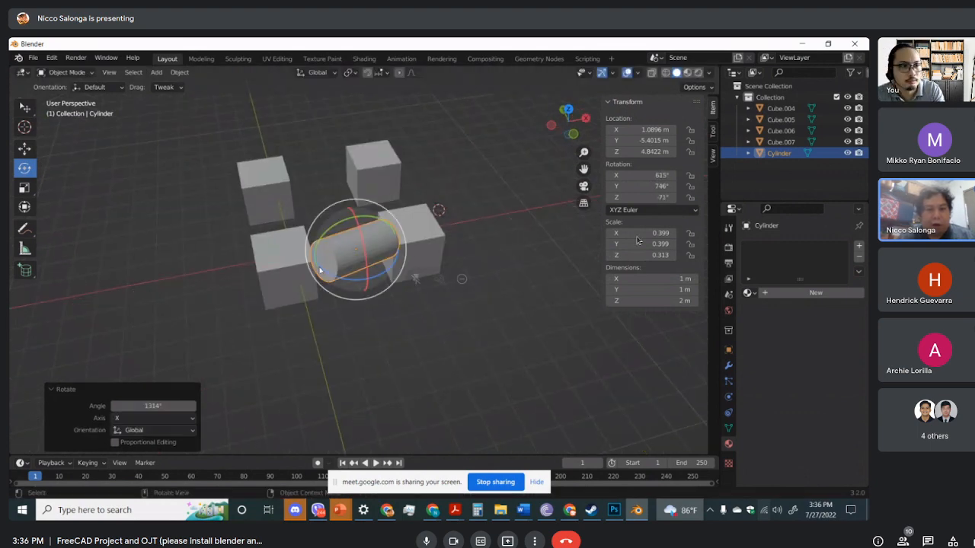
pyautogui.moveTo(274, 249); pyautogui.dragTo(393, 252, button='middle')
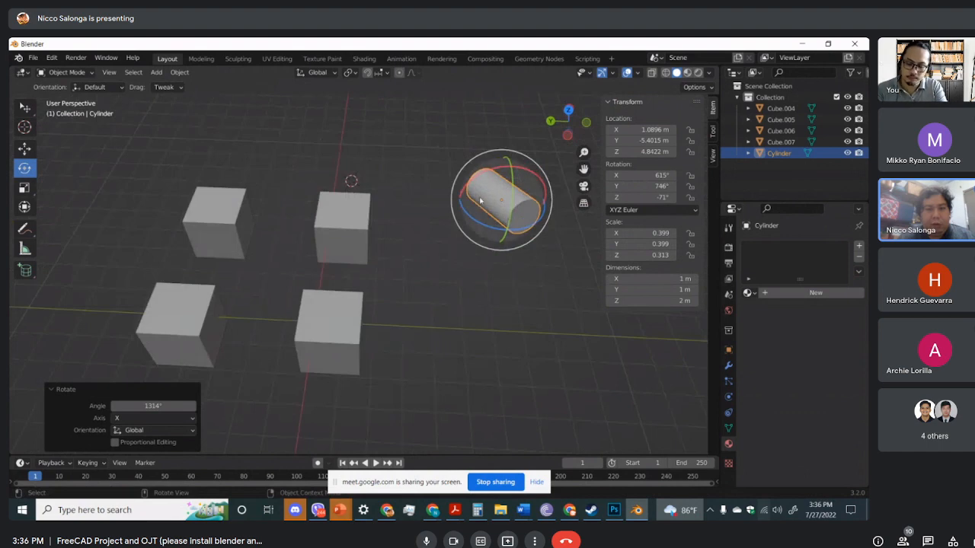
pyautogui.moveTo(480, 200); pyautogui.dragTo(362, 200)
# Move the cylinder between the front cubes with the Transform tool, to about X 2.53 m, Y -3.40 m and Z 0.86 m
pyautogui.click(31, 206)
pyautogui.hotkey('ctrl', 'z')
pyautogui.moveTo(436, 144); pyautogui.dragTo(43, 211, button='middle')
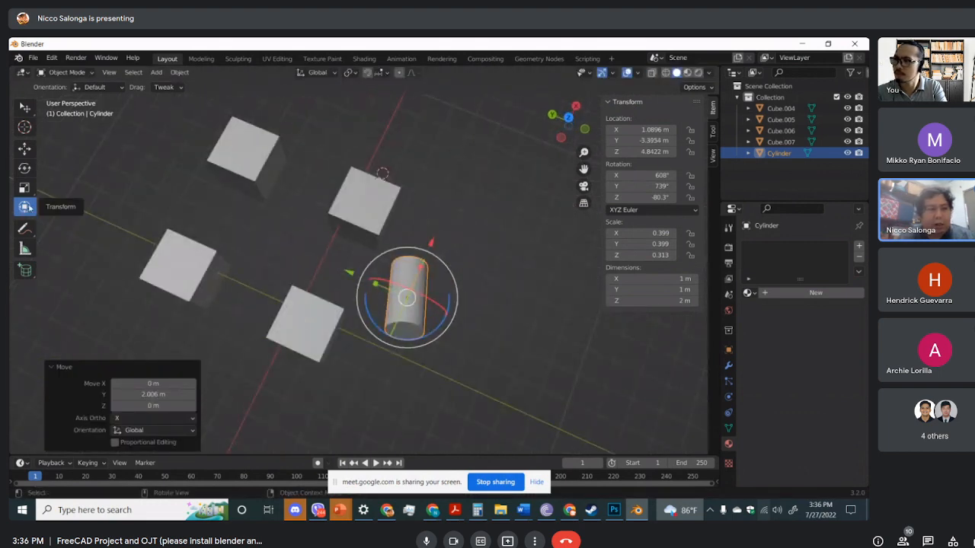
pyautogui.moveTo(496, 319); pyautogui.dragTo(315, 96, button='middle')
pyautogui.moveTo(315, 95); pyautogui.dragTo(430, 280)
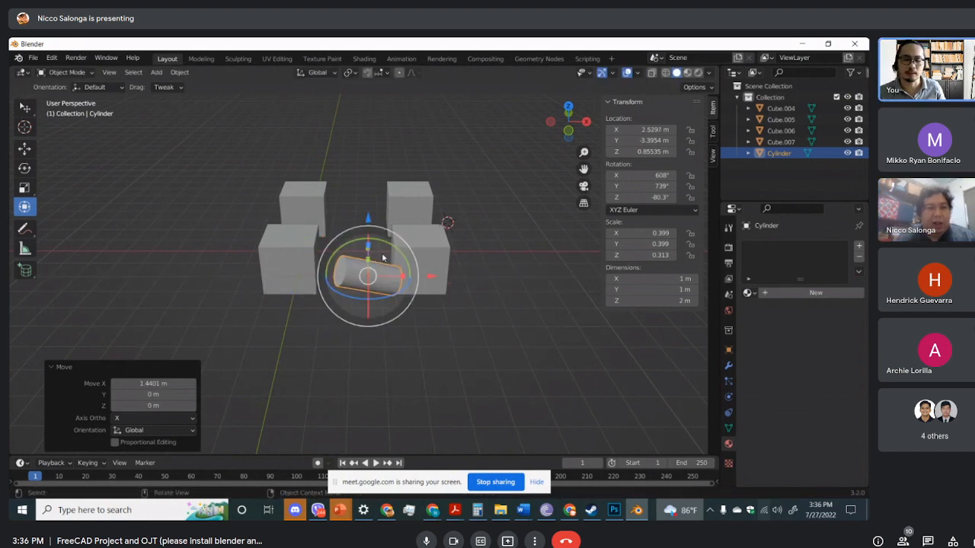
# Select the front cubes in turn, reselect the cylinder and move it freely to about X 4.09 m, Y -3.87 m and Z 0.01 m
pyautogui.click(272, 256)
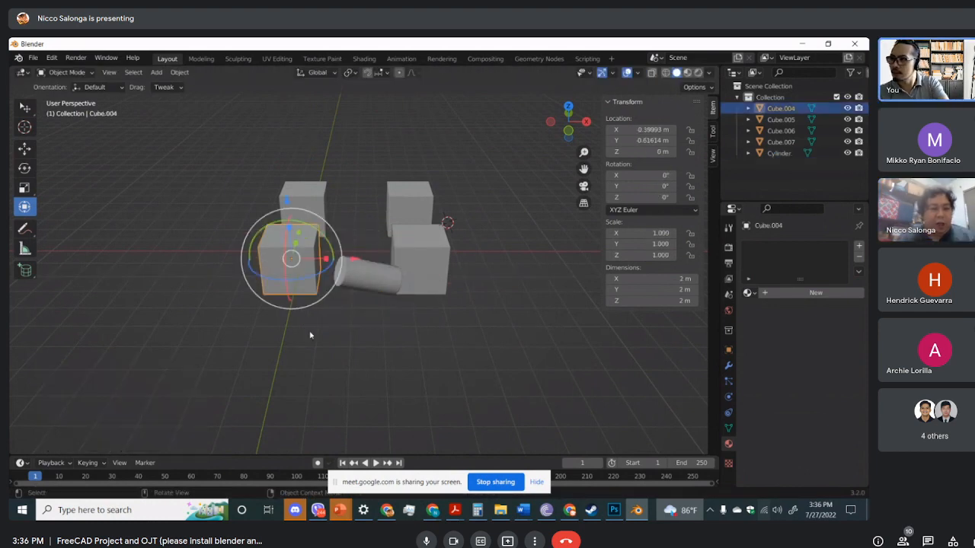
pyautogui.click(428, 263)
pyautogui.click(357, 287)
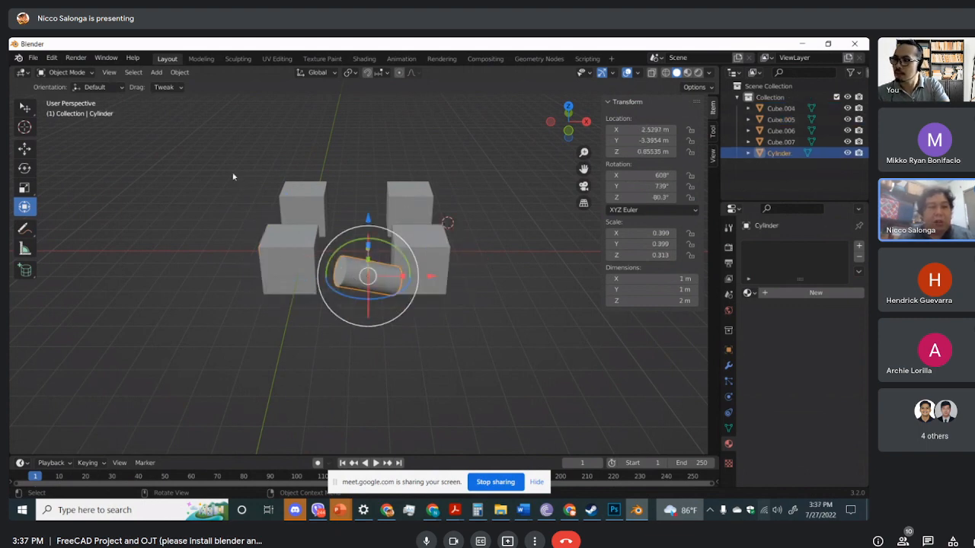
pyautogui.press('g')
pyautogui.click(264, 213)
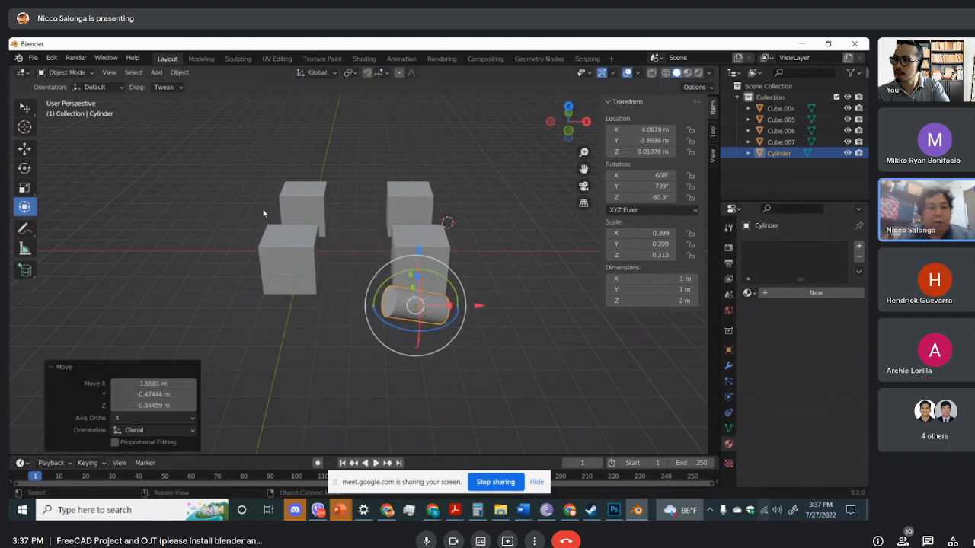
# Try to apply all transforms to the cylinder
pyautogui.click(180, 73)
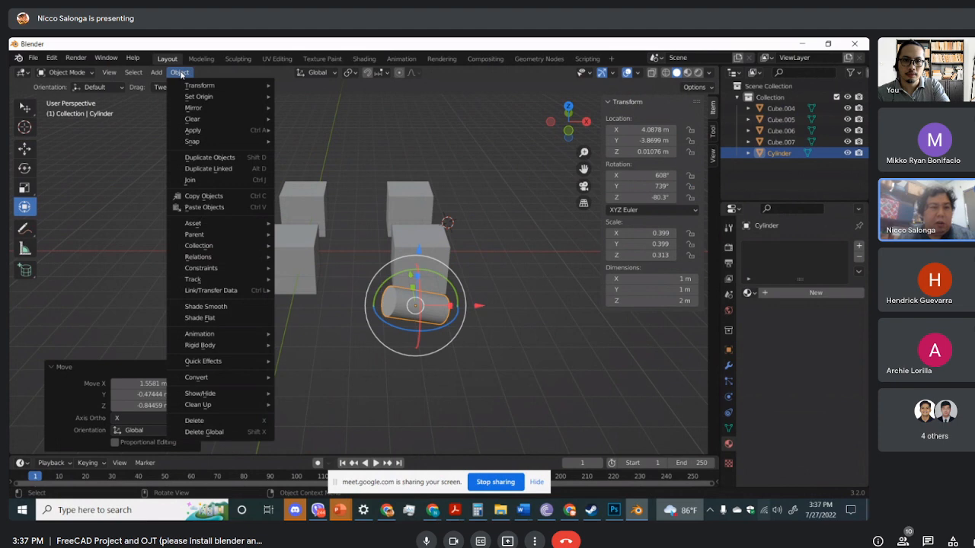
pyautogui.moveTo(194, 134)
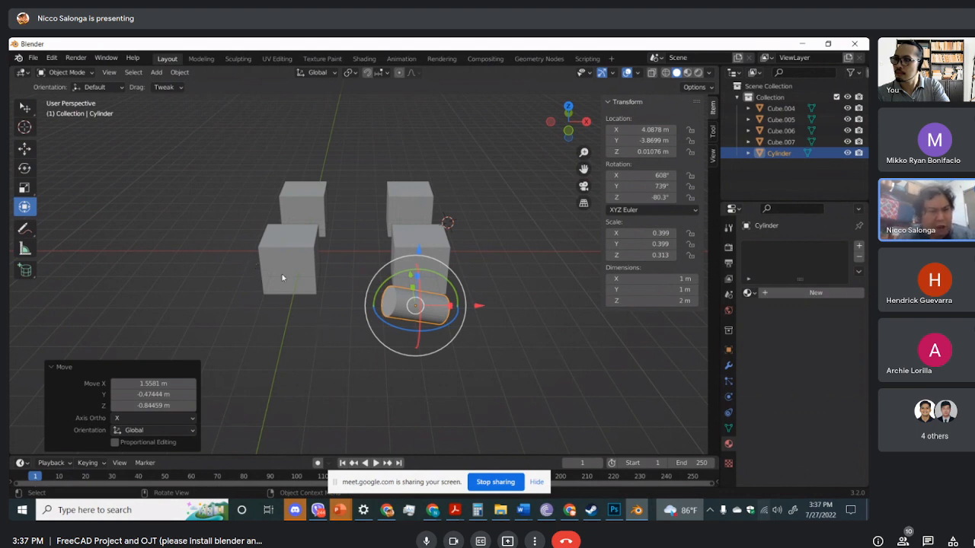
pyautogui.hotkey('shift', 'a')
pyautogui.moveTo(285, 275)
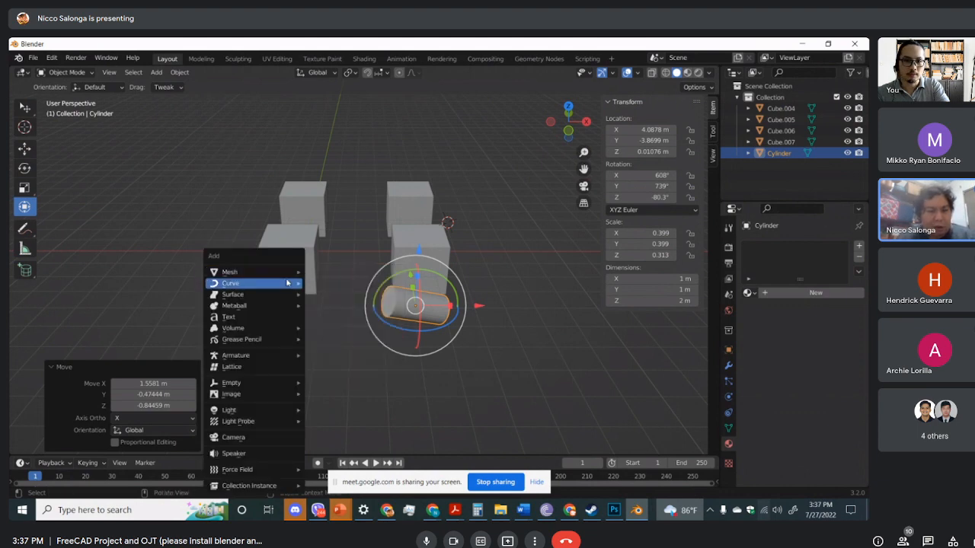
pyautogui.click(246, 156)
pyautogui.hotkey('ctrl', 'a')
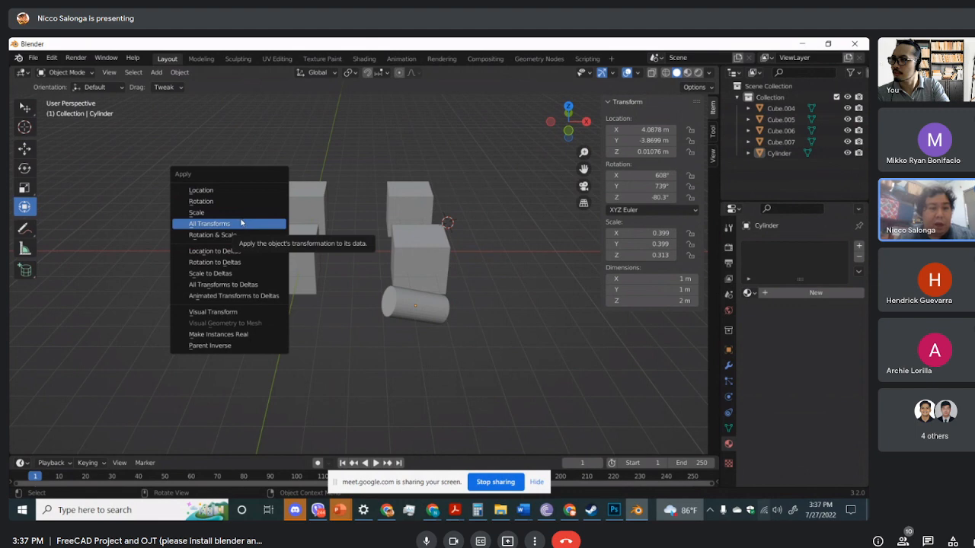
pyautogui.click(244, 224)
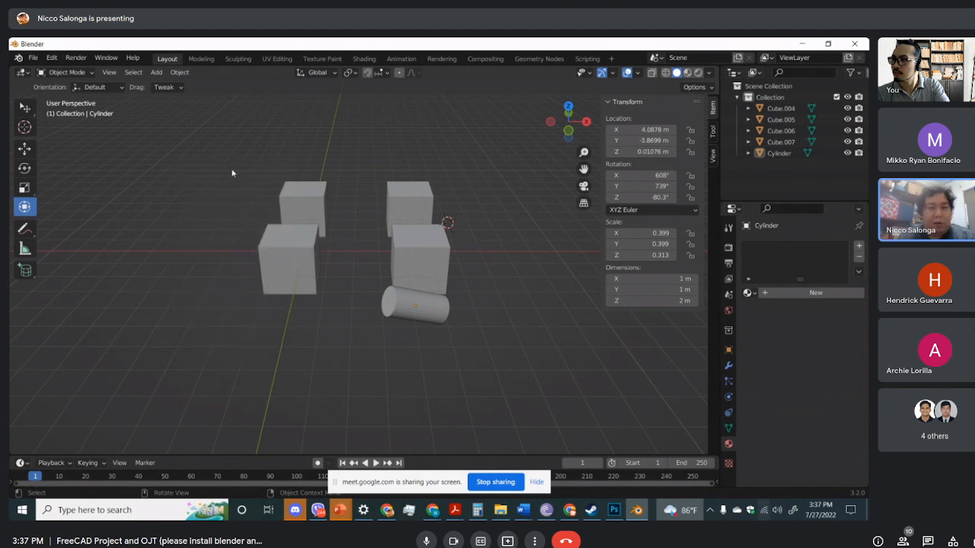
# Reselect the cylinder and move it freely to about X 3.55 m, Y -3.61 m and Z 0.91 m
pyautogui.click(406, 311)
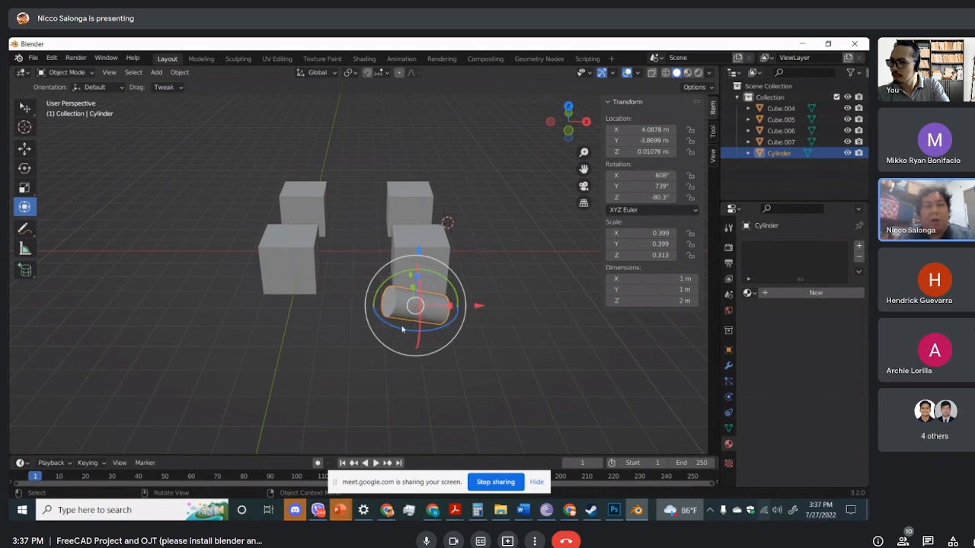
pyautogui.moveTo(316, 305); pyautogui.dragTo(432, 306, button='middle')
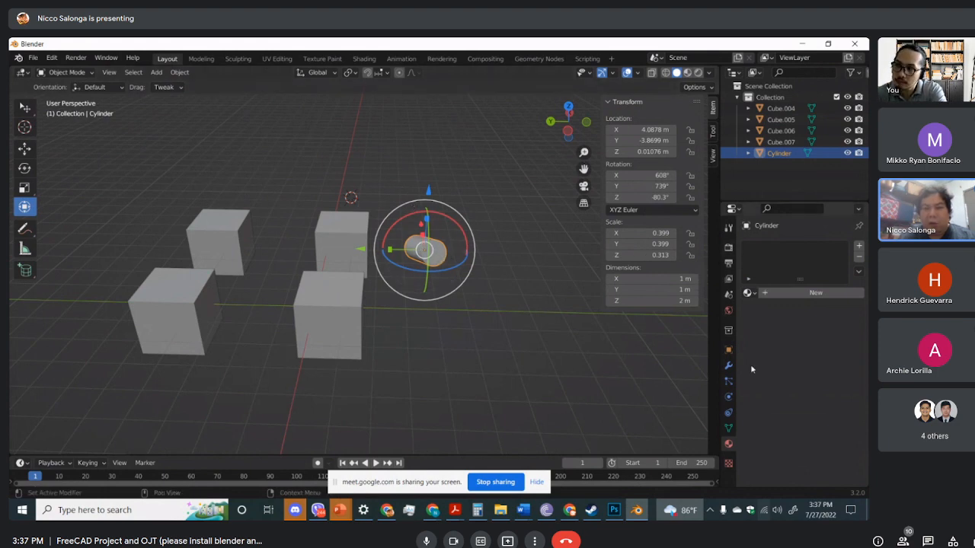
pyautogui.moveTo(504, 258); pyautogui.dragTo(352, 272, button='middle')
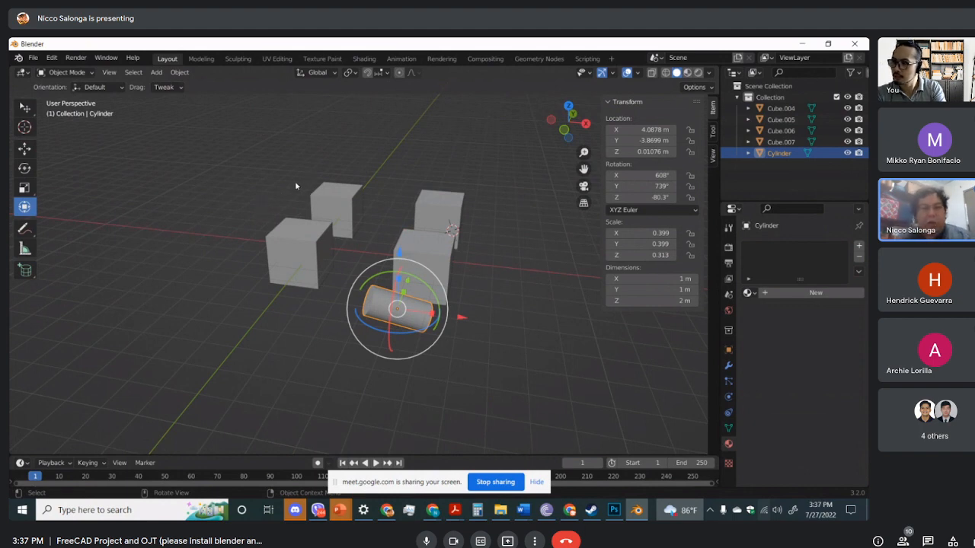
pyautogui.moveTo(377, 194); pyautogui.dragTo(231, 284, button='middle')
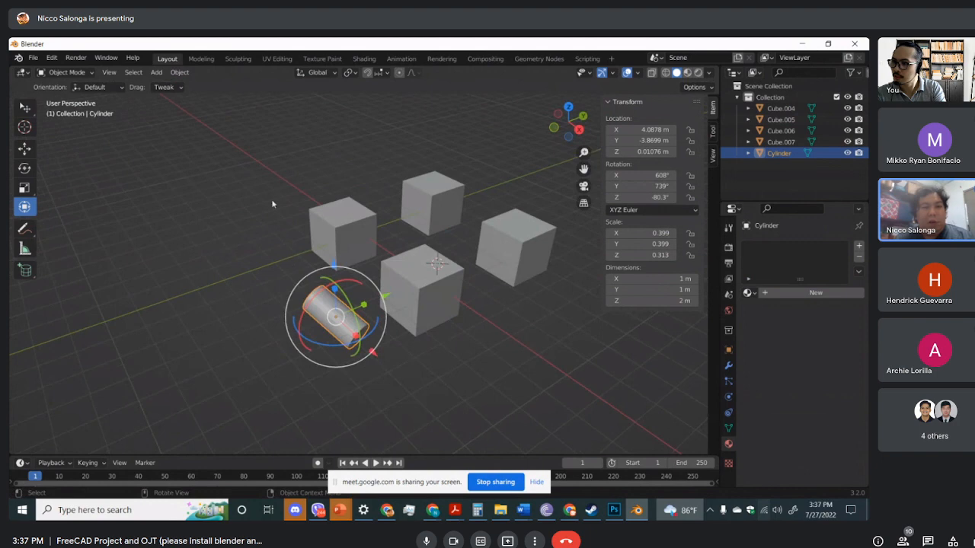
pyautogui.press('g')
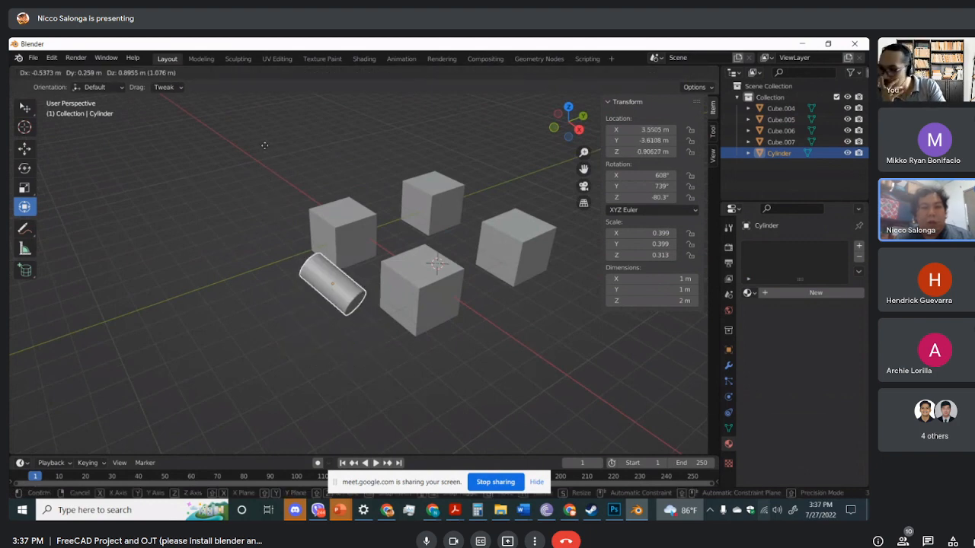
pyautogui.click(276, 228)
# Lower the cylinder by about 1.06 m along the Z axis only
pyautogui.moveTo(276, 228); pyautogui.dragTo(358, 229, button='middle')
pyautogui.press('g')
pyautogui.press('z')
pyautogui.click(434, 228)
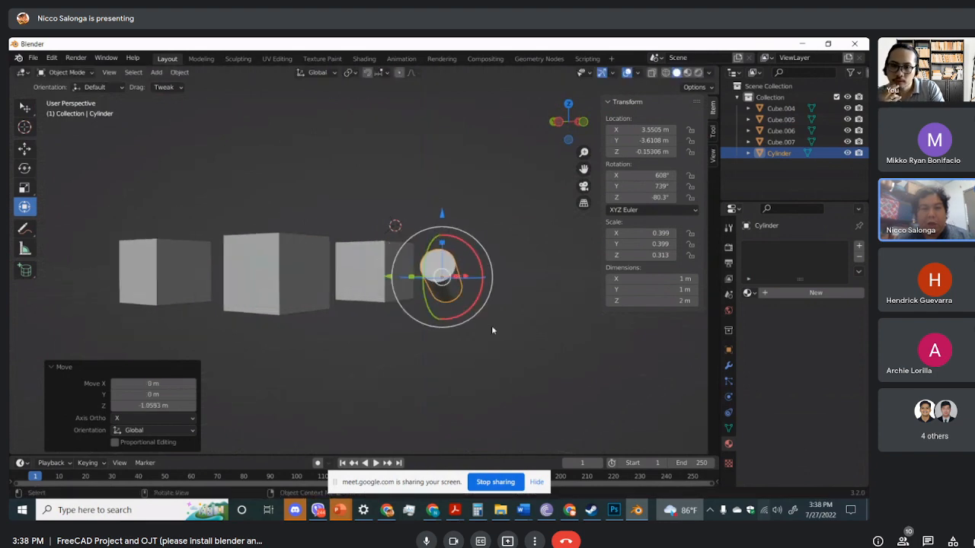
pyautogui.moveTo(491, 326); pyautogui.dragTo(393, 363, button='middle')
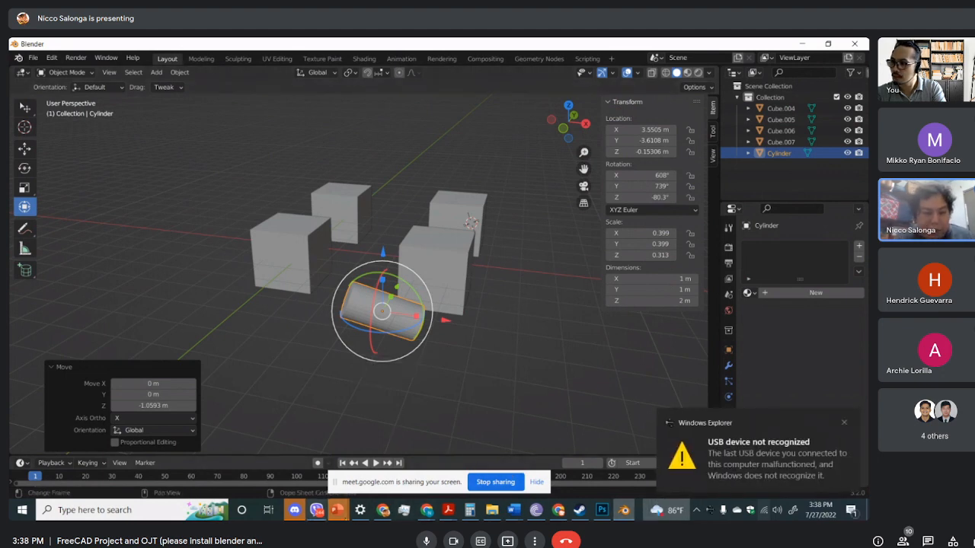
# Switch to the Google Meet call window and open the in-call messages
pyautogui.click(384, 510)
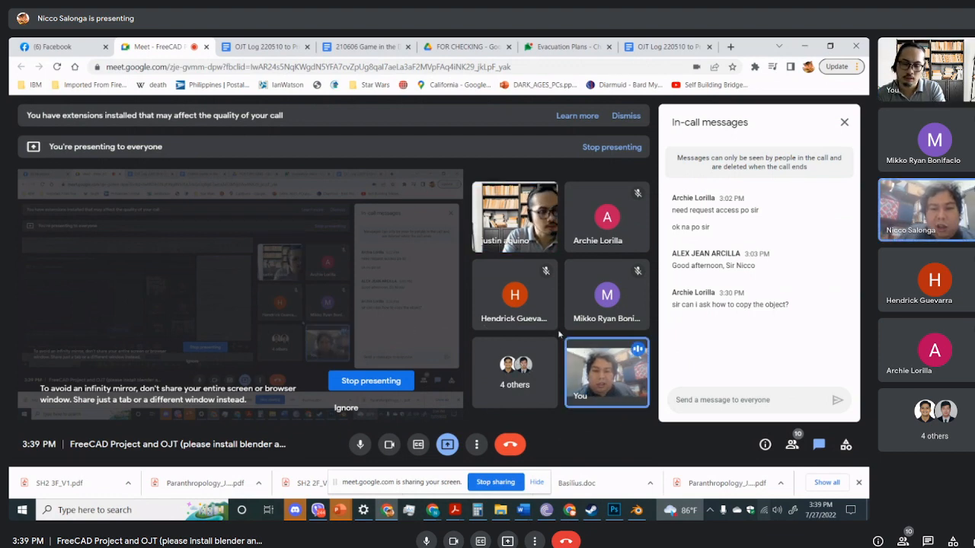
pyautogui.moveTo(597, 387)
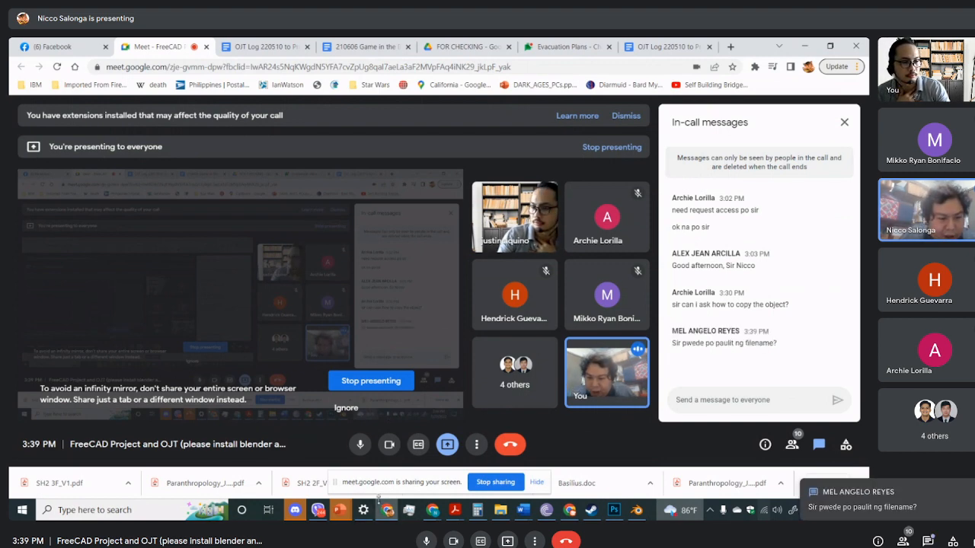
pyautogui.hotkey('ctrl', 'alt', 'c')
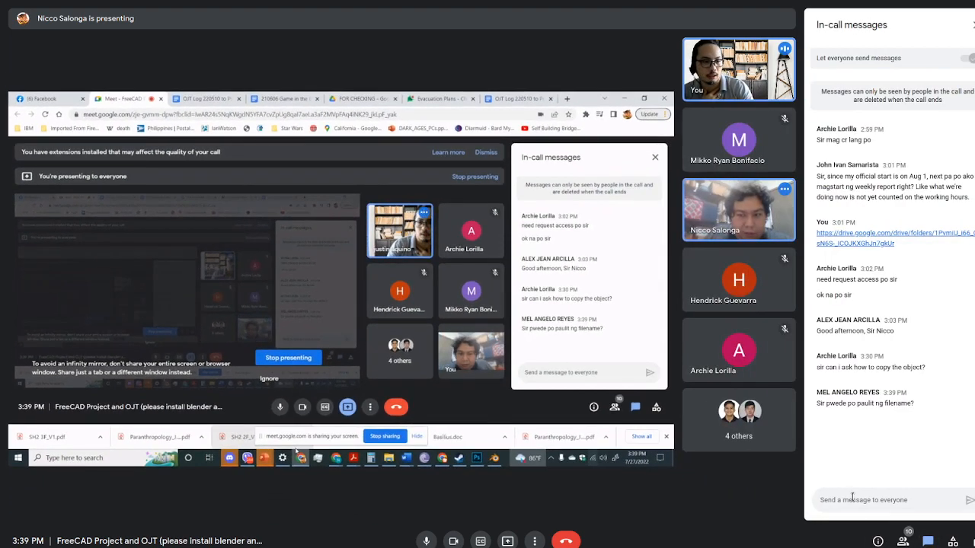
# Draft the chat message "date name" to everyone in the call, and erase it without sending
pyautogui.write('date name')
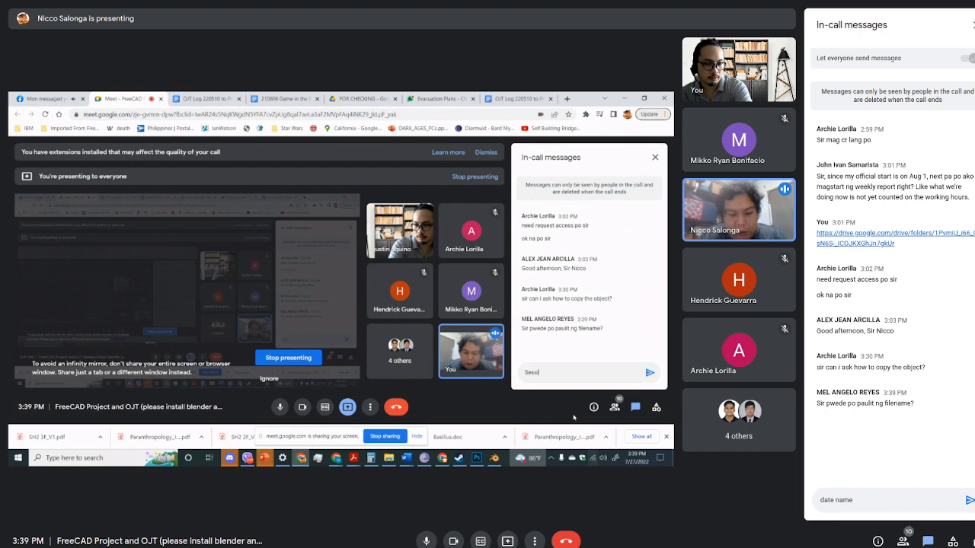
pyautogui.press('BackSpace')
pyautogui.press('BackSpace')
pyautogui.press('BackSpace')
pyautogui.press('BackSpace')
pyautogui.press('BackSpace')
pyautogui.press('BackSpace')
pyautogui.press('BackSpace')
pyautogui.press('BackSpace')
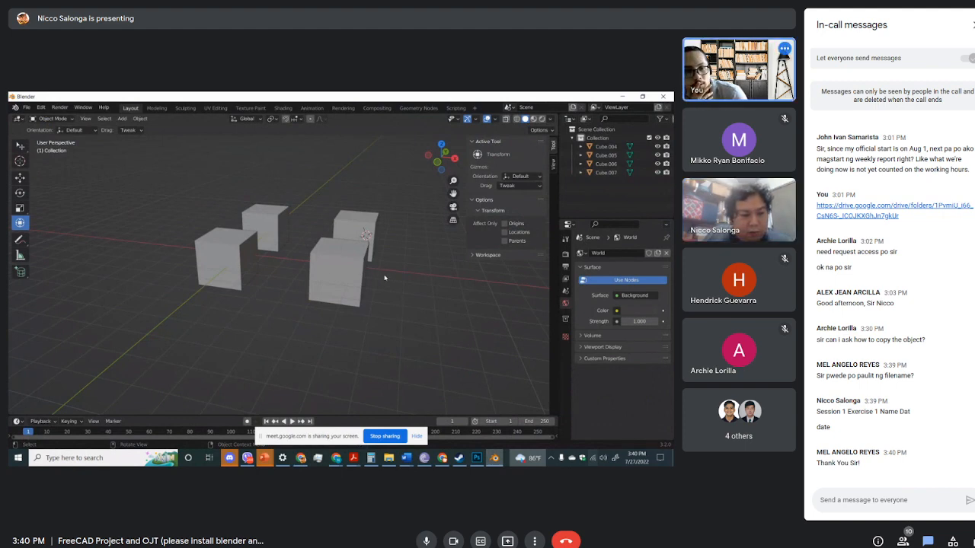
# Check the list of people in the call and close it
pyautogui.click(903, 541)
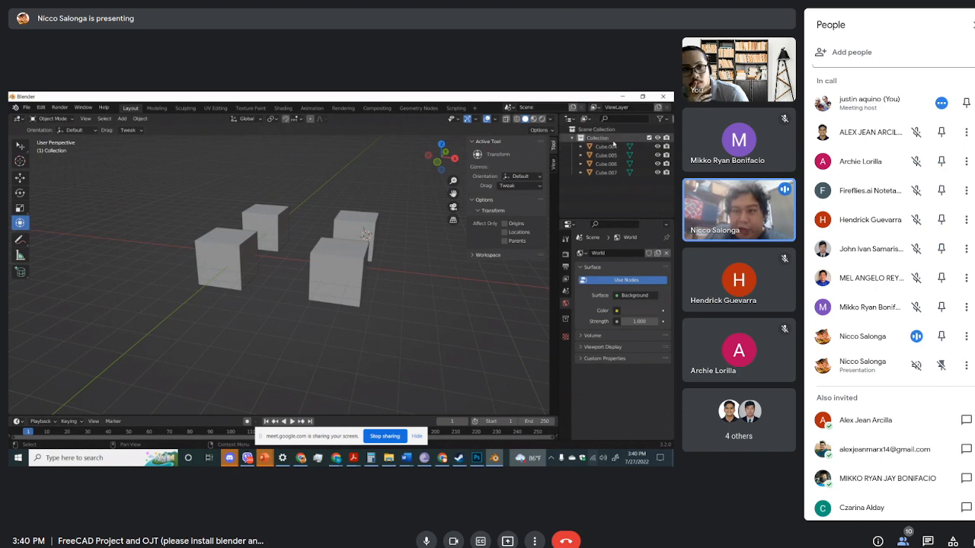
pyautogui.click(973, 24)
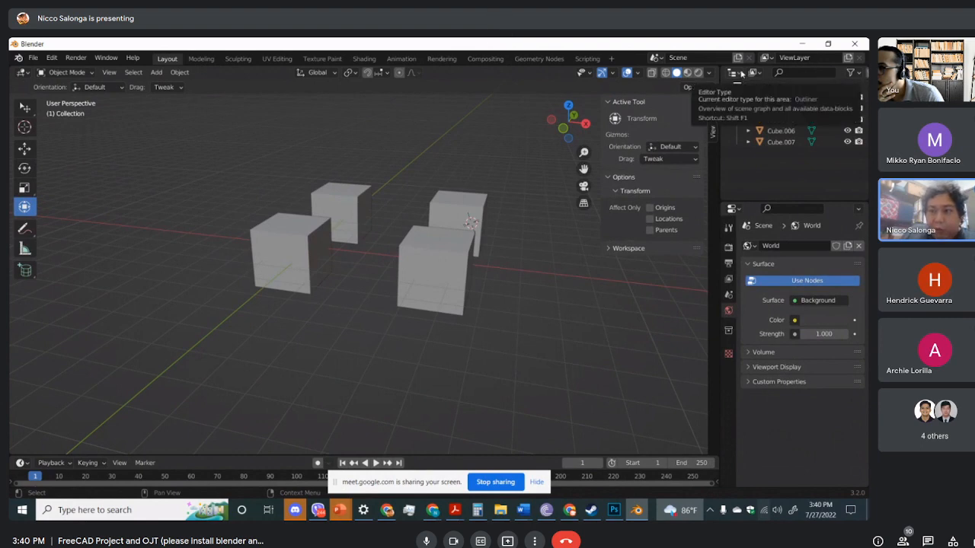
# Examine the Outliner contents in the Video Sequencer, Scenes and Data API display modes, and return to View Layer
pyautogui.click(756, 73)
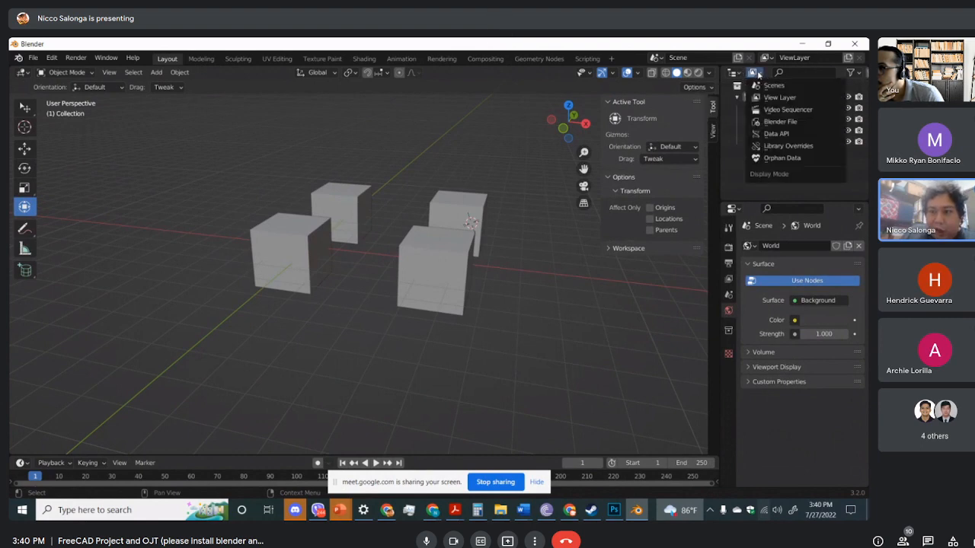
pyautogui.click(769, 97)
pyautogui.click(757, 73)
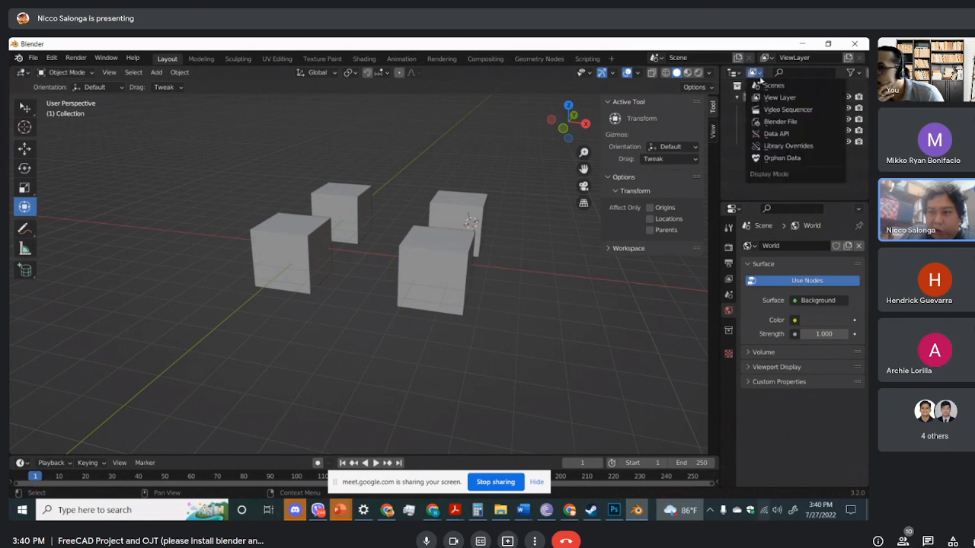
pyautogui.click(771, 109)
pyautogui.click(757, 73)
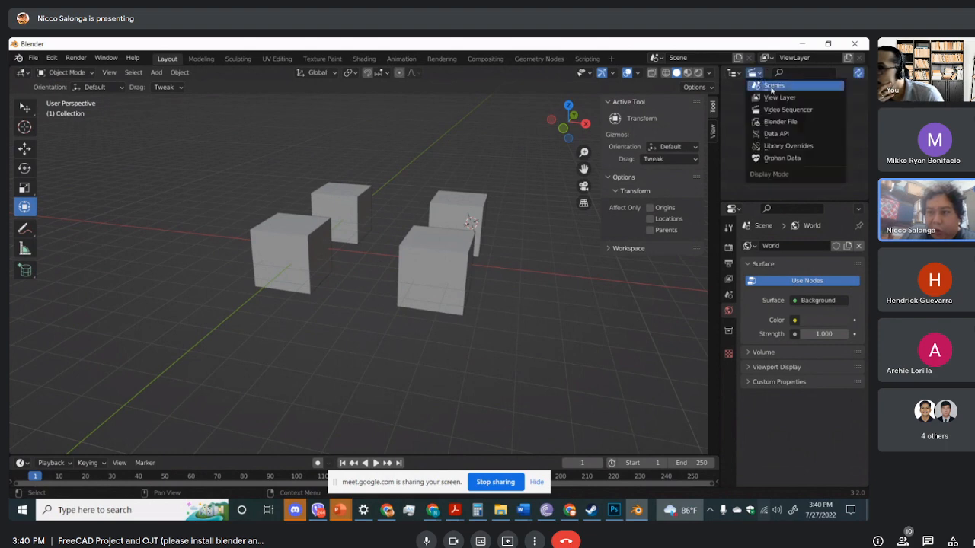
pyautogui.click(773, 85)
pyautogui.click(756, 74)
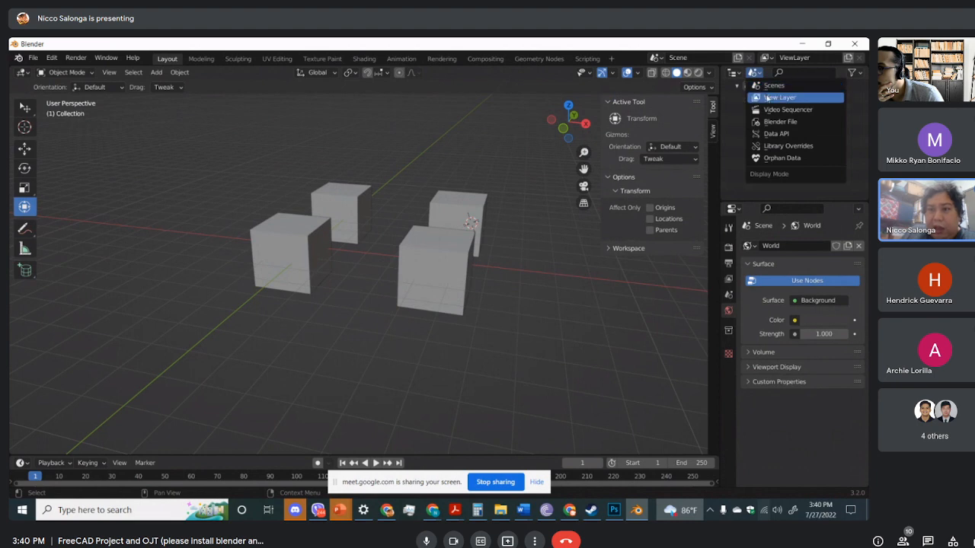
pyautogui.click(767, 98)
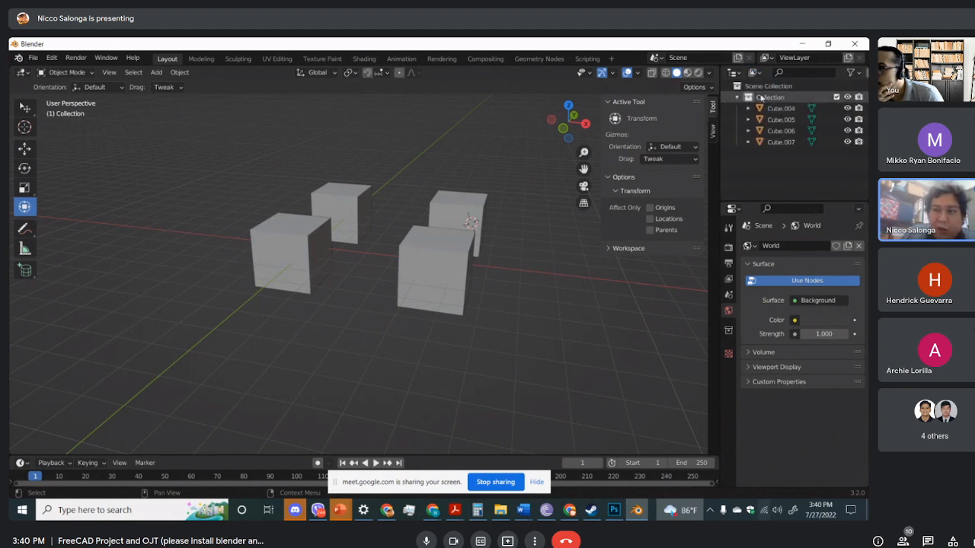
pyautogui.click(754, 72)
pyautogui.click(775, 133)
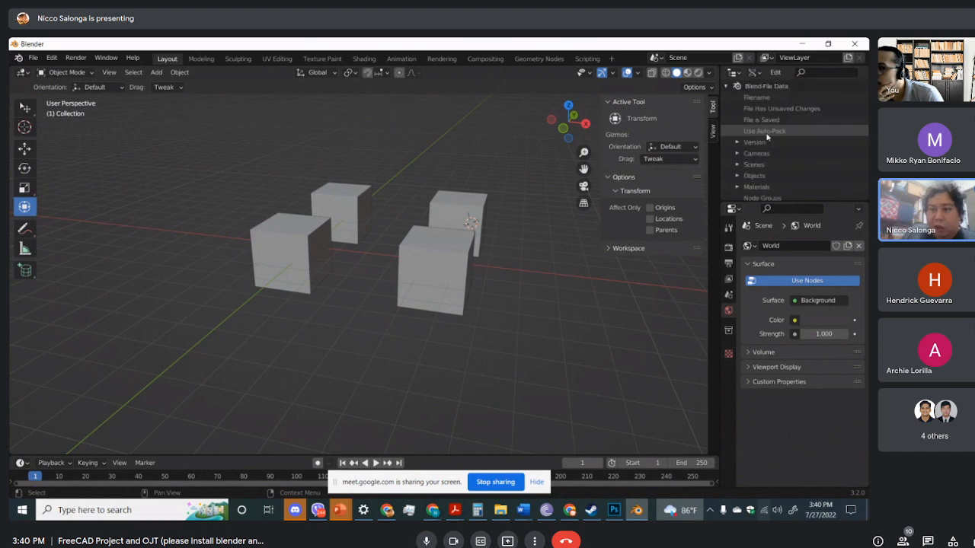
pyautogui.click(754, 73)
pyautogui.click(766, 97)
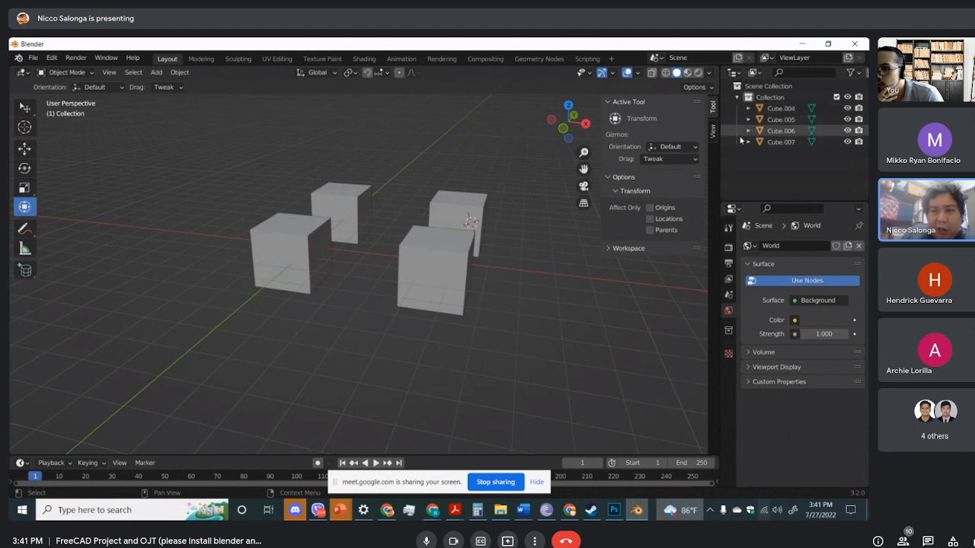
# Activate the Move tool and rename Cube.004 as "Cube 1" in the Outliner
pyautogui.click(309, 249)
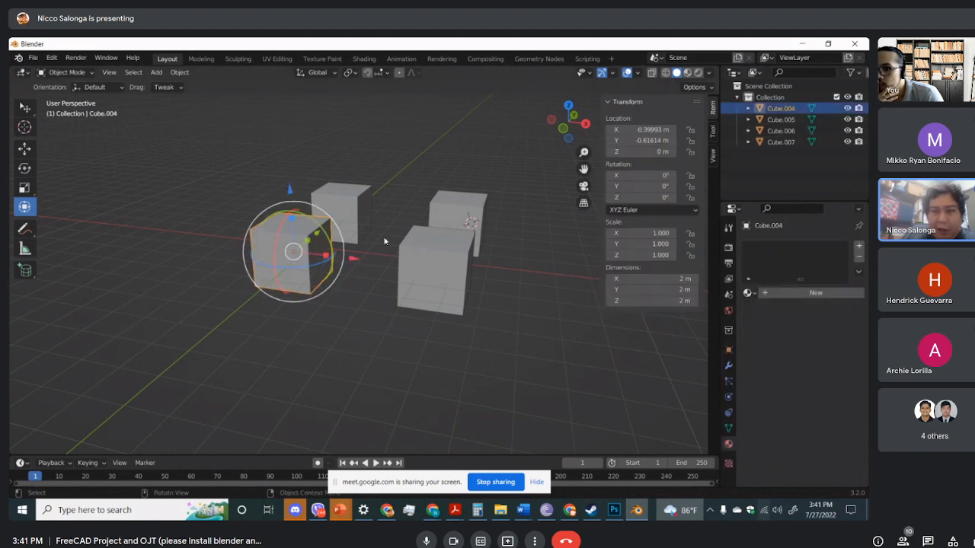
pyautogui.click(24, 148)
pyautogui.doubleClick(773, 109)
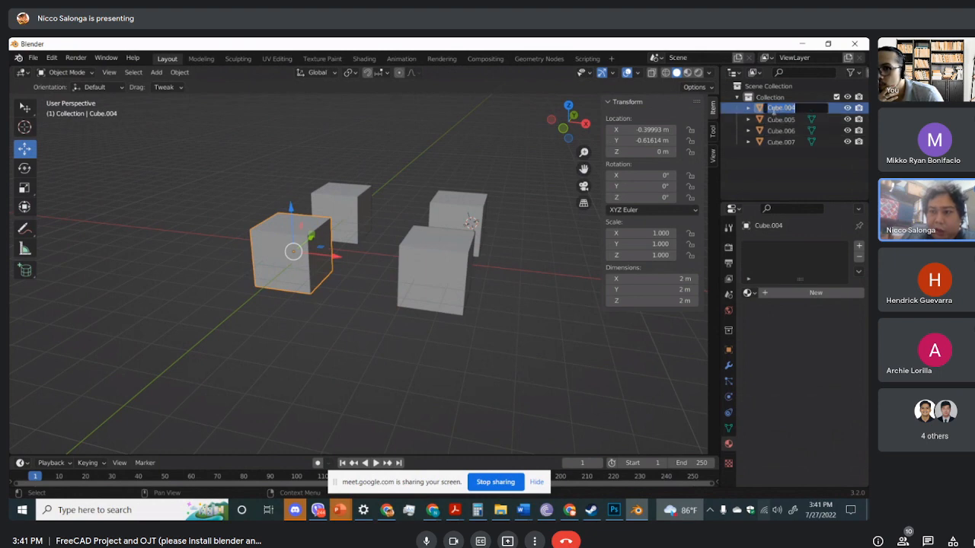
pyautogui.write('Cub')
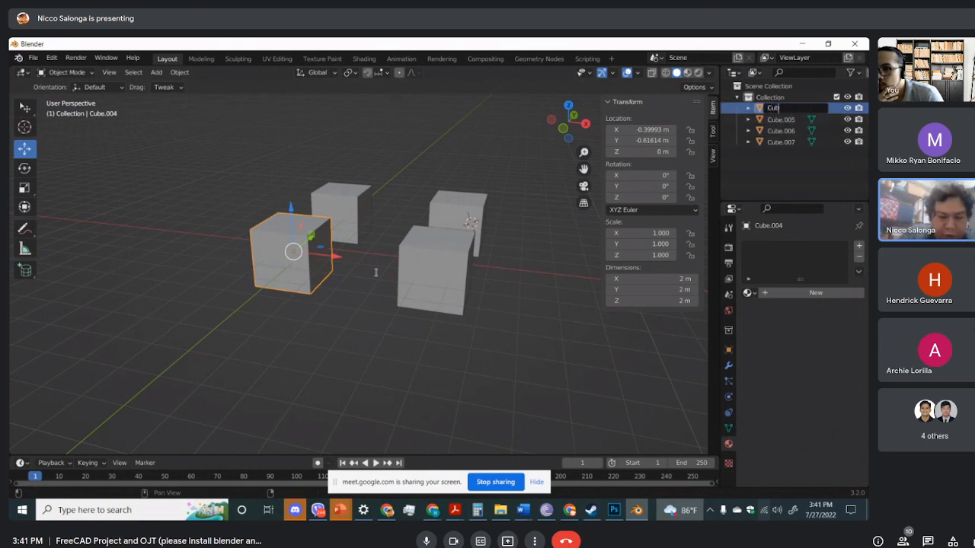
pyautogui.write('e 1')
pyautogui.press('Return')
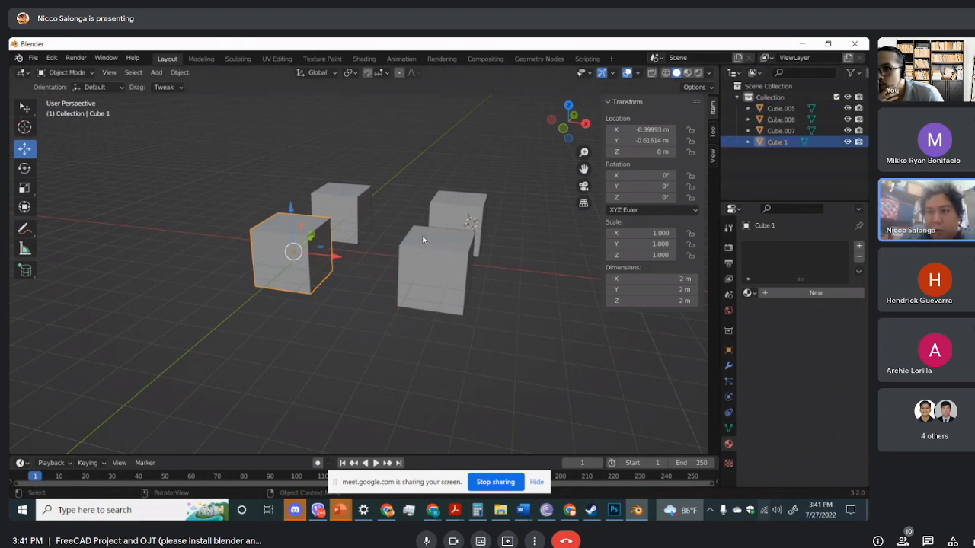
# Select the nearest cube, Cube.005, in the viewport and rename it as "Cube 2" in the Outliner
pyautogui.click(457, 274)
pyautogui.doubleClick(781, 108)
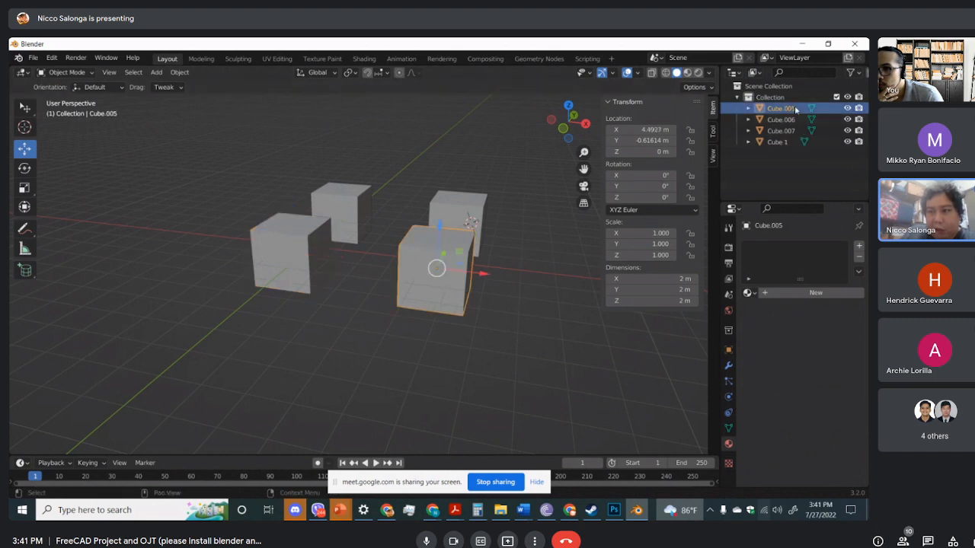
pyautogui.doubleClick(797, 107)
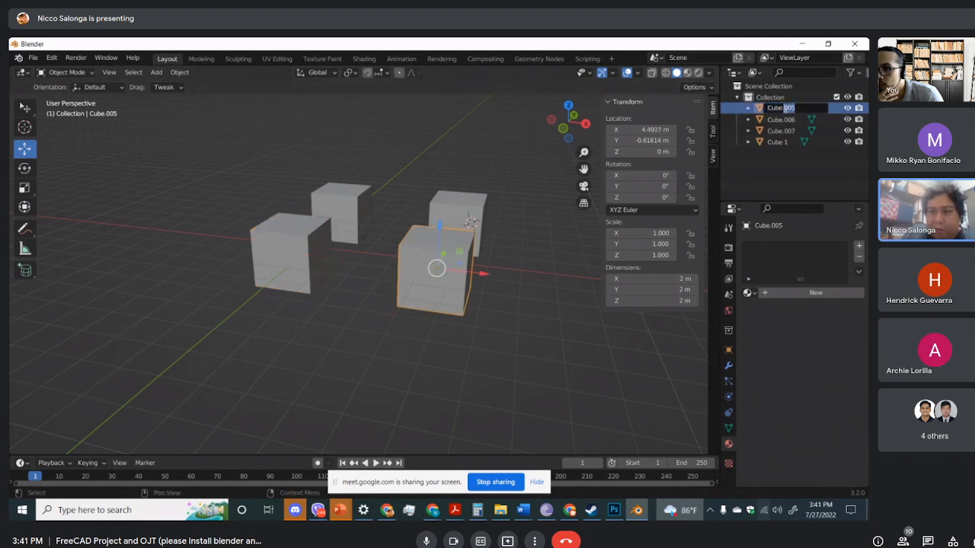
pyautogui.press('BackSpace')
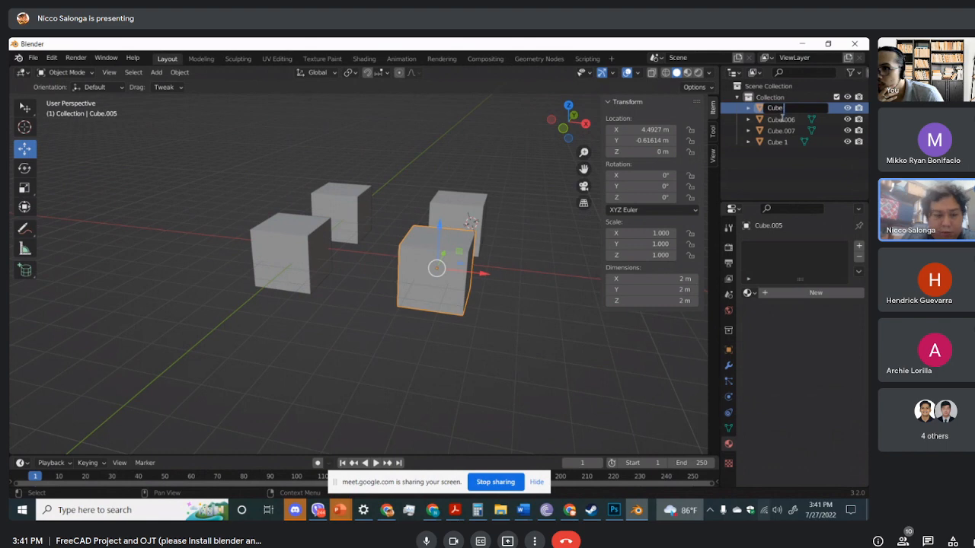
pyautogui.write('2')
pyautogui.press('Return')
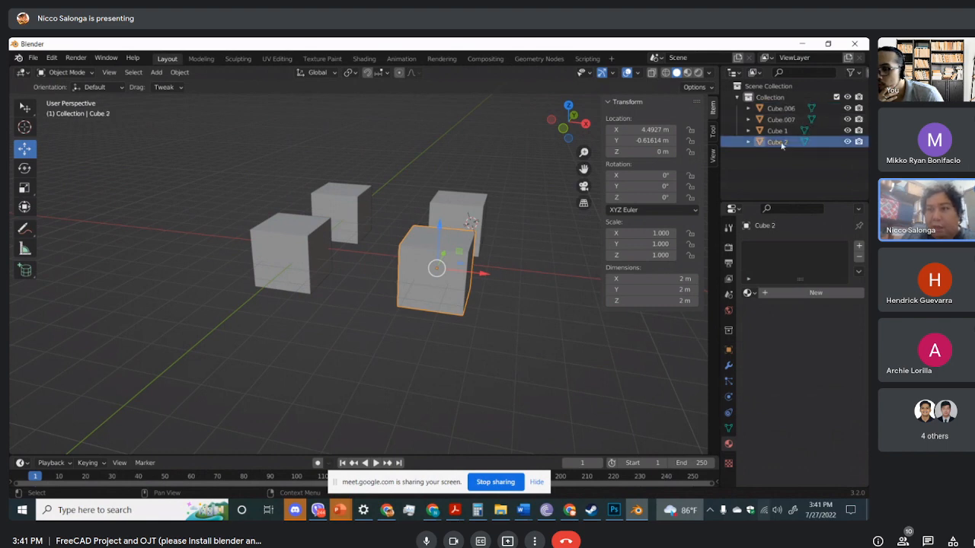
# Rename Cube.007 with the already used name "Cube 1"
pyautogui.doubleClick(783, 120)
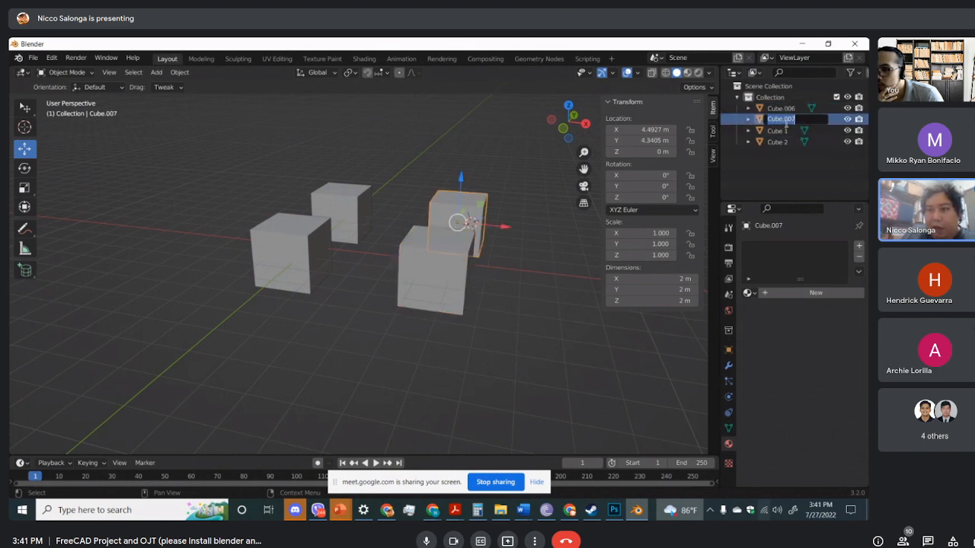
pyautogui.moveTo(780, 120); pyautogui.dragTo(829, 119)
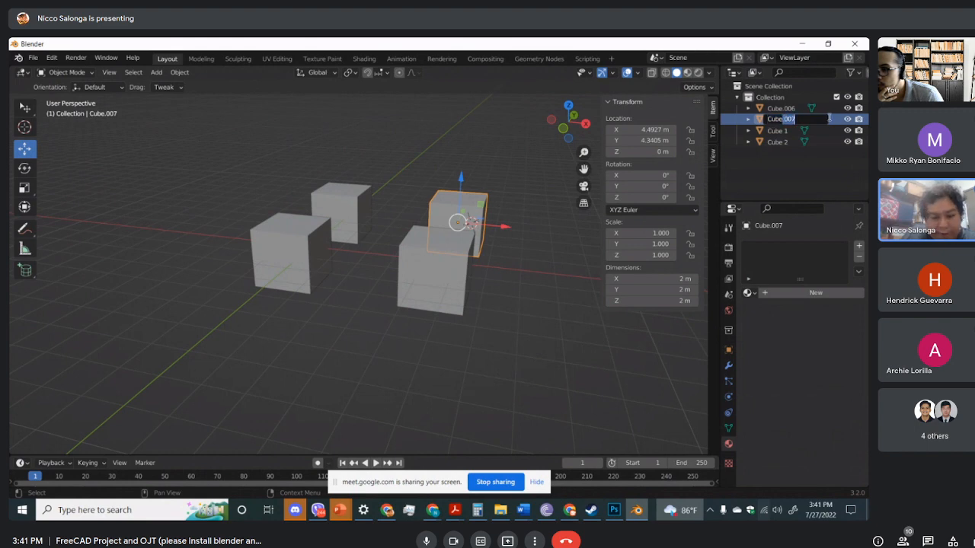
pyautogui.press('BackSpace')
pyautogui.write('1')
pyautogui.press('Return')
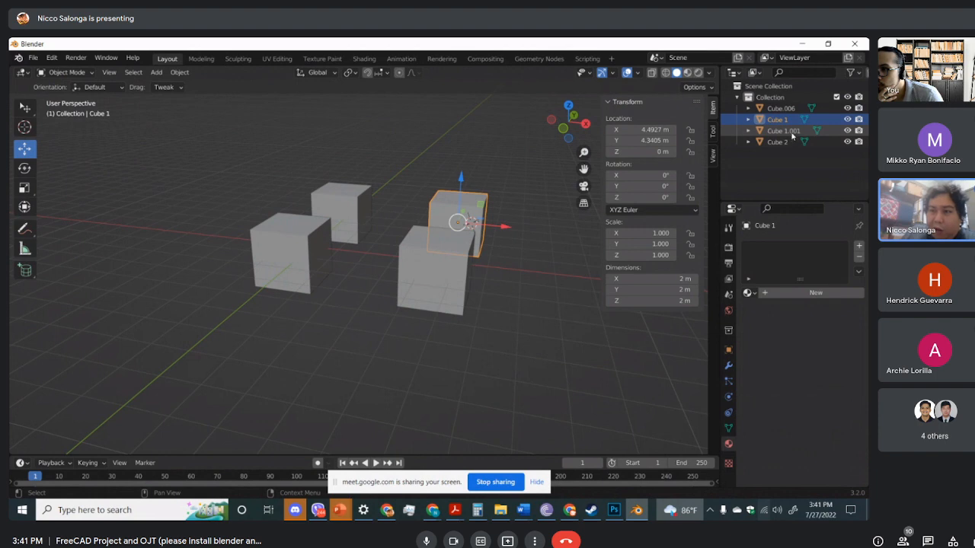
# Try to reorder Cube 1.001 above Cube 1 in the Outliner, and check the Outliner's filter and sorting options
pyautogui.moveTo(792, 136)
pyautogui.mouseDown()
pyautogui.moveTo(795, 149)
pyautogui.moveTo(797, 109)
pyautogui.moveTo(796, 122)
pyautogui.mouseUp()
pyautogui.click(856, 72)
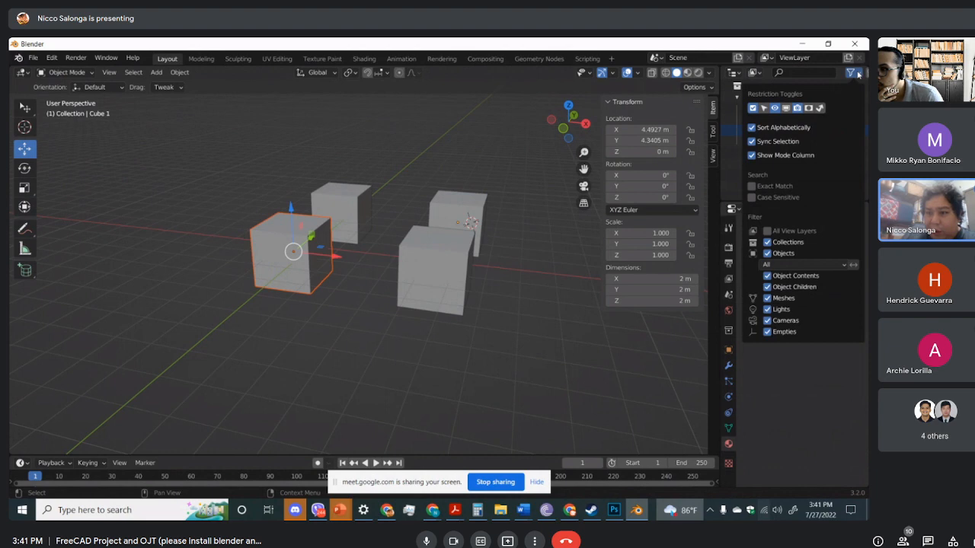
pyautogui.click(856, 73)
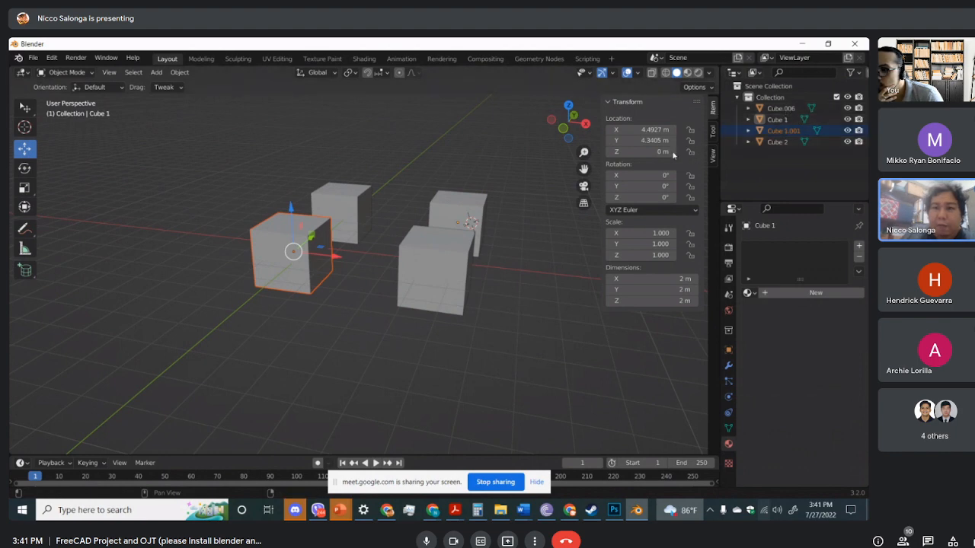
# Move Cube.006 about 2.28 m in the negative X direction, and delete it from the Outliner
pyautogui.click(784, 123)
pyautogui.click(780, 141)
pyautogui.click(778, 110)
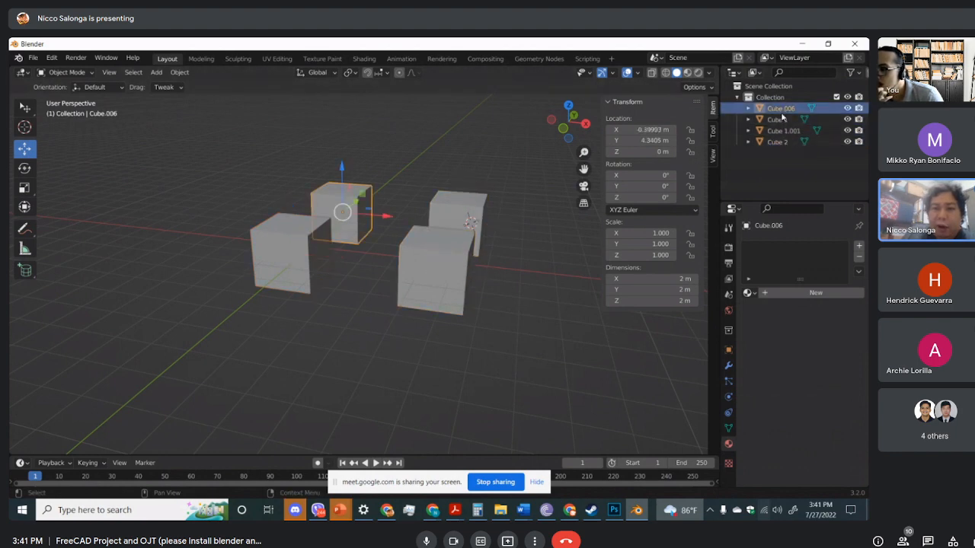
pyautogui.press('g')
pyautogui.press('x')
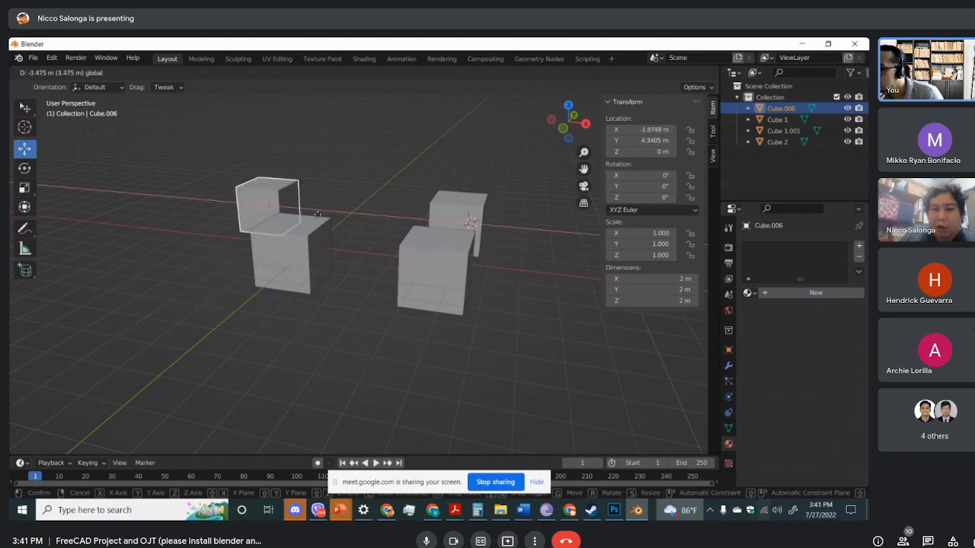
pyautogui.click(345, 222)
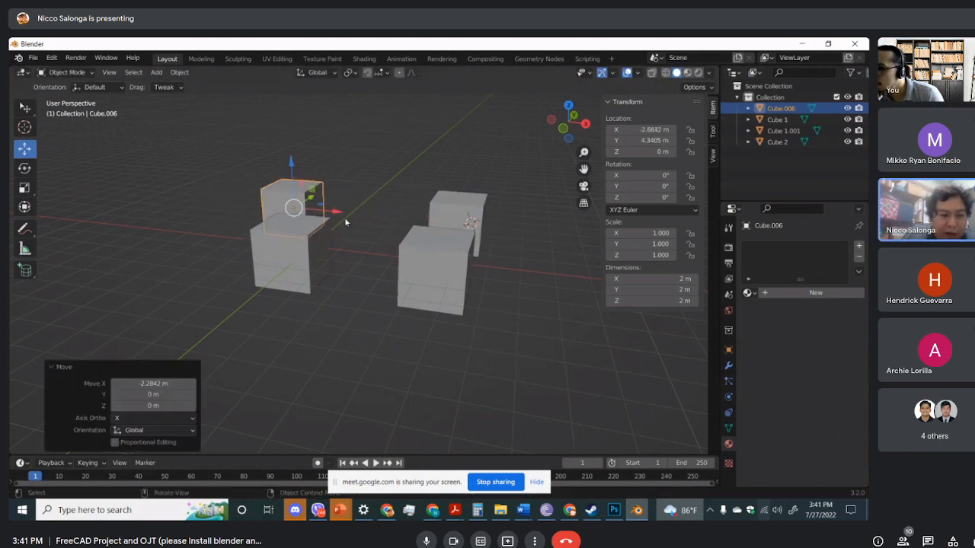
pyautogui.rightClick(792, 112)
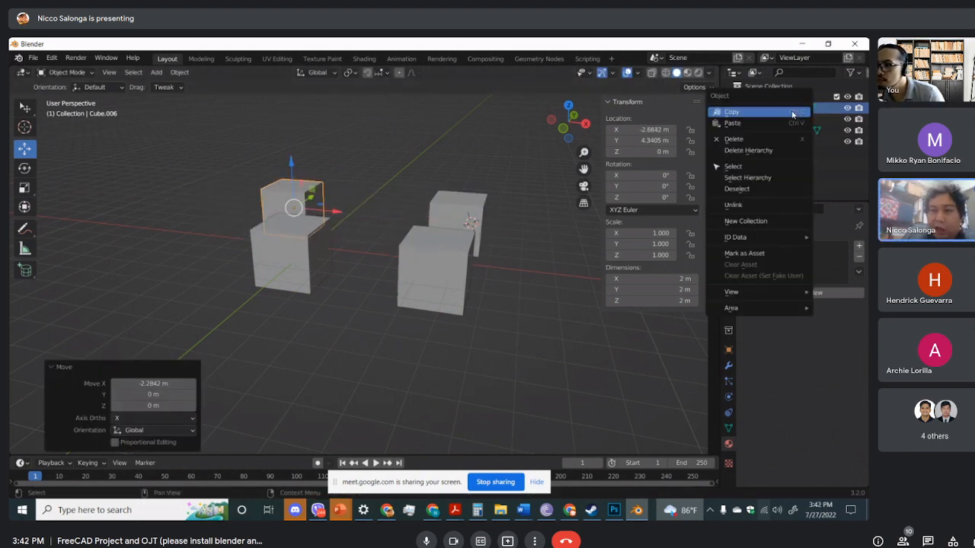
pyautogui.click(735, 140)
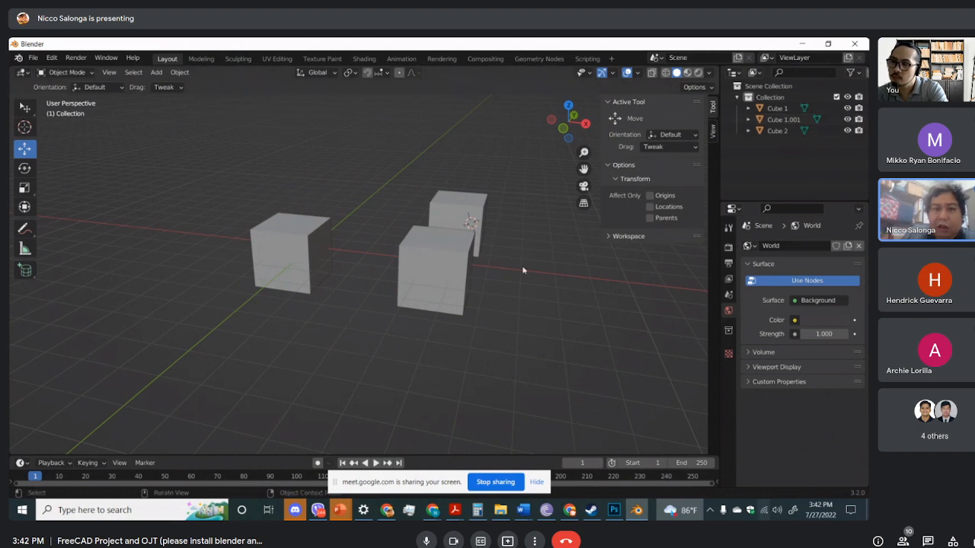
# Add Cube 1.001, Cube 1 and Cube 2 one by one to a joint selection in the Outliner
pyautogui.scroll(-6, 522, 269)
pyautogui.moveTo(523, 259); pyautogui.dragTo(494, 260, button='middle')
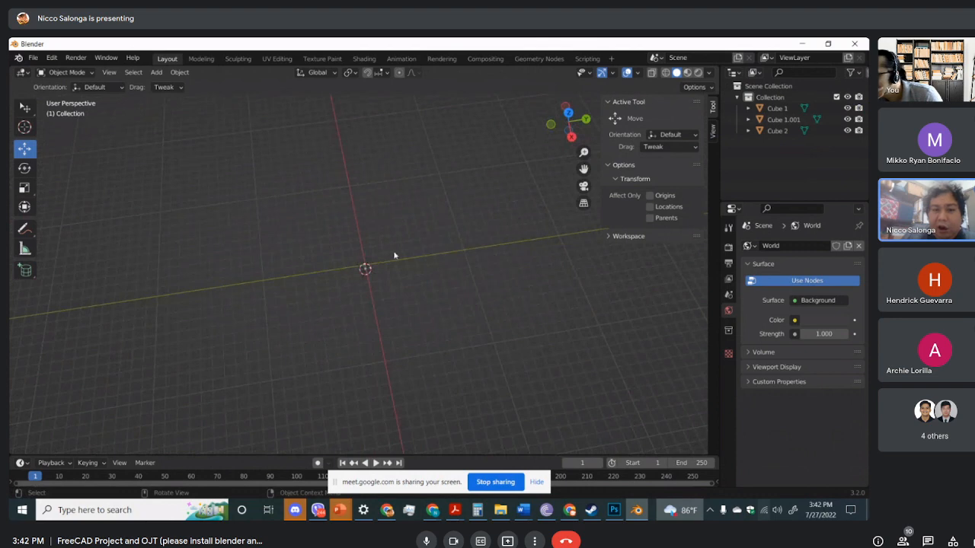
pyautogui.moveTo(394, 255); pyautogui.dragTo(405, 256, button='middle')
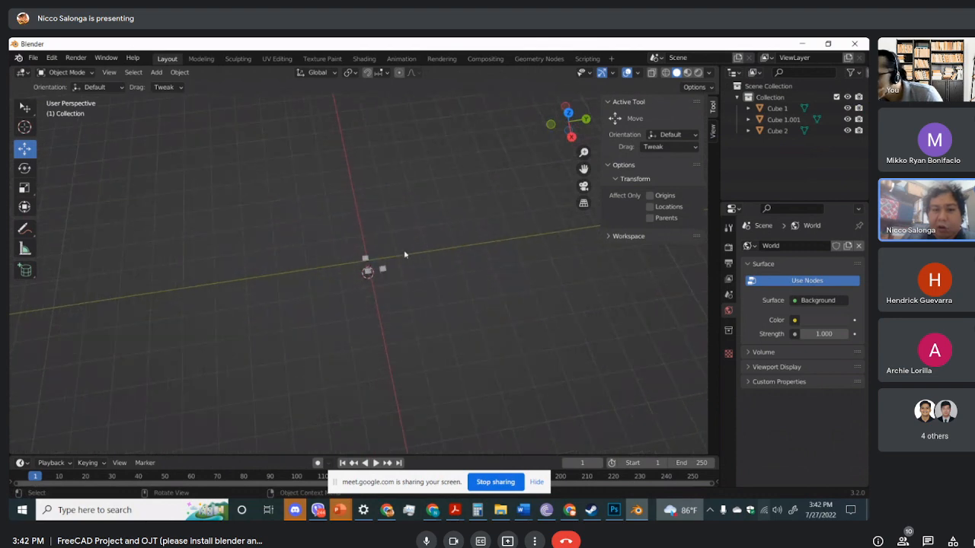
pyautogui.click(784, 119)
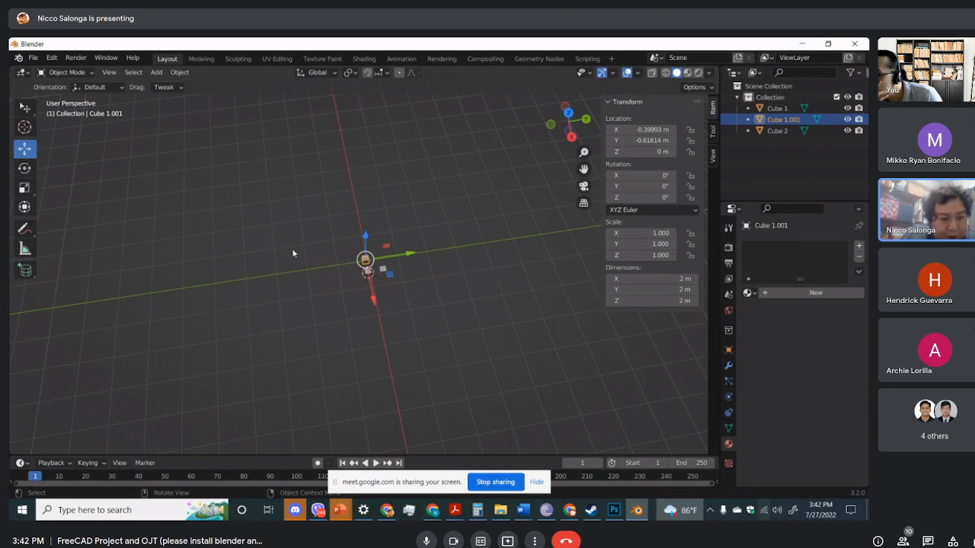
pyautogui.keyDown('ctrl'); pyautogui.click(783, 110); pyautogui.keyUp('ctrl')
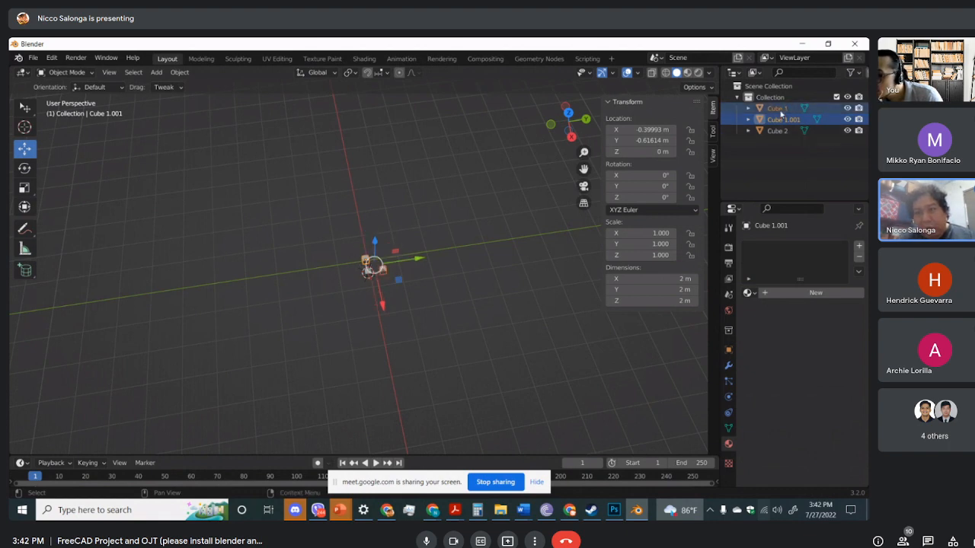
pyautogui.keyDown('ctrl'); pyautogui.click(777, 131); pyautogui.keyUp('ctrl')
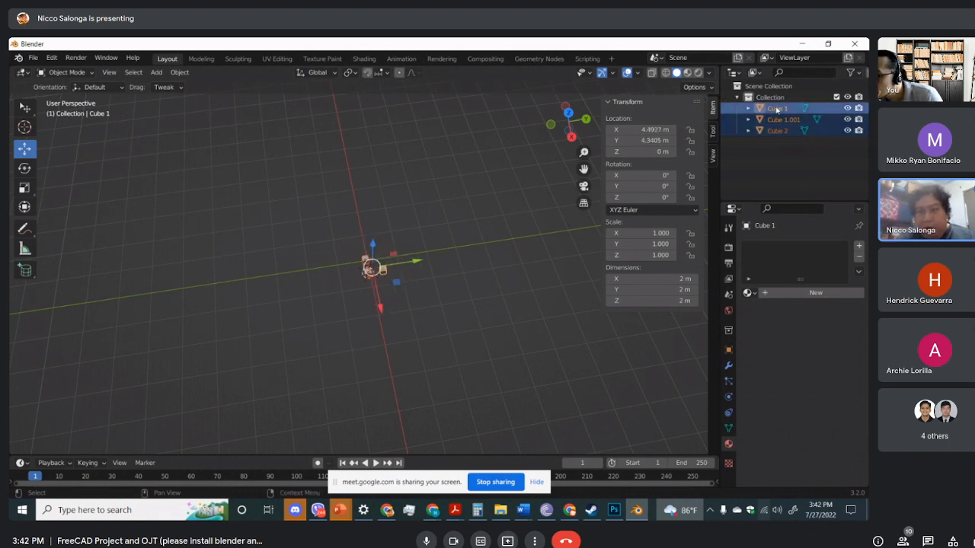
pyautogui.click(777, 109)
pyautogui.keyDown('ctrl'); pyautogui.click(779, 109); pyautogui.keyUp('ctrl')
# Demonstrate selecting all three cubes as a group in the Outliner, and finish with only Cube 2 selected
pyautogui.click(777, 131)
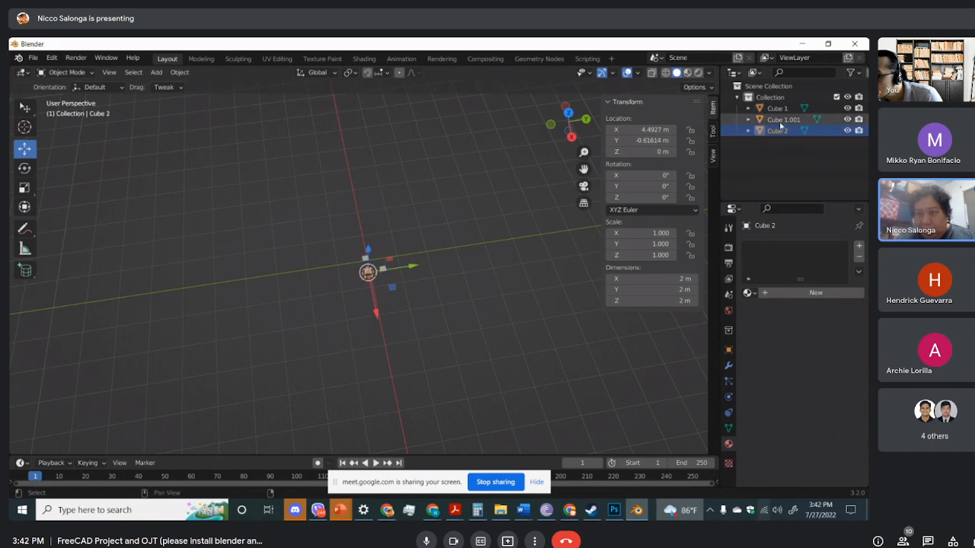
pyautogui.keyDown('shift'); pyautogui.click(778, 111); pyautogui.keyUp('shift')
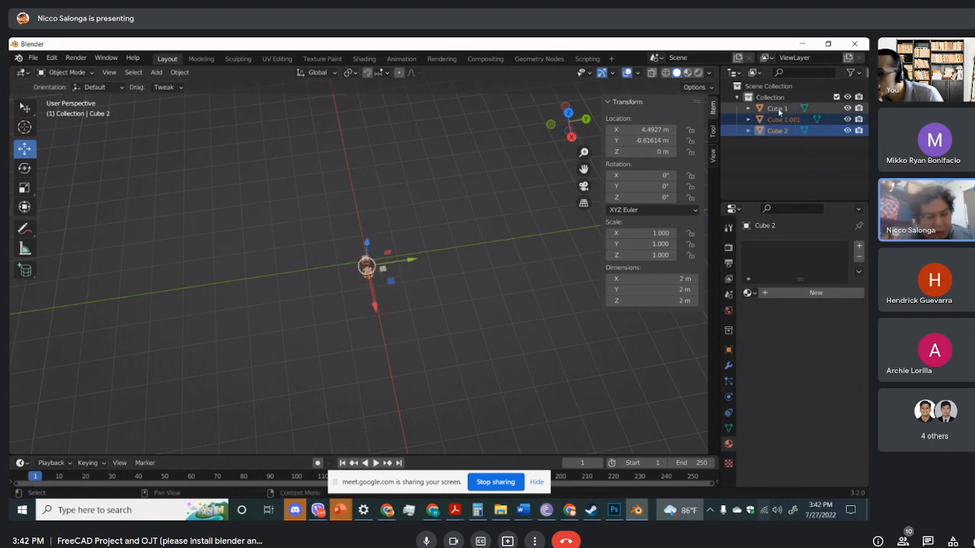
pyautogui.click(777, 109)
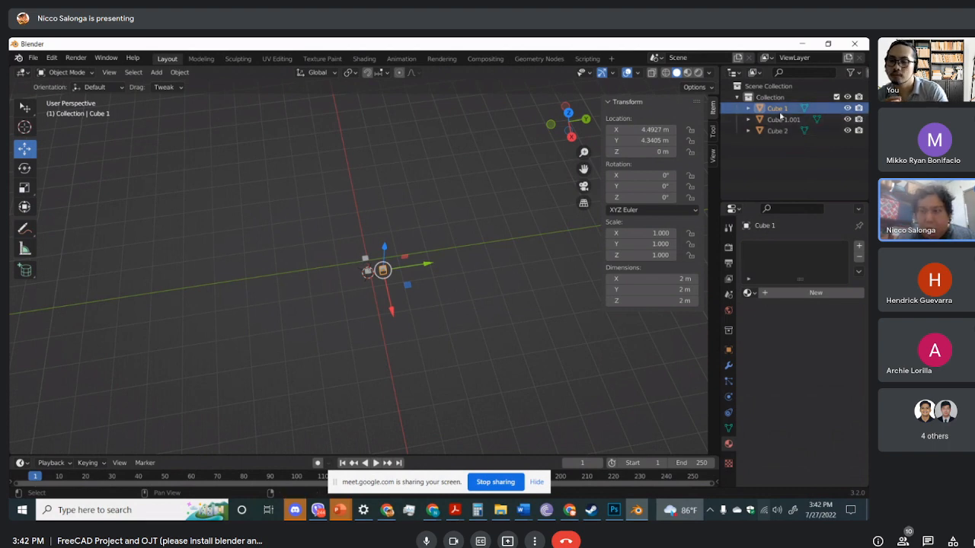
pyautogui.click(781, 120)
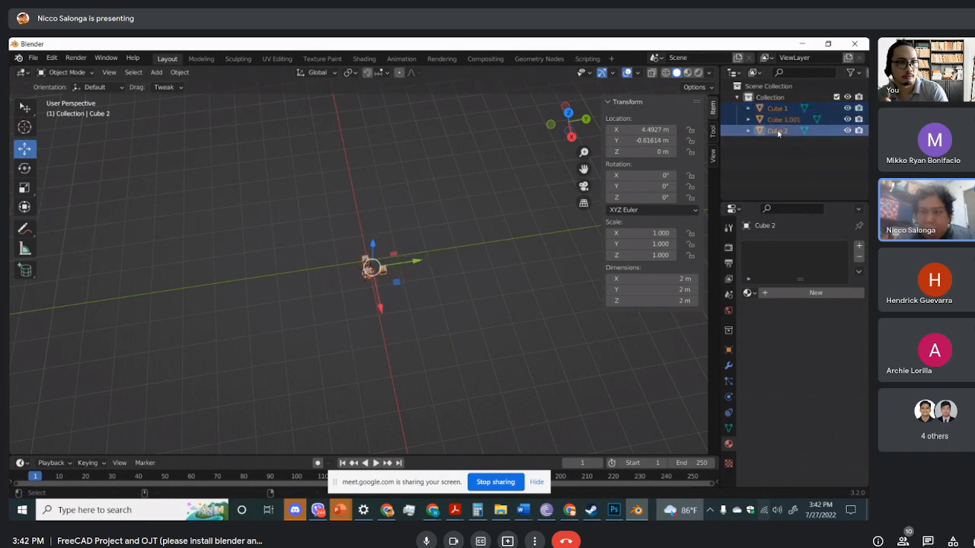
pyautogui.press('a')
pyautogui.click(770, 147)
pyautogui.click(775, 132)
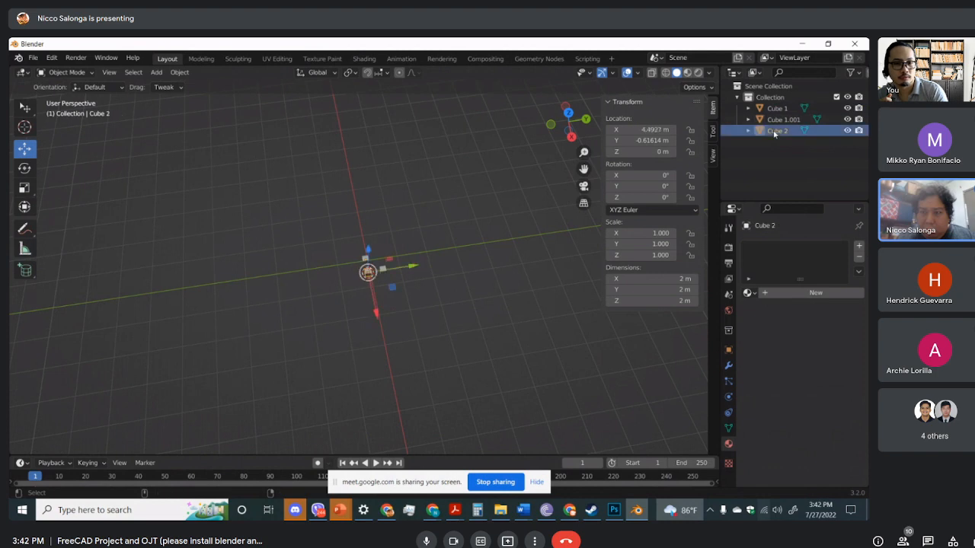
# Demonstrate selecting Cube 1 together with Cube 2 only, and the whole range from Cube 2 to Cube 1 in the Outliner
pyautogui.keyDown('ctrl'); pyautogui.click(780, 111); pyautogui.keyUp('ctrl')
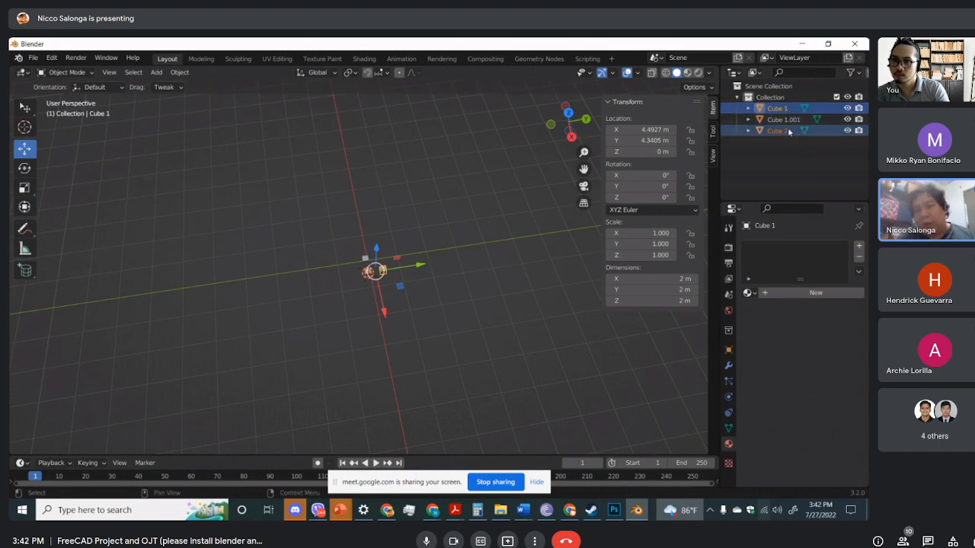
pyautogui.click(789, 130)
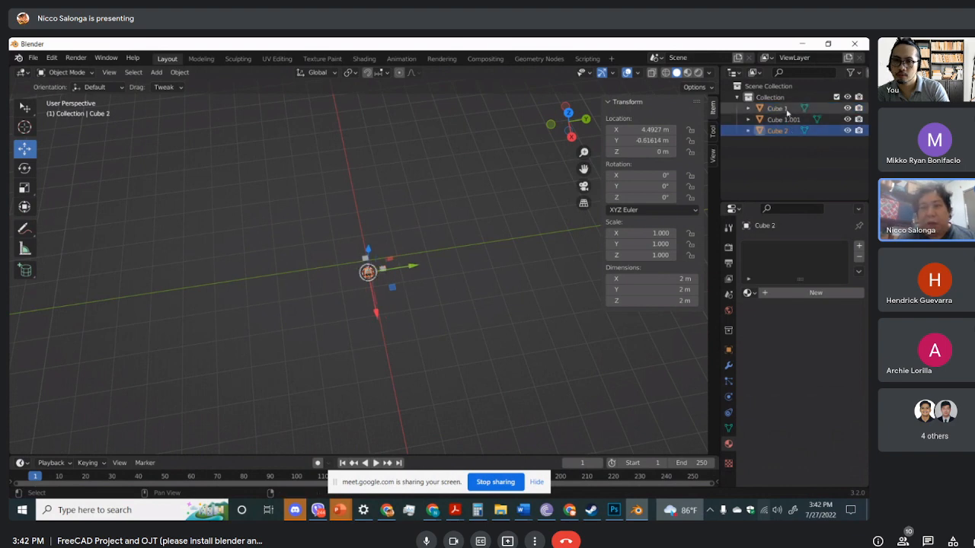
pyautogui.keyDown('shift'); pyautogui.click(787, 111); pyautogui.keyUp('shift')
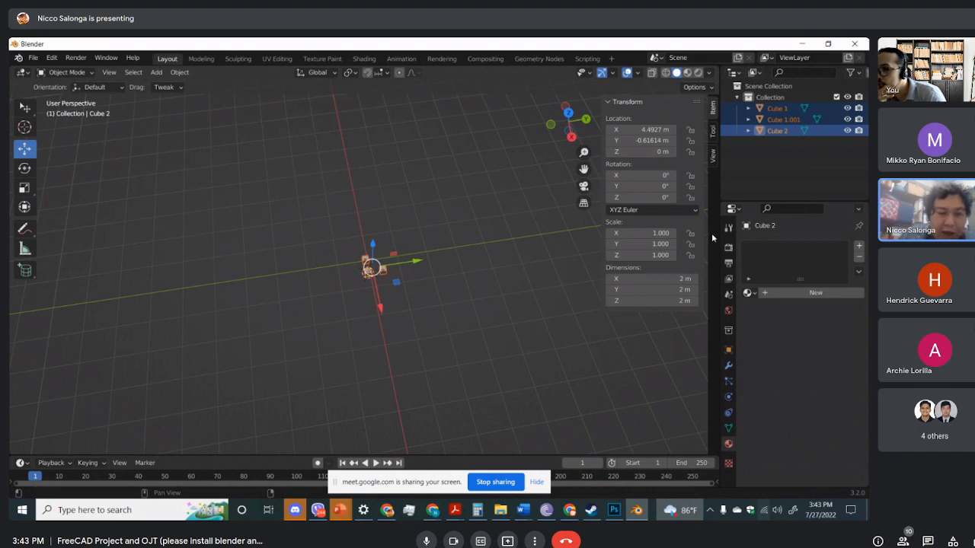
# Select all objects of Collection and move them together about 8.07 m in the negative Y direction
pyautogui.doubleClick(775, 98)
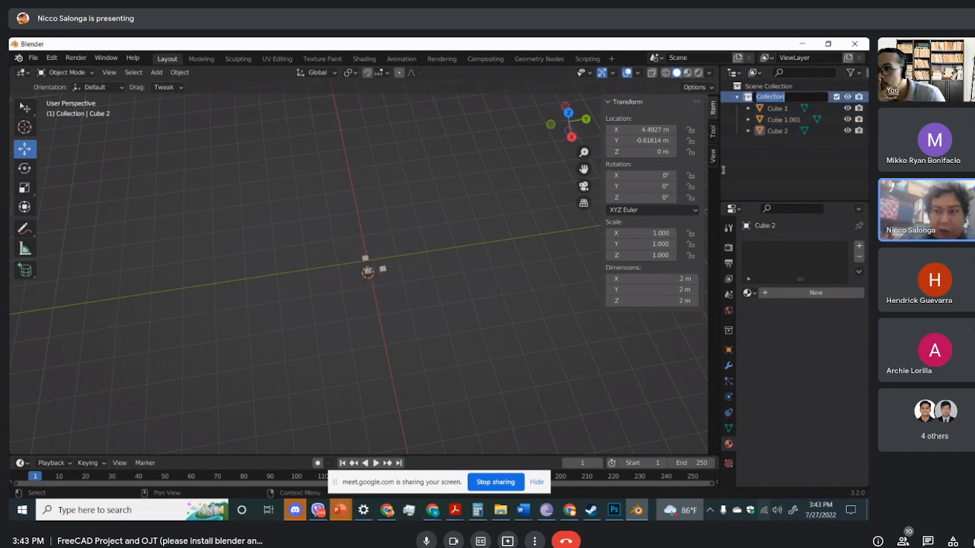
pyautogui.click(754, 100)
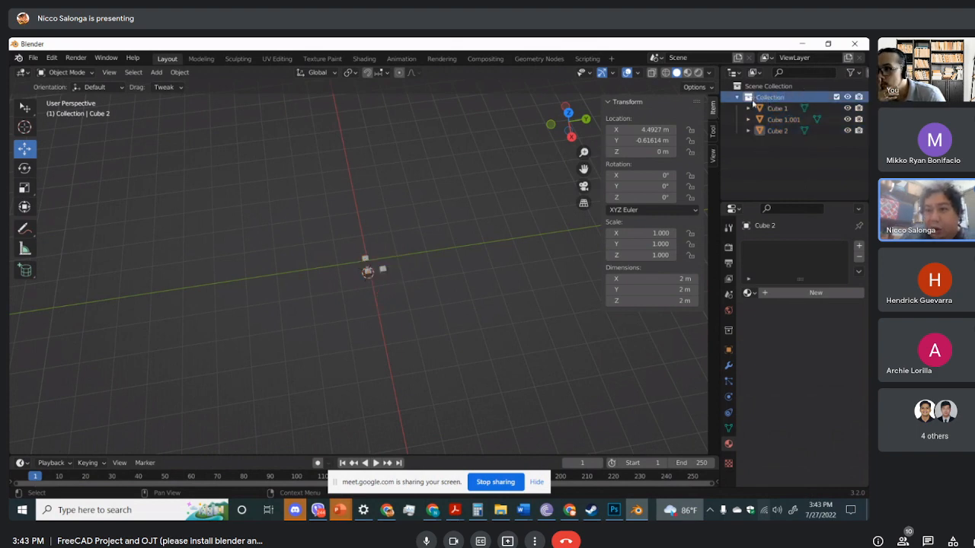
pyautogui.rightClick(753, 100)
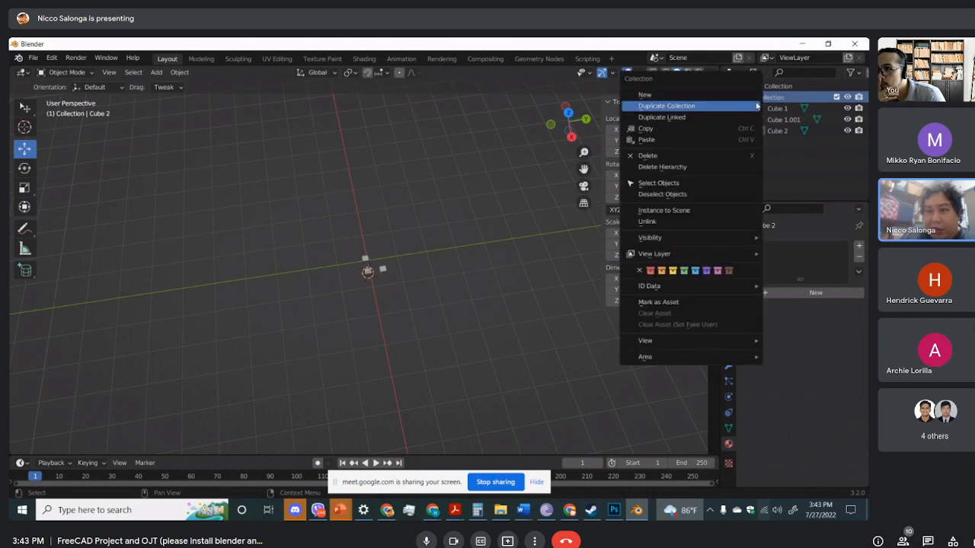
pyautogui.click(694, 185)
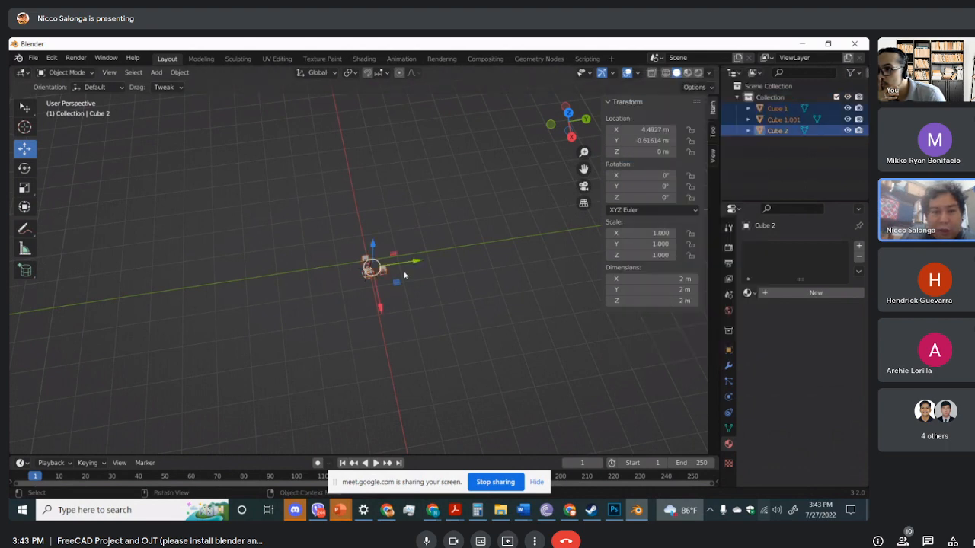
pyautogui.moveTo(414, 263); pyautogui.dragTo(354, 261)
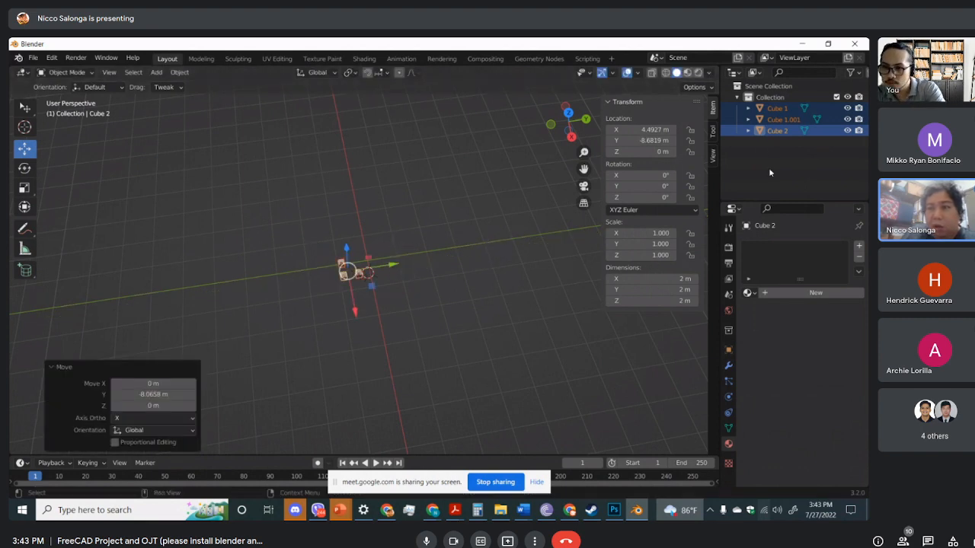
# Add a new collection directly under the Scene Collection and another one nested inside Collection
pyautogui.click(776, 101)
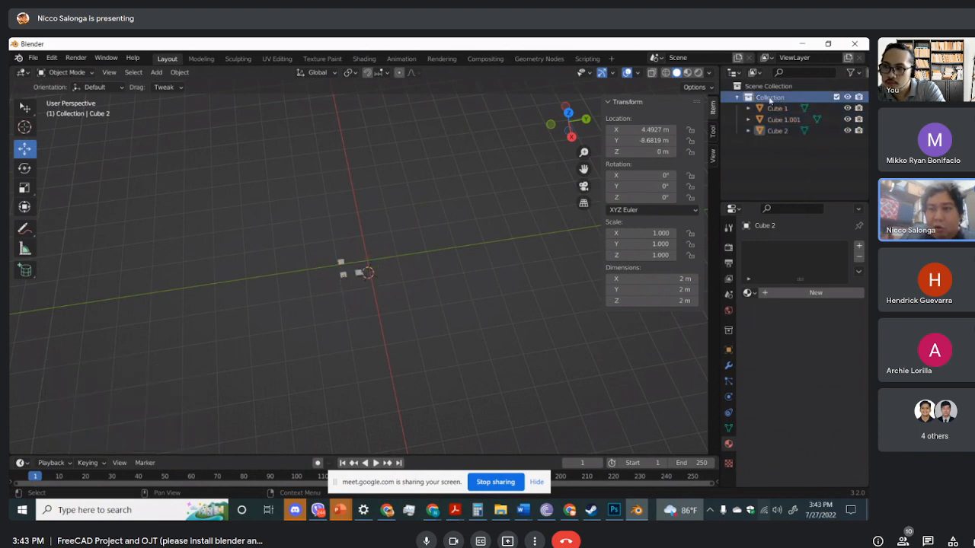
pyautogui.click(771, 87)
pyautogui.rightClick(771, 88)
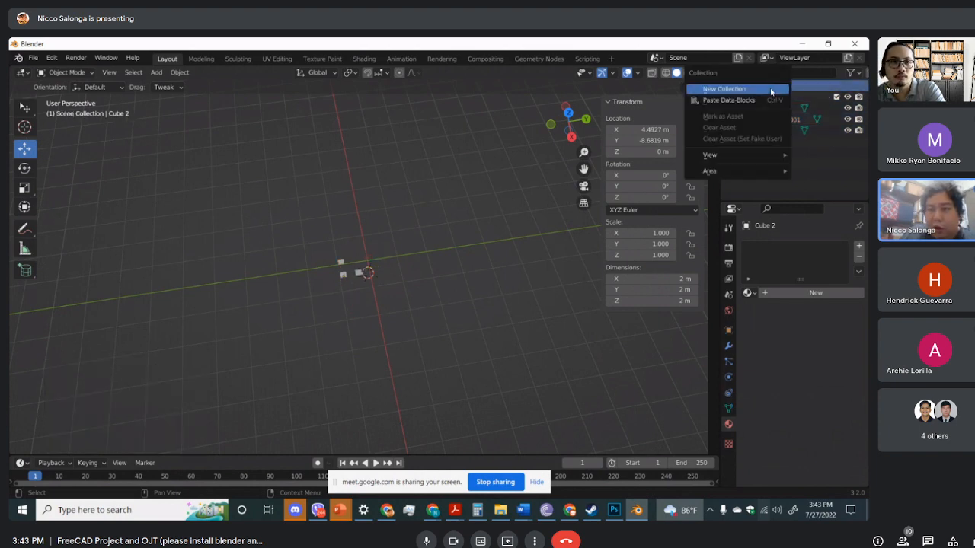
pyautogui.click(758, 90)
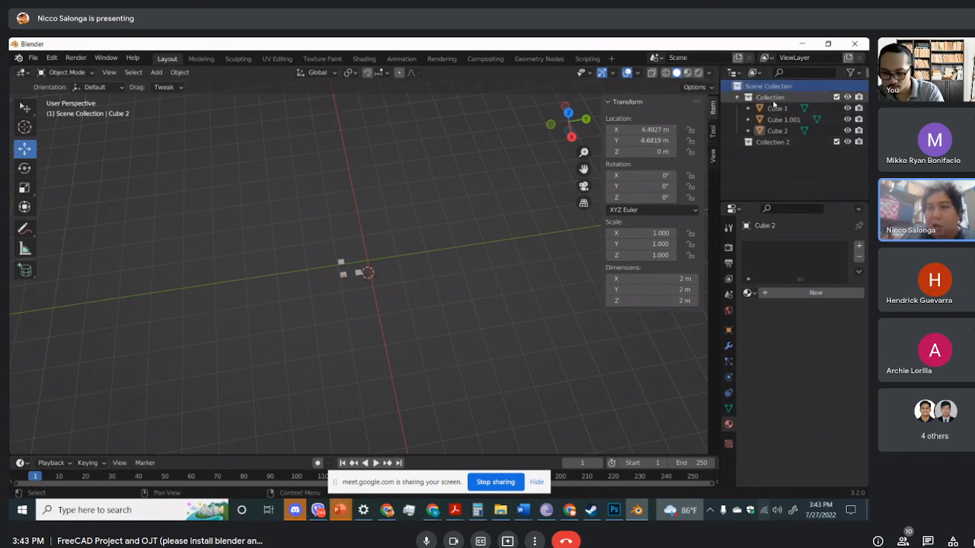
pyautogui.click(773, 99)
pyautogui.rightClick(774, 99)
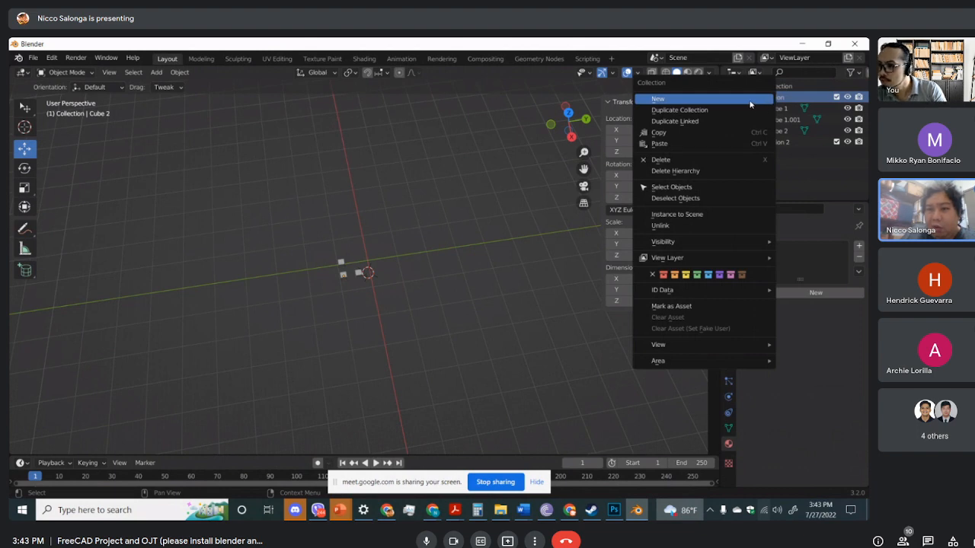
pyautogui.click(718, 100)
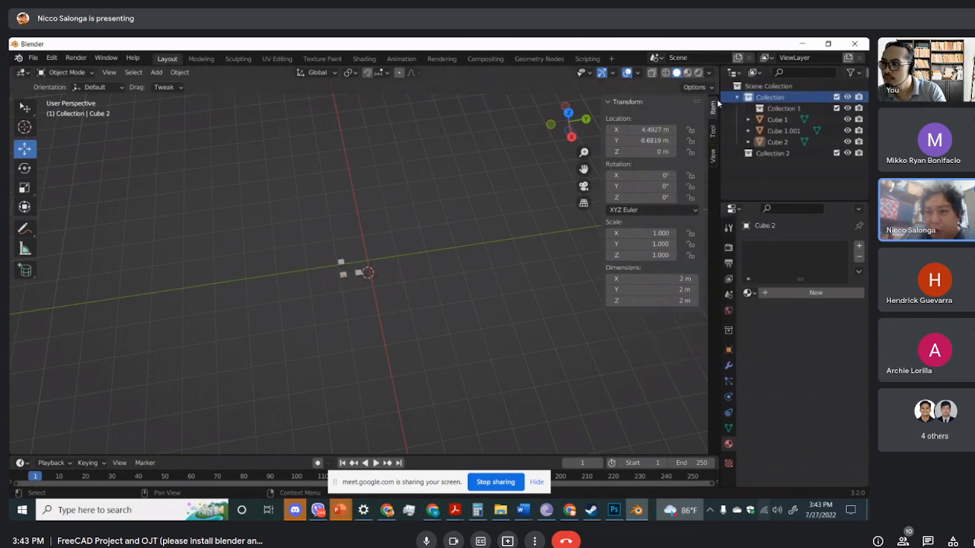
pyautogui.click(785, 109)
# Duplicate Collection with its contents, and move the original collection's cubes about 38.08 m in the positive Y direction
pyautogui.click(766, 98)
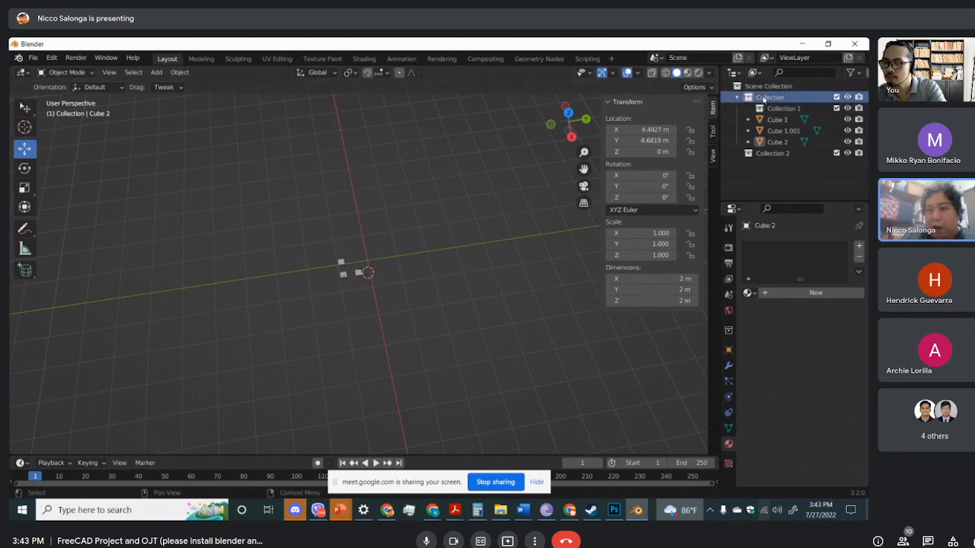
pyautogui.rightClick(763, 99)
pyautogui.click(739, 107)
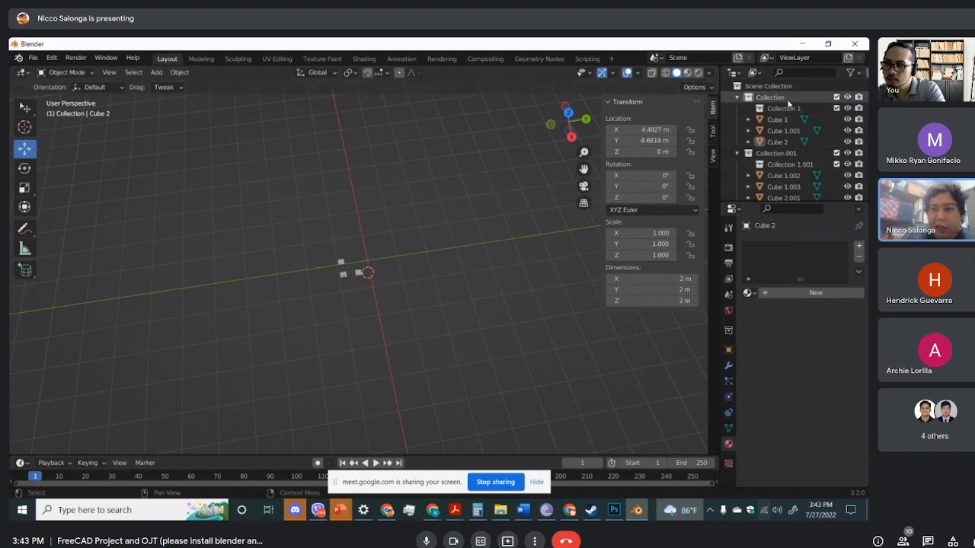
pyautogui.rightClick(757, 99)
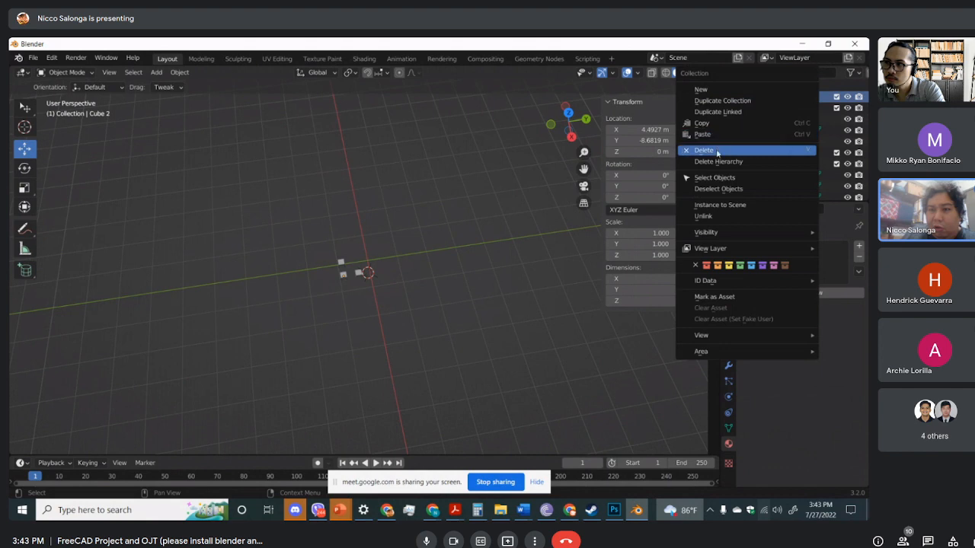
pyautogui.click(718, 178)
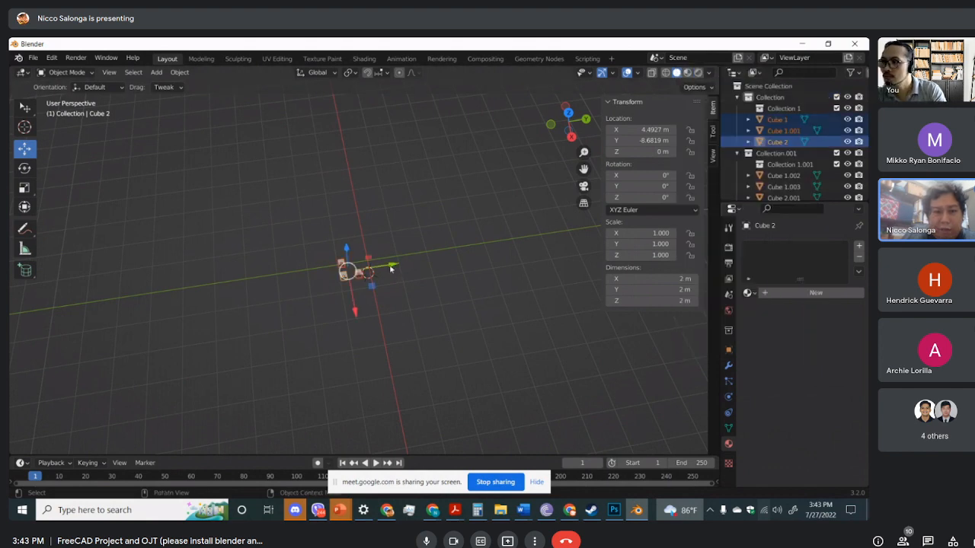
pyautogui.moveTo(392, 265); pyautogui.dragTo(496, 247)
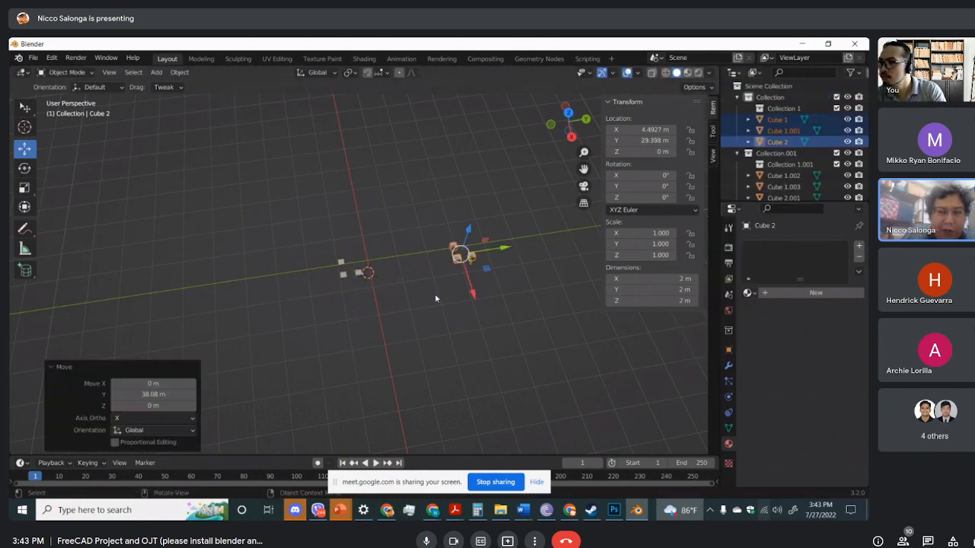
# Rename the collection nested inside Collection as "Left side"
pyautogui.doubleClick(781, 109)
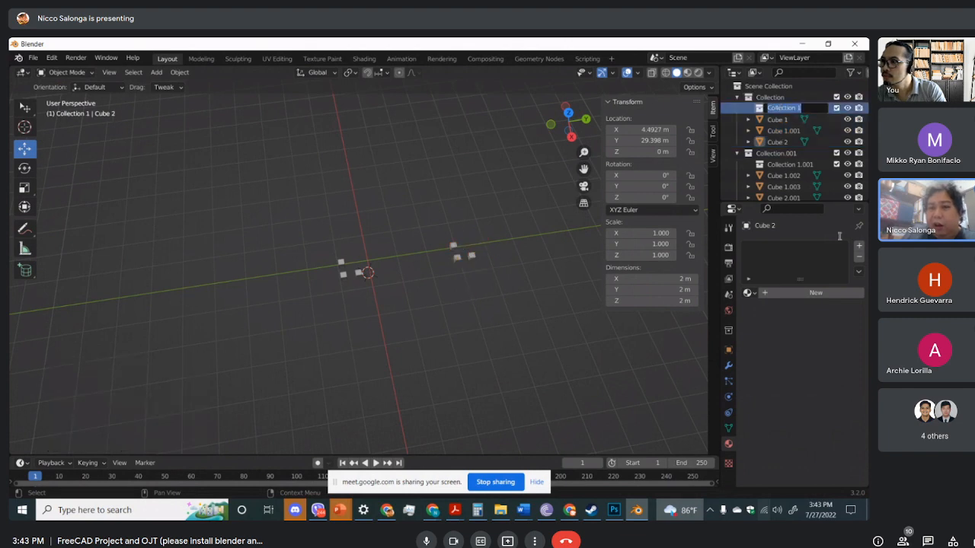
pyautogui.write('Le')
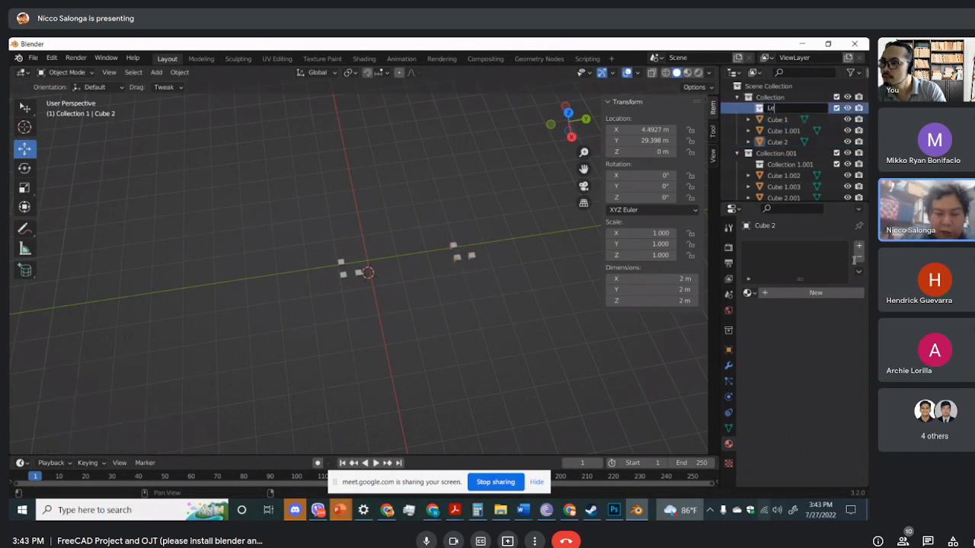
pyautogui.write('ft side')
pyautogui.press('Return')
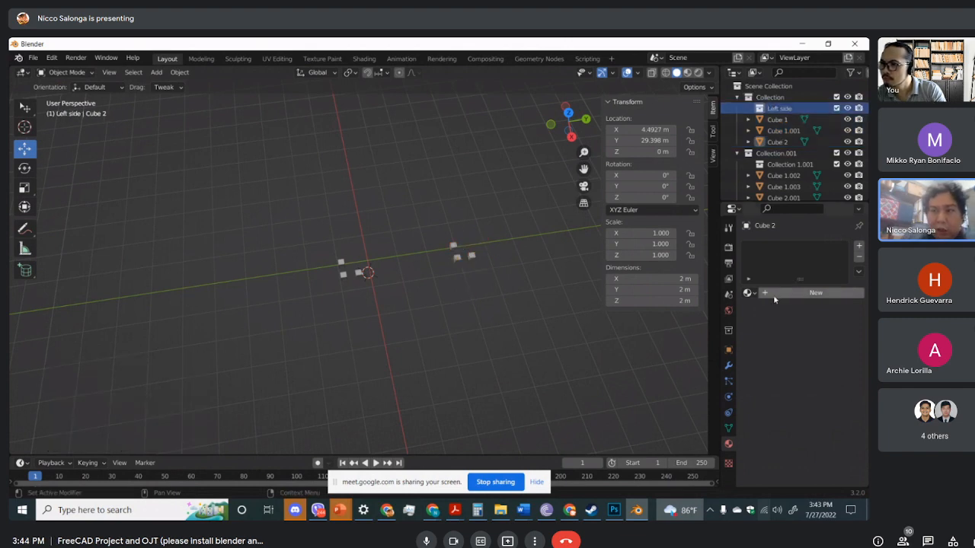
# Try deleting only the Collection container, without deleting the cubes inside it
pyautogui.doubleClick(777, 153)
pyautogui.scroll(-1, 782, 156)
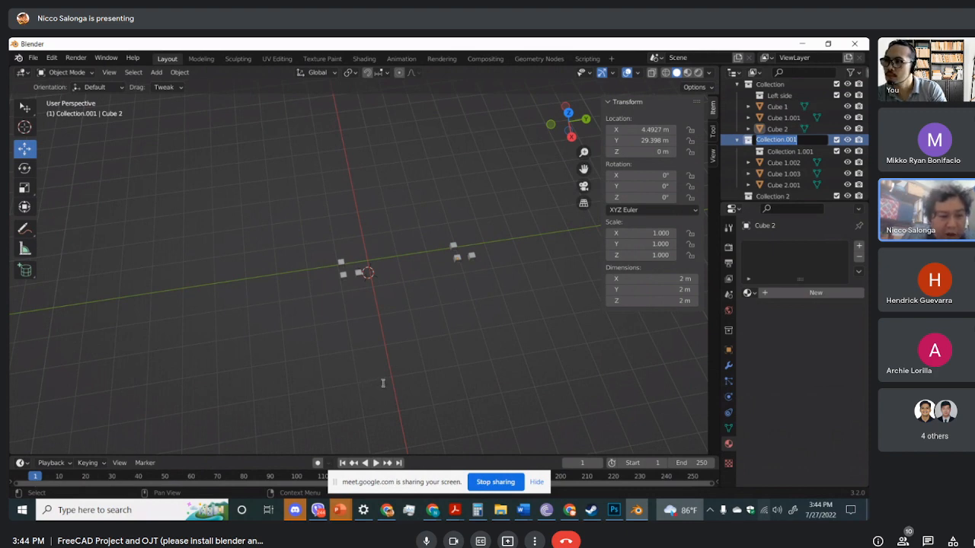
pyautogui.click(773, 89)
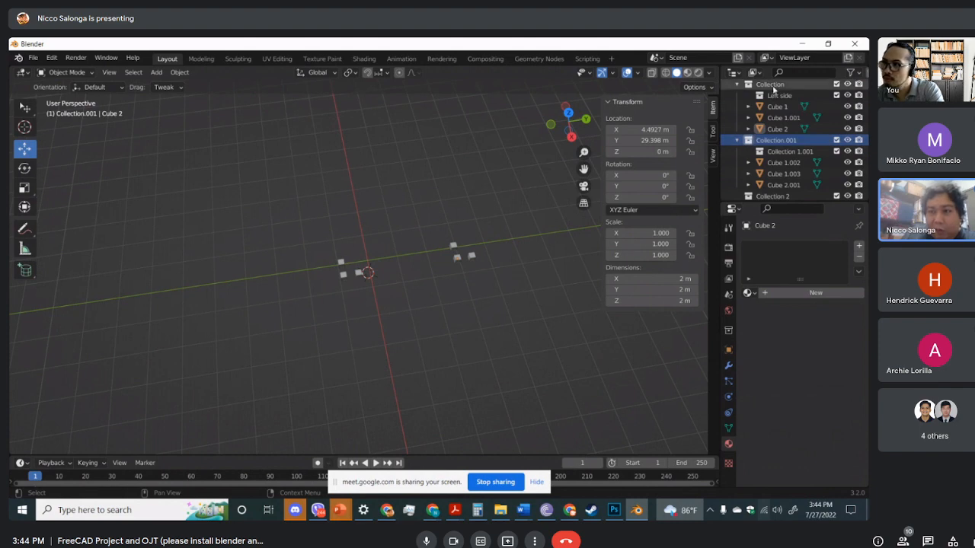
pyautogui.rightClick(772, 87)
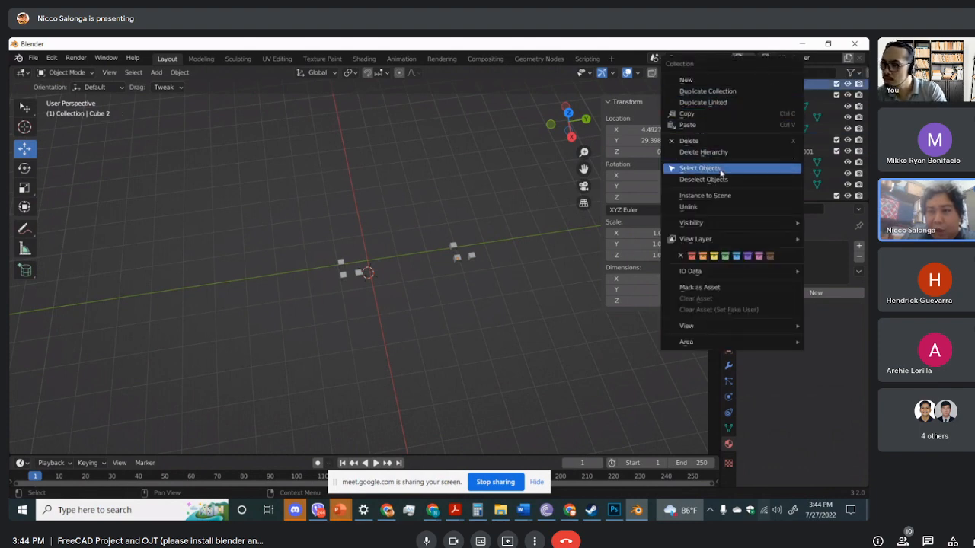
pyautogui.click(708, 141)
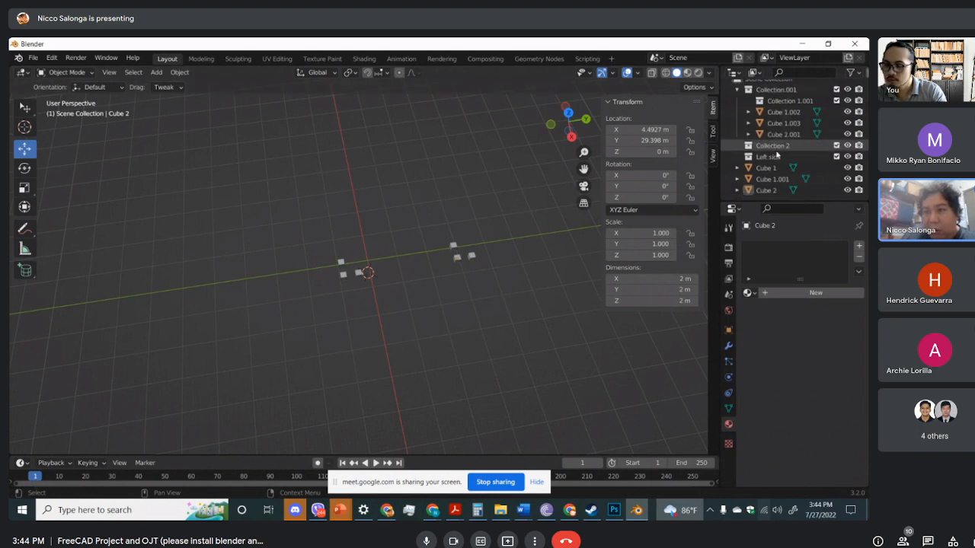
# Delete Collection together with its entire hierarchy of nested collection and cubes
pyautogui.scroll(1, 777, 155)
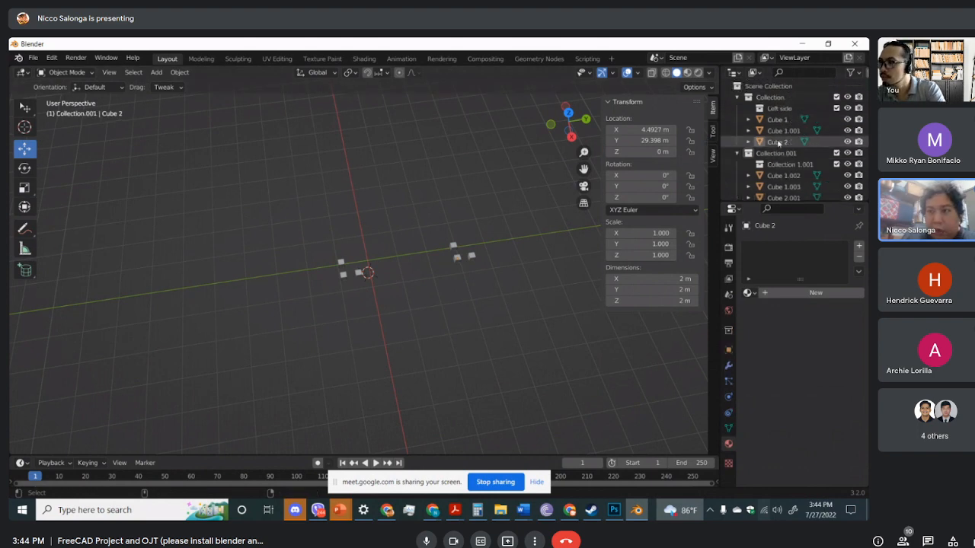
pyautogui.rightClick(780, 103)
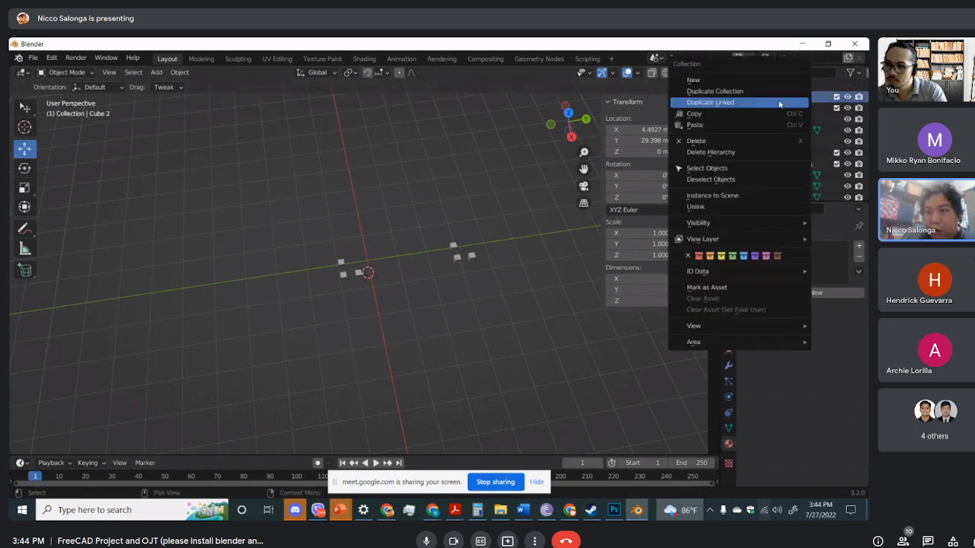
pyautogui.click(736, 153)
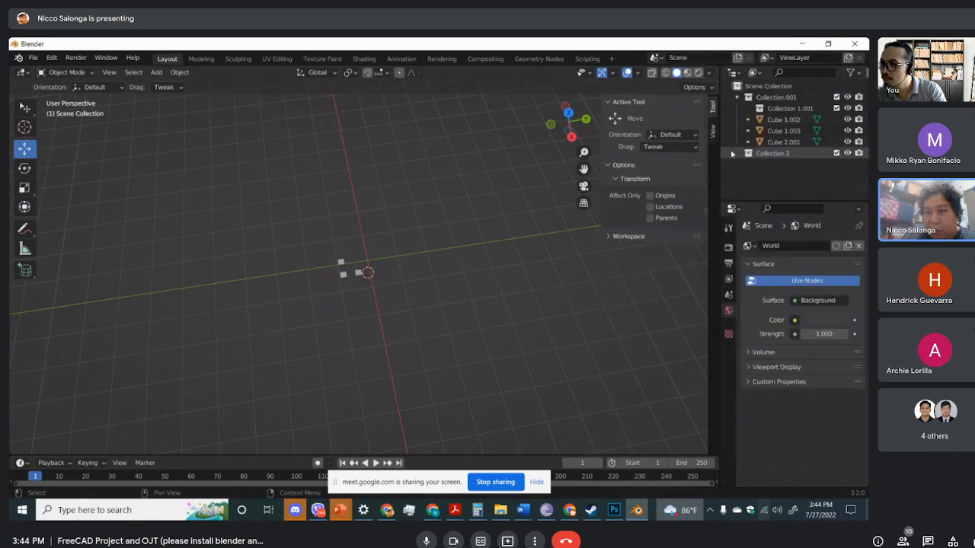
# Mute the call microphone, and move Cube 1.003 and Cube 2.001 from Collection.001 into Collection 2
pyautogui.click(760, 97)
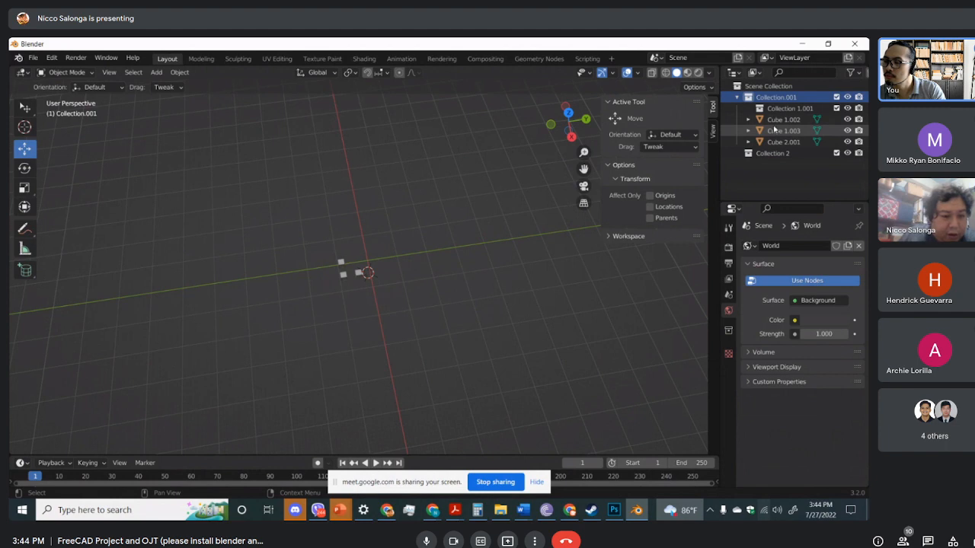
pyautogui.hotkey('ctrl', 'd')
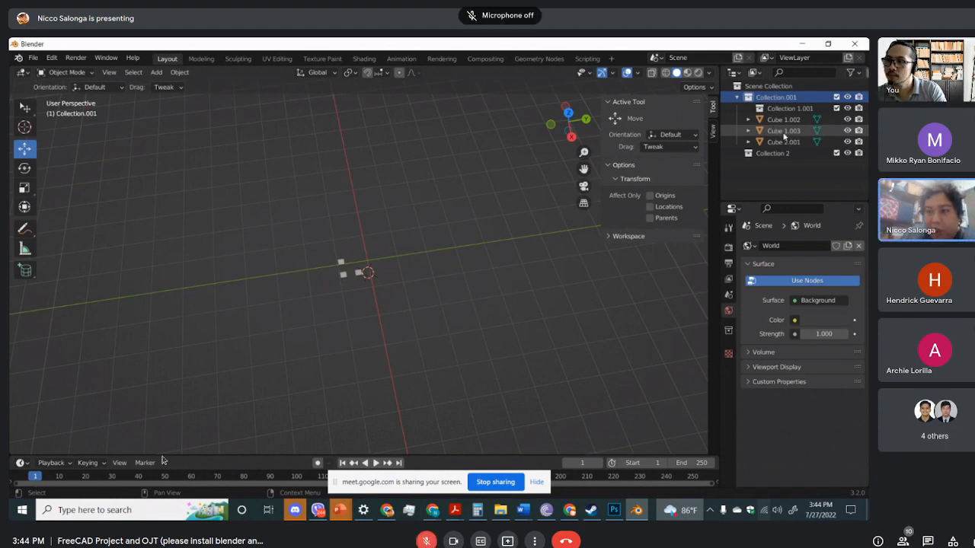
pyautogui.click(783, 132)
pyautogui.moveTo(786, 134); pyautogui.dragTo(789, 151)
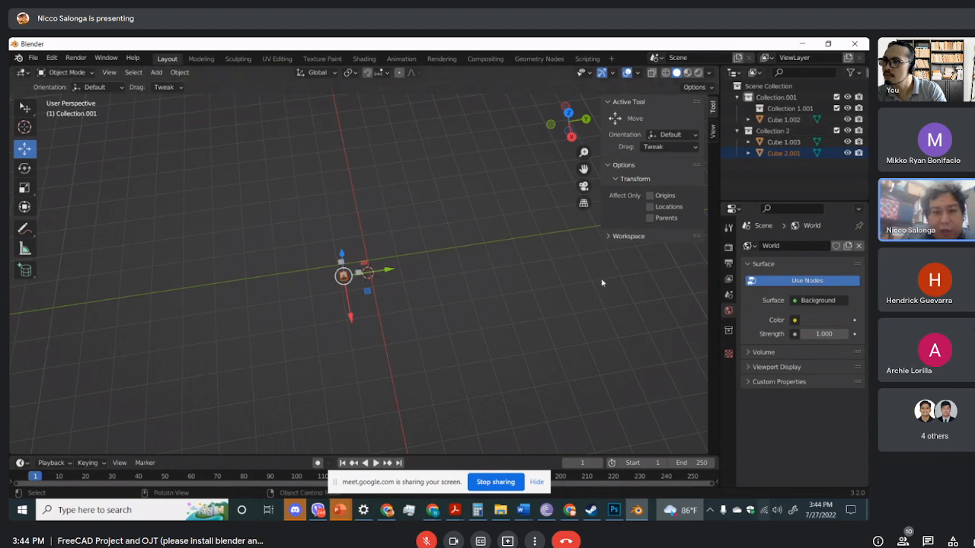
# Hide Collection 2 in the viewport, and toggle its render visibility several times
pyautogui.scroll(4, 573, 300)
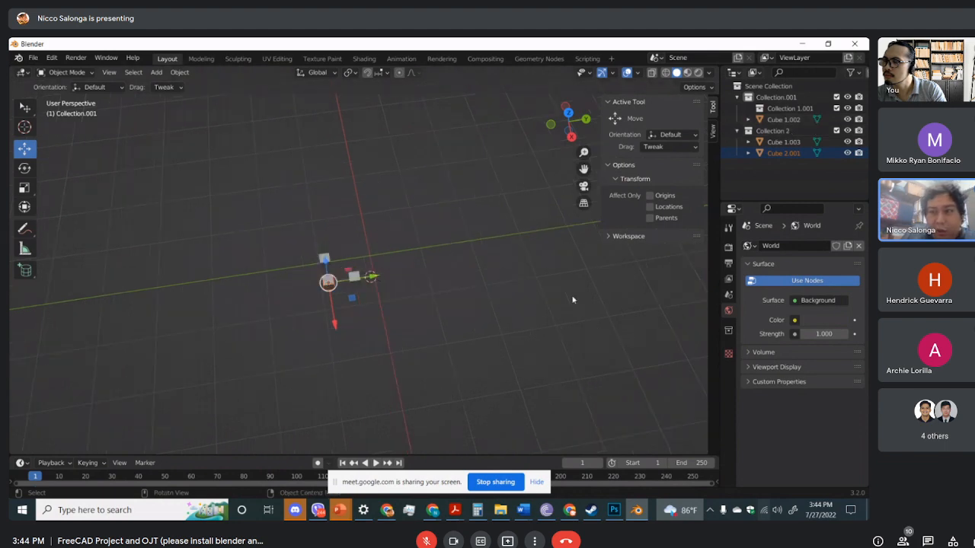
pyautogui.click(848, 130)
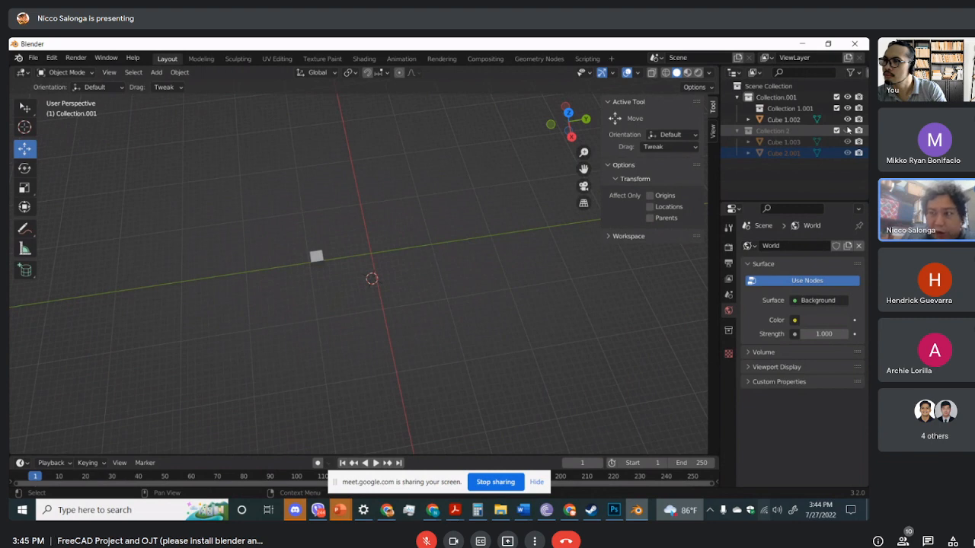
pyautogui.click(859, 131)
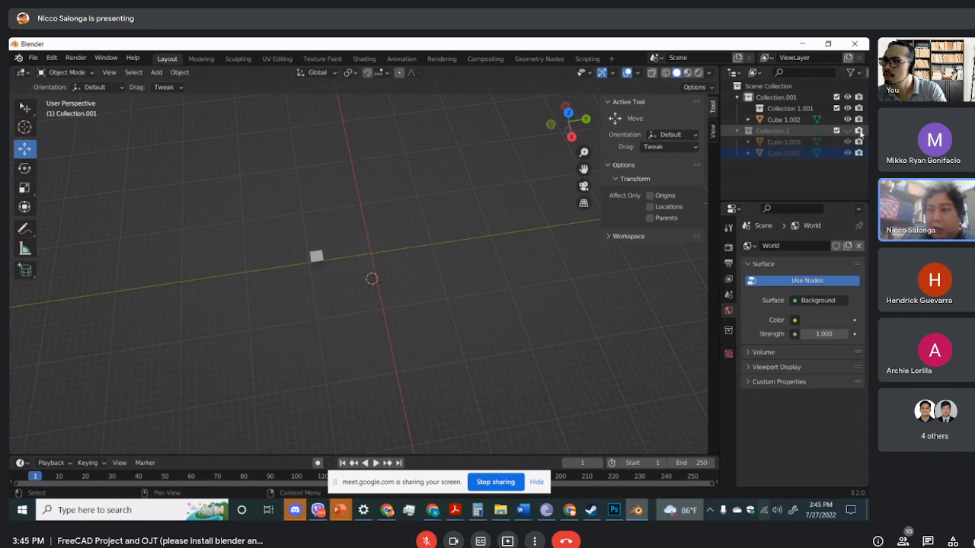
pyautogui.click(860, 131)
pyautogui.click(859, 131)
pyautogui.click(859, 132)
pyautogui.click(859, 131)
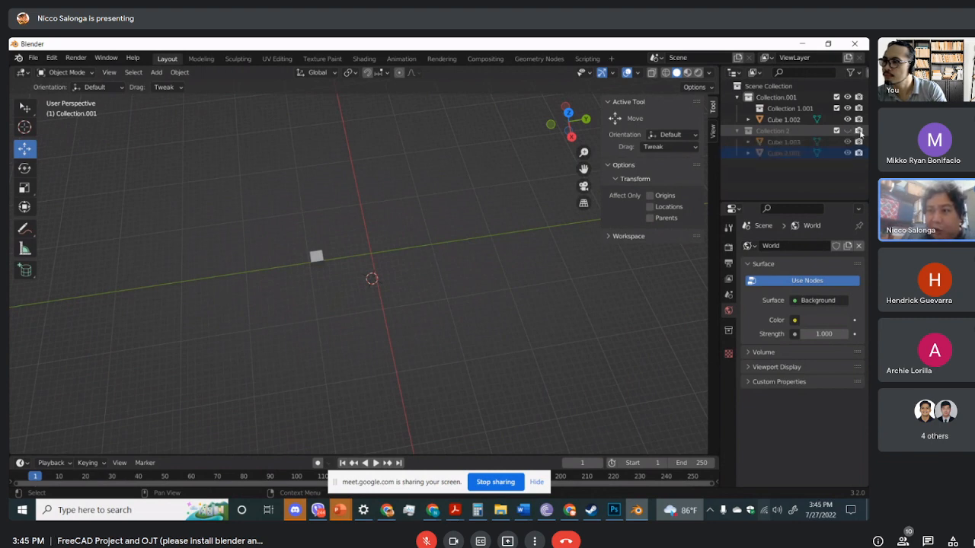
# Switch Collection 2's render visibility off and on repeatedly, leaving it enabled for rendering
pyautogui.click(859, 132)
pyautogui.click(859, 132)
pyautogui.click(859, 131)
pyautogui.click(859, 131)
pyautogui.click(859, 132)
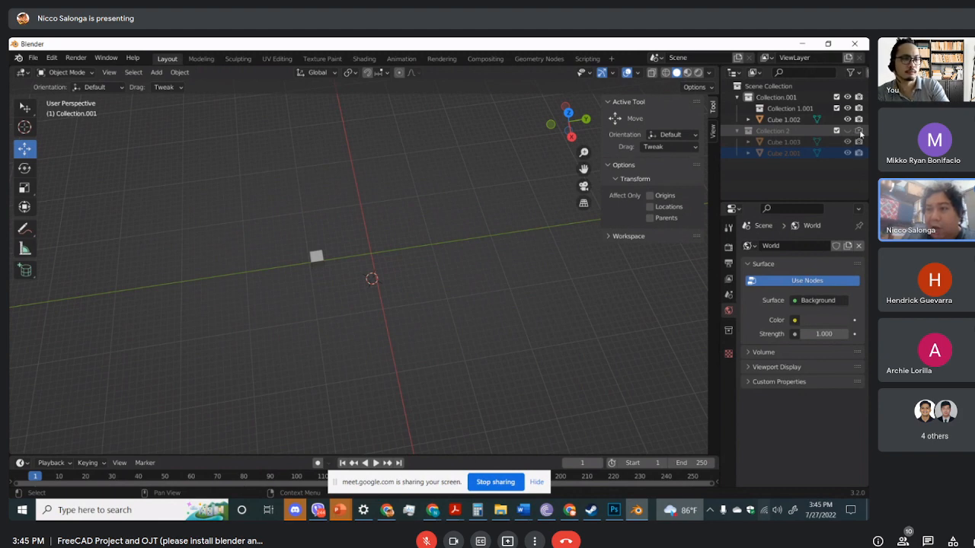
pyautogui.click(859, 132)
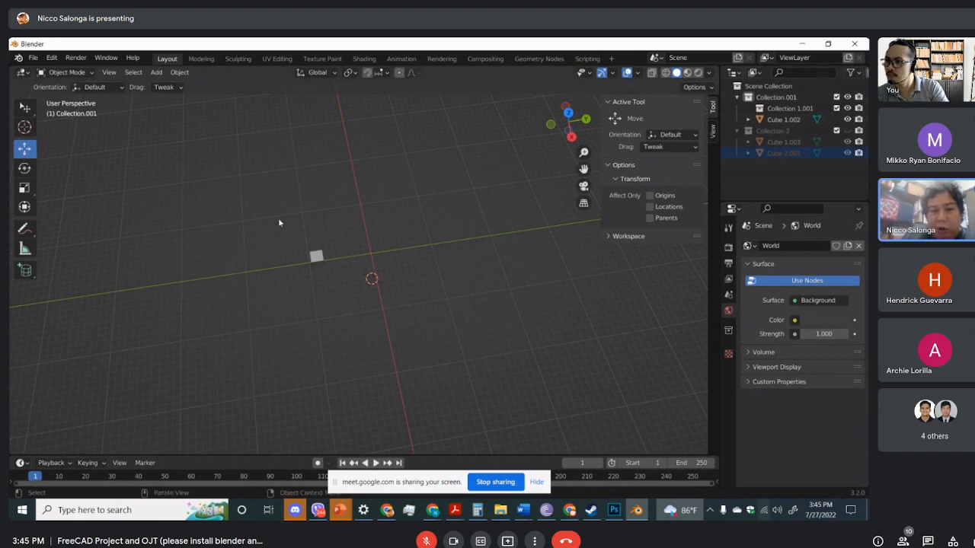
# Show Collection 2 in the viewport again after toggling it several times, and hide and unhide Collection.001
pyautogui.click(847, 132)
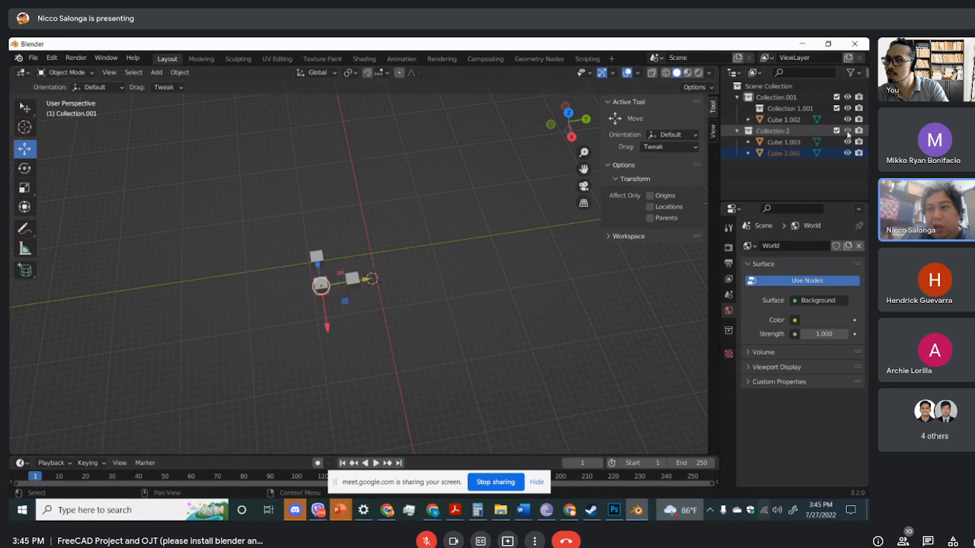
pyautogui.click(847, 131)
pyautogui.click(847, 131)
pyautogui.click(847, 131)
pyautogui.click(847, 132)
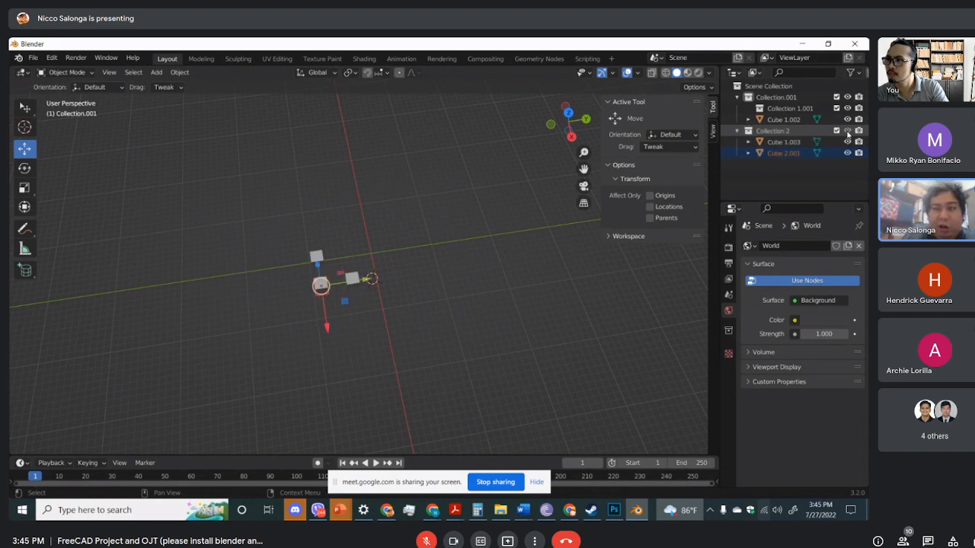
pyautogui.click(846, 98)
pyautogui.click(846, 97)
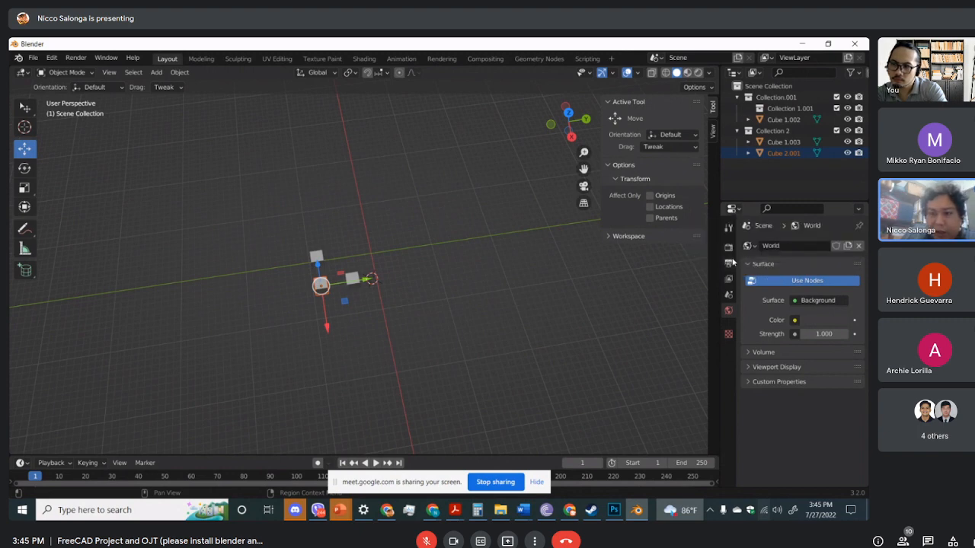
# Examine the available render engines in the scene's render properties, keeping Eevee selected
pyautogui.click(729, 249)
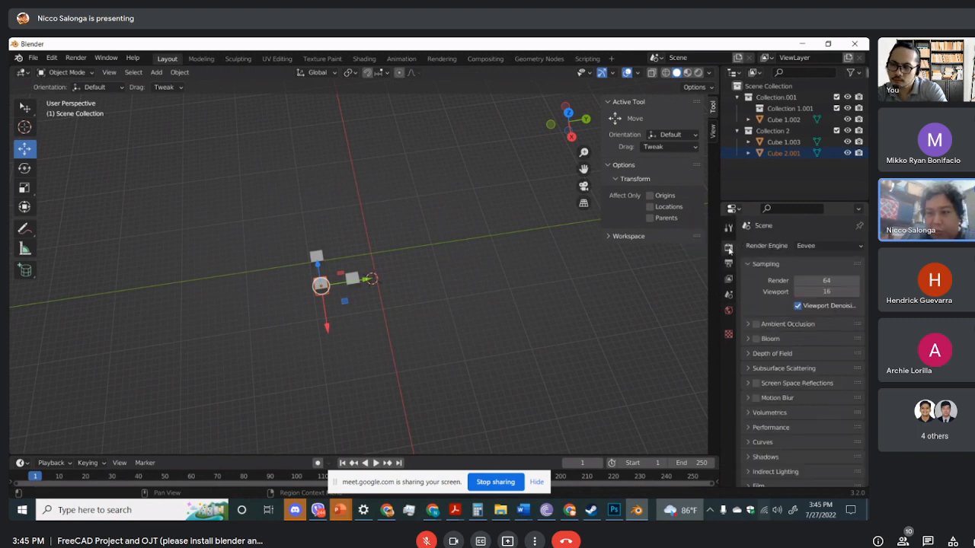
pyautogui.click(835, 247)
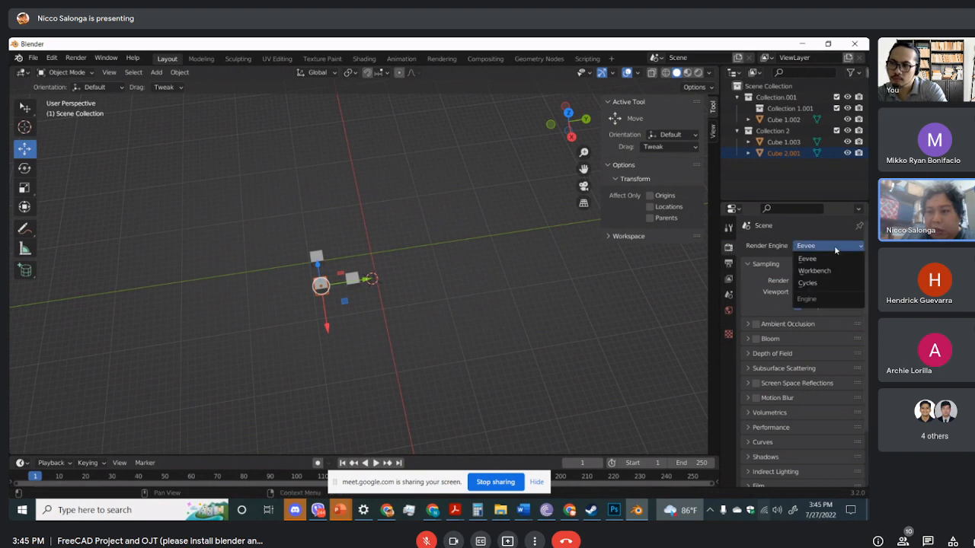
pyautogui.click(822, 259)
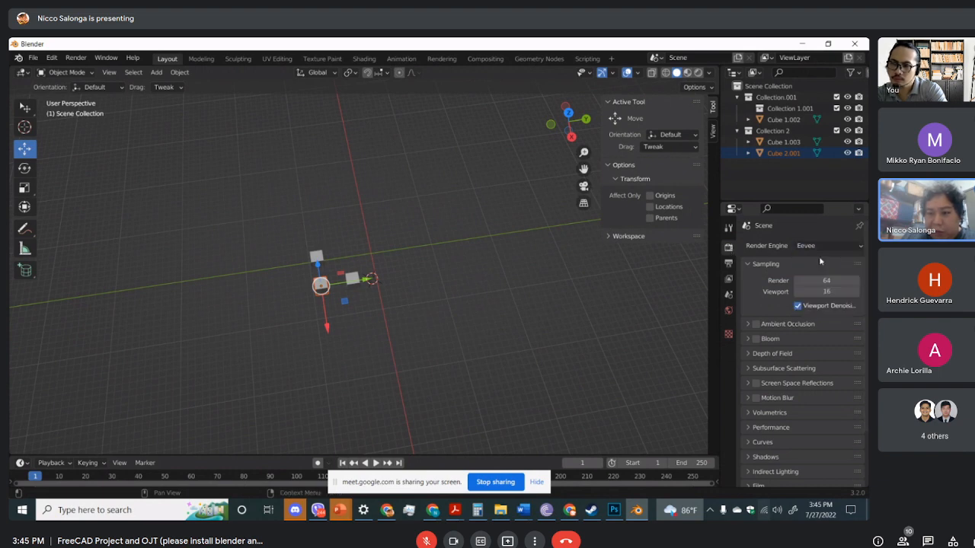
pyautogui.click(809, 247)
pyautogui.click(808, 259)
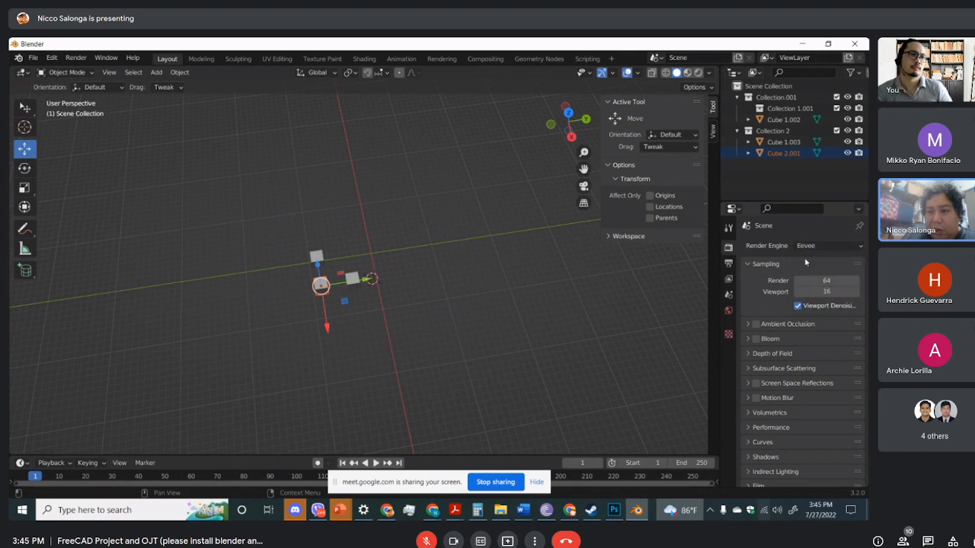
pyautogui.click(809, 247)
pyautogui.click(807, 260)
pyautogui.click(809, 247)
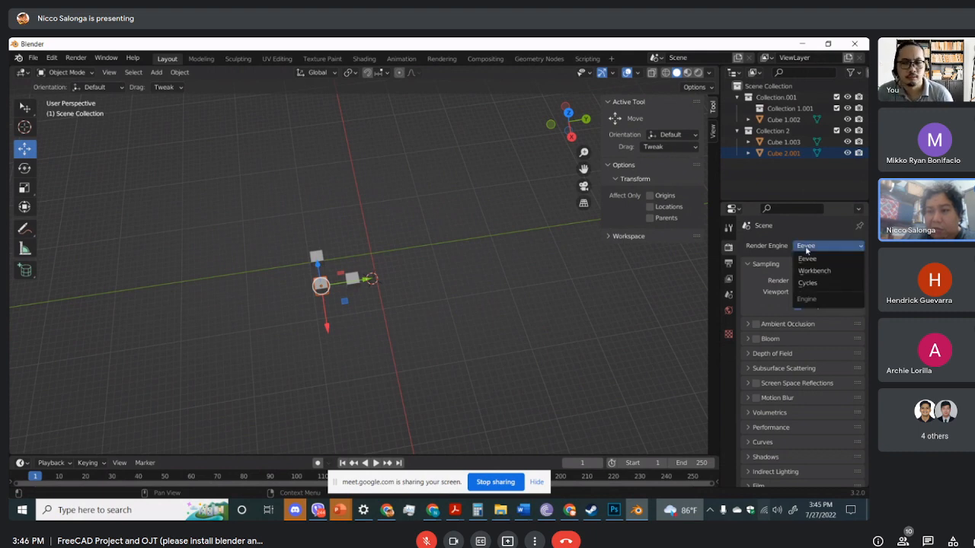
pyautogui.click(806, 261)
pyautogui.click(806, 247)
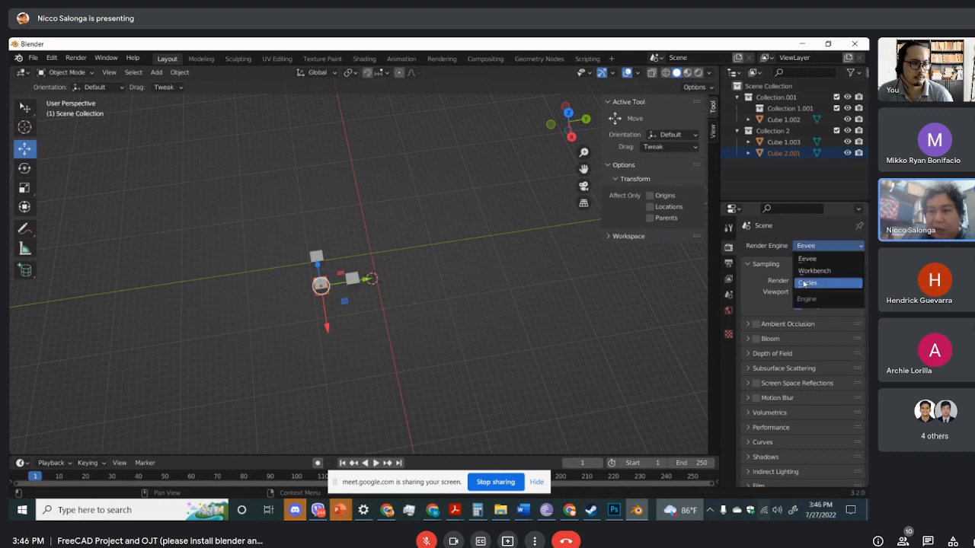
pyautogui.click(813, 249)
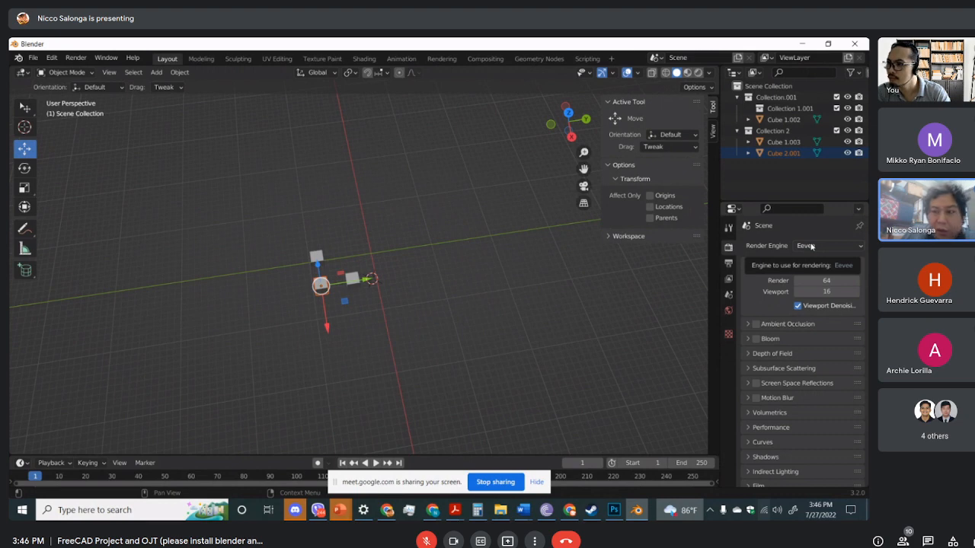
pyautogui.click(811, 246)
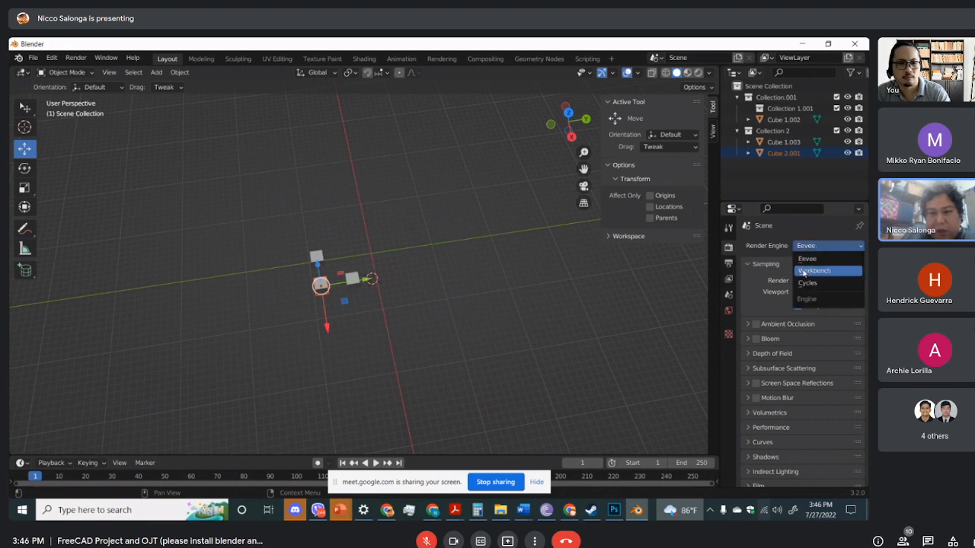
pyautogui.click(812, 259)
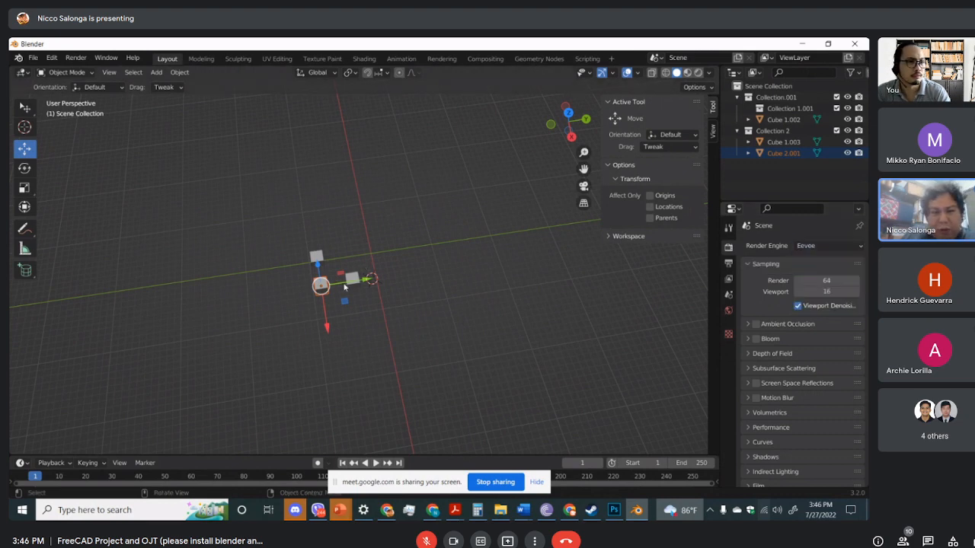
pyautogui.click(814, 248)
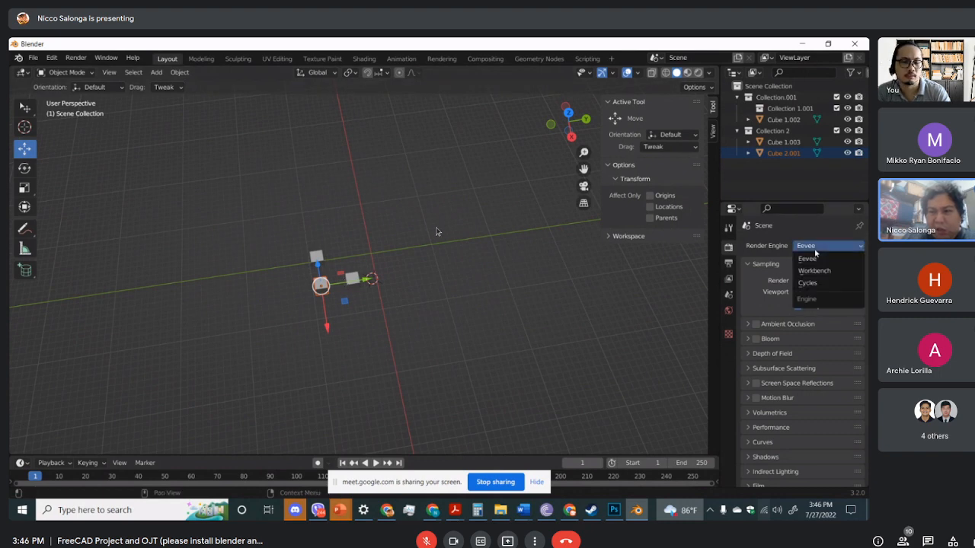
# Unmute the call microphone, and add a Point light to the scene at the 3D cursor
pyautogui.click(424, 542)
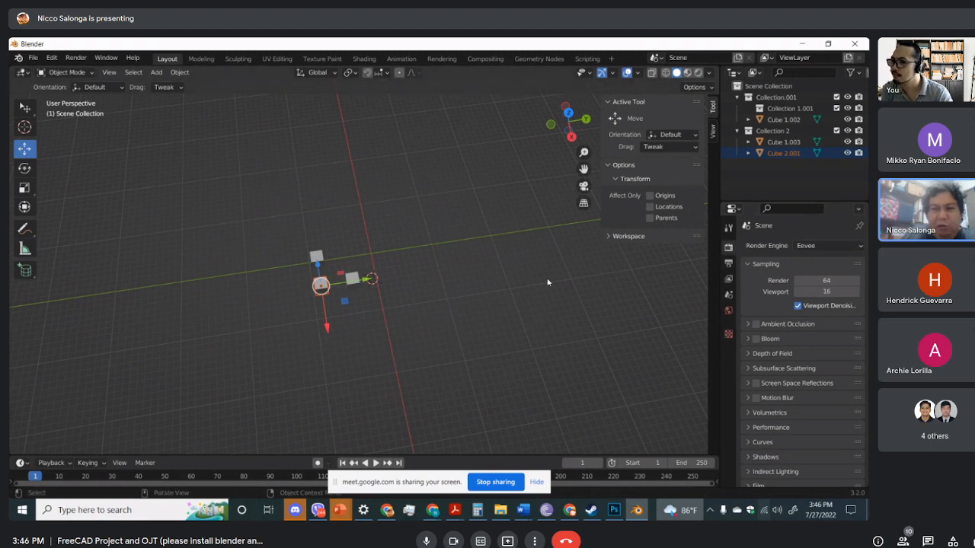
pyautogui.moveTo(422, 264)
pyautogui.mouseDown(button='middle')
pyautogui.moveTo(525, 279)
pyautogui.moveTo(392, 216)
pyautogui.moveTo(398, 246)
pyautogui.moveTo(411, 251)
pyautogui.mouseUp(button='middle')
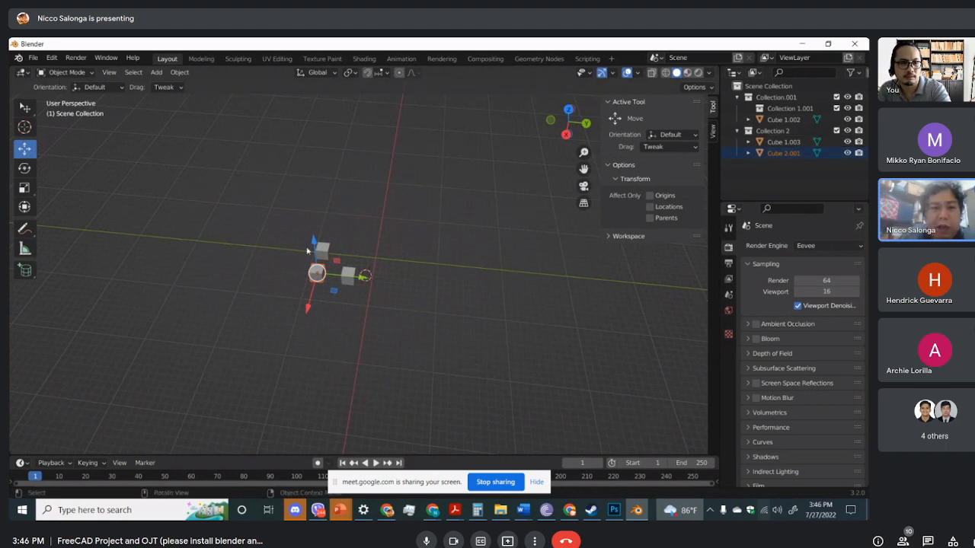
pyautogui.moveTo(320, 234); pyautogui.dragTo(473, 252, button='middle')
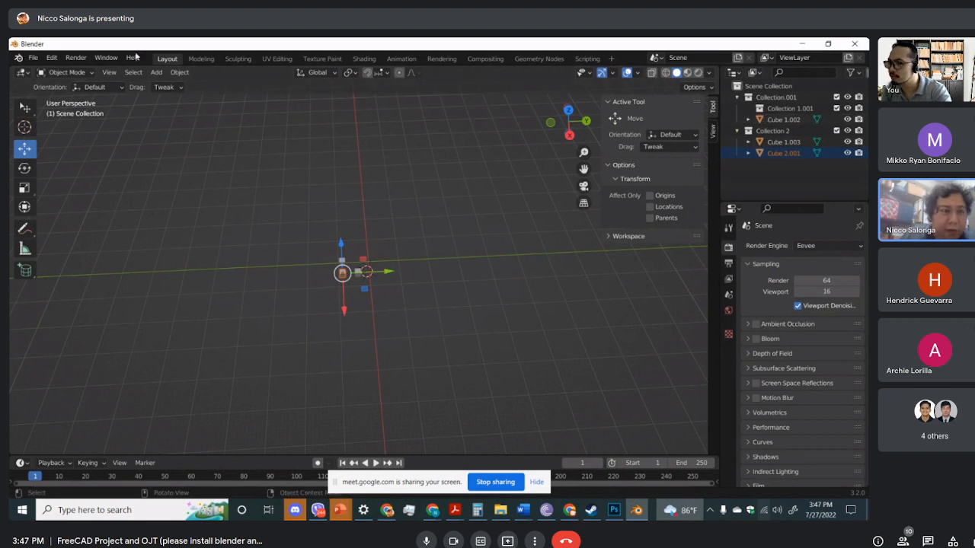
pyautogui.click(156, 73)
pyautogui.moveTo(160, 87)
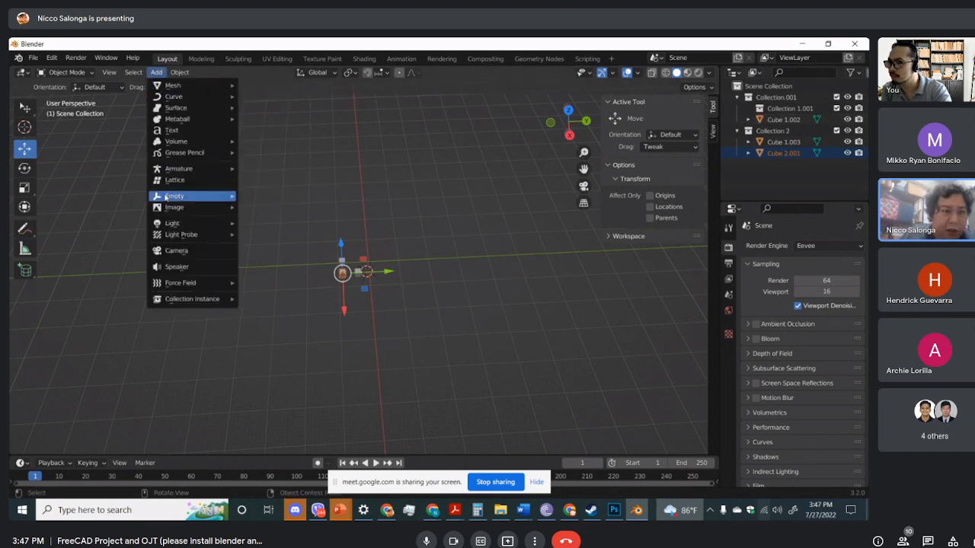
pyautogui.moveTo(170, 222)
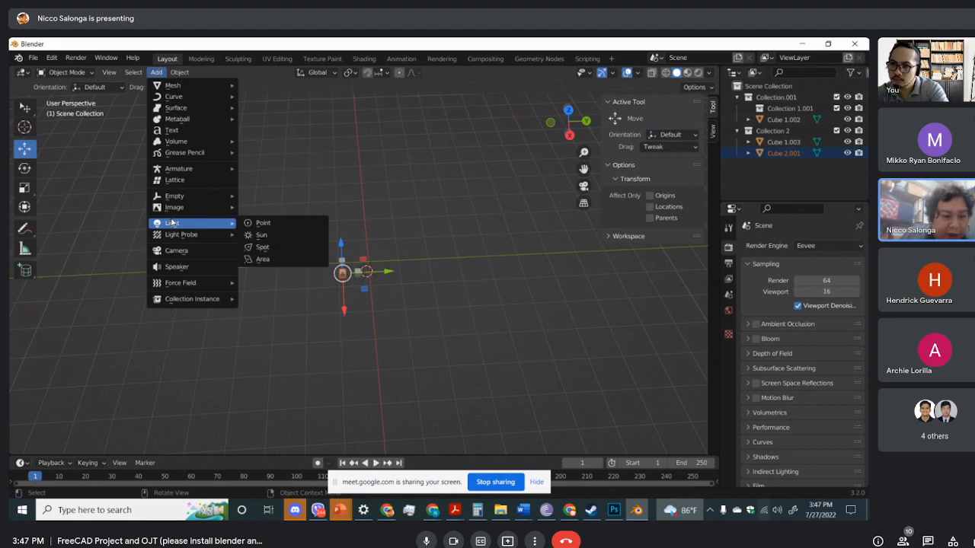
pyautogui.click(277, 227)
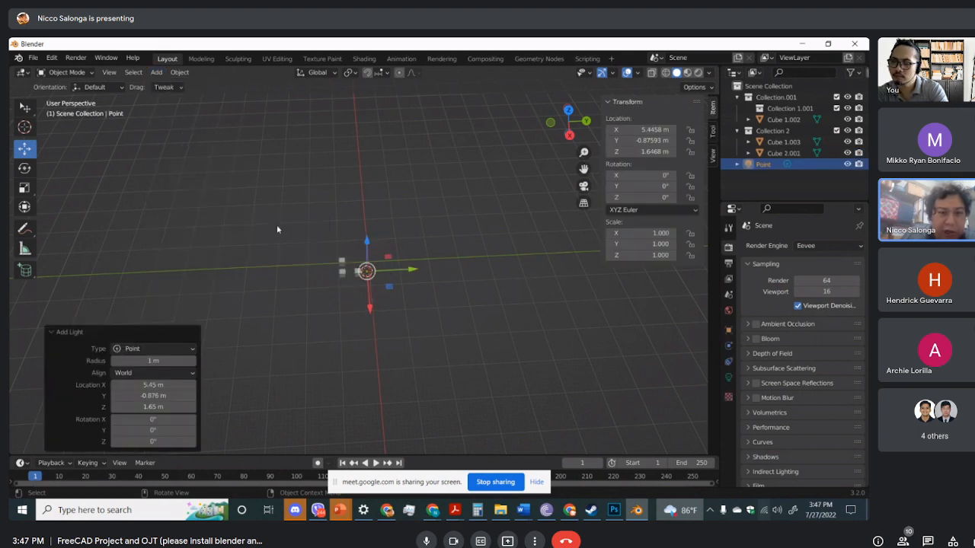
# Move the point light beside the cubes, to a height of about 4.8 m and about -13.7 m along Y
pyautogui.moveTo(431, 334); pyautogui.dragTo(391, 241, button='middle')
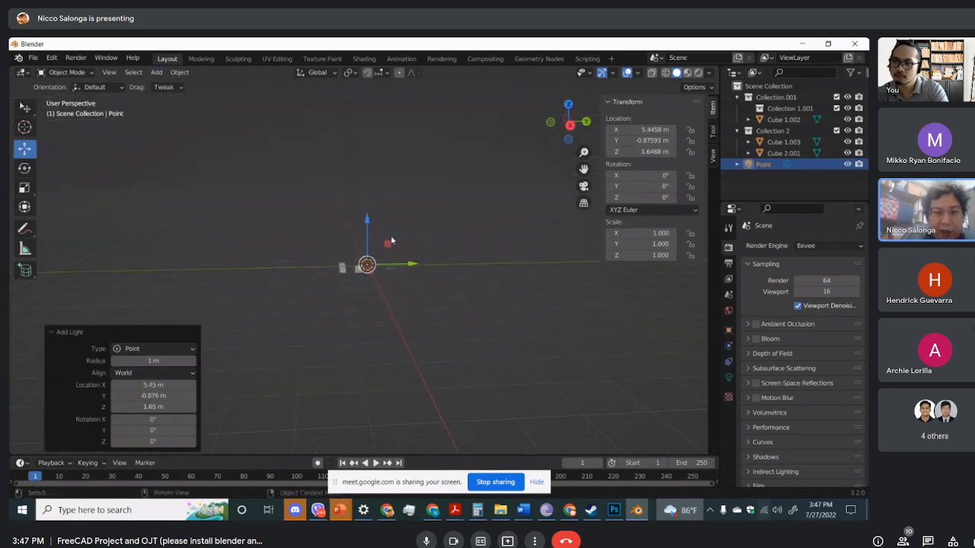
pyautogui.moveTo(369, 226); pyautogui.dragTo(370, 185)
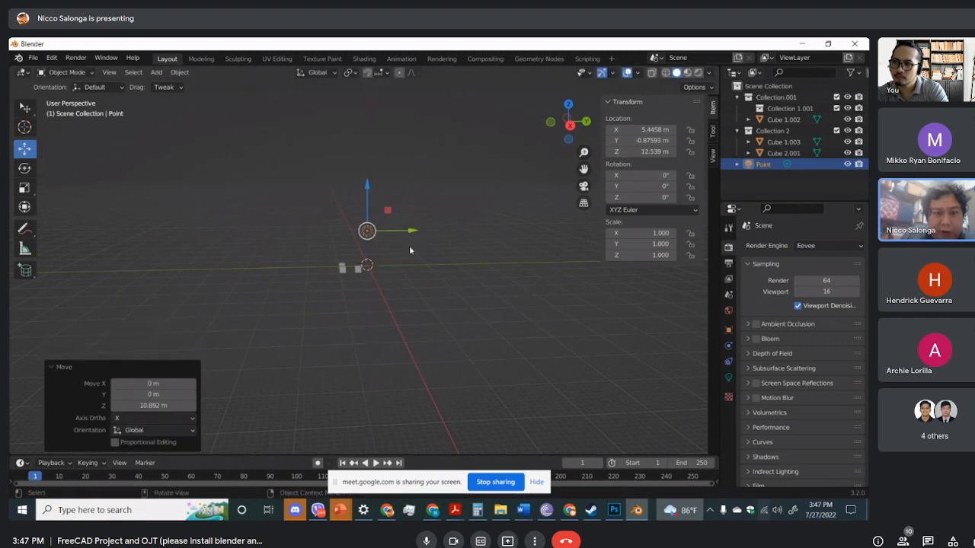
pyautogui.moveTo(409, 245); pyautogui.dragTo(411, 198, button='middle')
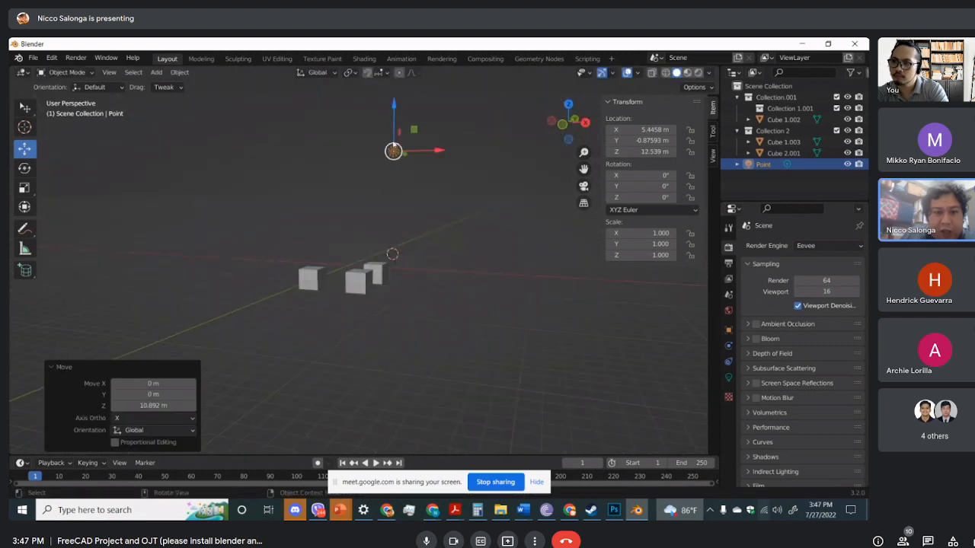
pyautogui.moveTo(394, 104); pyautogui.dragTo(393, 226)
pyautogui.moveTo(393, 226); pyautogui.dragTo(423, 238, button='middle')
pyautogui.moveTo(423, 239); pyautogui.dragTo(301, 267)
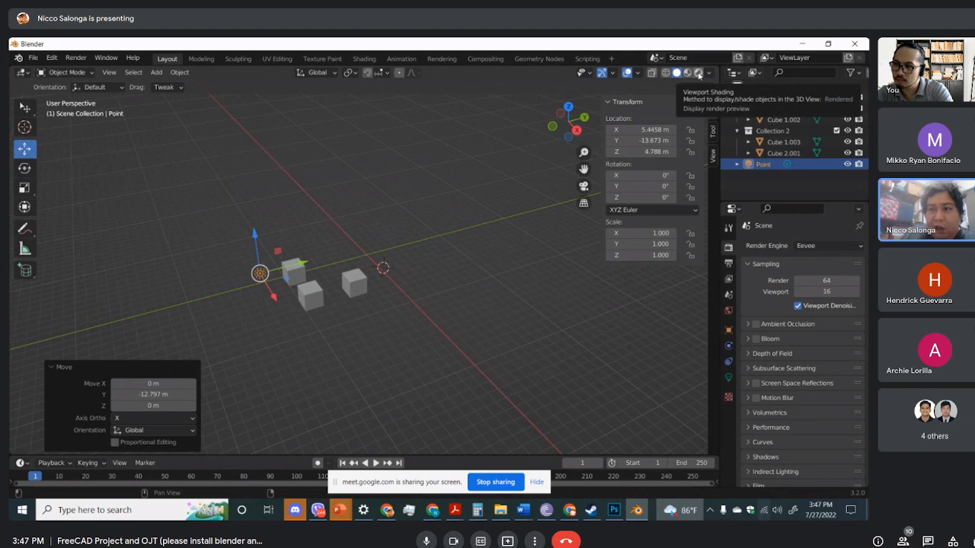
# Preview the scene in Rendered shading, and move the point light just above the nearest cube, to about X 4.6, Y -9.5, Z 2.4 m
pyautogui.click(699, 74)
pyautogui.moveTo(546, 262)
pyautogui.mouseDown(button='middle')
pyautogui.moveTo(482, 307)
pyautogui.moveTo(440, 279)
pyautogui.moveTo(395, 284)
pyautogui.mouseUp(button='middle')
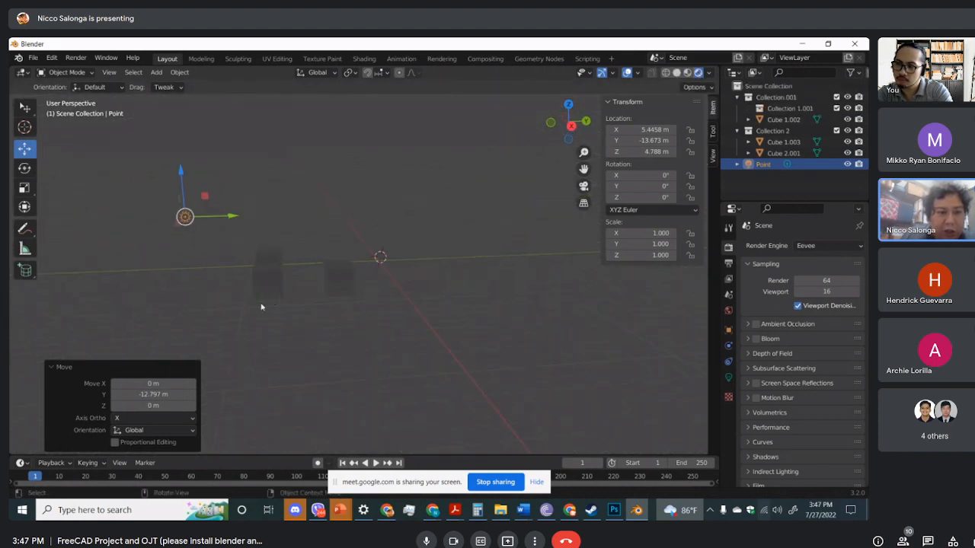
pyautogui.moveTo(179, 173); pyautogui.dragTo(181, 208)
pyautogui.moveTo(234, 252); pyautogui.dragTo(306, 249)
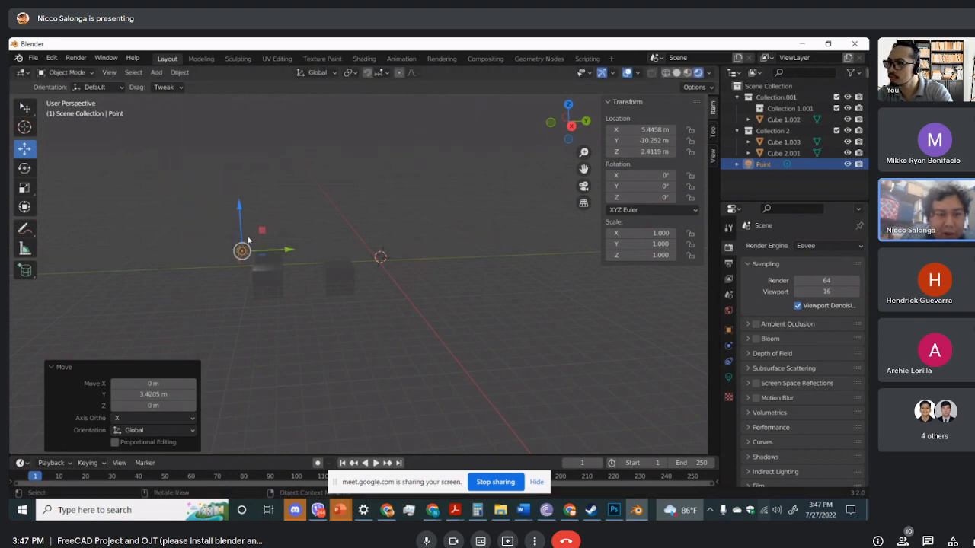
pyautogui.moveTo(307, 249); pyautogui.dragTo(296, 261, button='middle')
pyautogui.moveTo(294, 282)
pyautogui.mouseDown()
pyautogui.moveTo(320, 278)
pyautogui.moveTo(307, 280)
pyautogui.mouseUp()
pyautogui.moveTo(269, 291); pyautogui.dragTo(435, 332, button='middle')
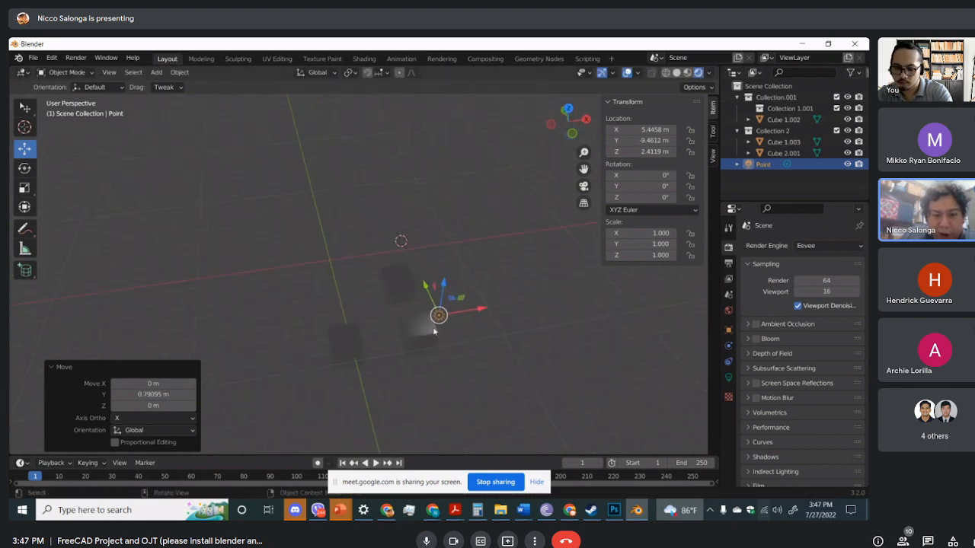
pyautogui.moveTo(475, 314); pyautogui.dragTo(462, 315)
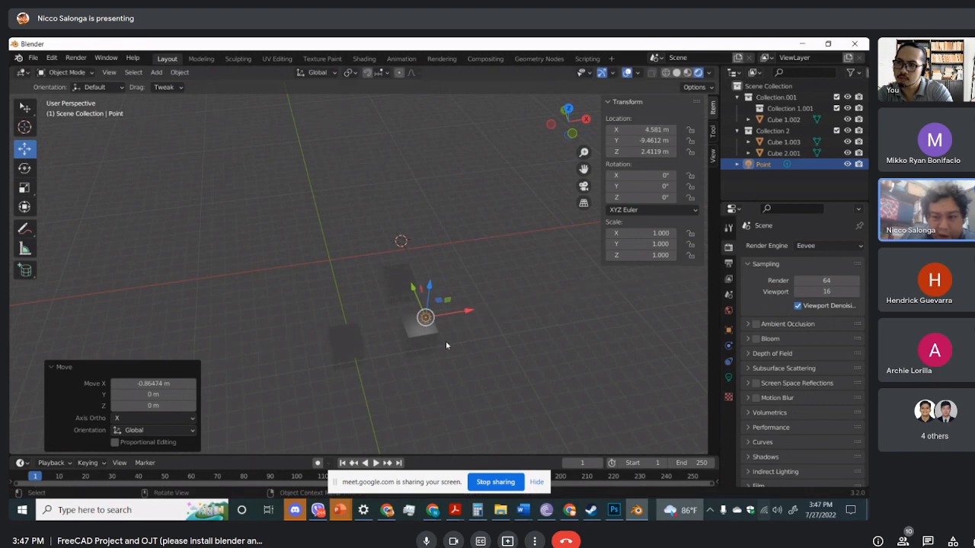
# Set the point light's power to 100 W in its light properties
pyautogui.click(729, 377)
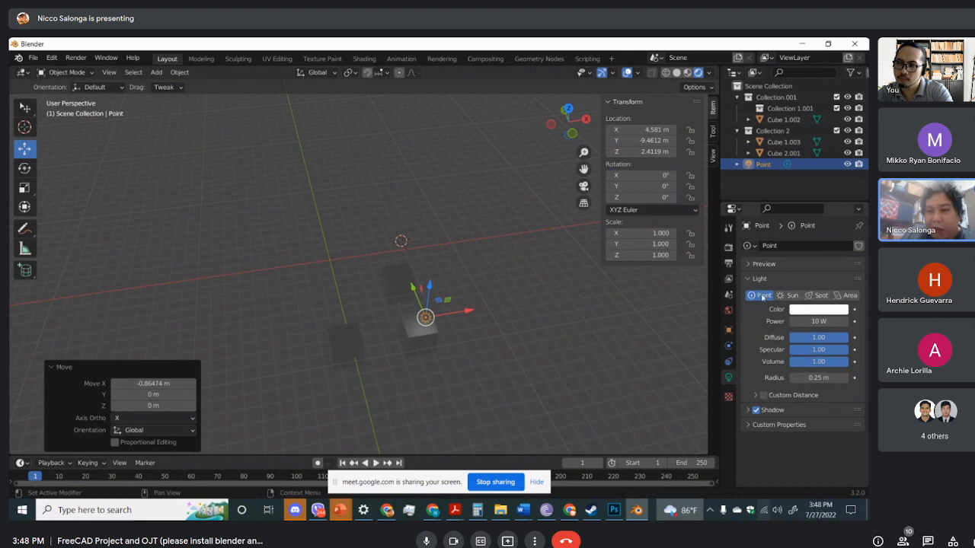
pyautogui.click(811, 322)
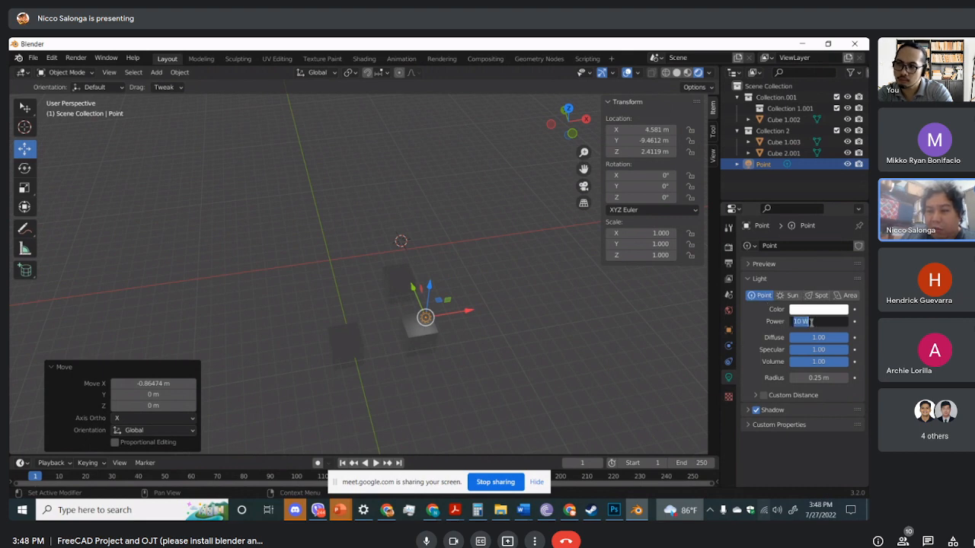
pyautogui.click(798, 321)
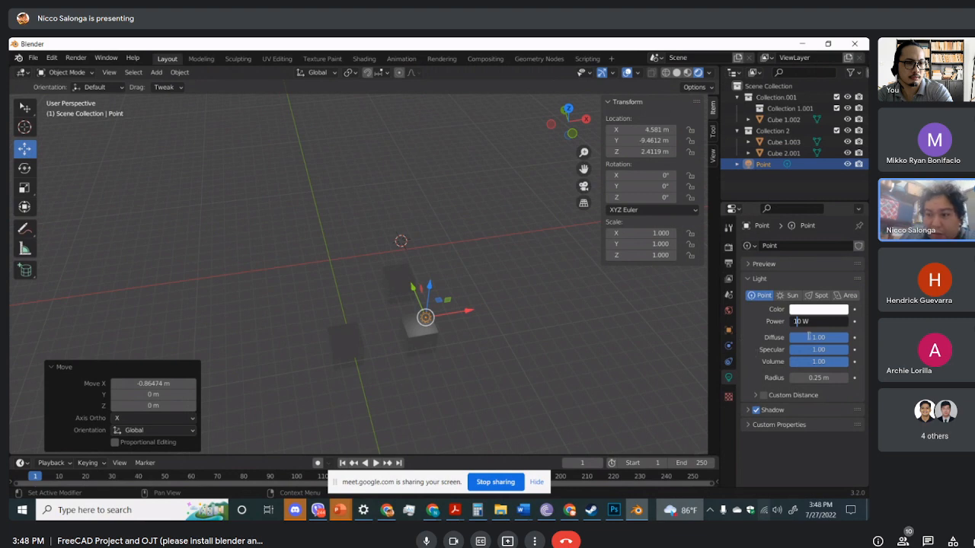
pyautogui.write('0')
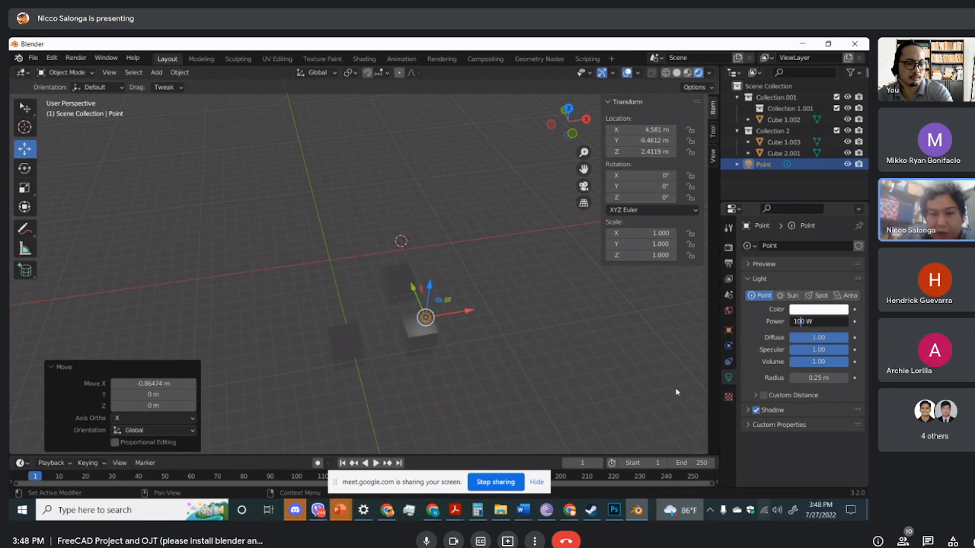
pyautogui.press('Return')
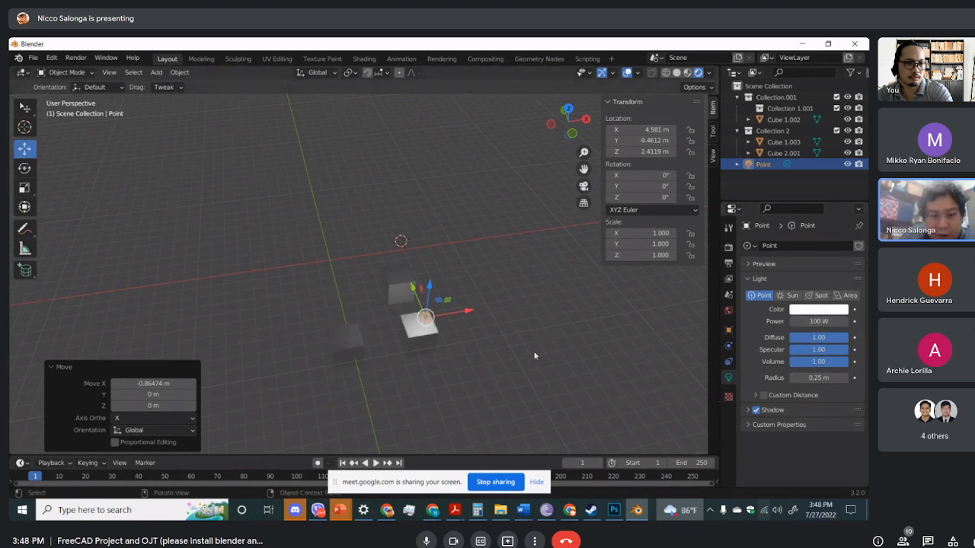
# Move the point light between the three cubes, to about X 1.8, Y -6.6, Z 2.4 m
pyautogui.moveTo(534, 356); pyautogui.dragTo(531, 408, button='middle')
pyautogui.press('g')
pyautogui.press('y')
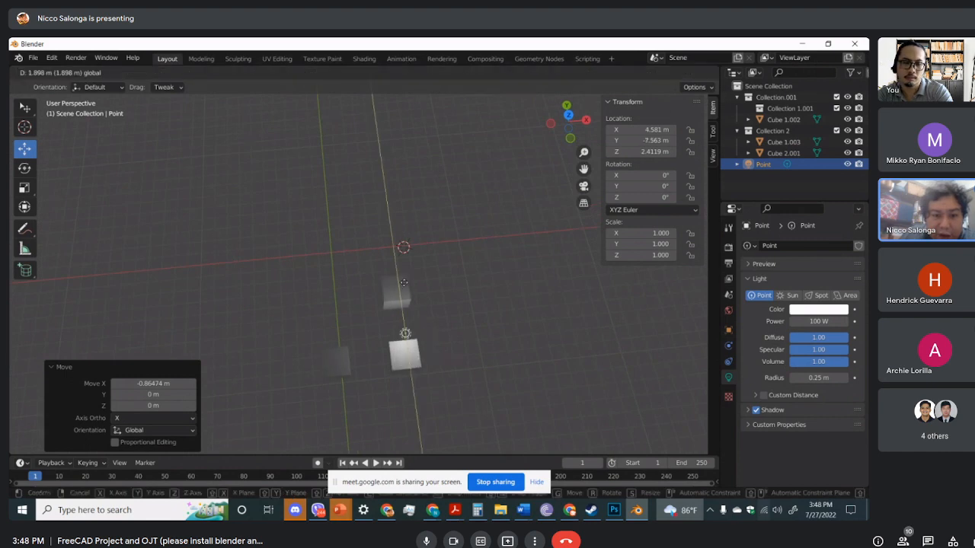
pyautogui.click(404, 299)
pyautogui.moveTo(434, 302); pyautogui.dragTo(364, 296)
pyautogui.moveTo(418, 318); pyautogui.dragTo(347, 265, button='middle')
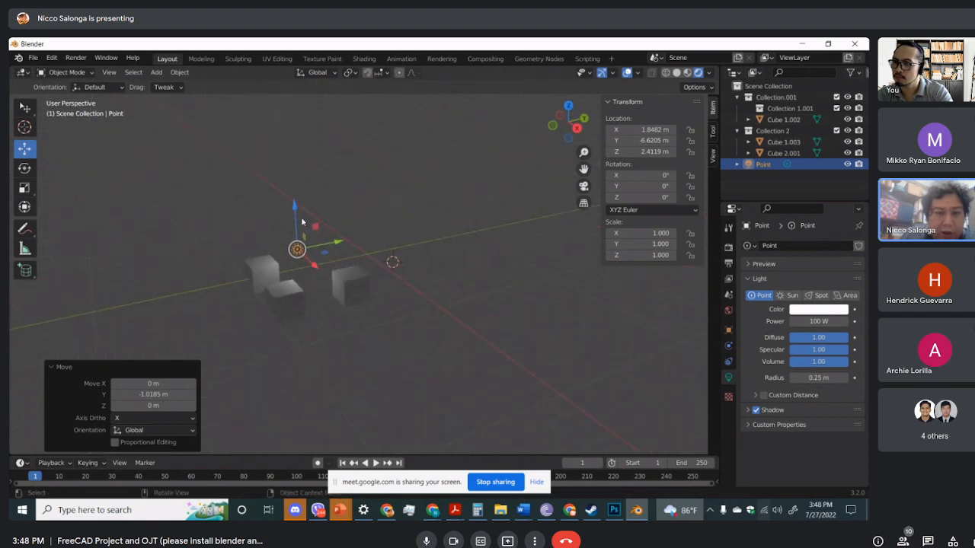
# Set the point light's power to 500 W
pyautogui.click(797, 321)
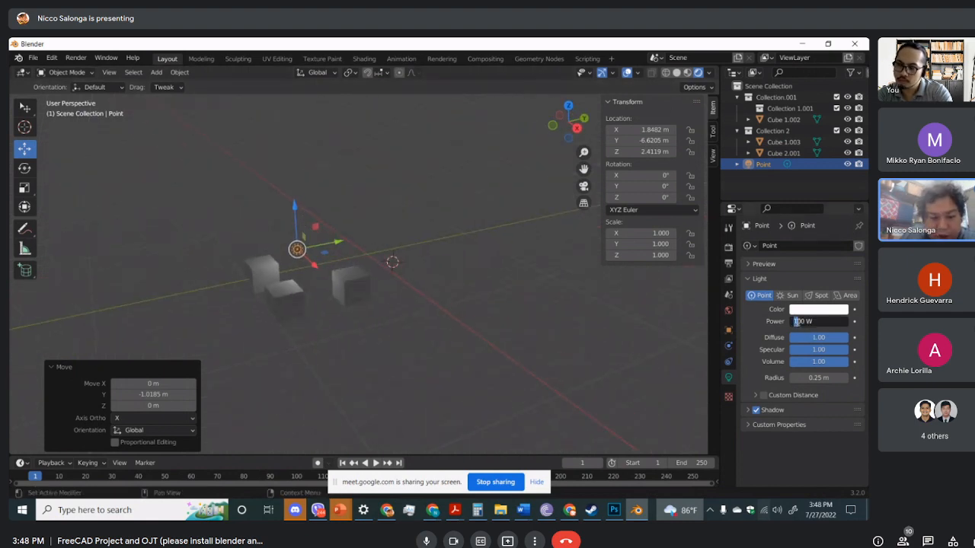
pyautogui.write('5')
pyautogui.press('Return')
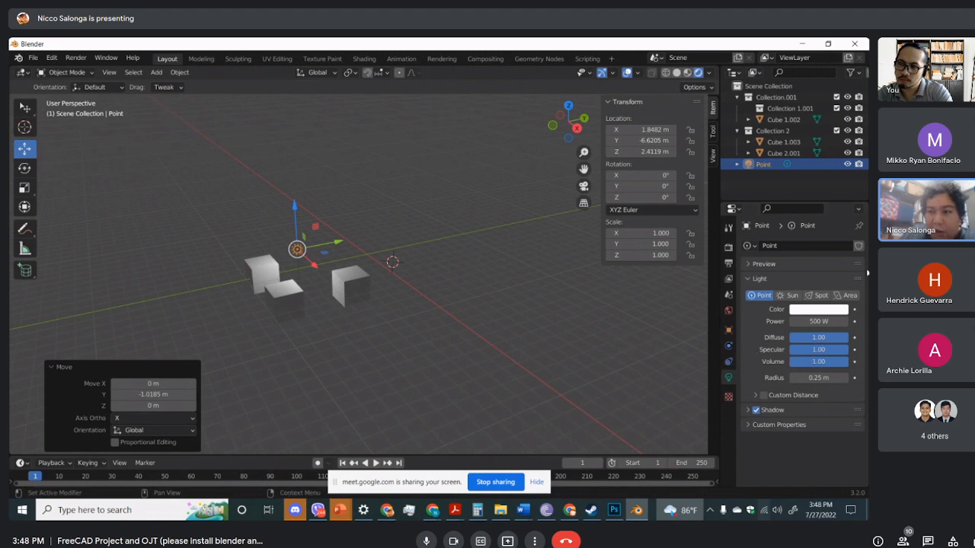
# Change the light's type to Sun and tilt its direction to about 31° around X
pyautogui.click(792, 296)
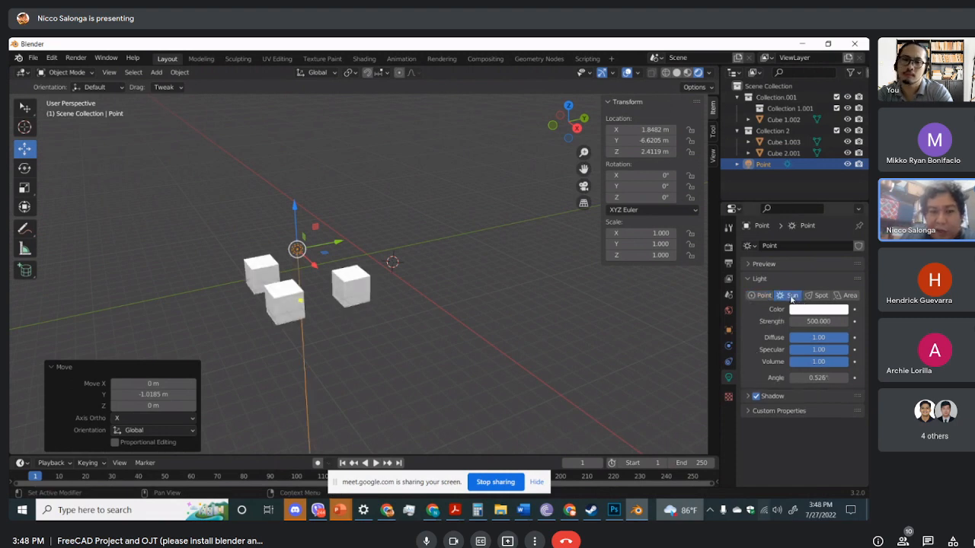
pyautogui.moveTo(518, 297); pyautogui.dragTo(425, 269, button='middle')
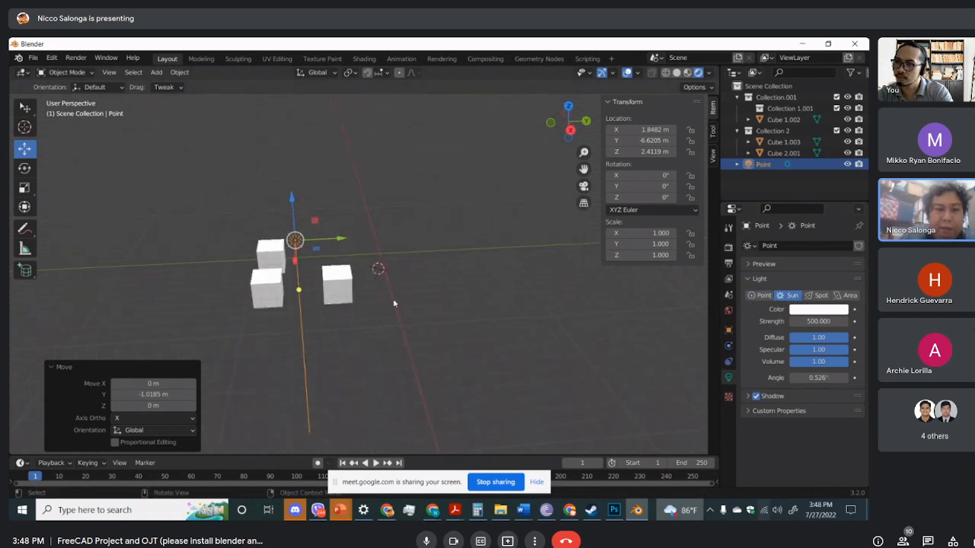
pyautogui.moveTo(394, 301); pyautogui.dragTo(350, 304, button='middle')
pyautogui.scroll(-5, 406, 322)
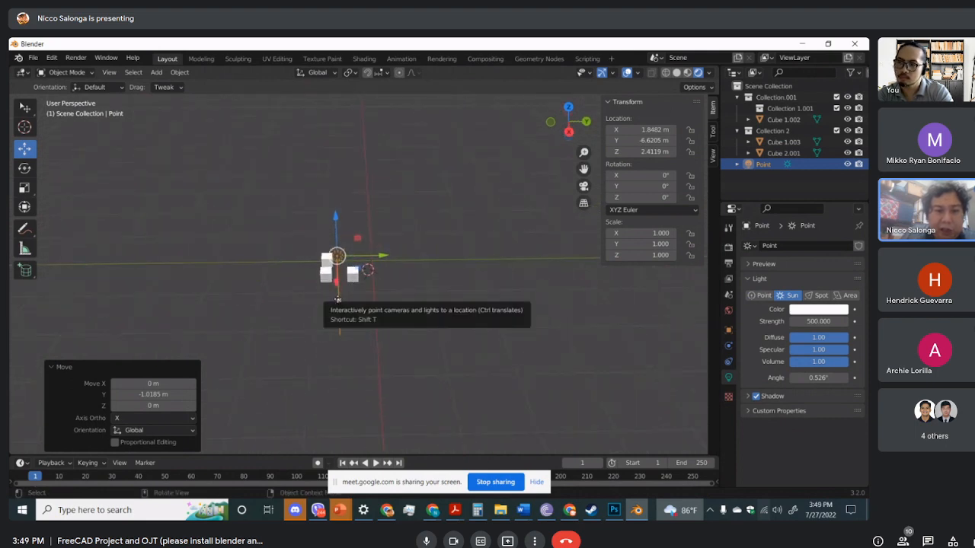
pyautogui.moveTo(337, 299); pyautogui.dragTo(366, 295)
# Set the sun light's strength to 100, and reduce it further to 50
pyautogui.click(801, 321)
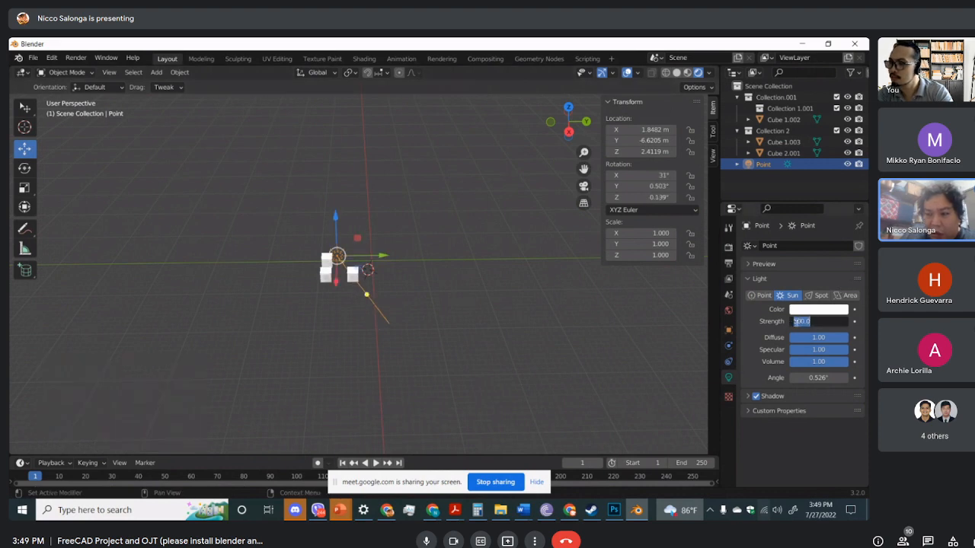
pyautogui.write('100')
pyautogui.press('Return')
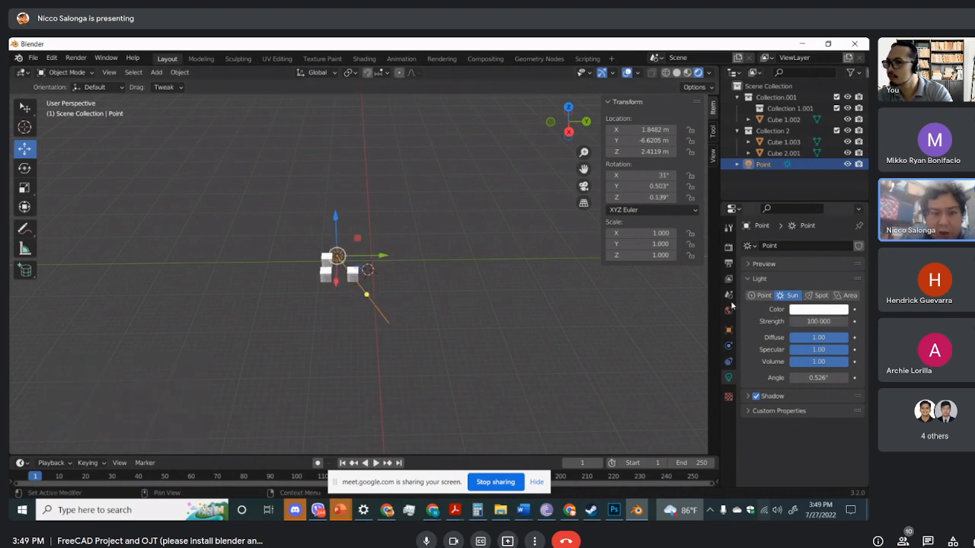
pyautogui.scroll(3, 686, 304)
pyautogui.click(818, 321)
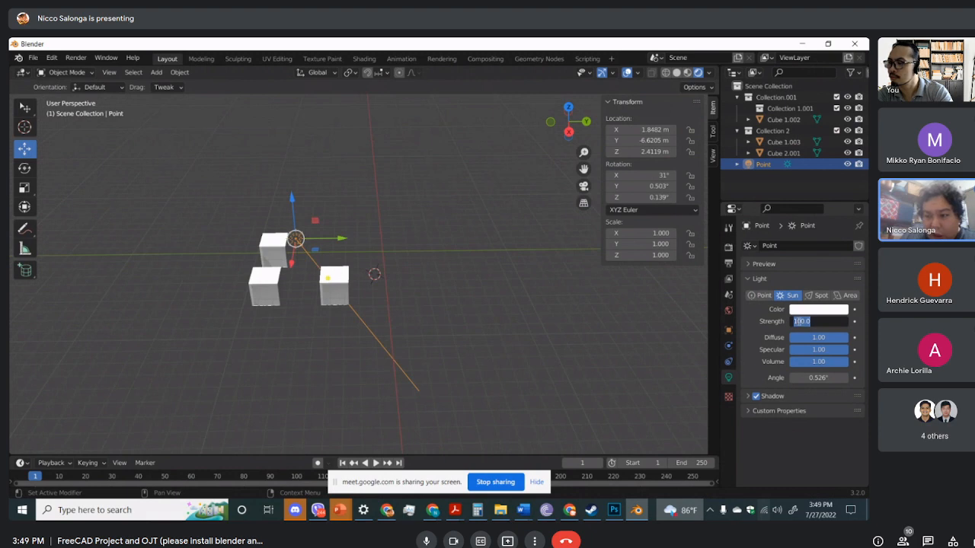
pyautogui.moveTo(799, 321); pyautogui.dragTo(771, 320)
pyautogui.write('50')
pyautogui.press('Return')
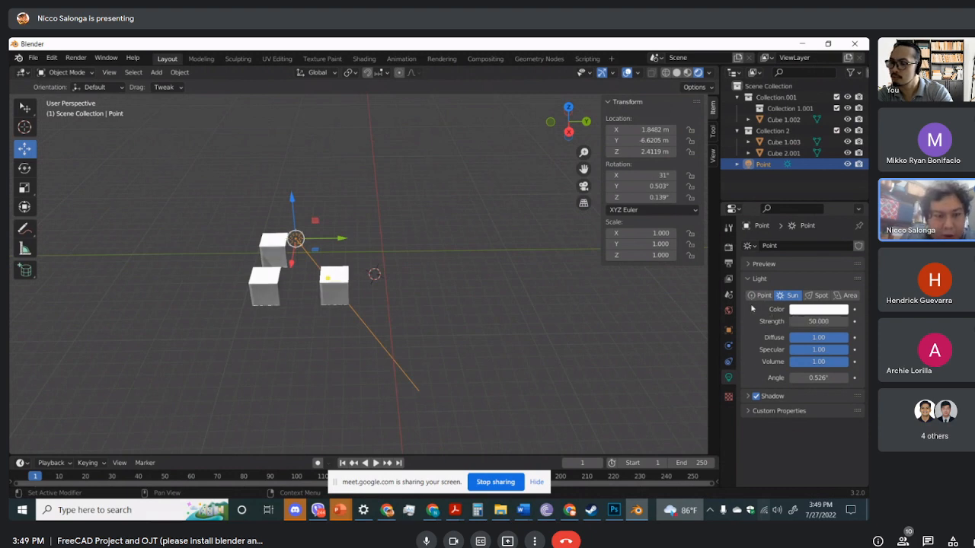
# Swing the sun light's direction upward and away from the cubes, to a rotation of about X 163°, Y 62.7°, Z 110°
pyautogui.moveTo(601, 304); pyautogui.dragTo(368, 305, button='middle')
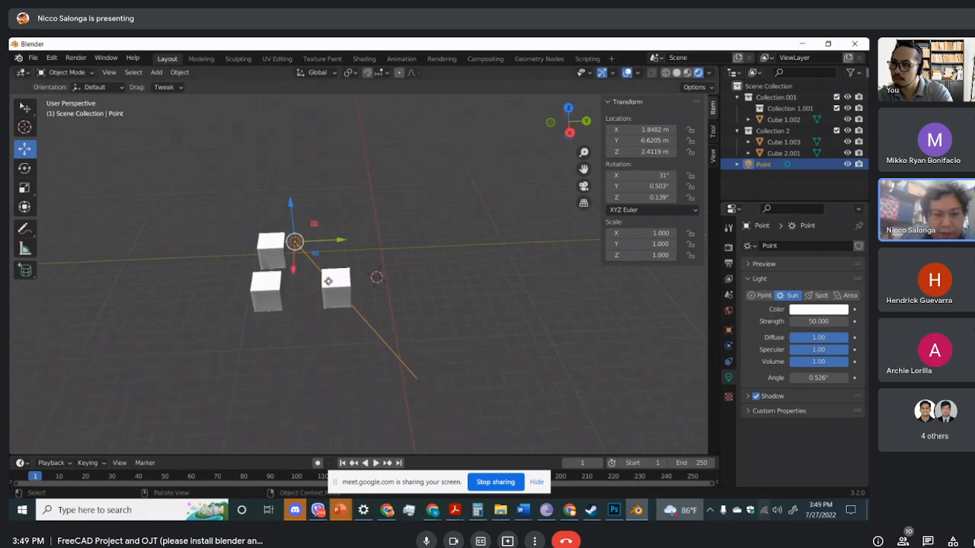
pyautogui.moveTo(327, 279); pyautogui.dragTo(289, 211)
pyautogui.moveTo(297, 245); pyautogui.dragTo(396, 260, button='middle')
pyautogui.moveTo(272, 279); pyautogui.dragTo(313, 238)
pyautogui.moveTo(345, 217); pyautogui.dragTo(495, 149, button='middle')
# Align the sun light's direction straight up using the Back and Right orthographic views, to about X 180°, Y 0.6°, Z 108°
pyautogui.click(569, 106)
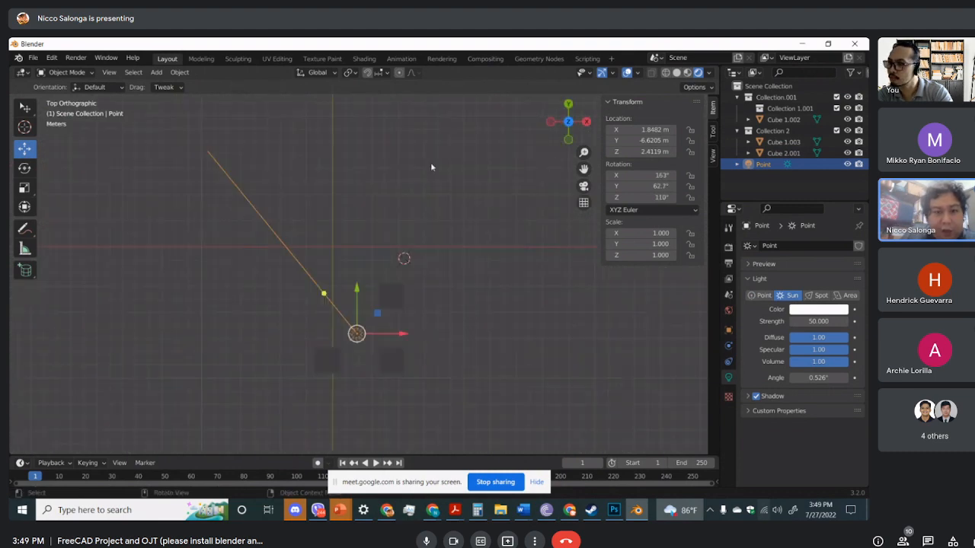
pyautogui.click(569, 106)
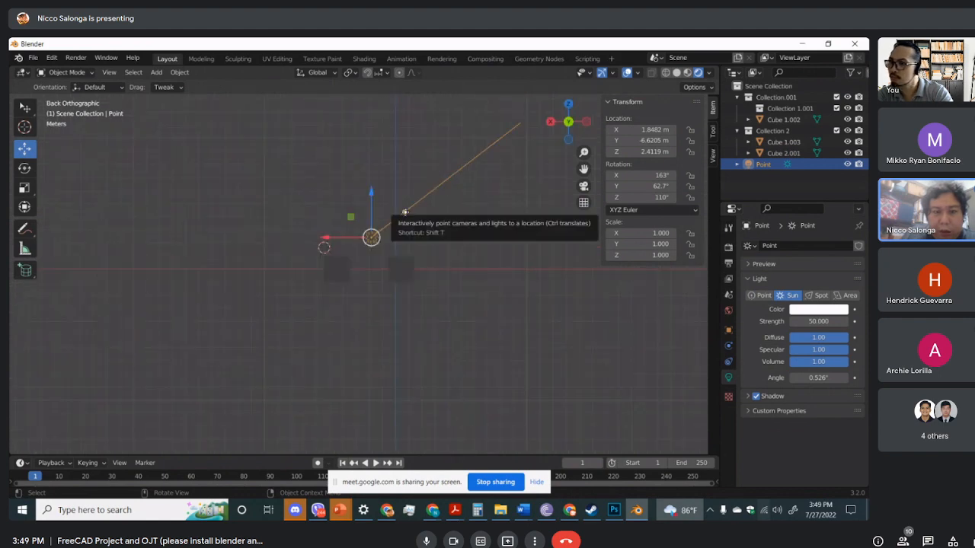
pyautogui.moveTo(405, 211); pyautogui.dragTo(406, 186)
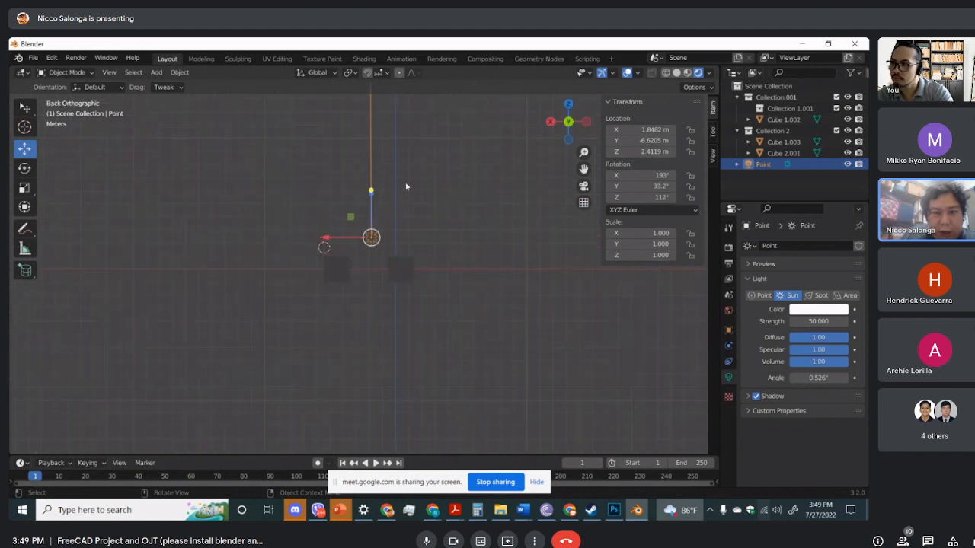
pyautogui.moveTo(466, 230); pyautogui.dragTo(523, 218, button='middle')
pyautogui.click(578, 140)
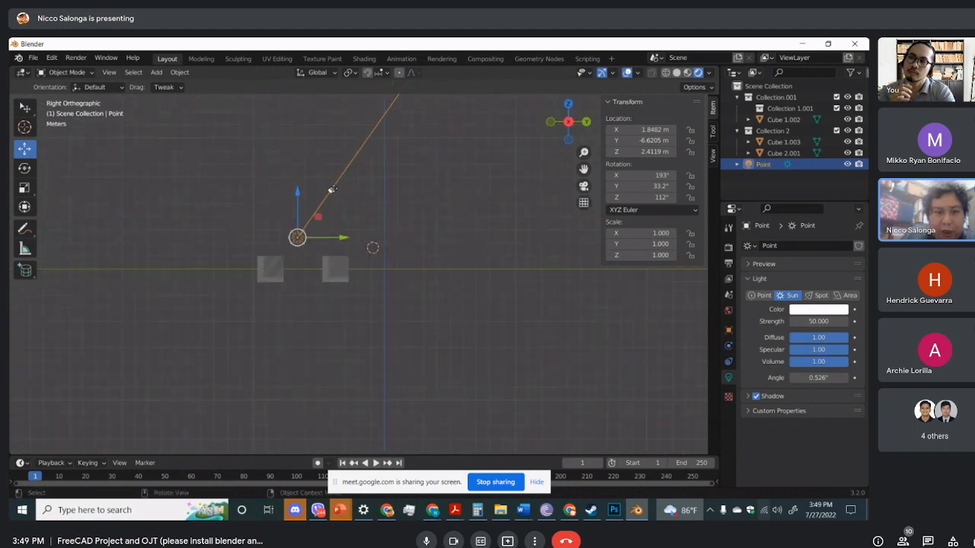
pyautogui.moveTo(332, 190); pyautogui.dragTo(297, 154)
pyautogui.moveTo(411, 263); pyautogui.dragTo(333, 326, button='middle')
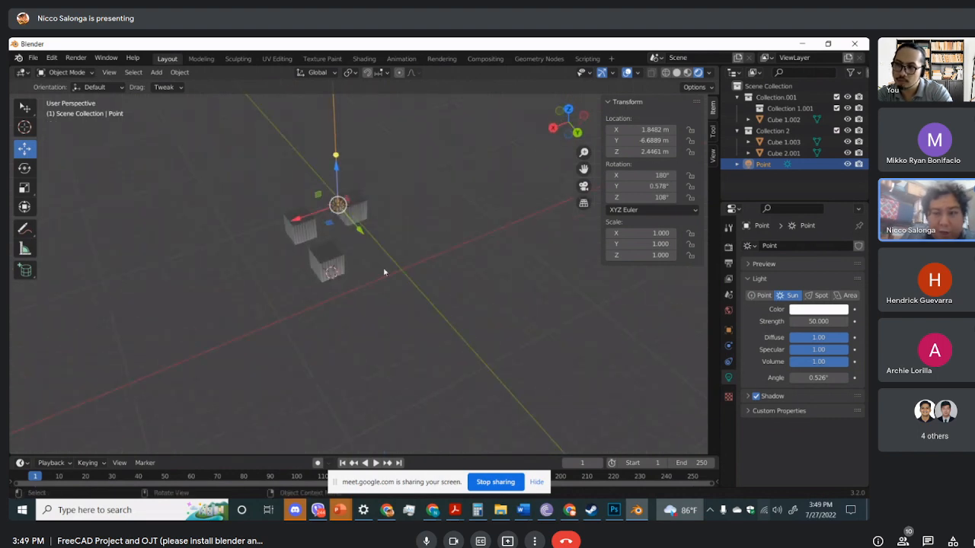
# Change the light's type to Spot and aim its cone sideways, at a rotation of about X 109°, Y -205°, Z -37°
pyautogui.click(816, 295)
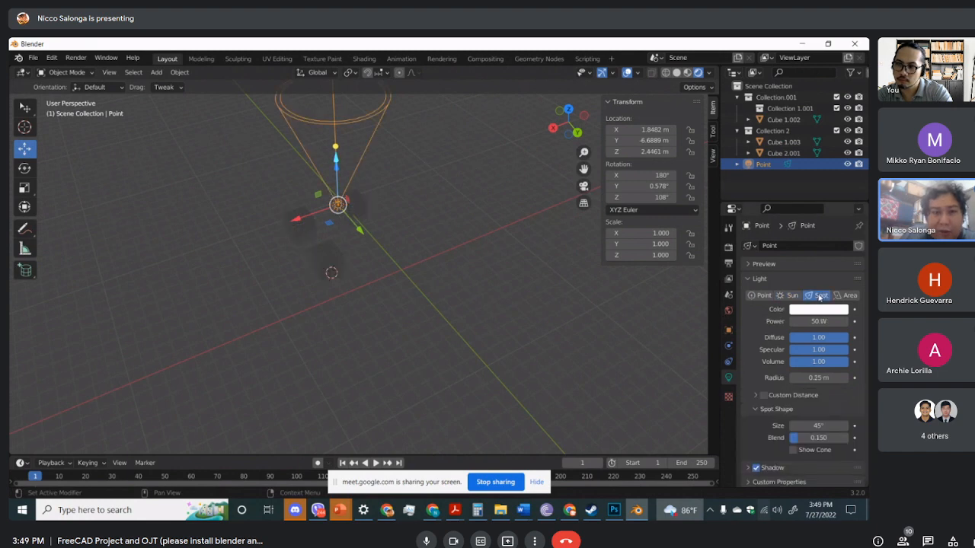
pyautogui.moveTo(438, 152); pyautogui.dragTo(451, 181, button='middle')
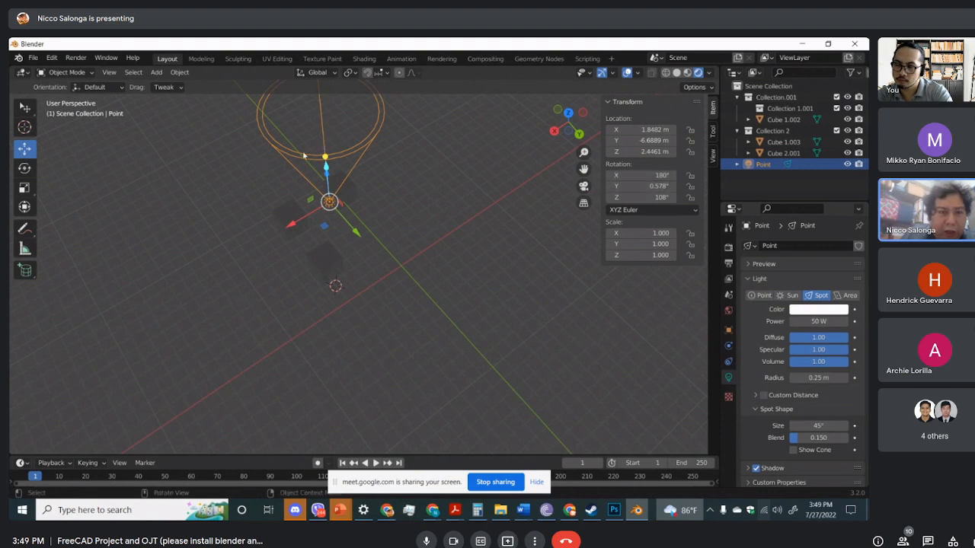
pyautogui.moveTo(255, 194); pyautogui.dragTo(305, 144, button='middle')
pyautogui.moveTo(303, 157); pyautogui.dragTo(324, 273)
pyautogui.moveTo(218, 250); pyautogui.dragTo(315, 220, button='middle')
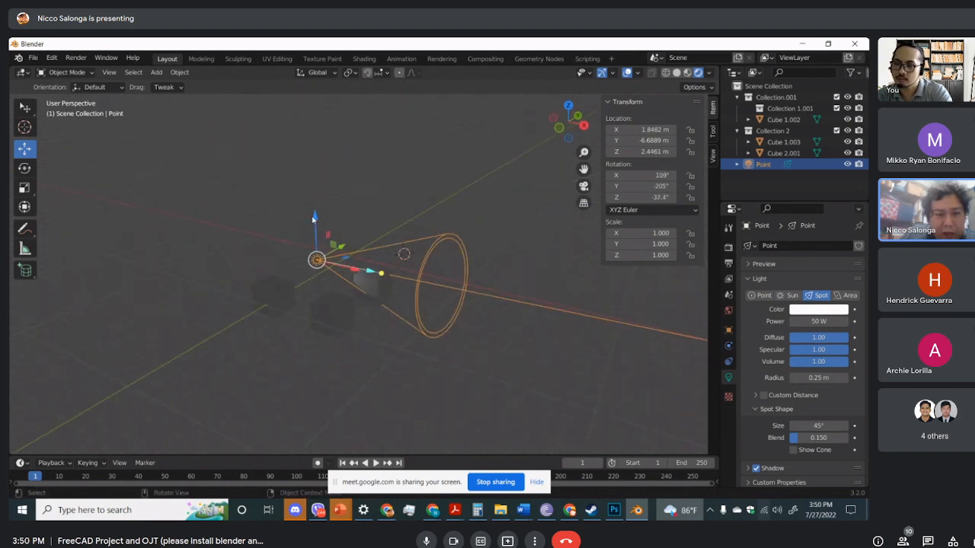
# Raise the spot light above the cubes to about Z 8.3 m, and aim it down at about X 146°, Y -190°, Z -26°
pyautogui.moveTo(312, 218); pyautogui.dragTo(452, 209)
pyautogui.press('g')
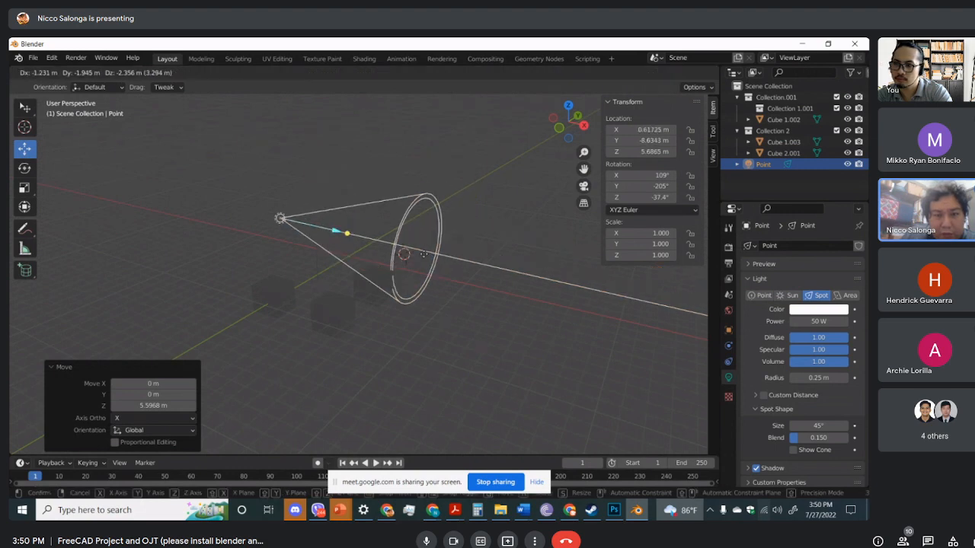
pyautogui.click(381, 203)
pyautogui.moveTo(375, 191); pyautogui.dragTo(466, 224)
pyautogui.moveTo(466, 227); pyautogui.dragTo(358, 270, button='middle')
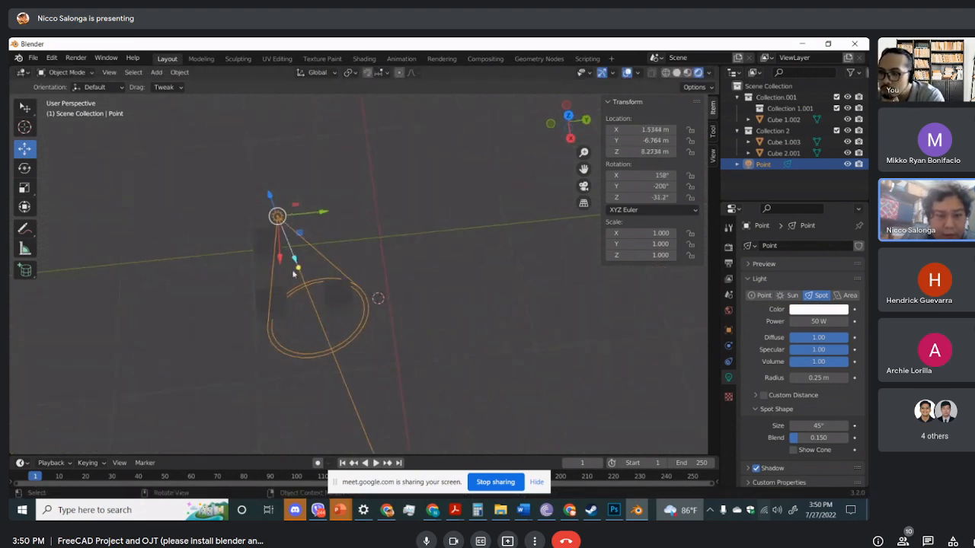
pyautogui.moveTo(295, 270); pyautogui.dragTo(318, 260)
pyautogui.moveTo(318, 261); pyautogui.dragTo(518, 229, button='middle')
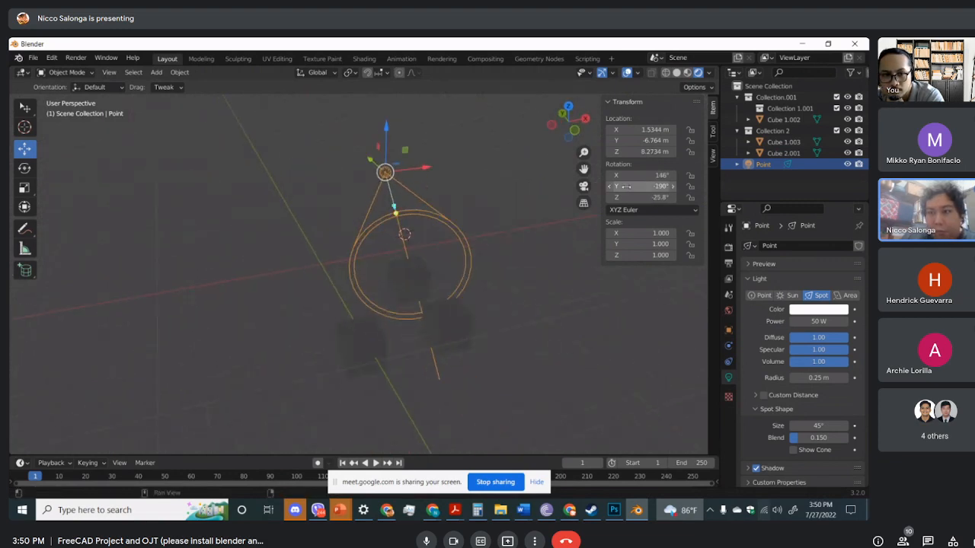
# Set the spot light's power to 100 W, and increase it to 1000 W
pyautogui.doubleClick(811, 321)
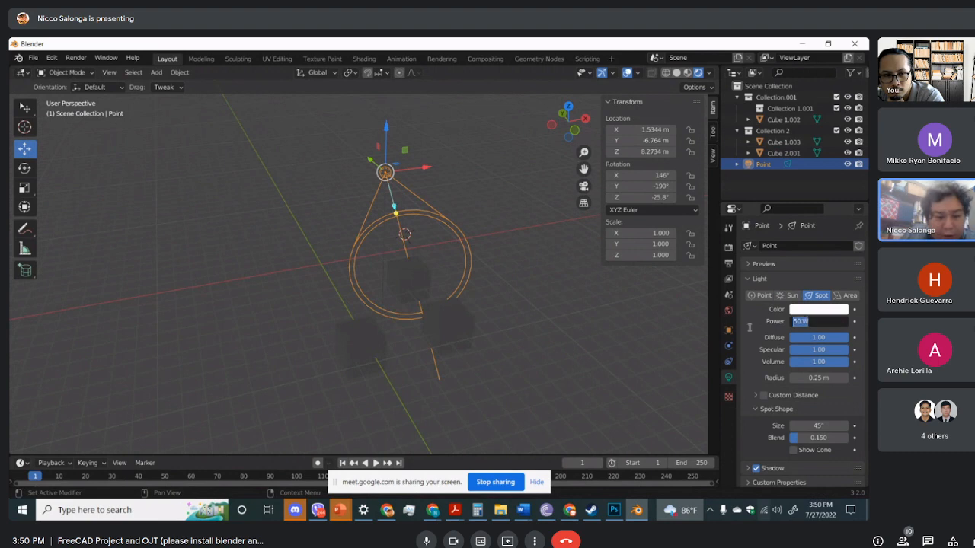
pyautogui.write('100')
pyautogui.press('Return')
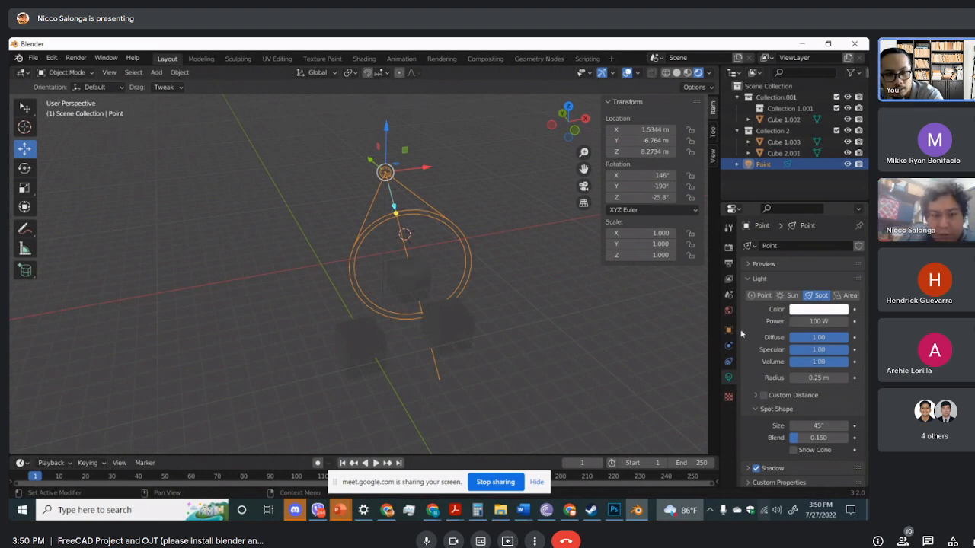
pyautogui.doubleClick(811, 321)
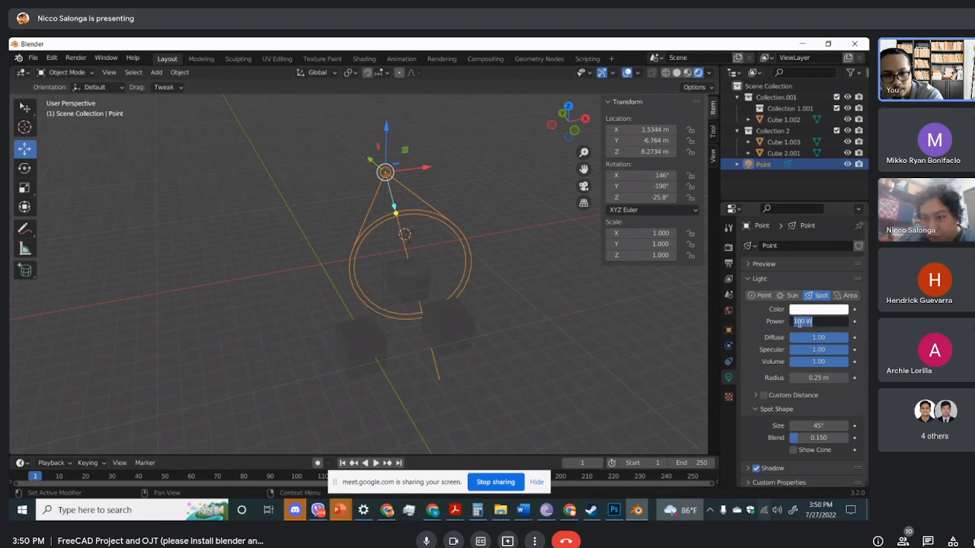
pyautogui.click(797, 321)
pyautogui.write('0')
pyautogui.press('Return')
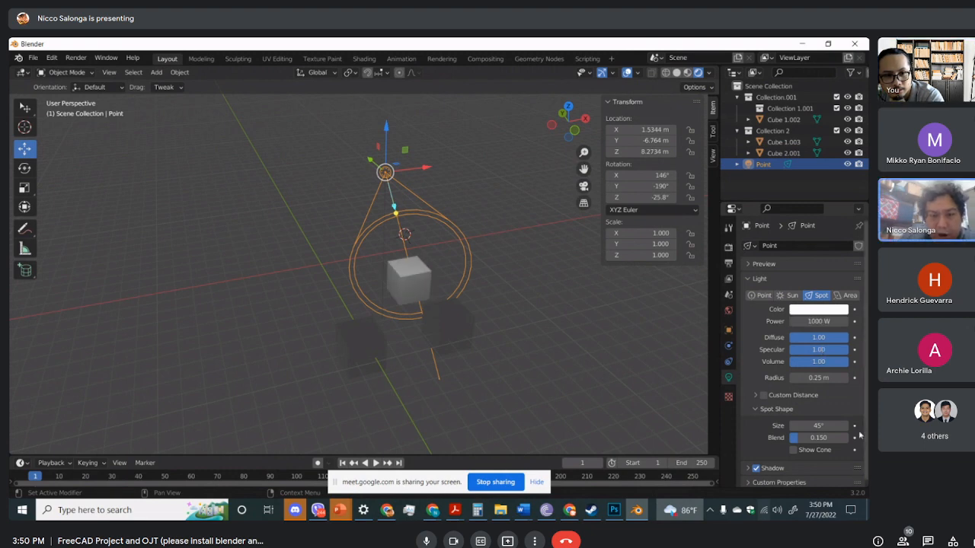
# Center the spot light's beam on the lit cube and narrow its cone to about 26.6°
pyautogui.moveTo(599, 342); pyautogui.dragTo(546, 351, button='middle')
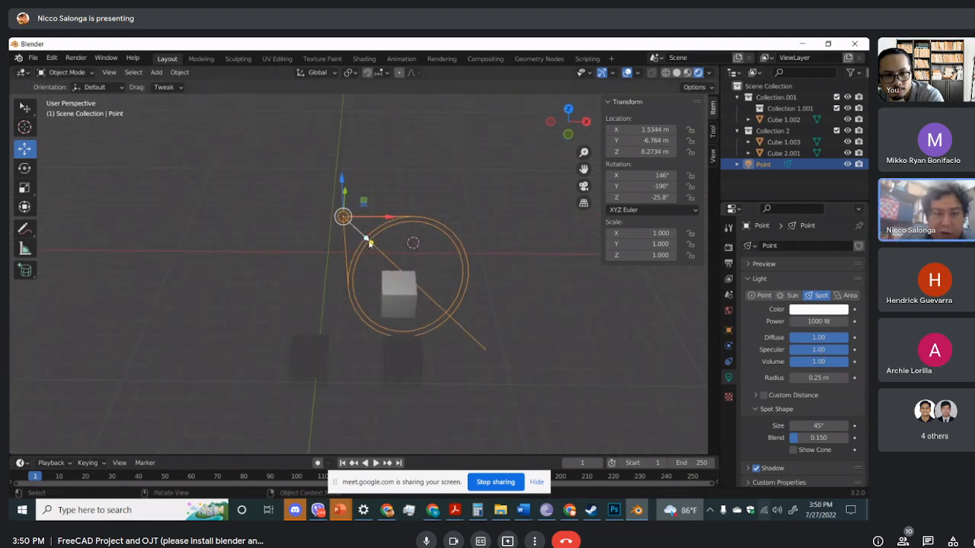
pyautogui.moveTo(366, 238); pyautogui.dragTo(388, 261)
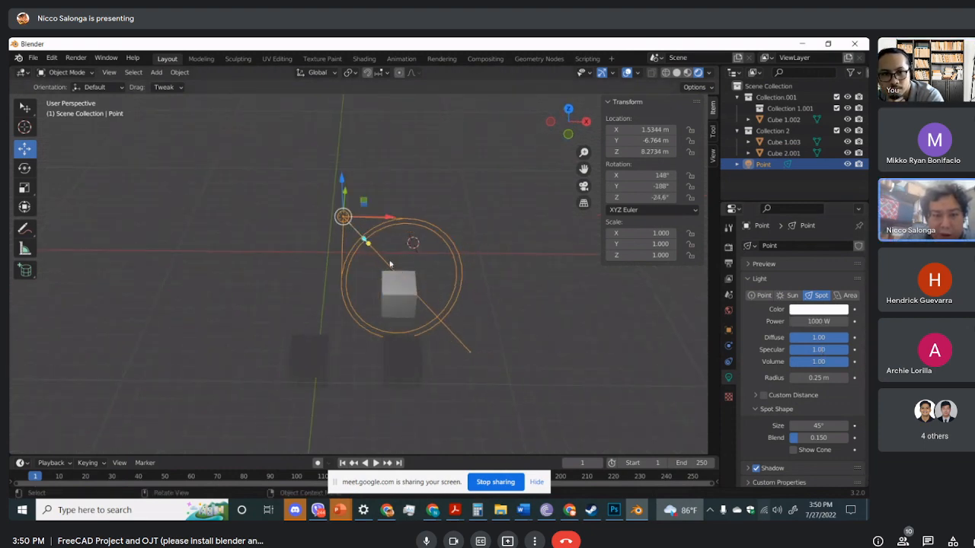
pyautogui.moveTo(393, 253); pyautogui.dragTo(337, 226, button='middle')
pyautogui.moveTo(337, 226)
pyautogui.mouseDown()
pyautogui.moveTo(342, 233)
pyautogui.moveTo(326, 221)
pyautogui.mouseUp()
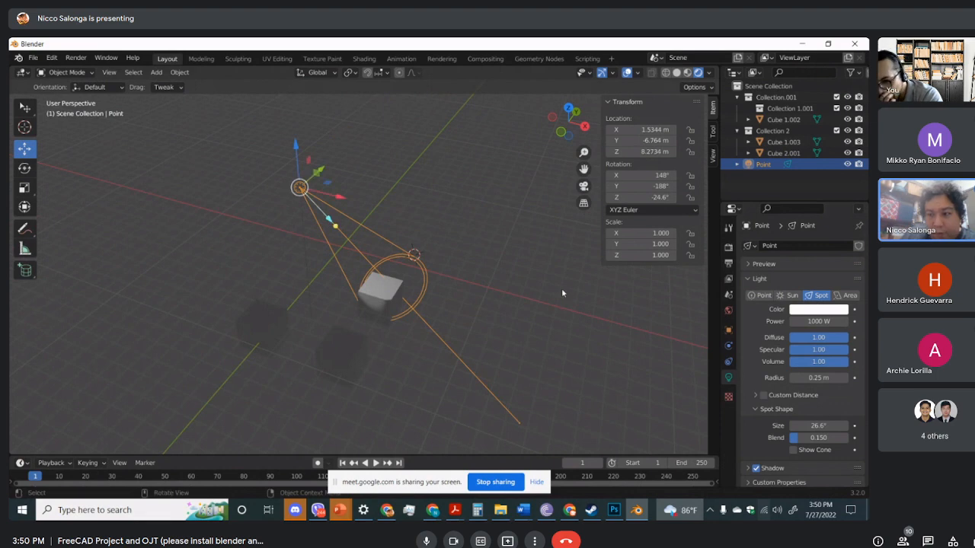
# Change the light's type to Area and bring the light above the cubes into close view
pyautogui.click(844, 296)
pyautogui.moveTo(607, 336); pyautogui.dragTo(358, 202, button='middle')
pyautogui.scroll(5, 357, 194)
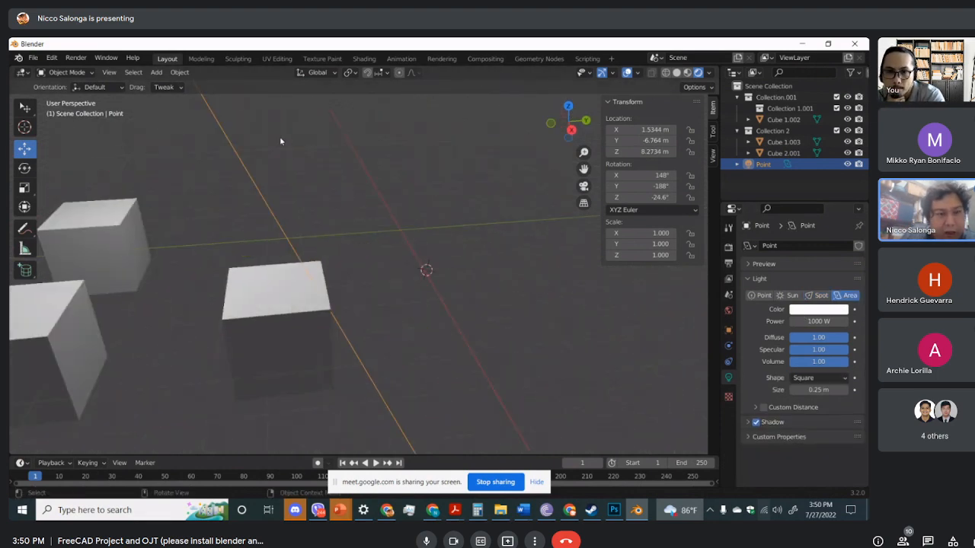
pyautogui.moveTo(281, 141); pyautogui.dragTo(393, 214, button='middle')
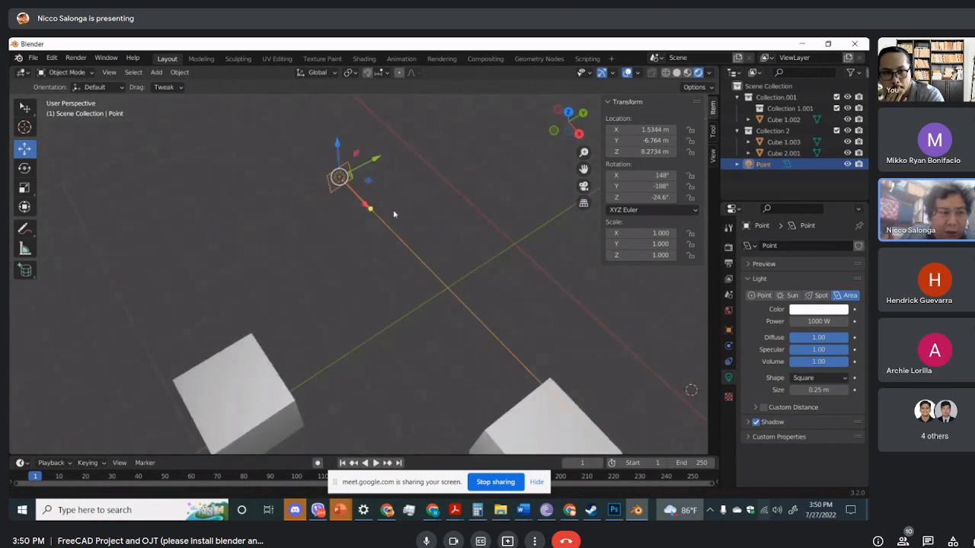
# Scale up the area light above the cubes to about X 62.96, Y 24.08, Z 26.43
pyautogui.click(25, 188)
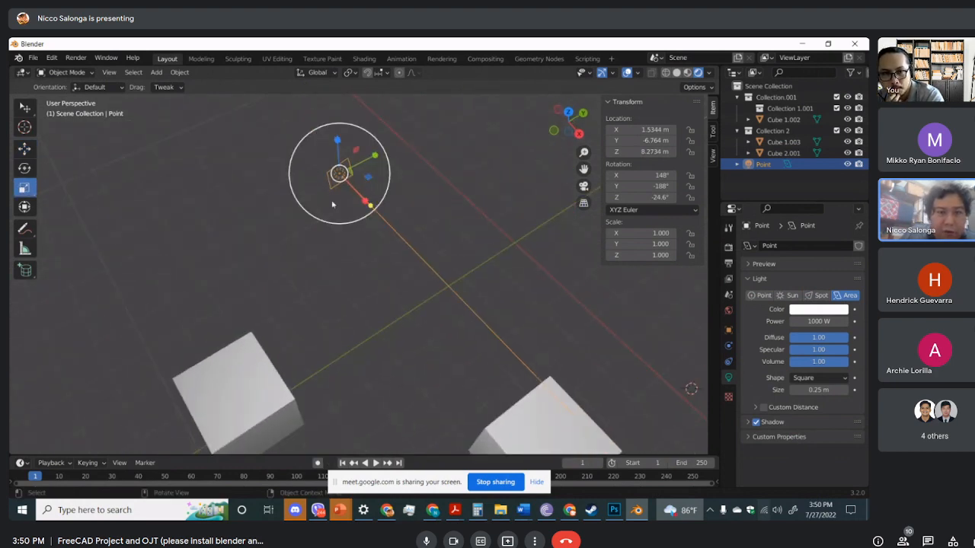
pyautogui.moveTo(332, 204); pyautogui.dragTo(386, 294)
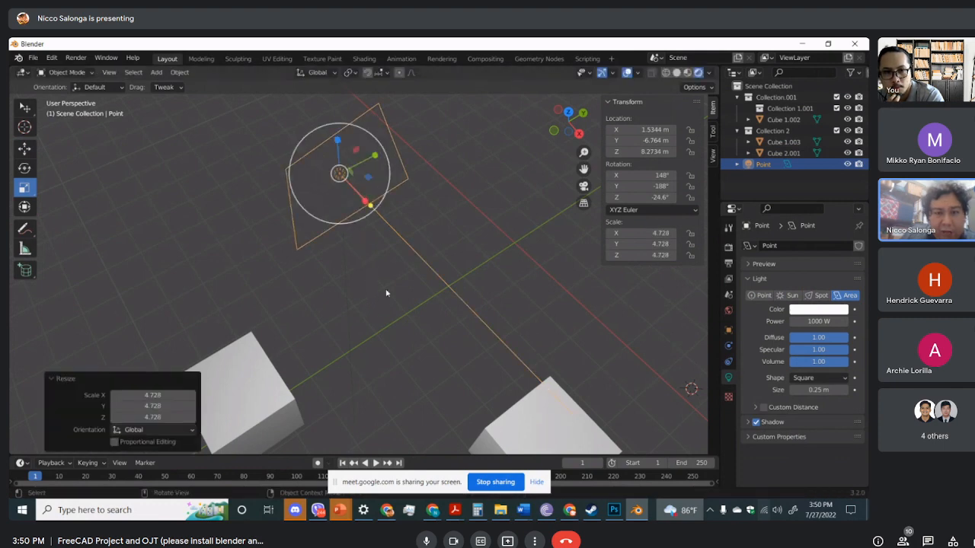
pyautogui.scroll(-4, 386, 294)
pyautogui.press('s')
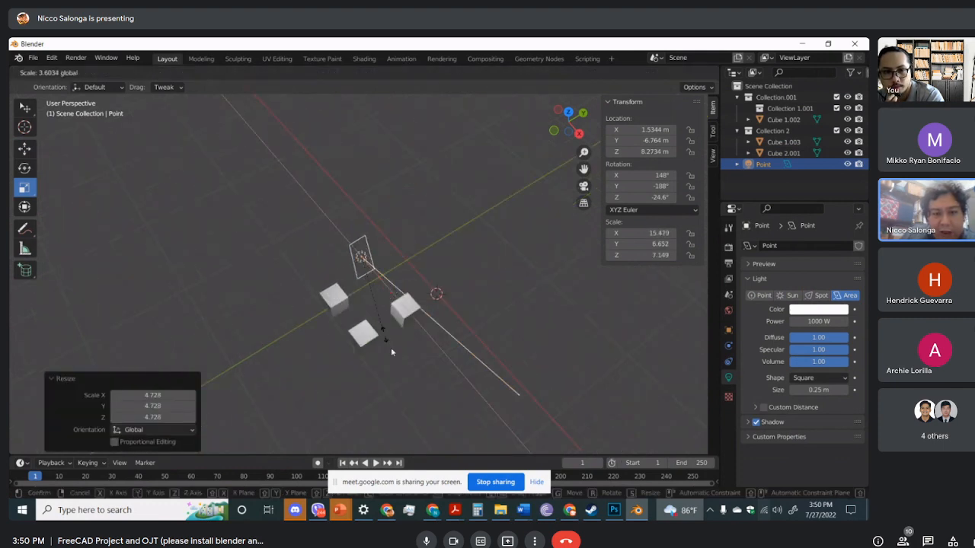
pyautogui.moveTo(392, 349); pyautogui.dragTo(396, 363)
pyautogui.moveTo(388, 254); pyautogui.dragTo(451, 300)
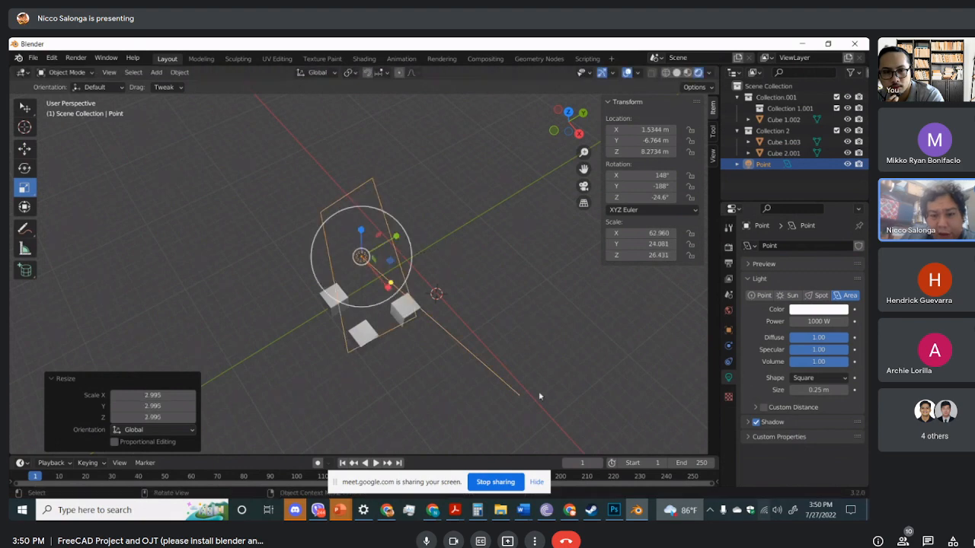
# Move the enlarged area light to about X 0.86 m, Y -6.15 m, Z 8.86 m, and inspect it above the cubes from several angles
pyautogui.press('g')
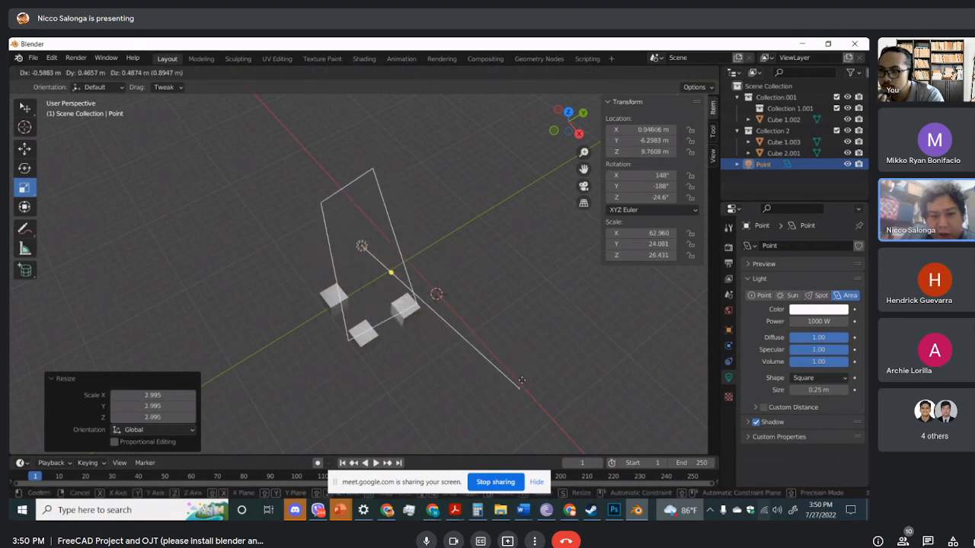
pyautogui.click(523, 371)
pyautogui.moveTo(523, 372); pyautogui.dragTo(488, 315, button='middle')
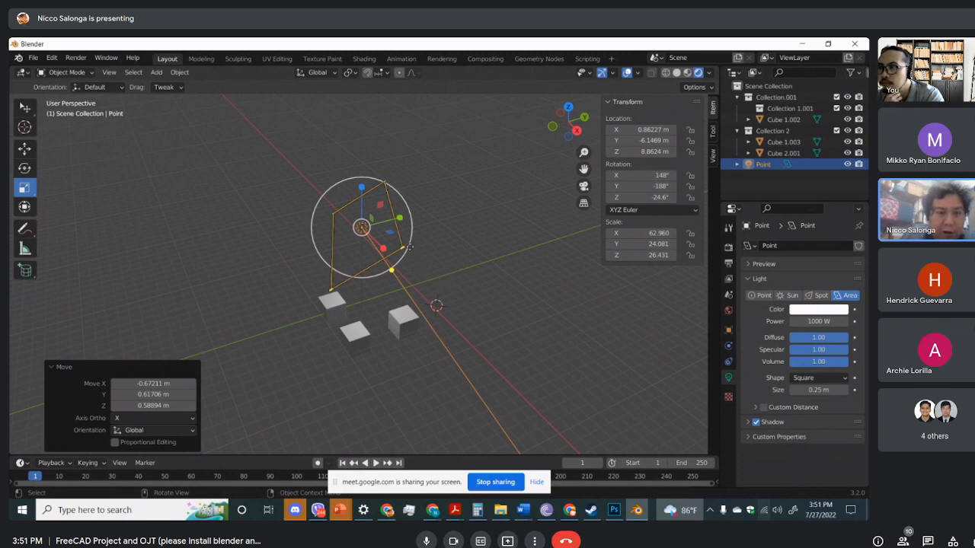
pyautogui.moveTo(438, 285)
pyautogui.mouseDown(button='middle')
pyautogui.moveTo(451, 305)
pyautogui.moveTo(492, 263)
pyautogui.moveTo(470, 287)
pyautogui.moveTo(529, 339)
pyautogui.moveTo(503, 371)
pyautogui.moveTo(418, 356)
pyautogui.moveTo(457, 288)
pyautogui.mouseUp(button='middle')
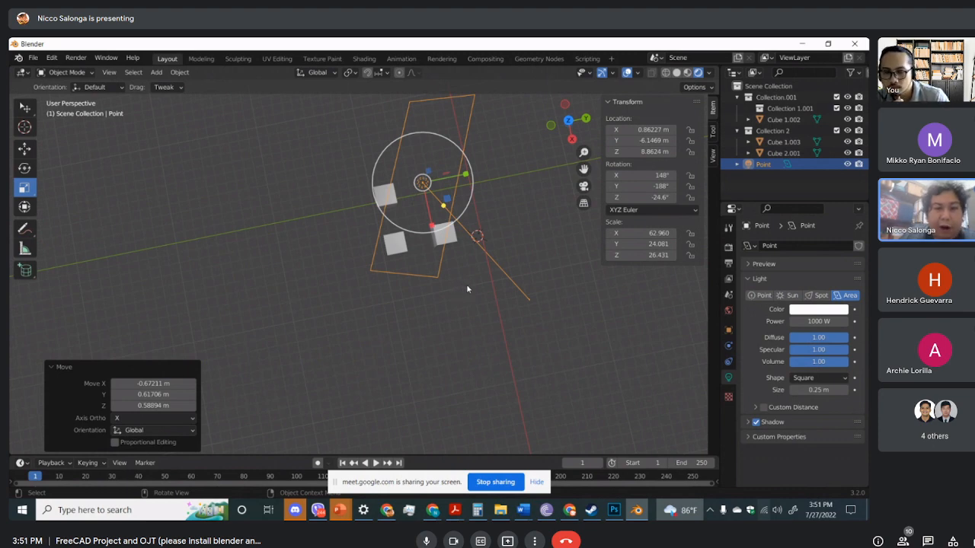
pyautogui.moveTo(466, 286); pyautogui.dragTo(414, 227, button='middle')
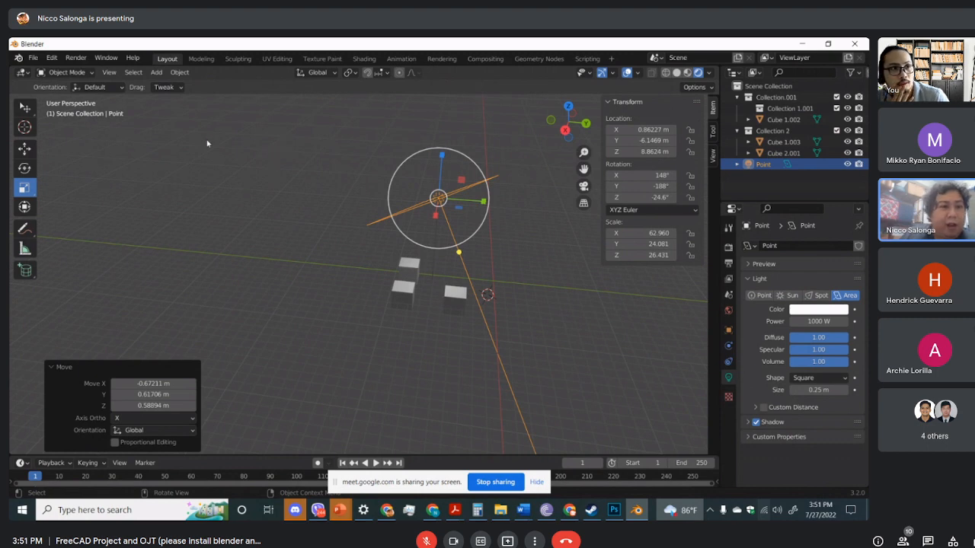
# Add a camera to the scene and move it about -15.49 m along the Y axis
pyautogui.click(156, 72)
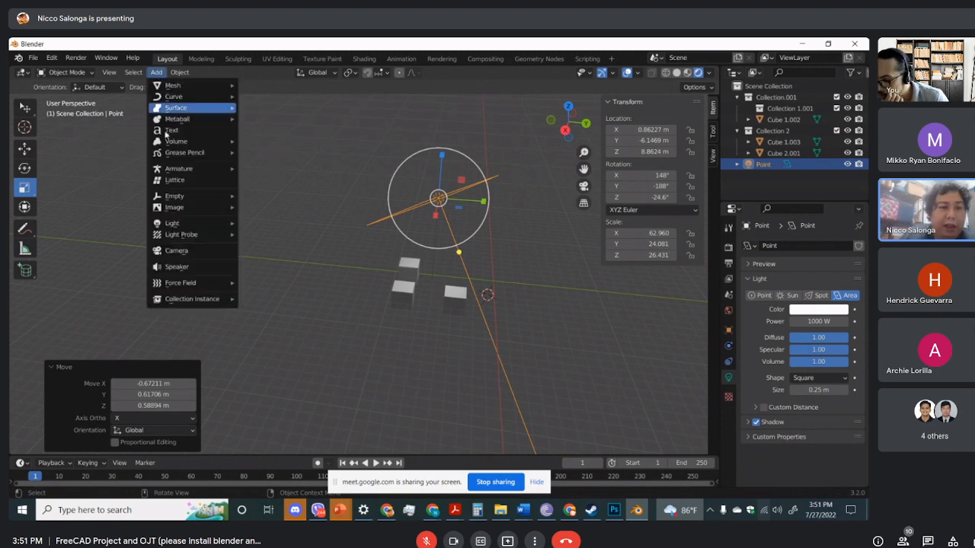
pyautogui.click(176, 251)
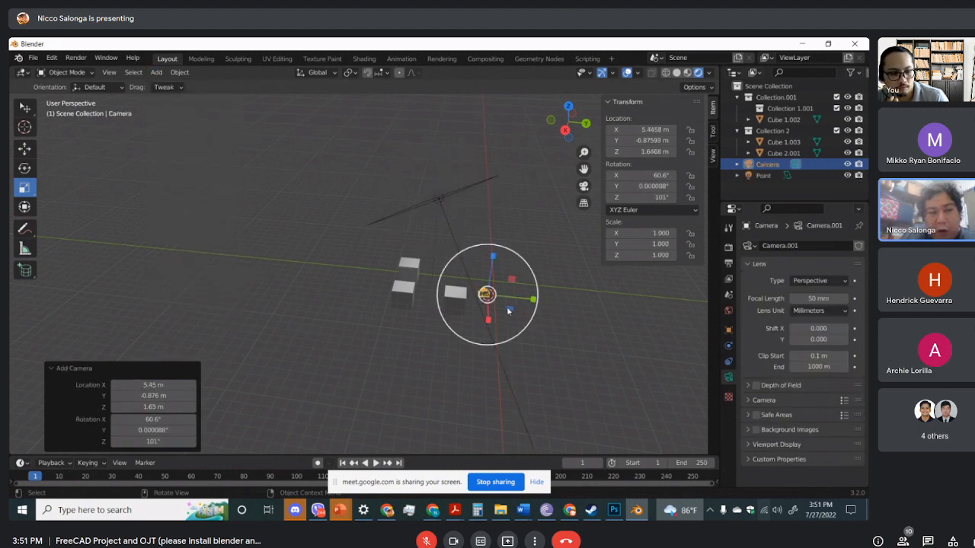
pyautogui.click(26, 150)
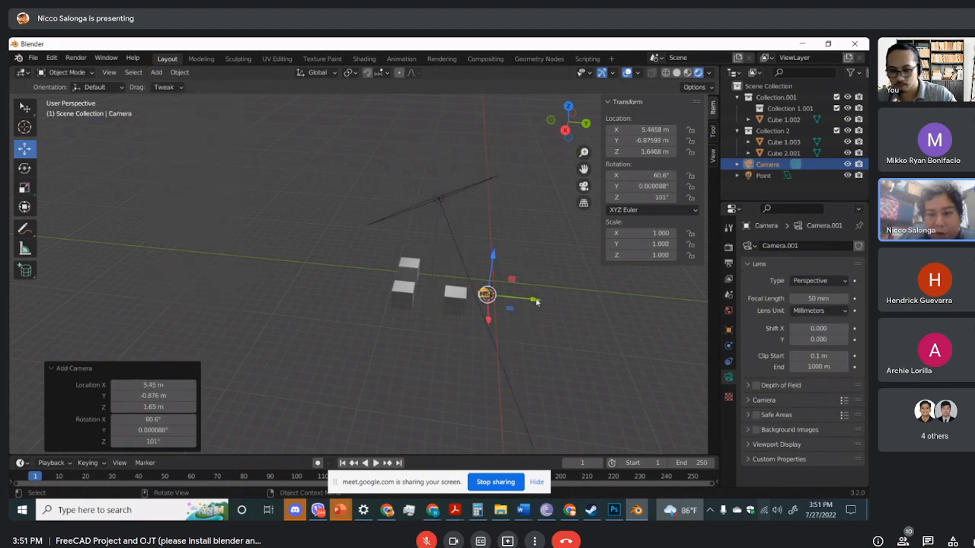
pyautogui.moveTo(536, 301); pyautogui.dragTo(368, 300)
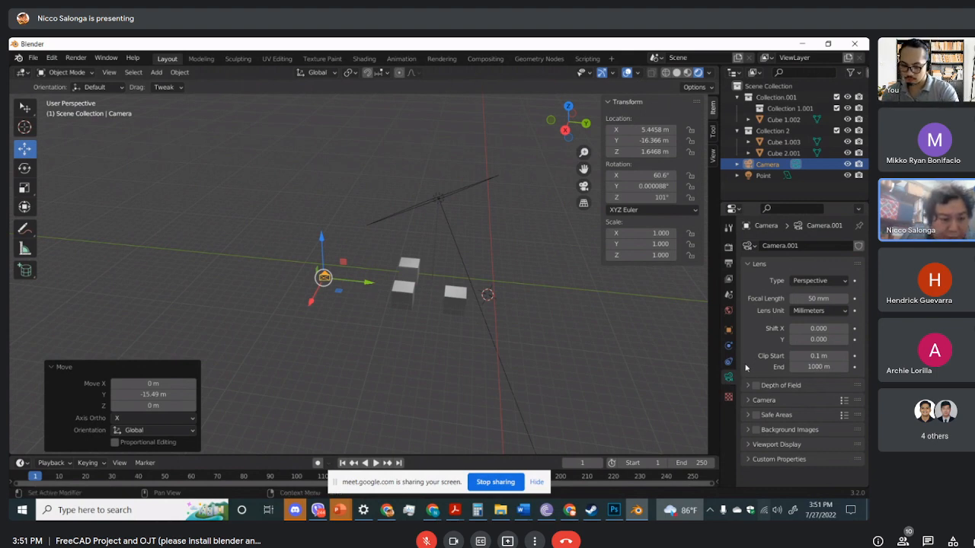
# Look through the new camera to check its framing
pyautogui.click(828, 282)
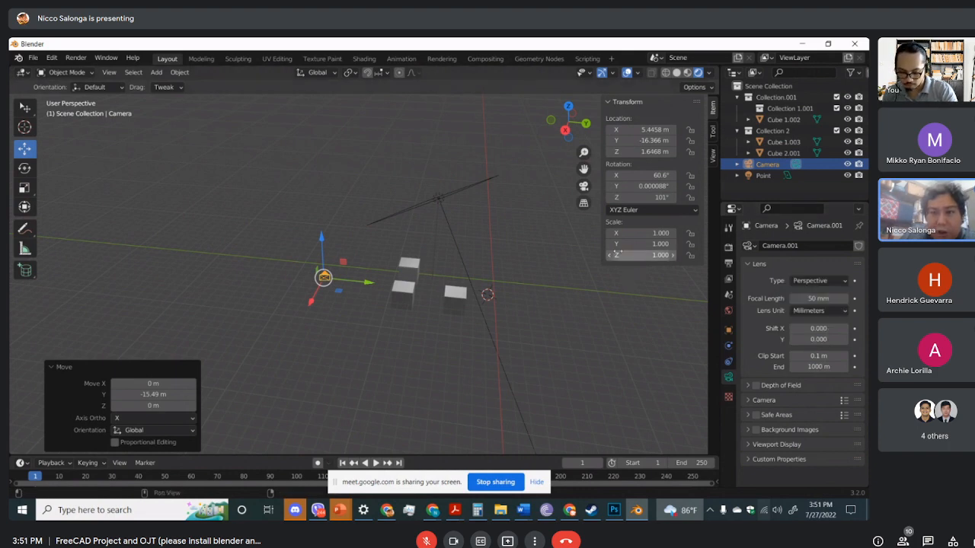
pyautogui.click(585, 187)
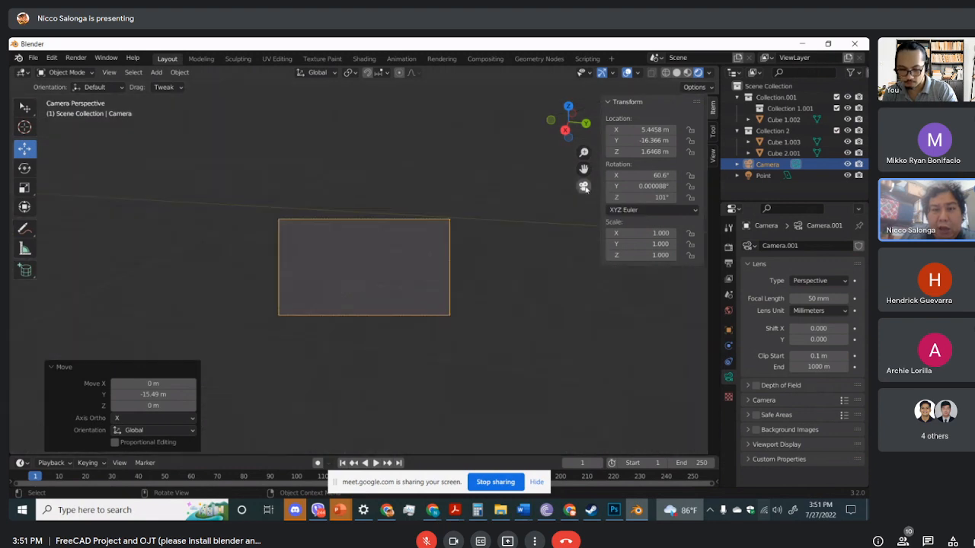
pyautogui.scroll(-3, 486, 232)
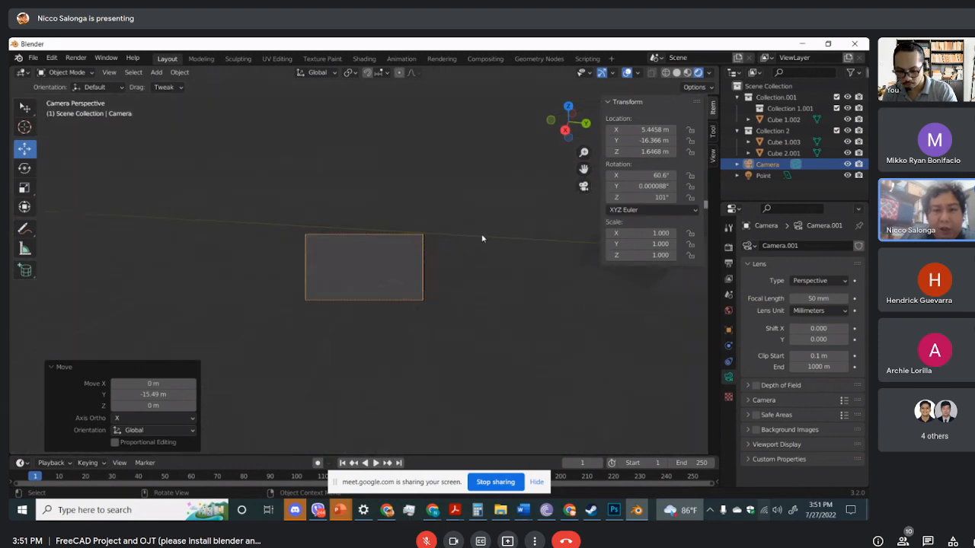
pyautogui.scroll(2, 481, 239)
# Rotate the camera about -83.8° around global Z and 21.2° around global X so that it faces the cubes
pyautogui.moveTo(521, 176); pyautogui.dragTo(526, 225, button='middle')
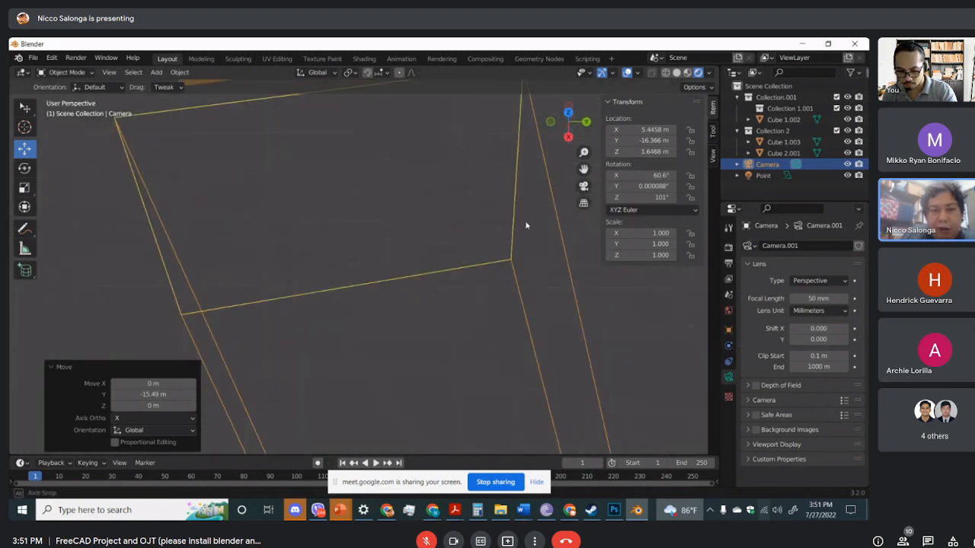
pyautogui.scroll(-5, 525, 226)
pyautogui.click(24, 168)
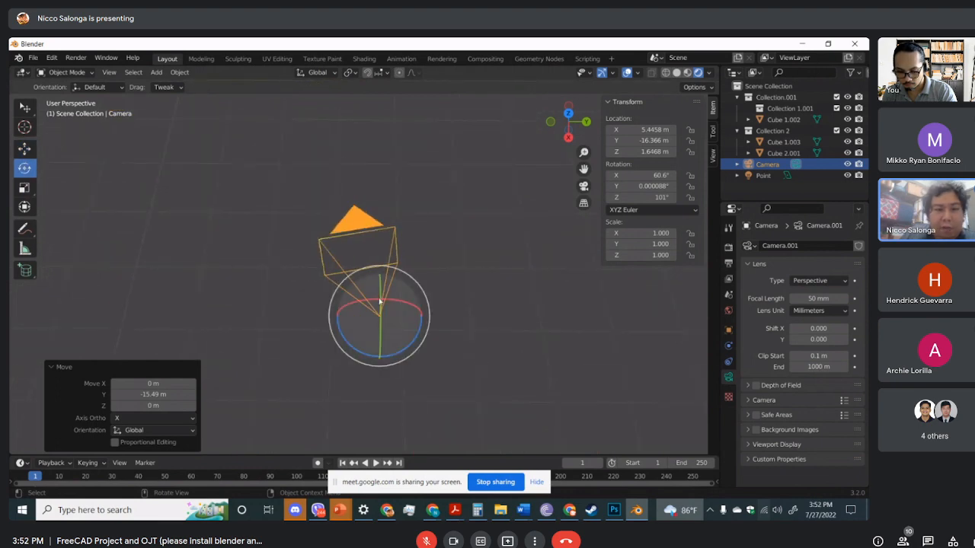
pyautogui.moveTo(411, 325)
pyautogui.mouseDown()
pyautogui.moveTo(381, 340)
pyautogui.moveTo(405, 341)
pyautogui.mouseUp()
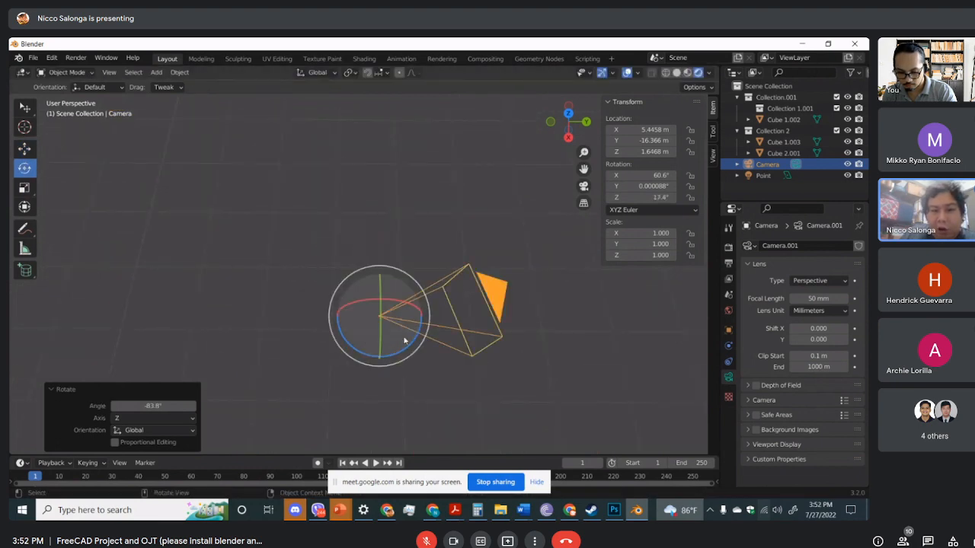
pyautogui.moveTo(405, 340); pyautogui.dragTo(548, 308, button='middle')
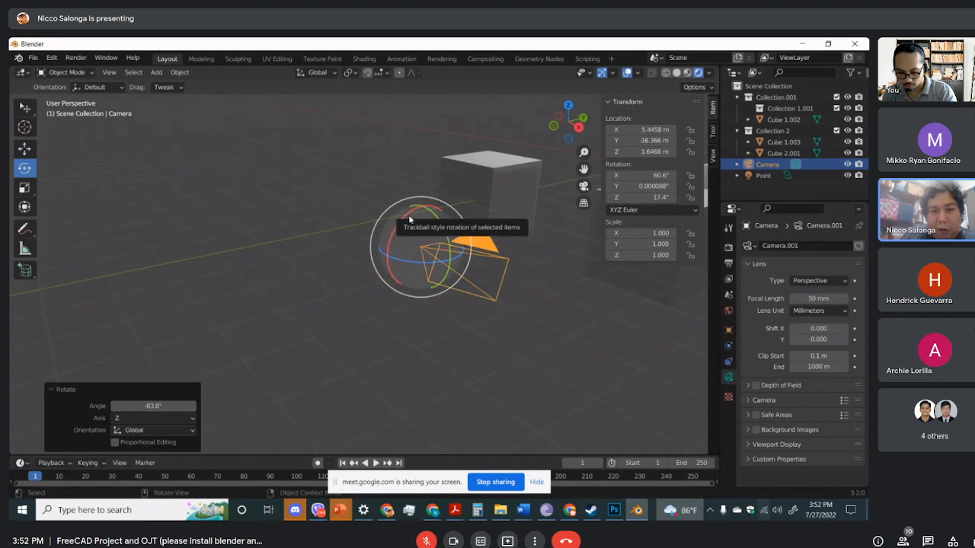
pyautogui.moveTo(405, 214); pyautogui.dragTo(402, 233)
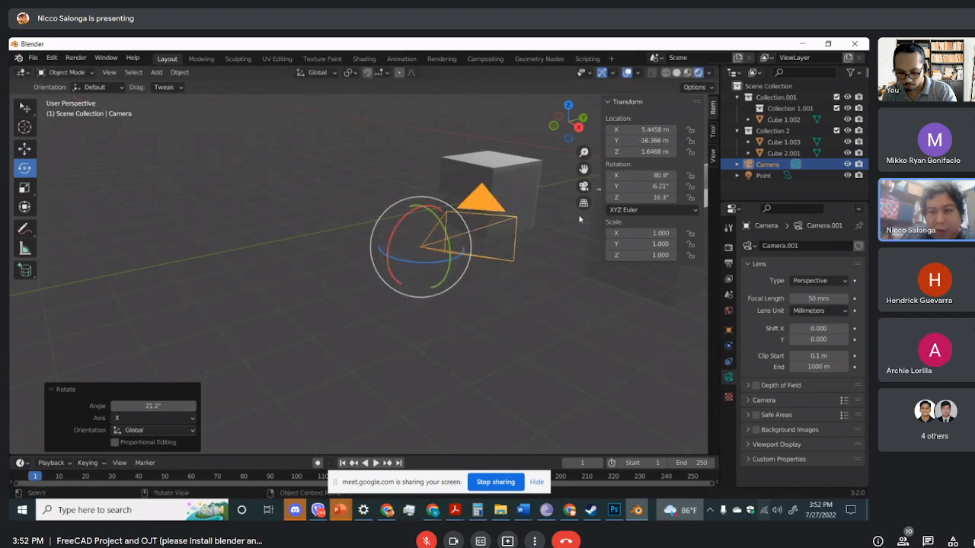
# View the cubes through the camera, and switch its lens type to Orthographic and back to Perspective
pyautogui.click(583, 185)
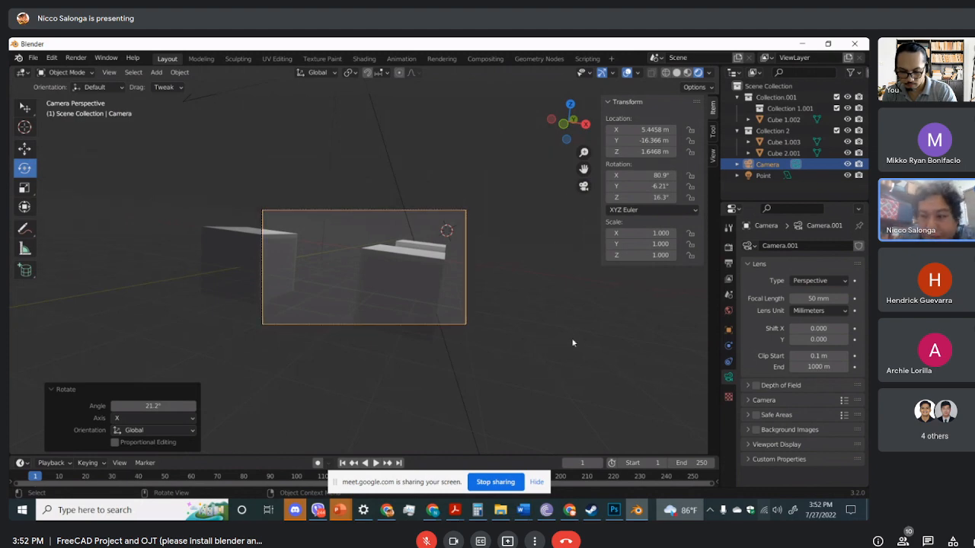
pyautogui.click(838, 281)
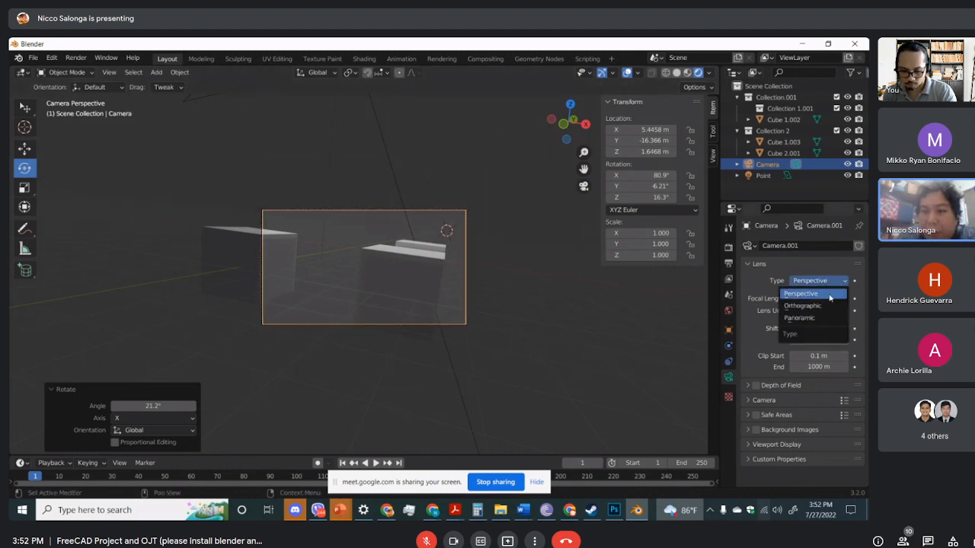
pyautogui.click(827, 306)
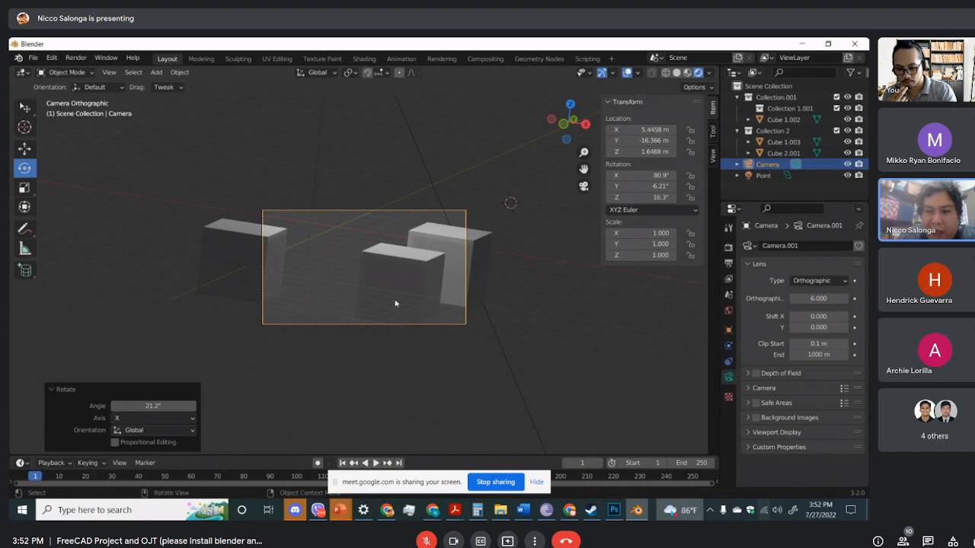
pyautogui.click(814, 281)
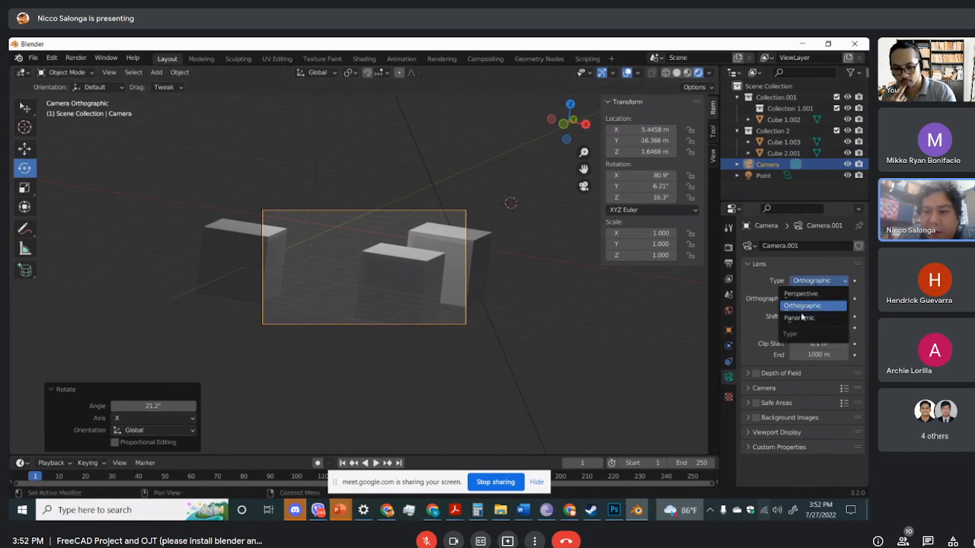
pyautogui.click(800, 294)
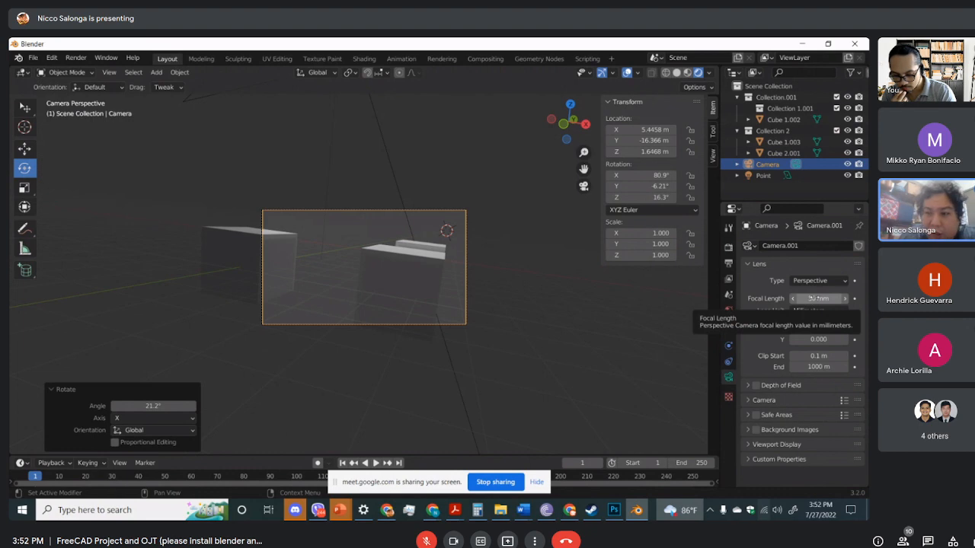
# Try the Panoramic lens type in the camera view, and return the lens to Perspective
pyautogui.click(826, 282)
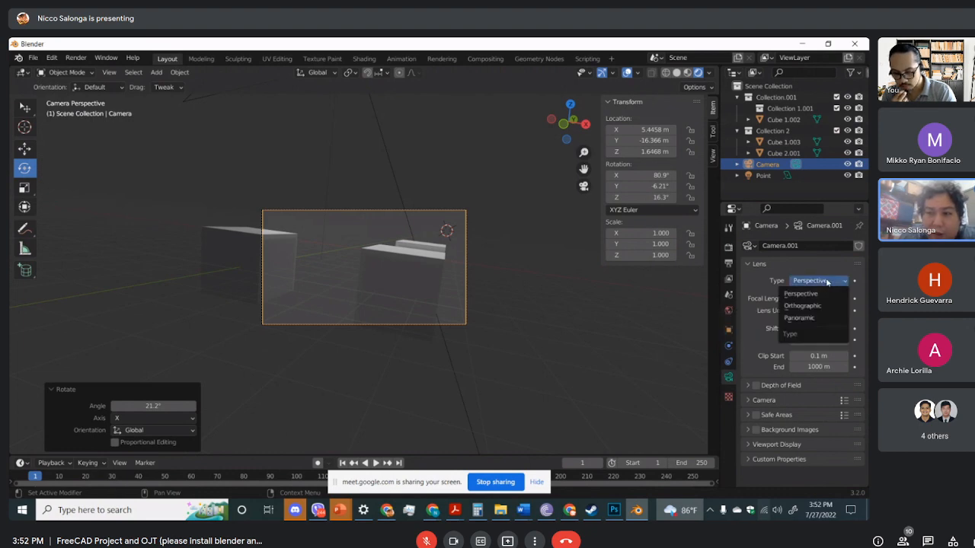
pyautogui.click(815, 319)
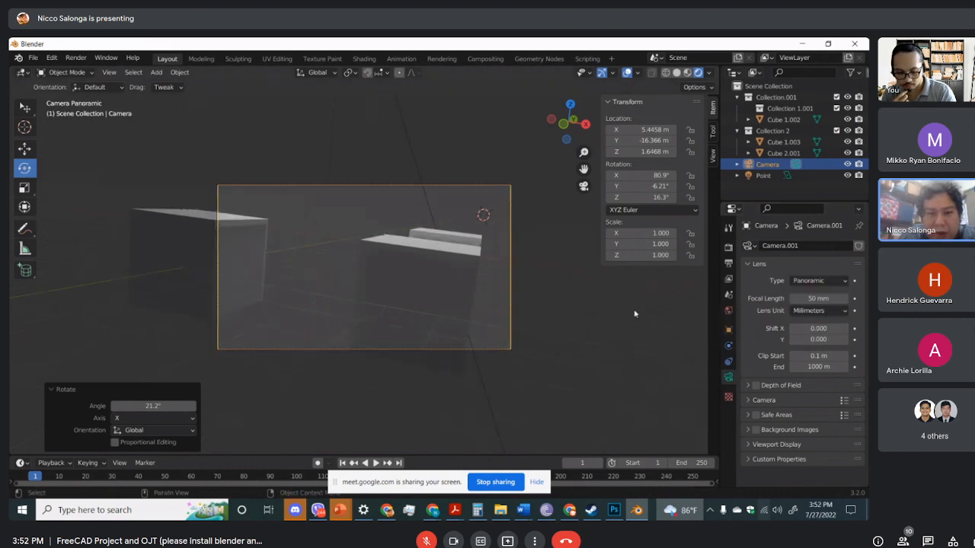
pyautogui.scroll(2, 634, 313)
pyautogui.scroll(-5, 635, 313)
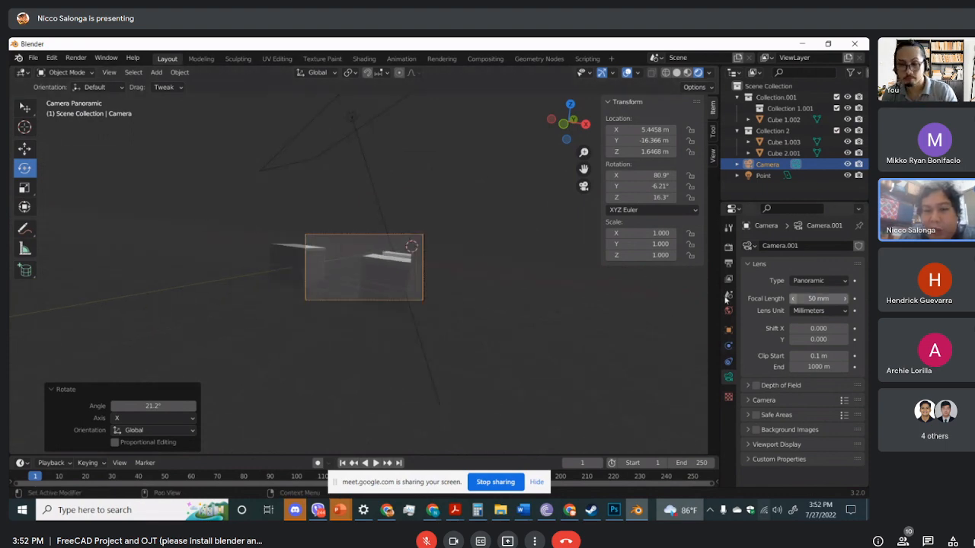
pyautogui.click(815, 280)
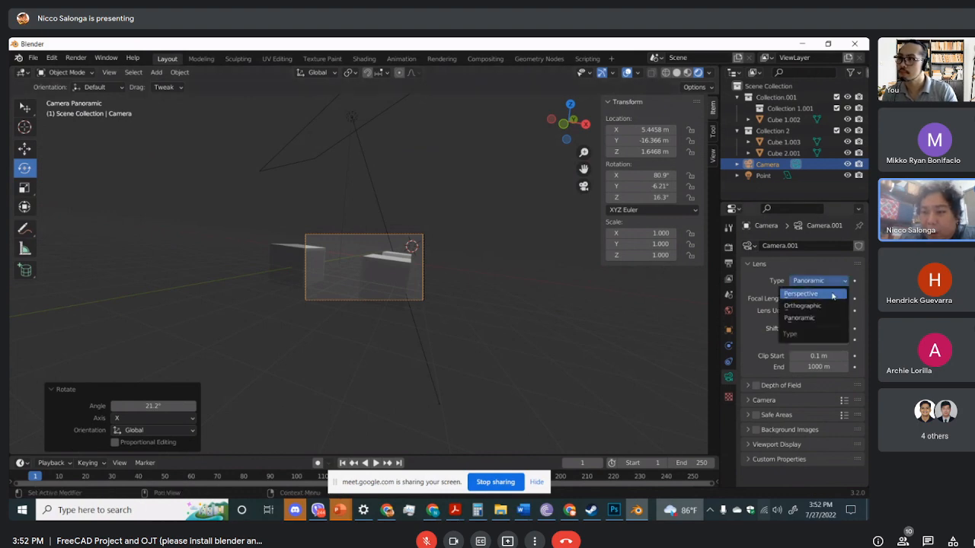
pyautogui.click(814, 324)
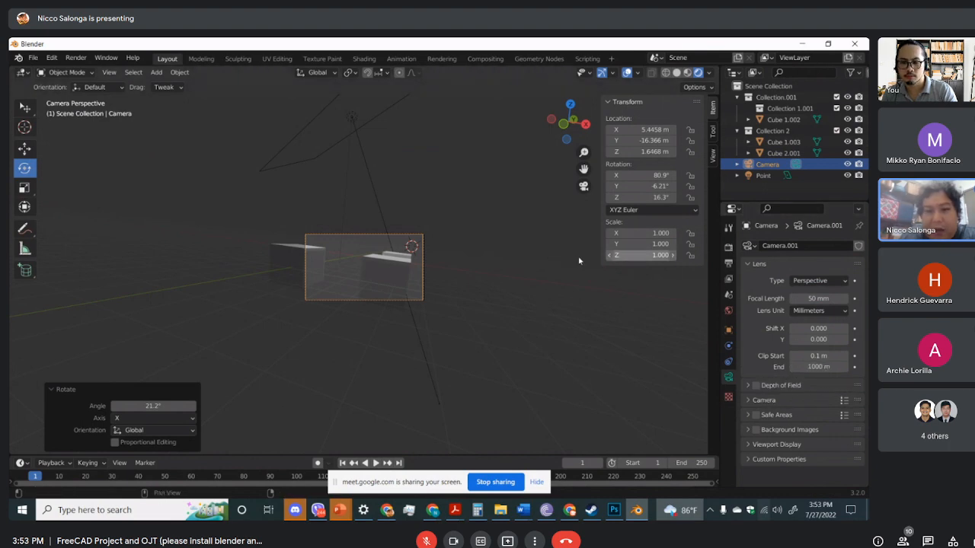
# Leave the camera view and examine the camera's clip start and clip end distances
pyautogui.moveTo(511, 262); pyautogui.dragTo(538, 307, button='middle')
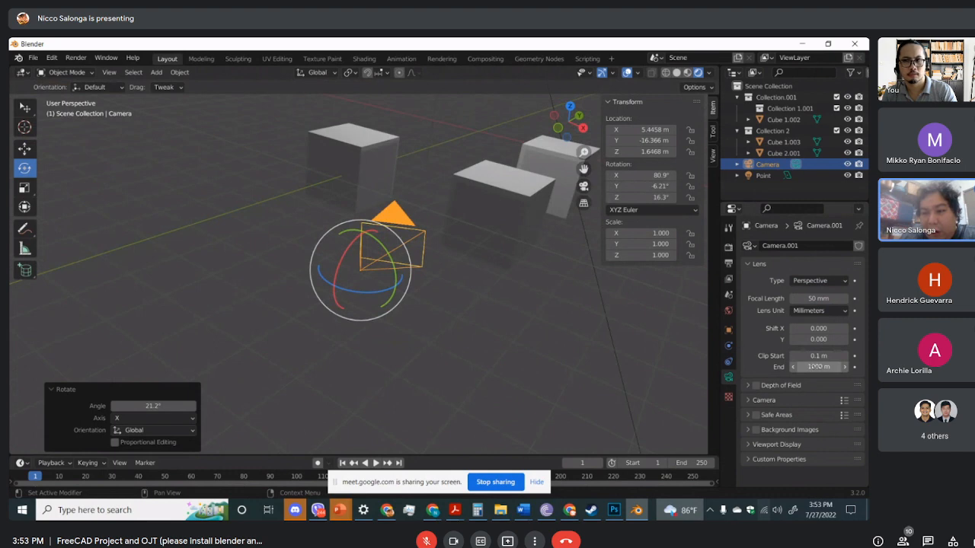
pyautogui.click(815, 367)
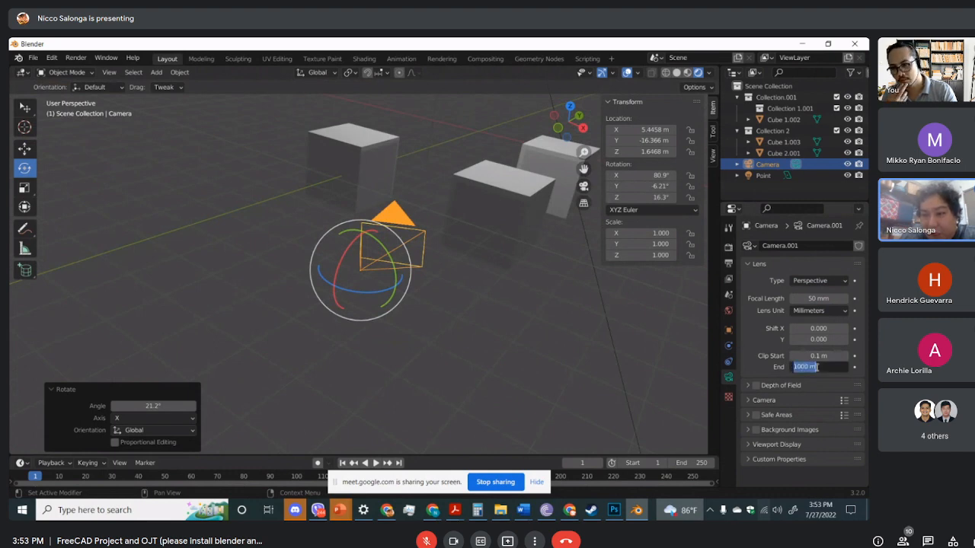
pyautogui.click(817, 357)
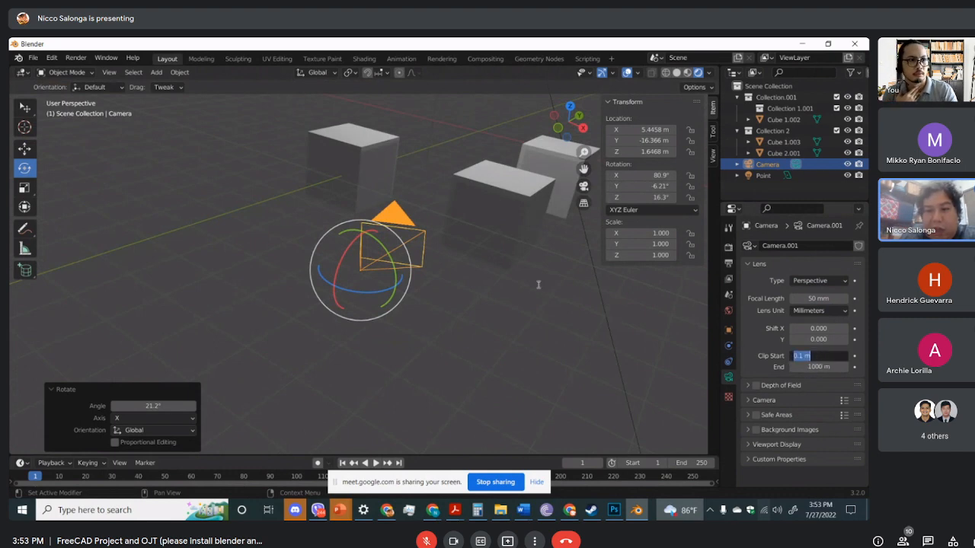
# Set the Rotate tool's transform orientation to Local for the camera
pyautogui.moveTo(569, 287); pyautogui.dragTo(536, 290, button='middle')
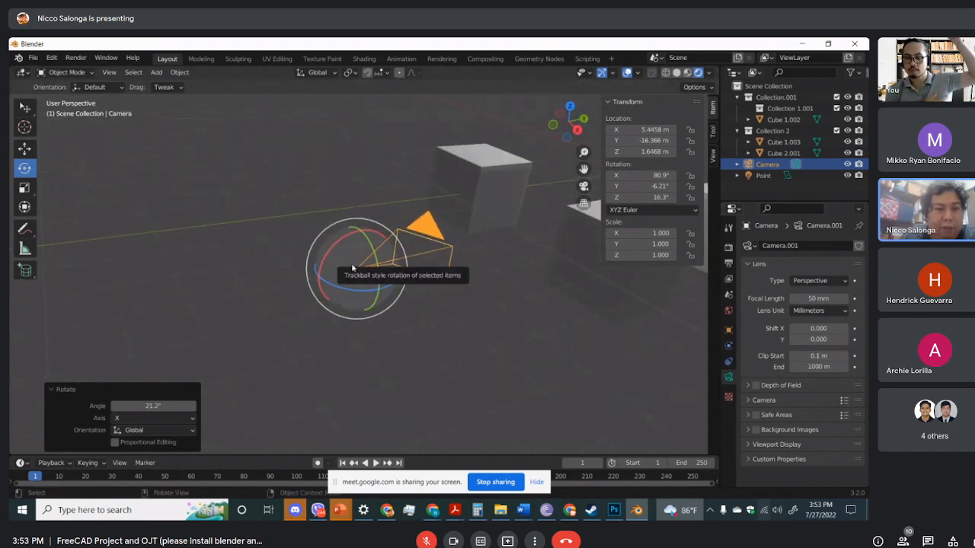
pyautogui.click(99, 87)
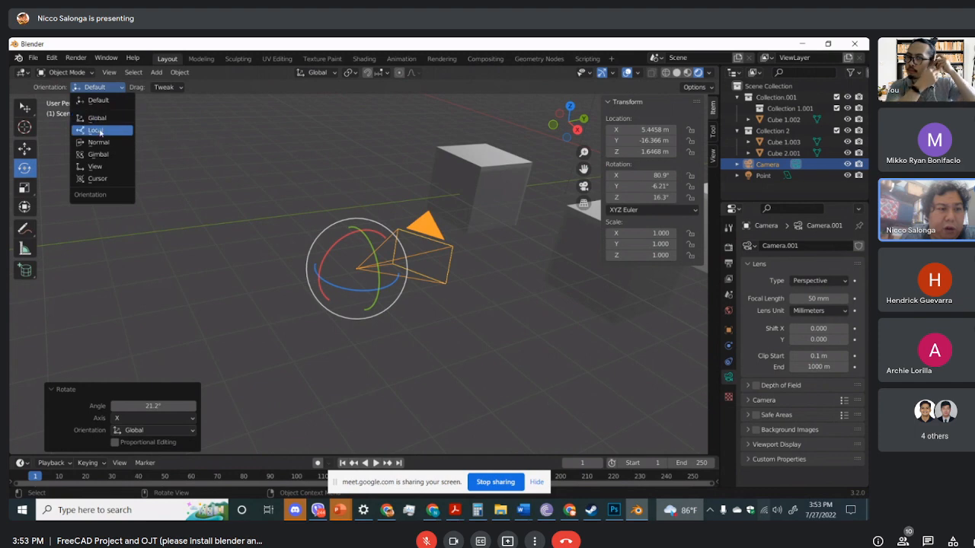
pyautogui.press('Escape')
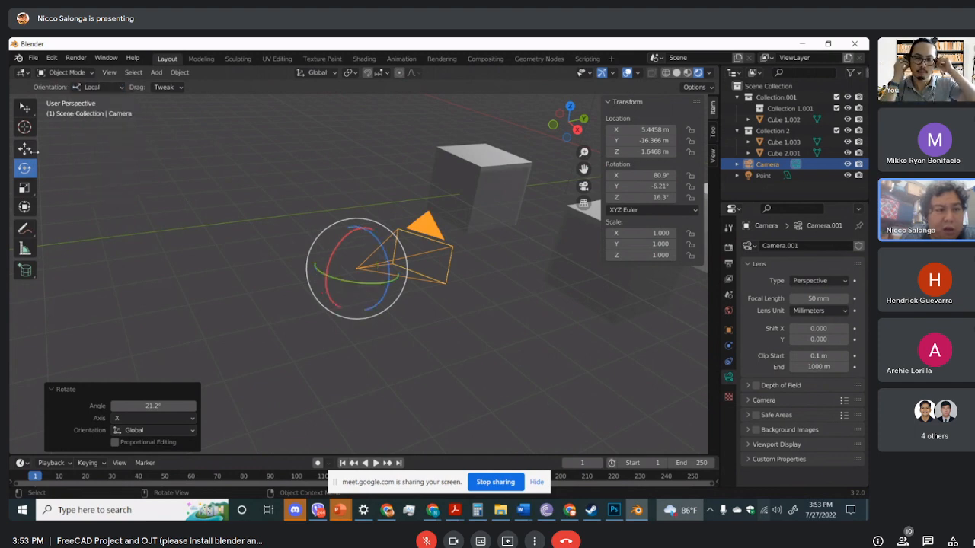
# Move the camera 2.3641 m along global Y towards the cubes and look through it
pyautogui.click(28, 152)
pyautogui.moveTo(391, 284)
pyautogui.mouseDown(button='middle')
pyautogui.moveTo(403, 294)
pyautogui.moveTo(450, 236)
pyautogui.moveTo(426, 275)
pyautogui.moveTo(384, 271)
pyautogui.mouseUp(button='middle')
pyautogui.moveTo(398, 269); pyautogui.dragTo(572, 305)
pyautogui.moveTo(573, 306); pyautogui.dragTo(625, 359, button='middle')
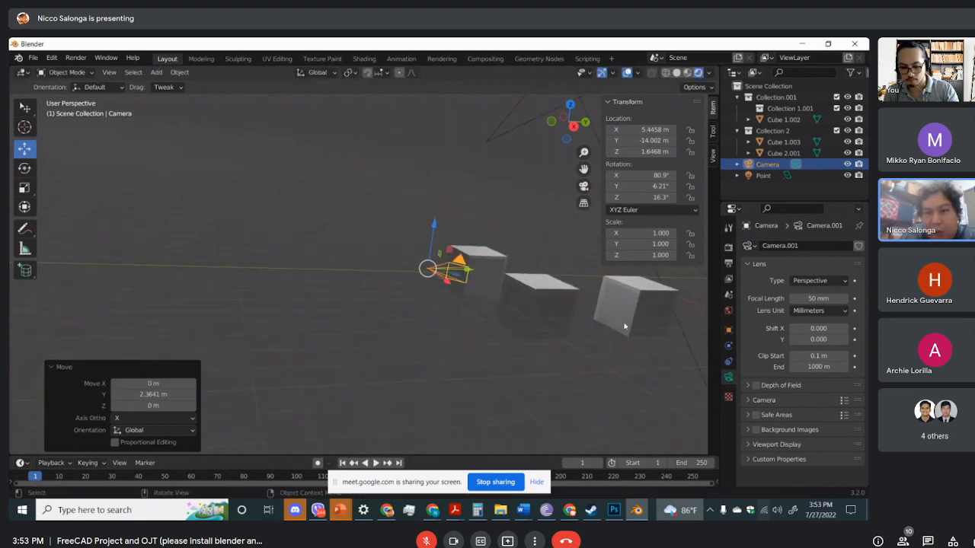
pyautogui.click(584, 186)
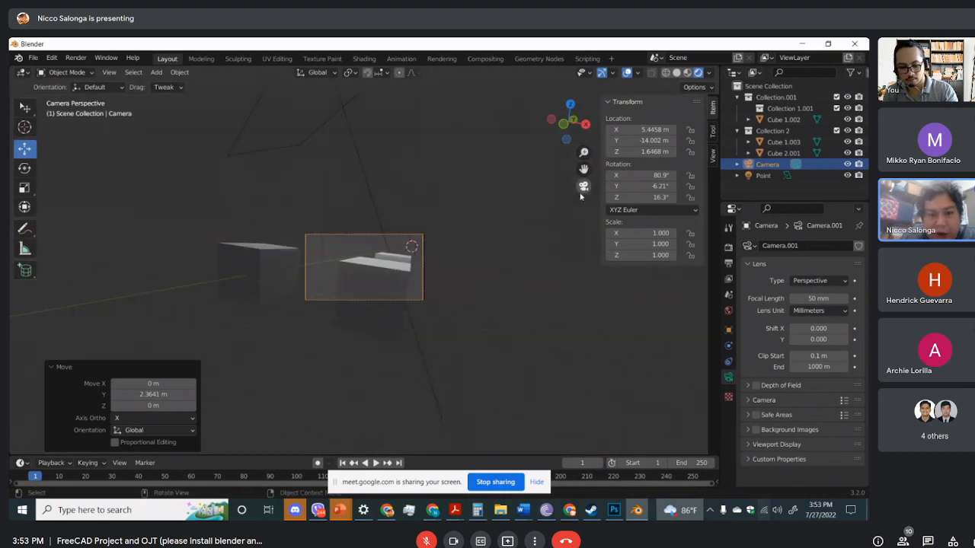
# Move the camera further along global Y to -12.397 m, and look through it again
pyautogui.moveTo(534, 251); pyautogui.dragTo(350, 266, button='middle')
pyautogui.scroll(-6, 518, 279)
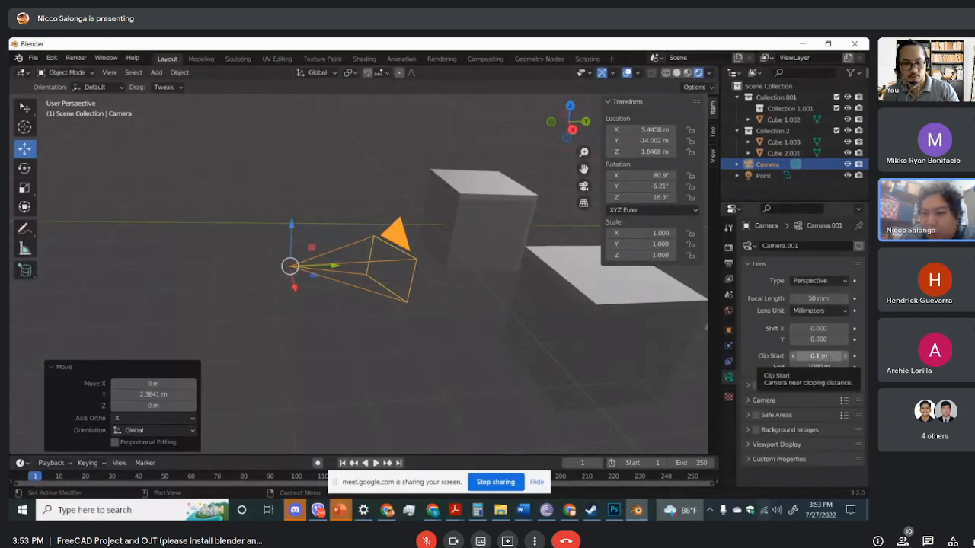
pyautogui.moveTo(335, 266); pyautogui.dragTo(448, 266)
pyautogui.moveTo(521, 316); pyautogui.dragTo(537, 378, button='middle')
pyautogui.moveTo(442, 266); pyautogui.dragTo(462, 262)
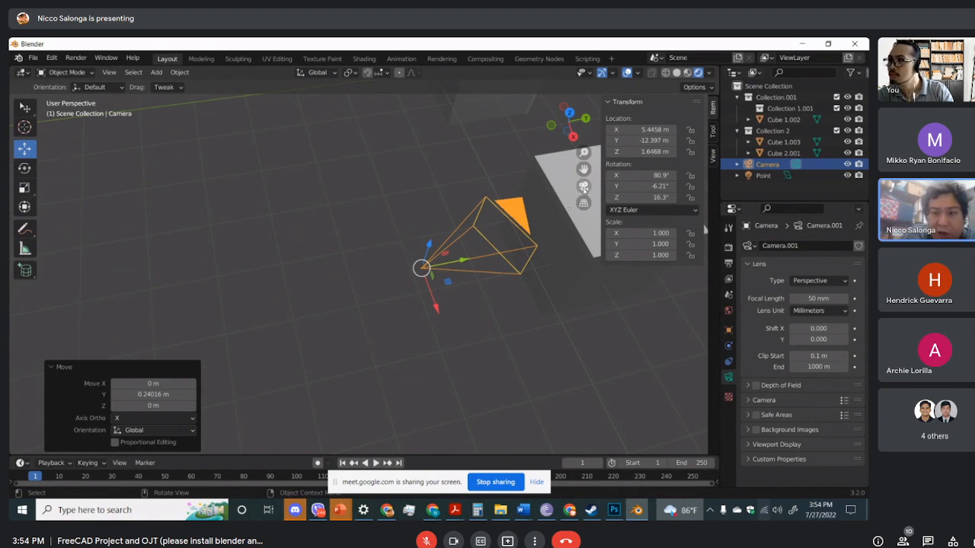
pyautogui.click(583, 185)
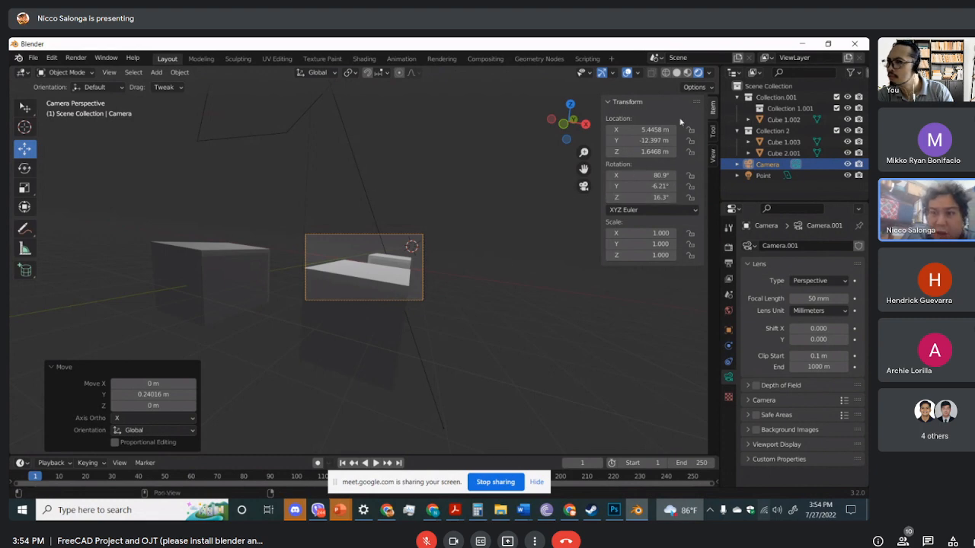
# Lock the camera to the view, and reposition and aim it until all three cubes sit inside its frame
pyautogui.click(713, 130)
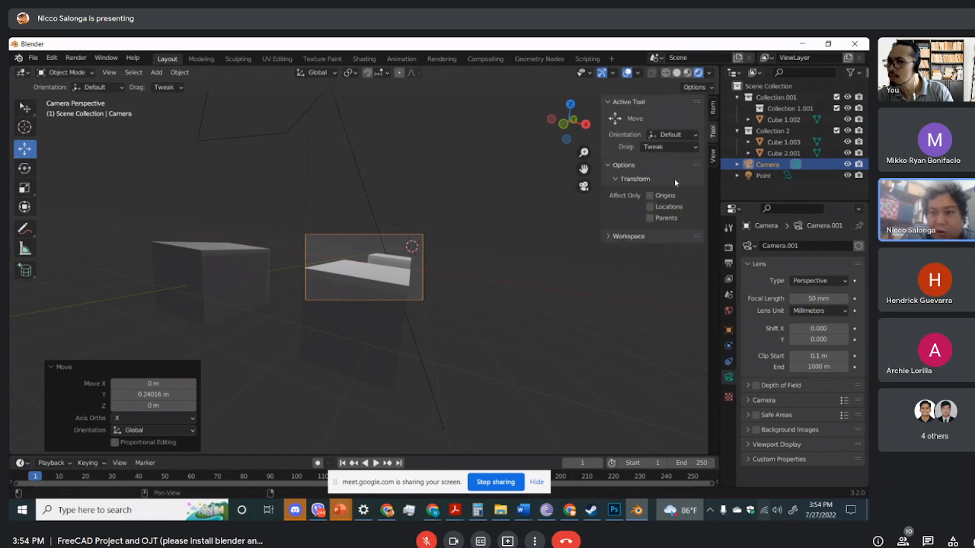
pyautogui.click(713, 157)
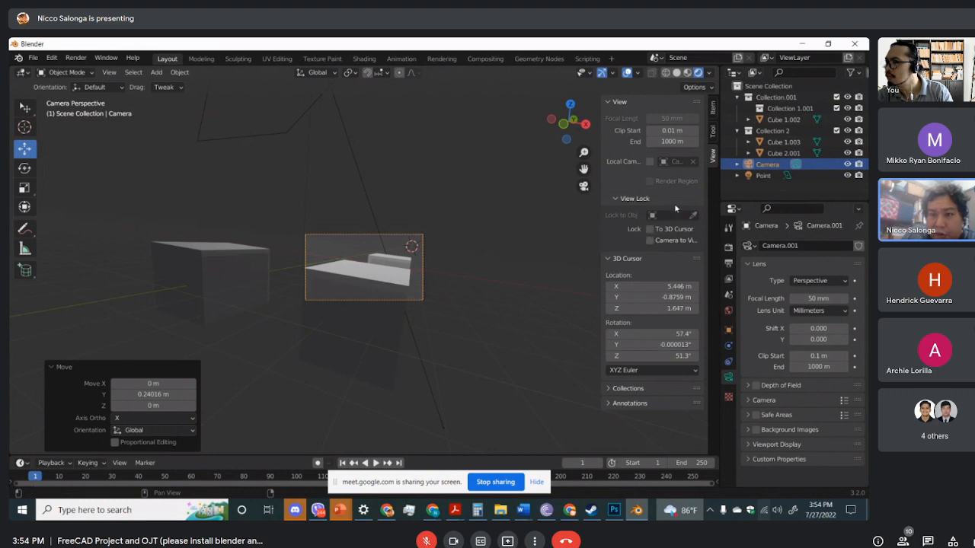
pyautogui.click(650, 241)
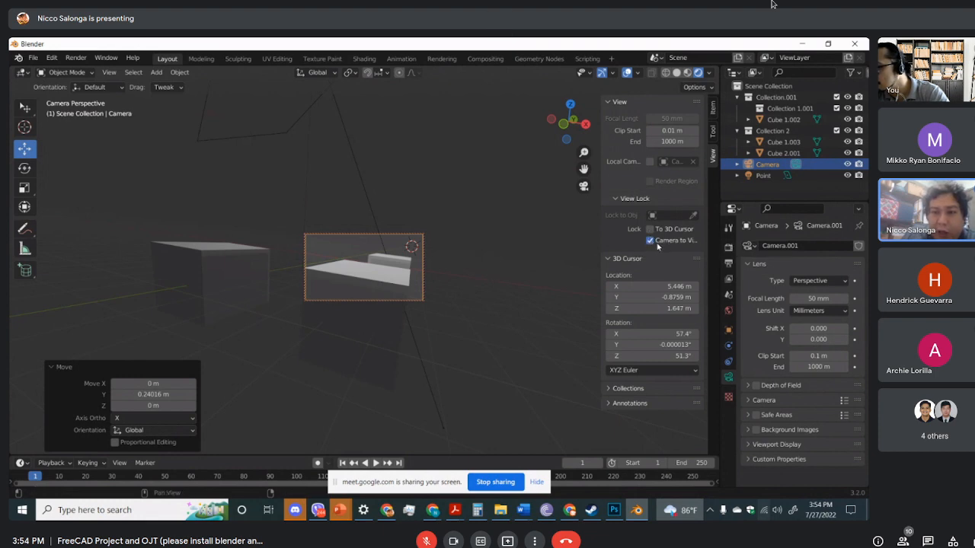
pyautogui.moveTo(419, 198); pyautogui.dragTo(425, 221, button='middle')
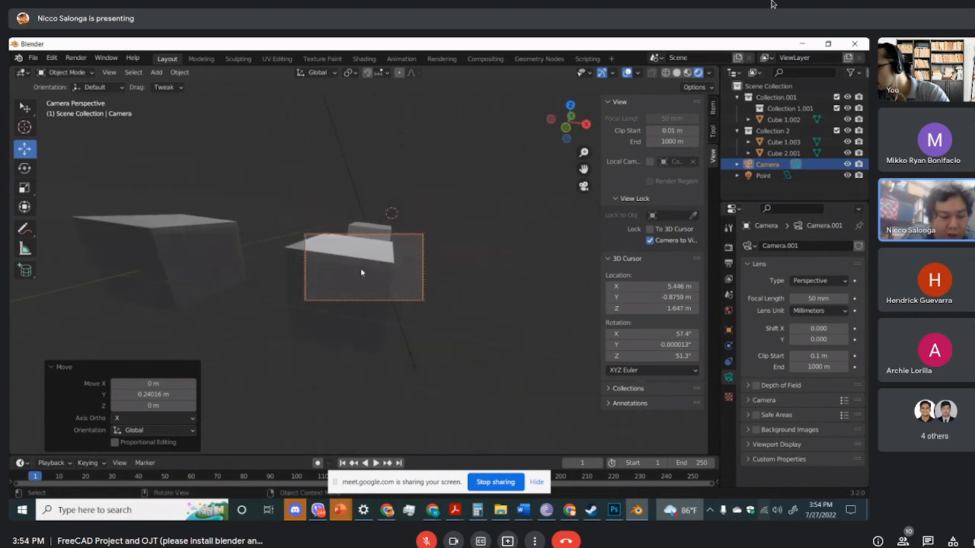
pyautogui.press('g')
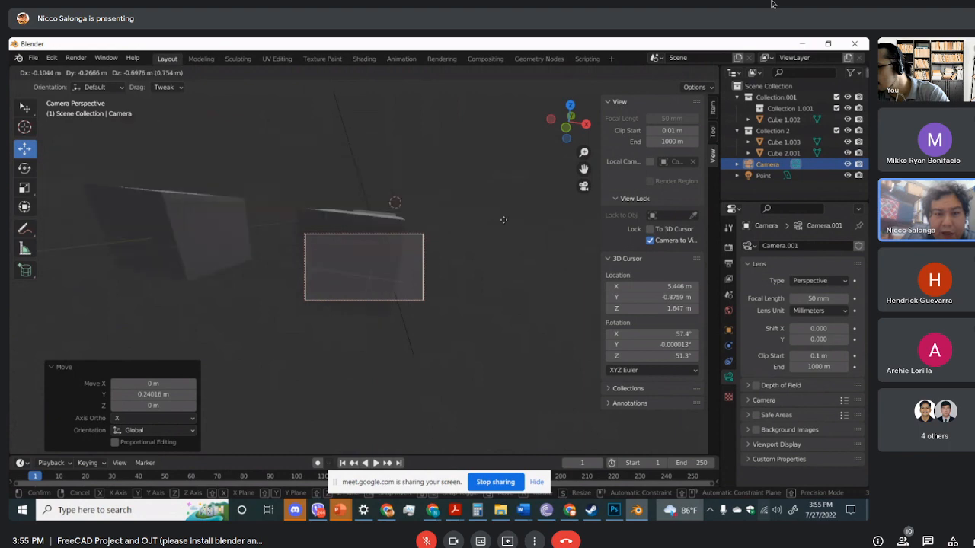
pyautogui.click(497, 232)
pyautogui.moveTo(488, 264); pyautogui.dragTo(426, 289, button='middle')
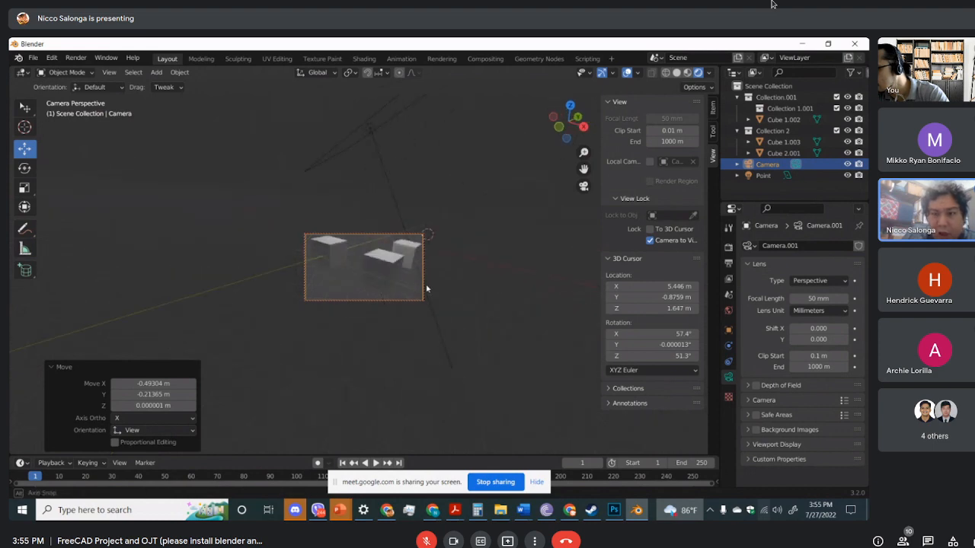
# Try locking the view to the 3D cursor, compare the camera and user views, and restore the Camera to View lock
pyautogui.click(649, 240)
pyautogui.click(650, 230)
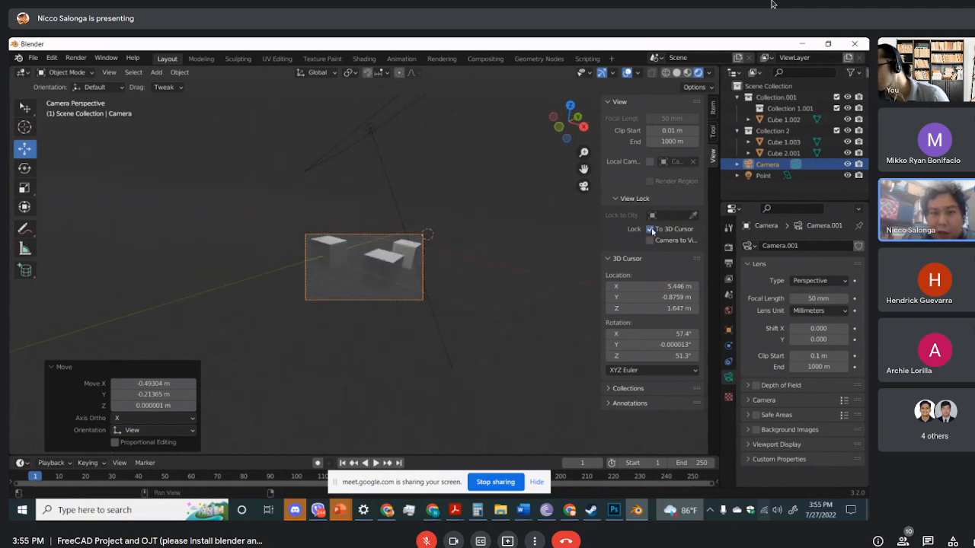
pyautogui.click(584, 186)
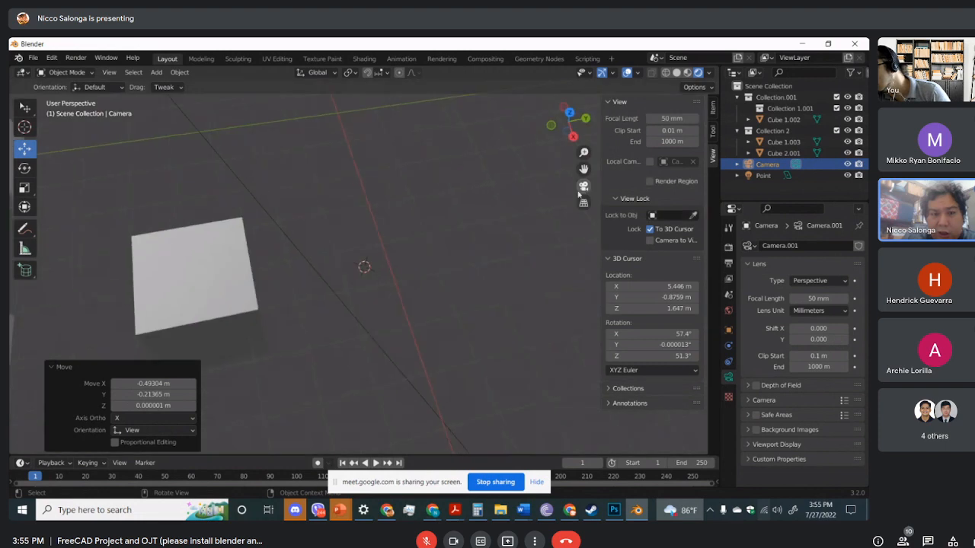
pyautogui.click(583, 187)
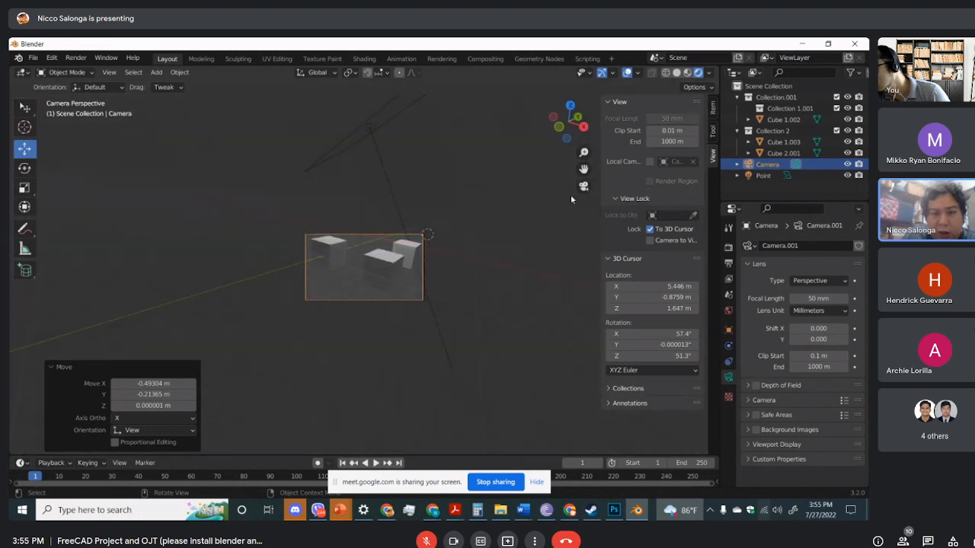
pyautogui.click(584, 186)
pyautogui.click(584, 186)
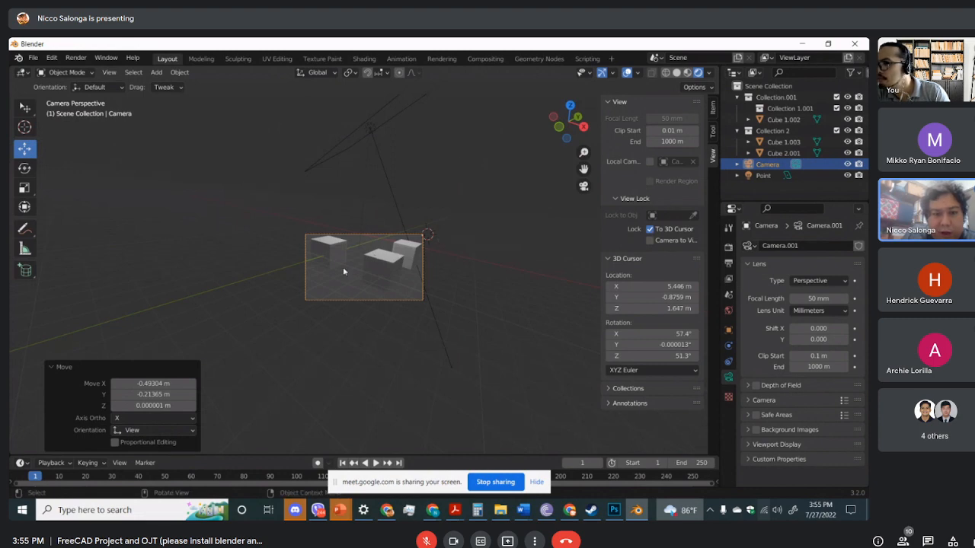
pyautogui.moveTo(344, 271); pyautogui.dragTo(411, 286, button='middle')
pyautogui.scroll(-6, 486, 228)
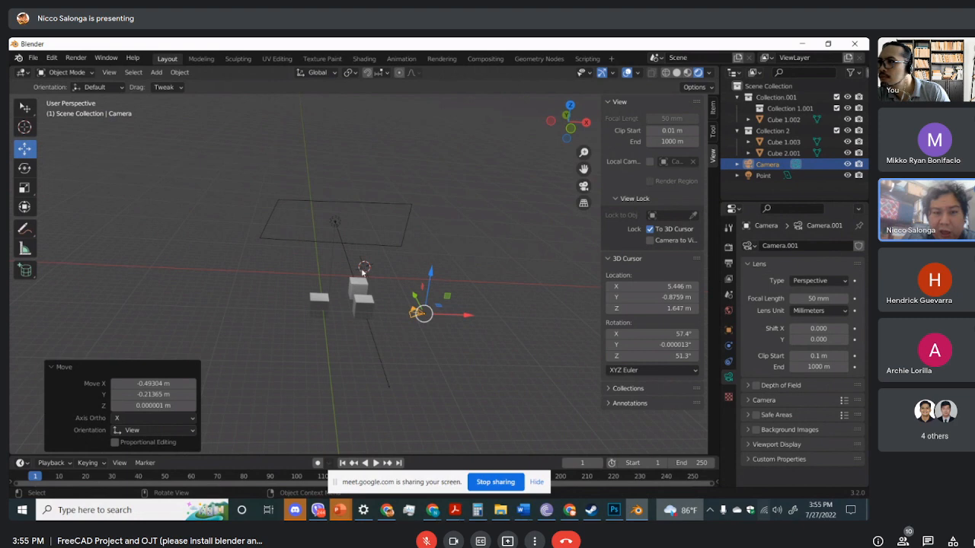
pyautogui.click(649, 229)
pyautogui.click(649, 240)
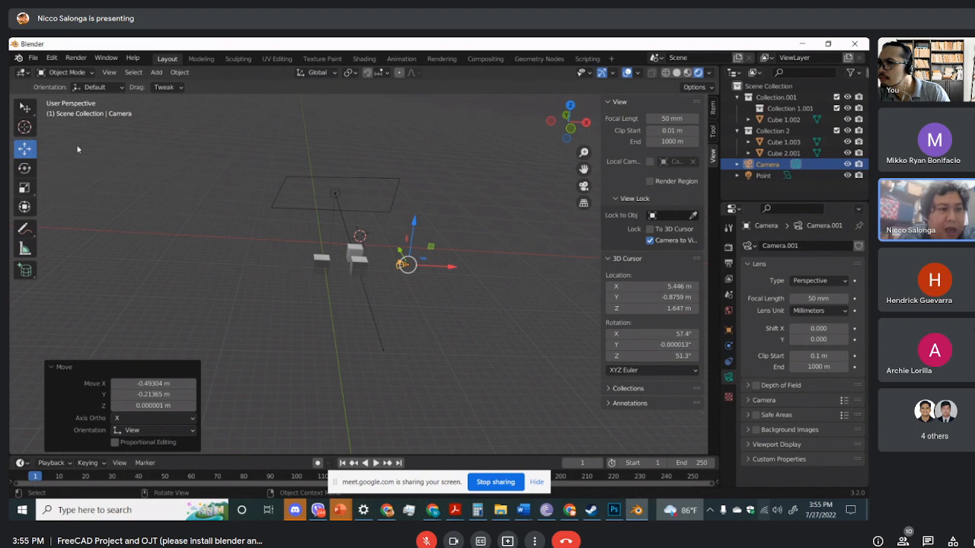
# Add a large UV sphere with 32 segments and 16 rings in front of the cubes
pyautogui.click(26, 270)
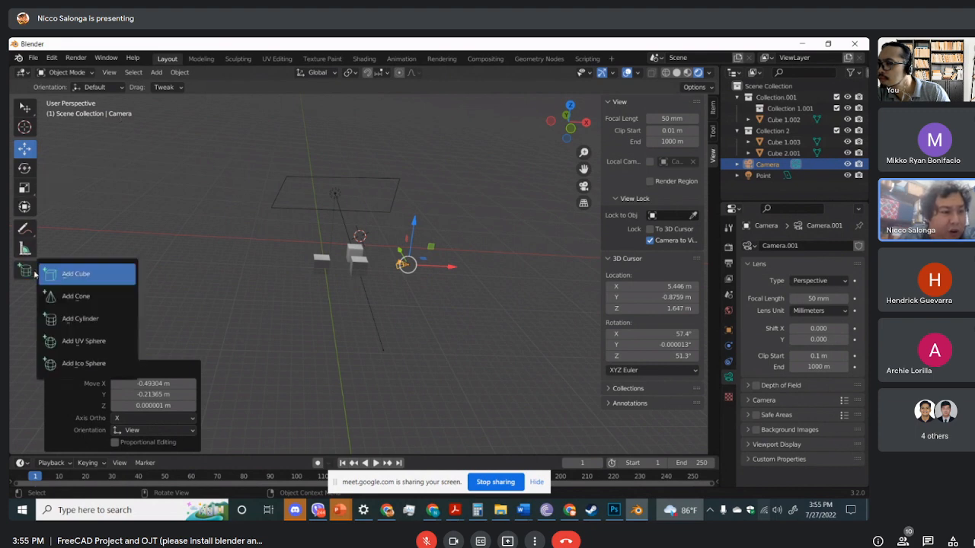
pyautogui.click(67, 342)
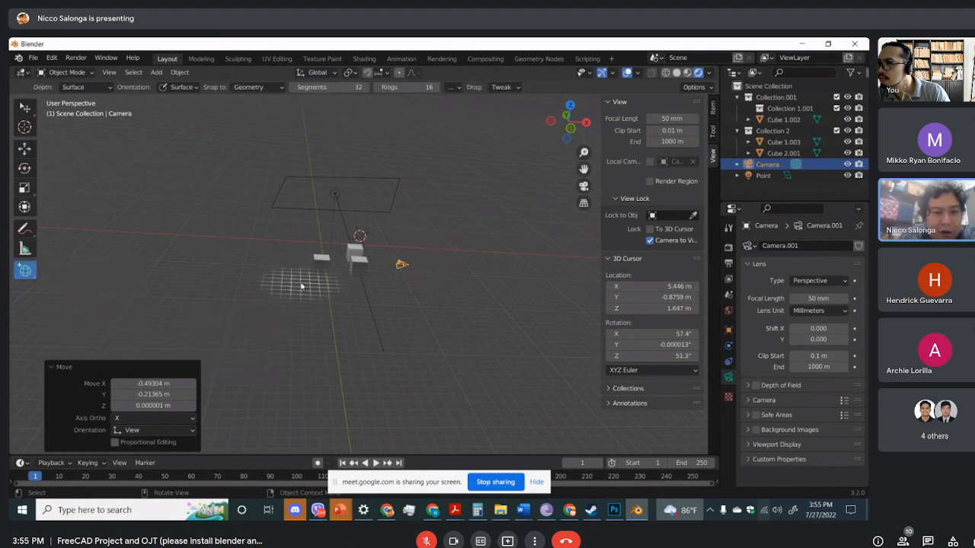
pyautogui.moveTo(314, 304); pyautogui.dragTo(363, 342)
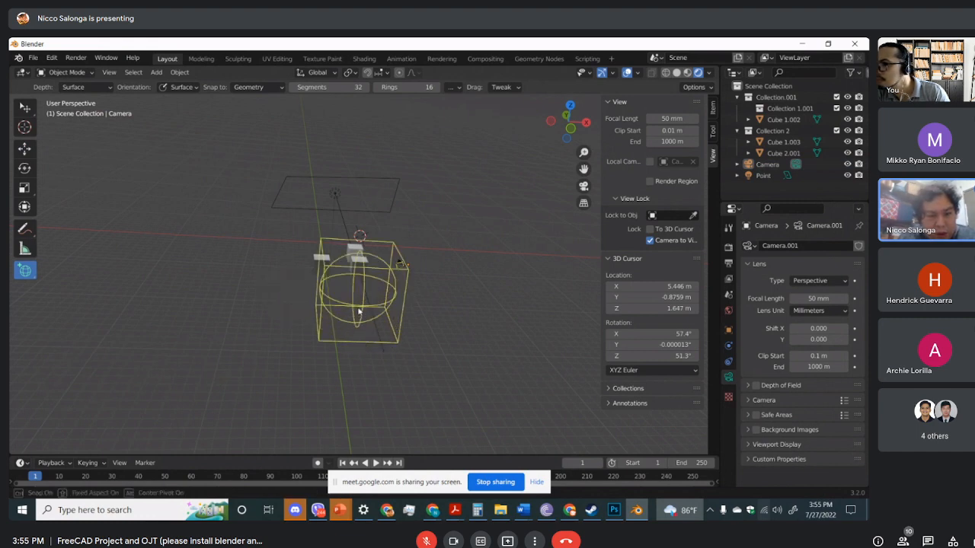
pyautogui.click(358, 310)
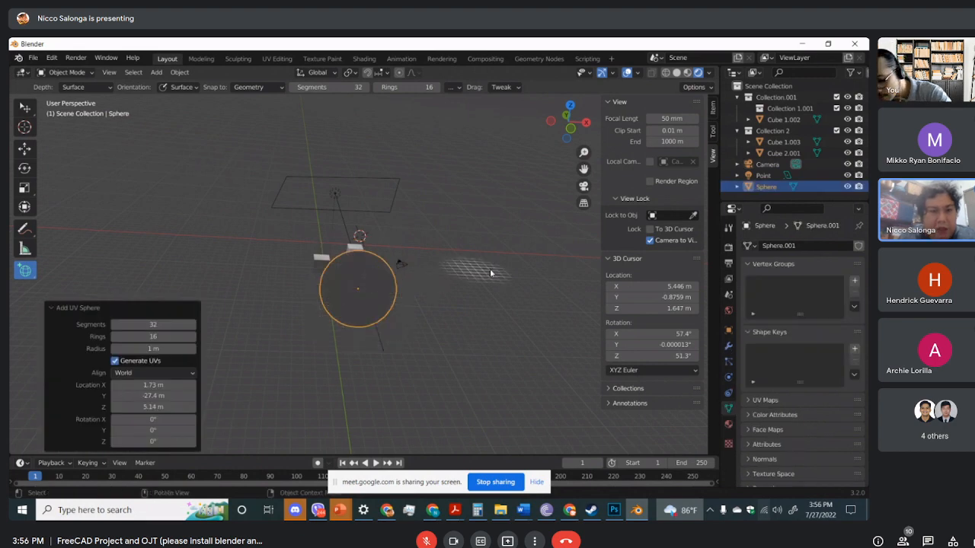
# Move the sphere along global Y until it sits above the cubes
pyautogui.moveTo(364, 339); pyautogui.dragTo(277, 326, button='middle')
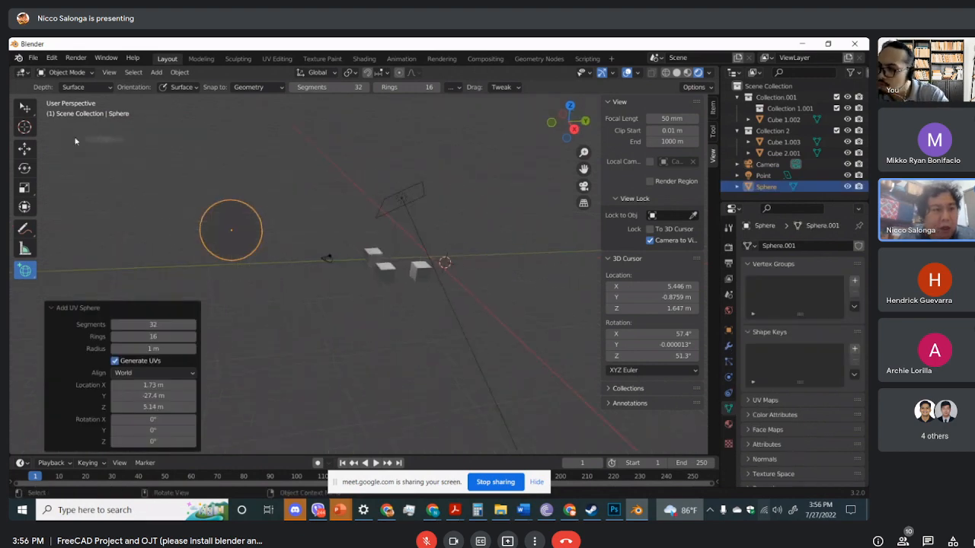
pyautogui.click(25, 149)
pyautogui.moveTo(259, 235); pyautogui.dragTo(490, 244)
# Select the camera, look through it, and re-aim it so that the sphere and the cubes fall within its frame
pyautogui.moveTo(491, 243); pyautogui.dragTo(354, 259, button='middle')
pyautogui.click(353, 259)
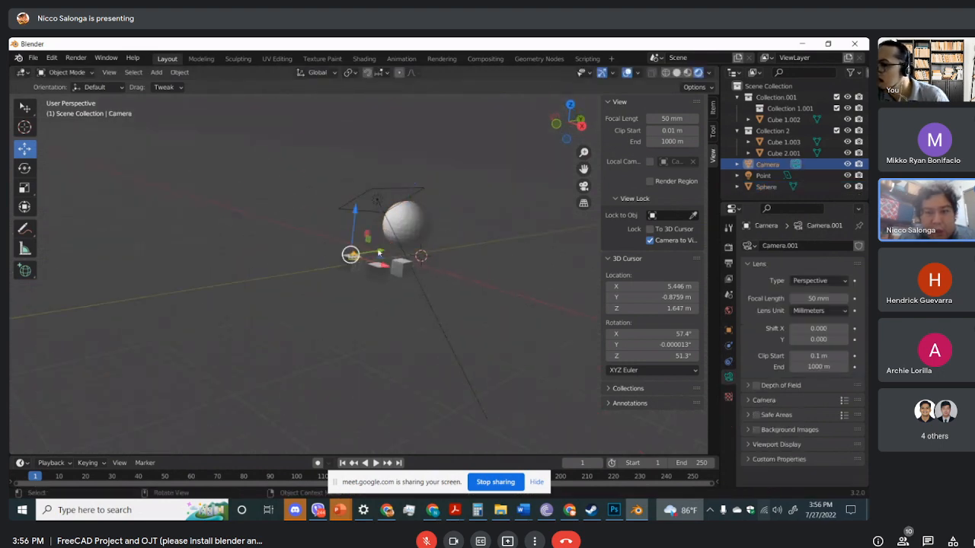
pyautogui.press('KP_0')
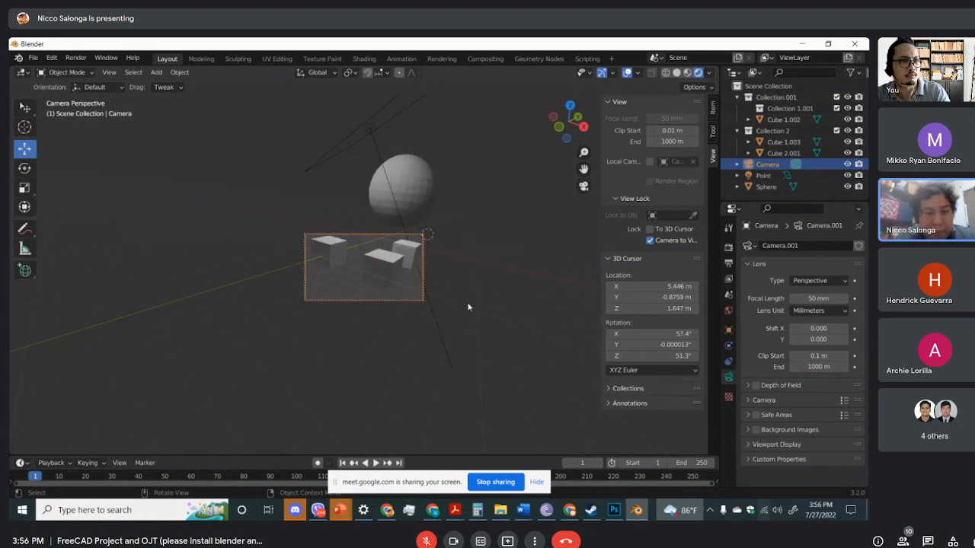
pyautogui.moveTo(408, 283); pyautogui.dragTo(368, 261, button='middle')
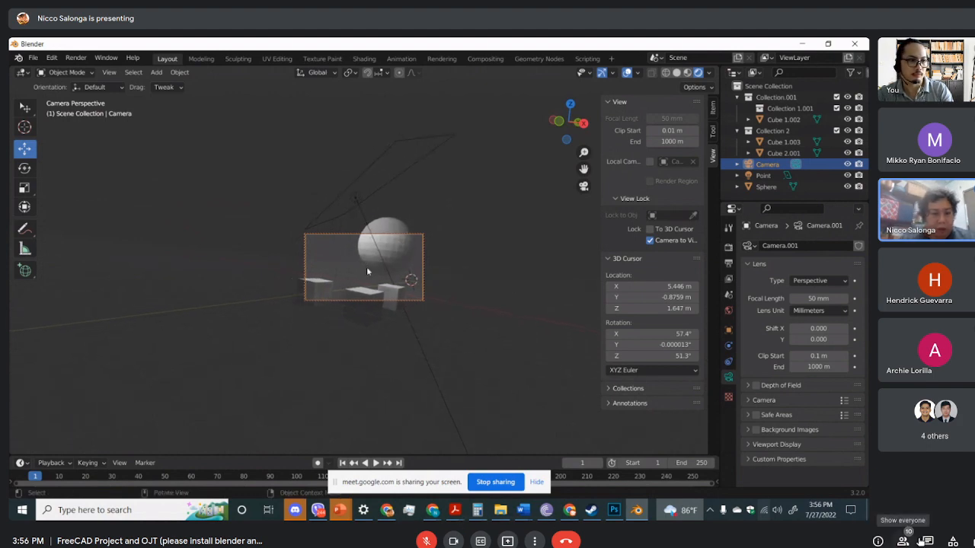
# In the Google Meet call, send everyone the message "i have to step out for another meeting. good luck." and turn off the webcam
pyautogui.click(928, 540)
pyautogui.write('I hav')
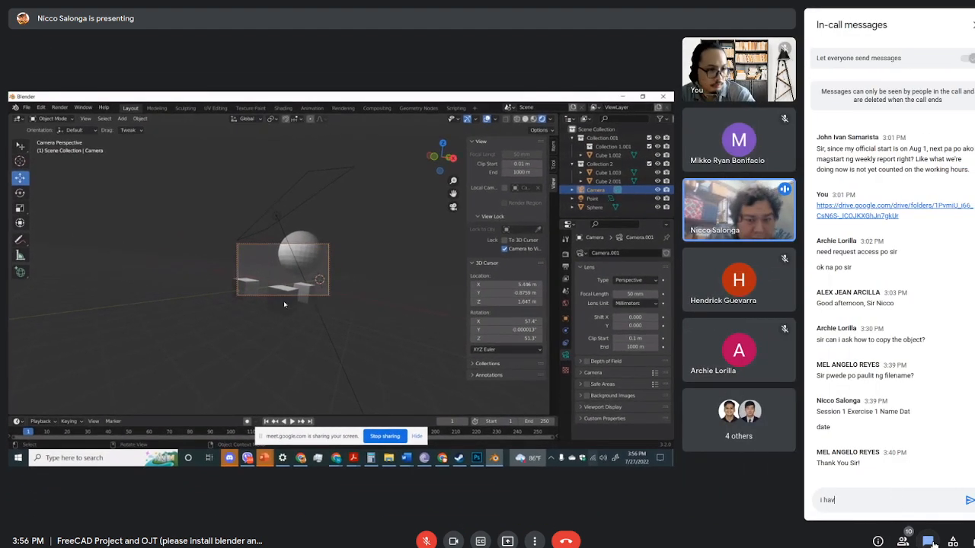
pyautogui.write('e to seep out')
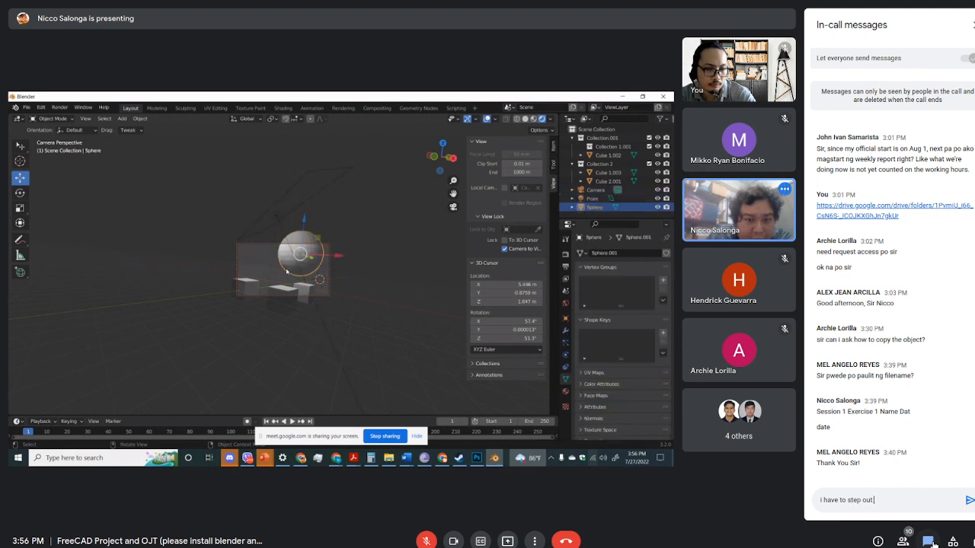
pyautogui.write(' for another meeting. ')
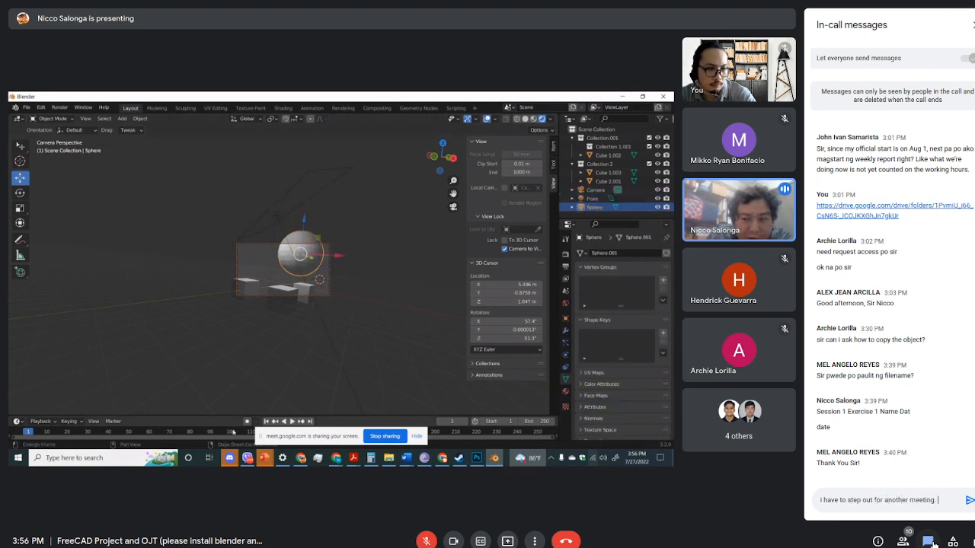
pyautogui.write('good luck.')
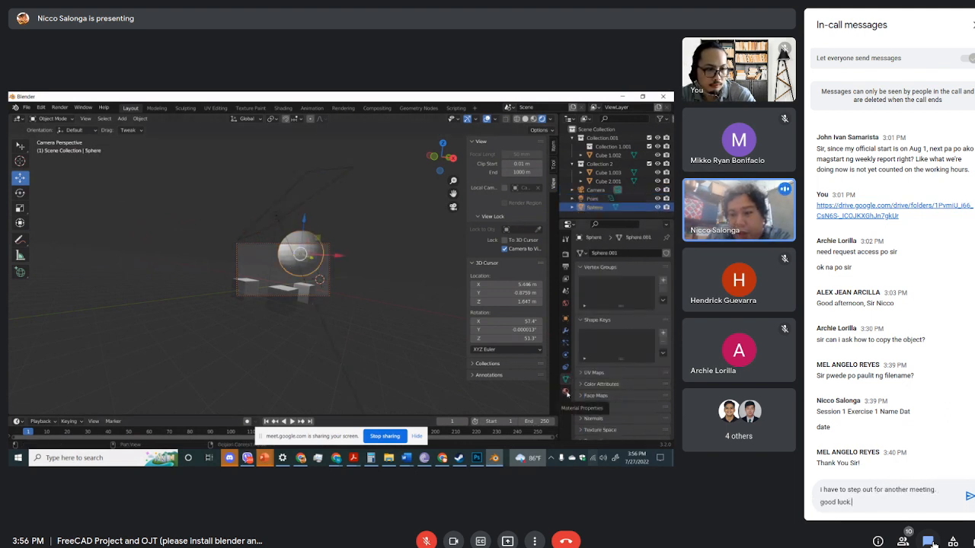
pyautogui.press('Return')
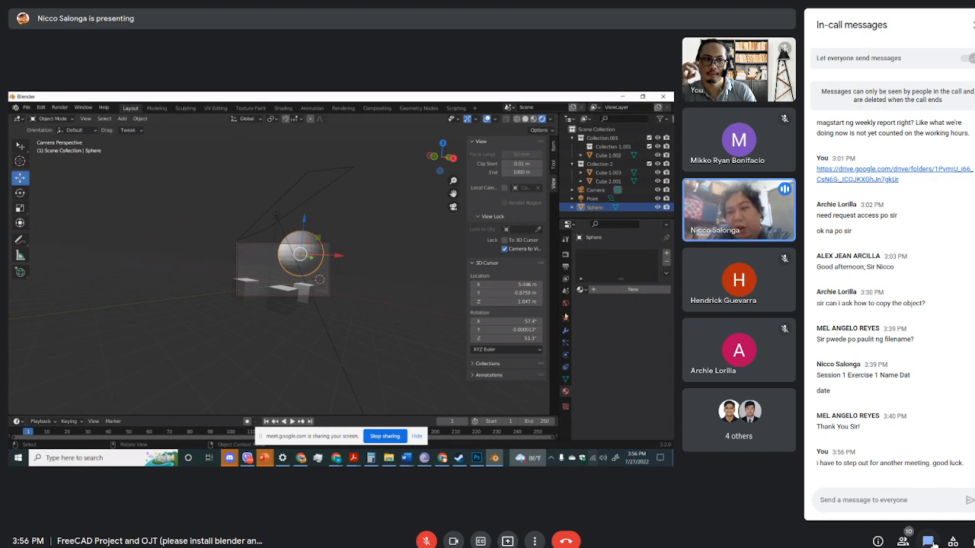
pyautogui.click(928, 542)
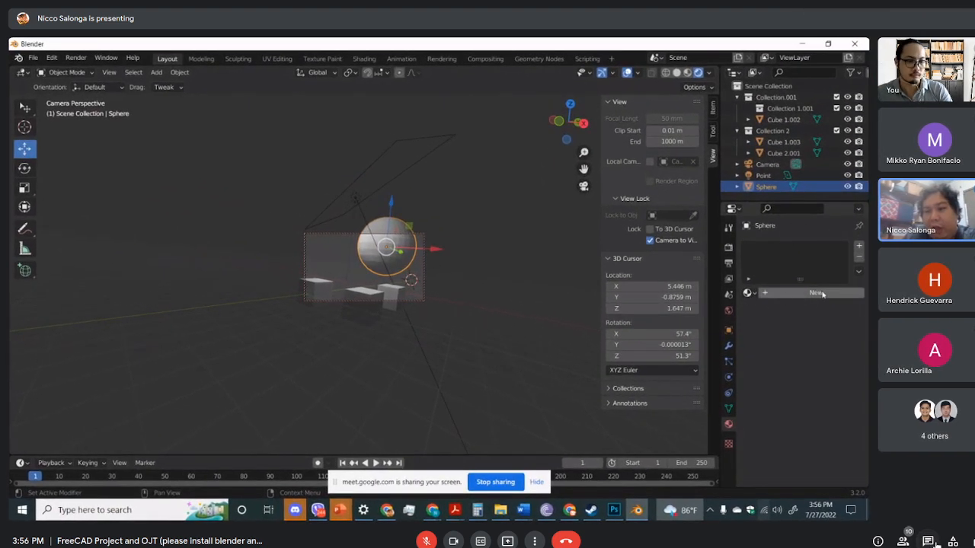
pyautogui.click(454, 542)
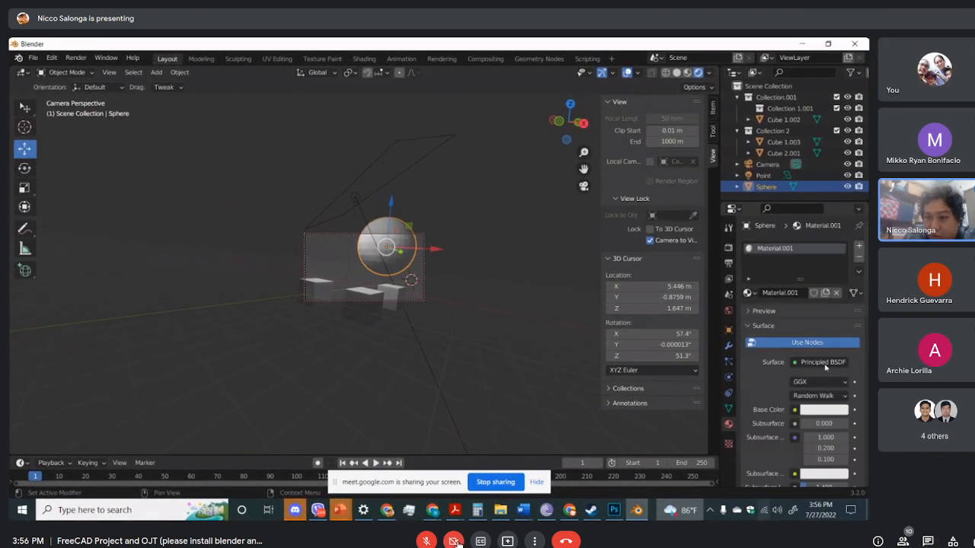
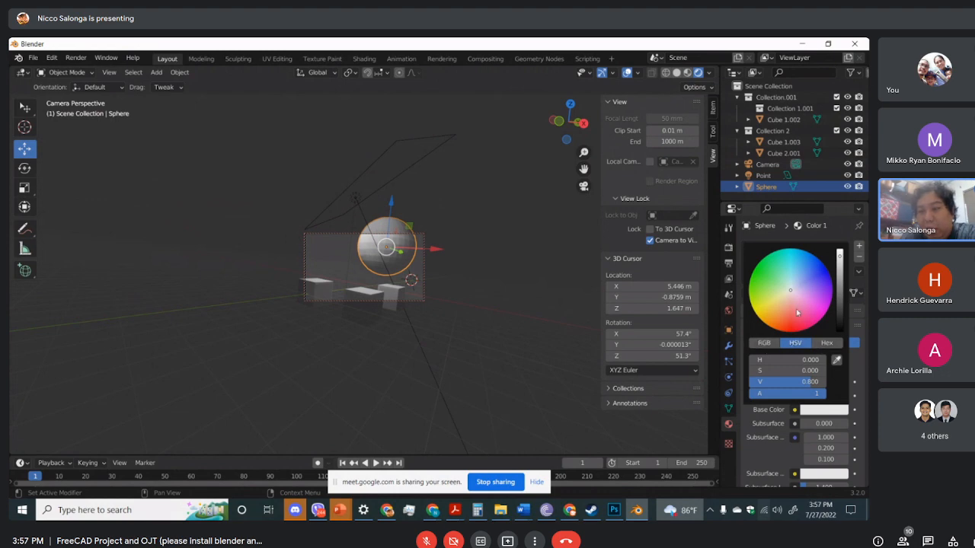
# Try several base colours on the sphere's Color 1 material and settle on red
pyautogui.click(797, 313)
pyautogui.click(762, 344)
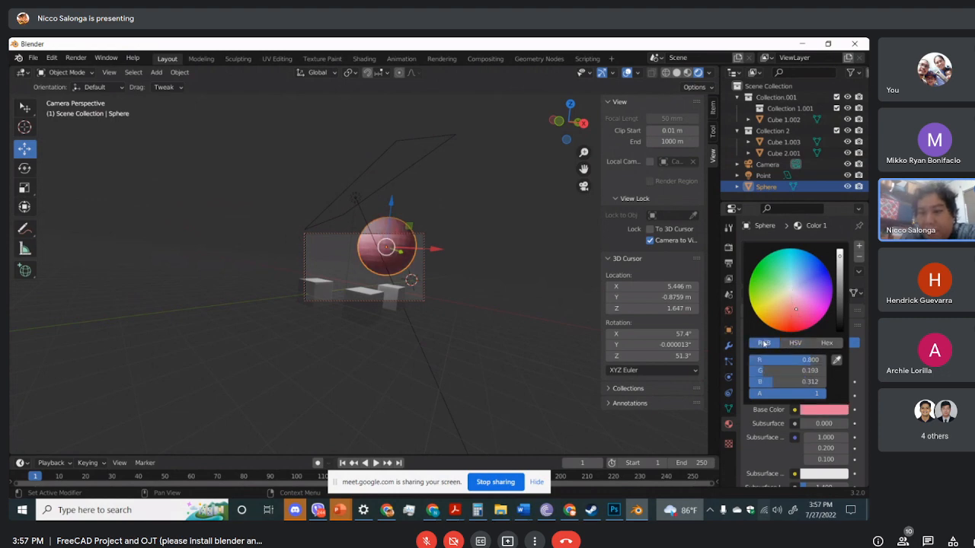
pyautogui.moveTo(793, 322); pyautogui.dragTo(788, 302)
pyautogui.moveTo(808, 305); pyautogui.dragTo(806, 293)
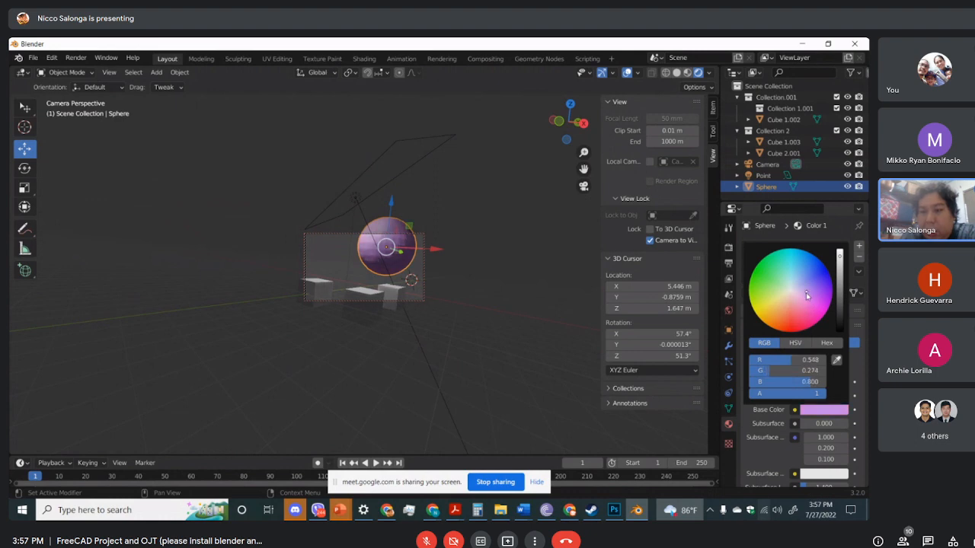
pyautogui.click(836, 361)
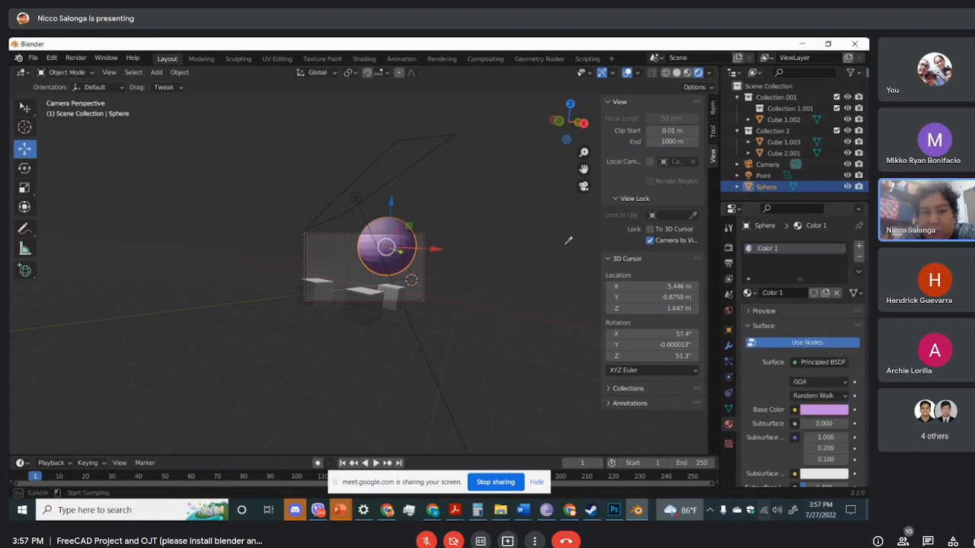
pyautogui.click(583, 121)
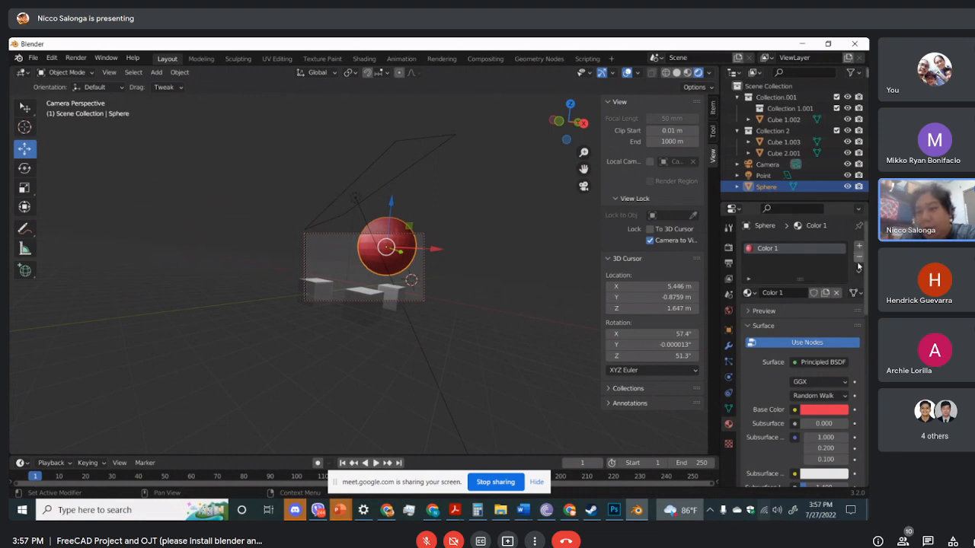
# Try the existing Material on Cube 1.002 without its Avalon.psd image, and discard the material slot
pyautogui.click(326, 291)
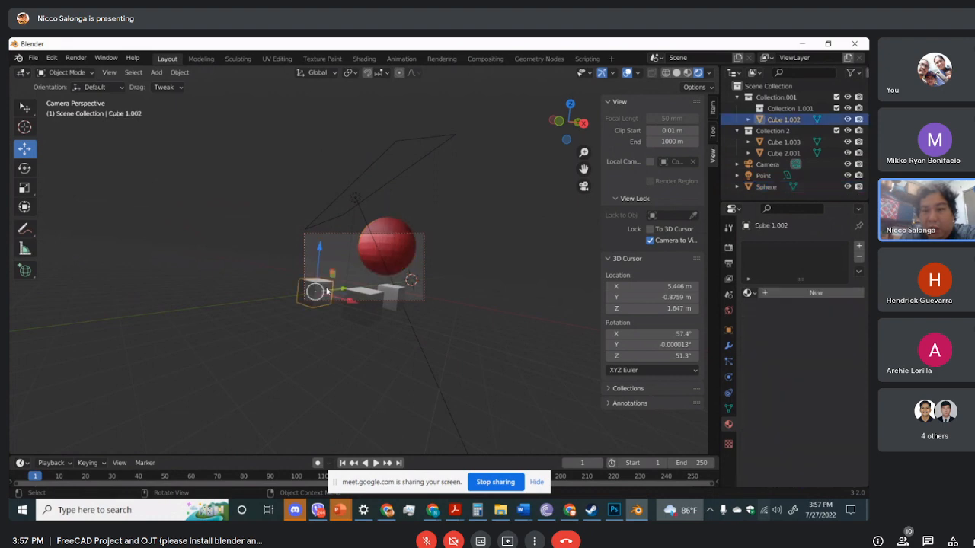
pyautogui.click(747, 294)
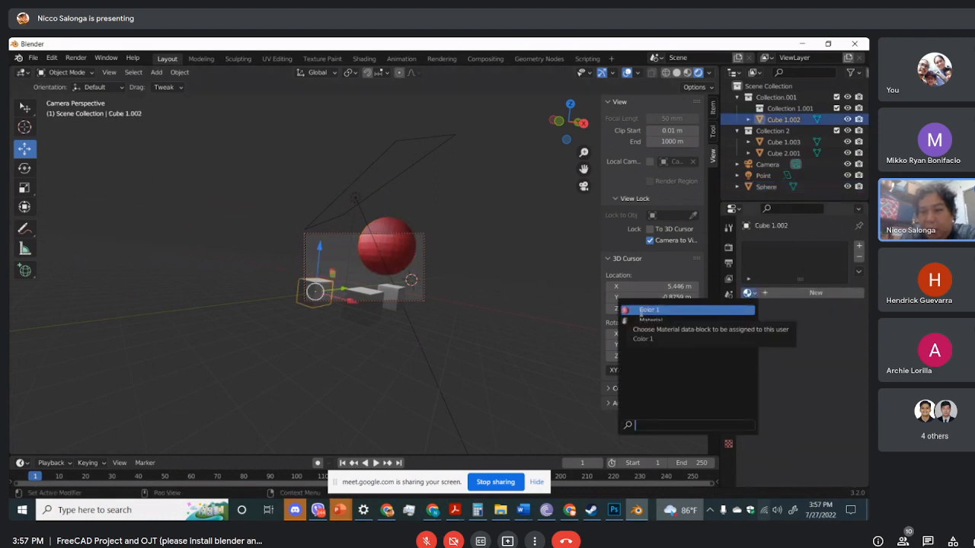
pyautogui.click(649, 322)
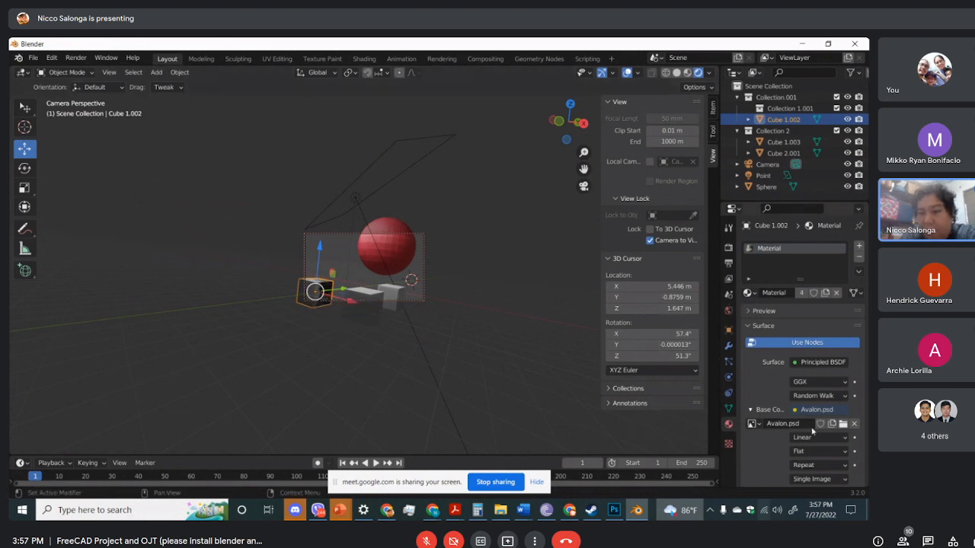
pyautogui.click(854, 424)
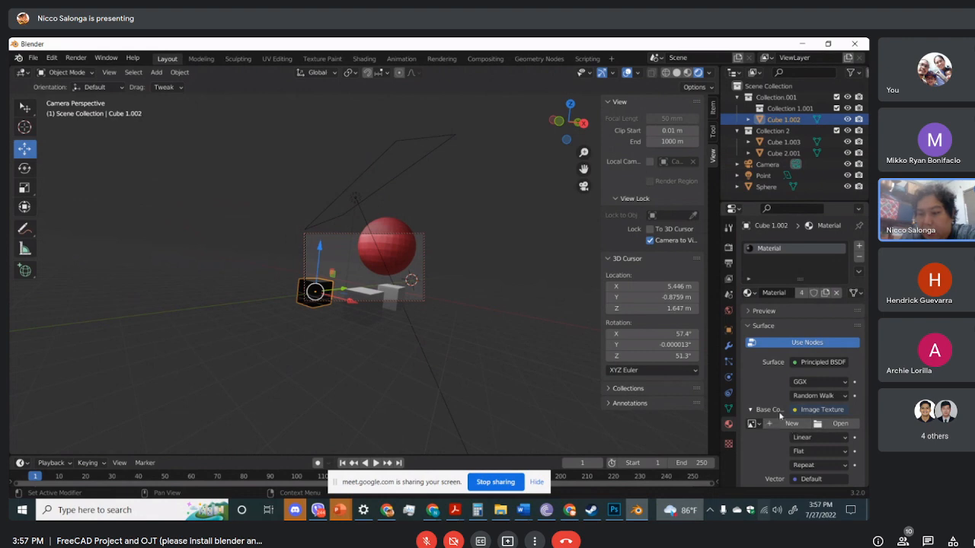
pyautogui.click(751, 410)
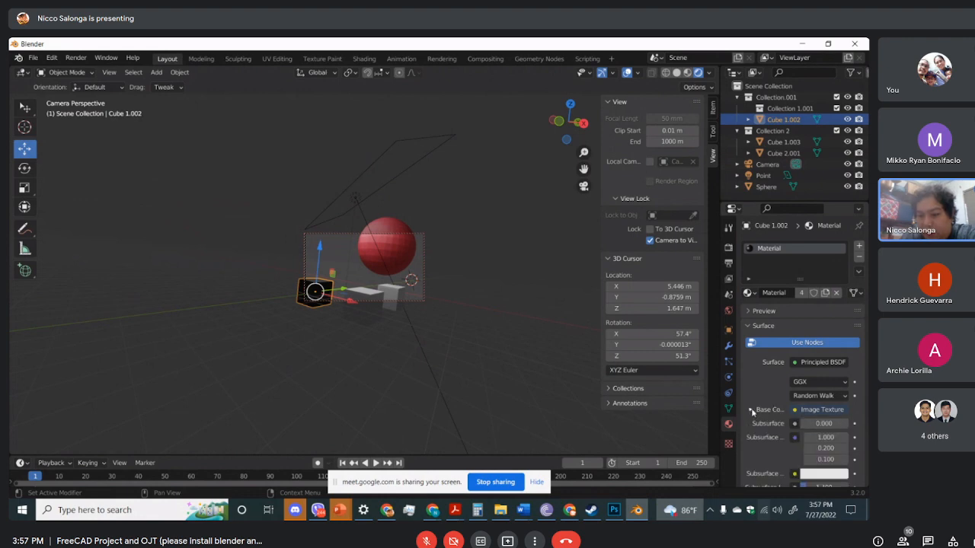
pyautogui.click(751, 410)
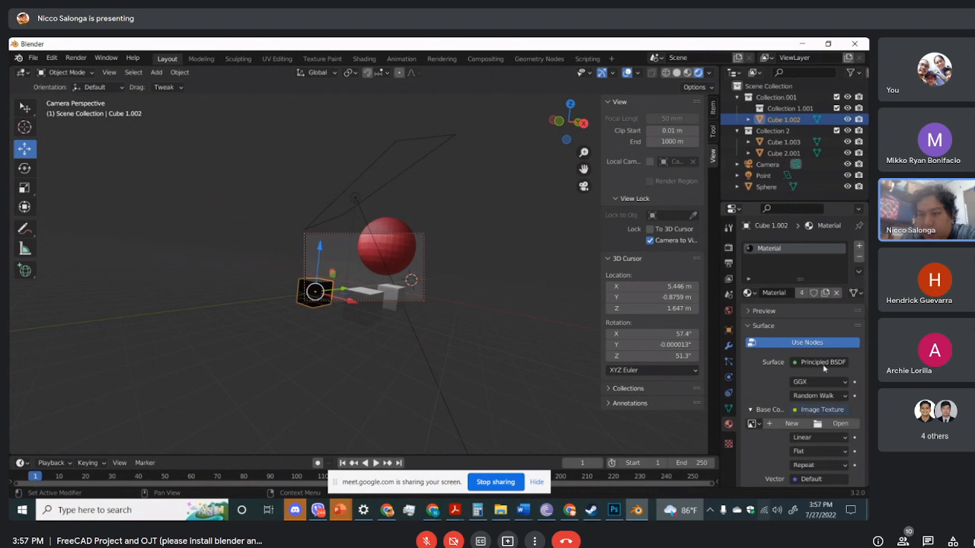
pyautogui.click(863, 258)
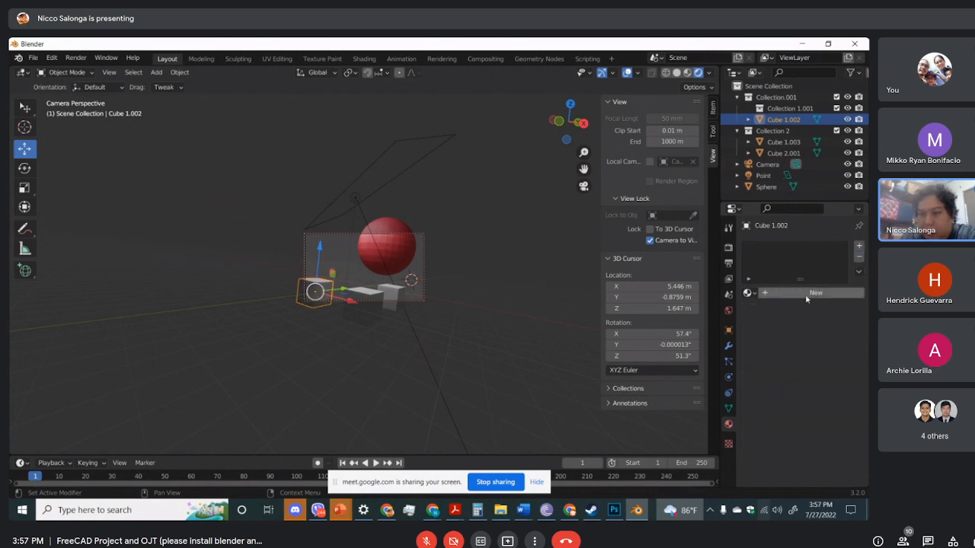
# Create a new material for Cube 1.002 and set its base colour to yellow
pyautogui.click(807, 293)
pyautogui.click(821, 411)
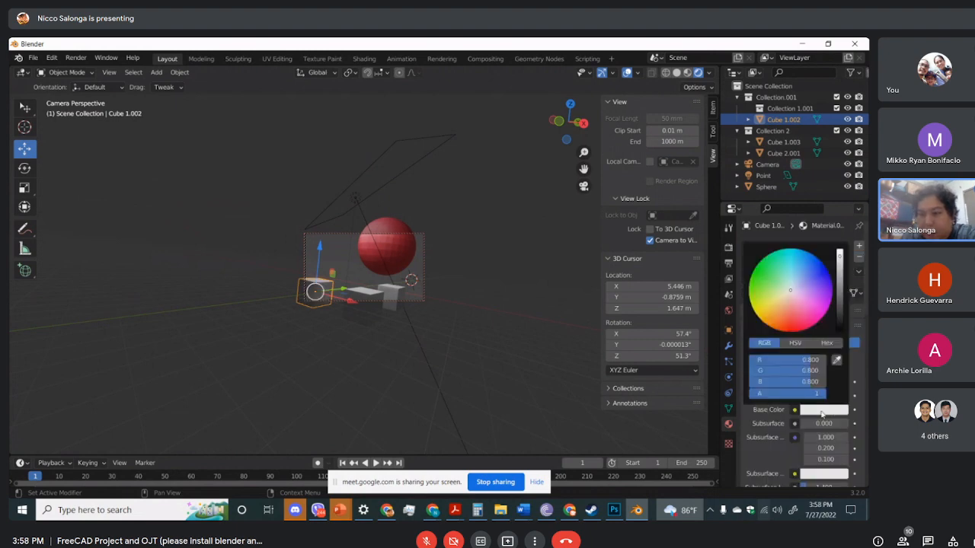
pyautogui.click(787, 315)
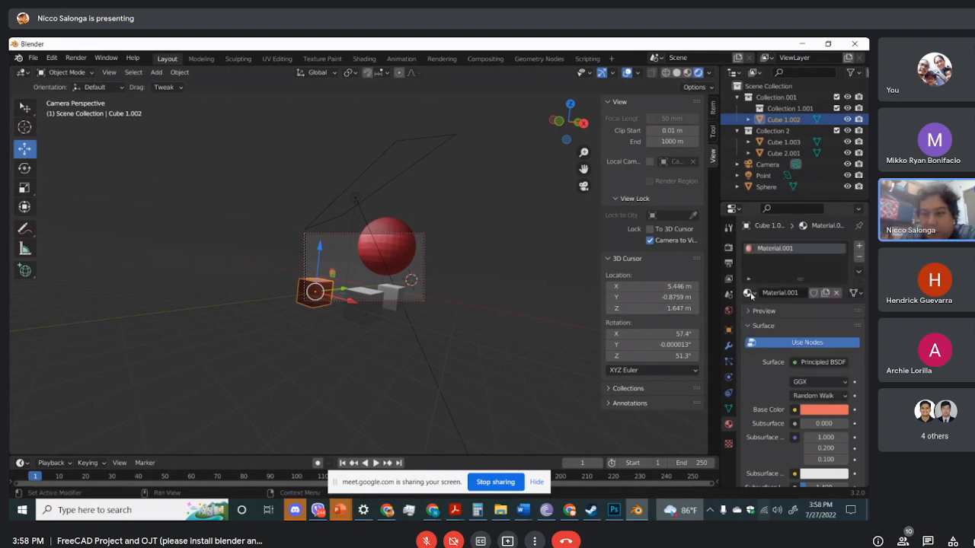
pyautogui.click(817, 411)
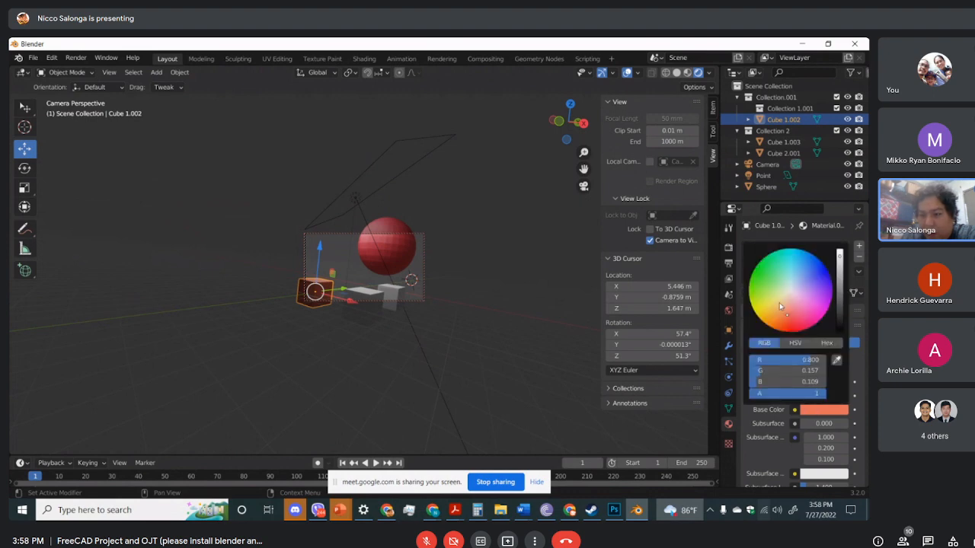
pyautogui.moveTo(780, 303); pyautogui.dragTo(767, 308)
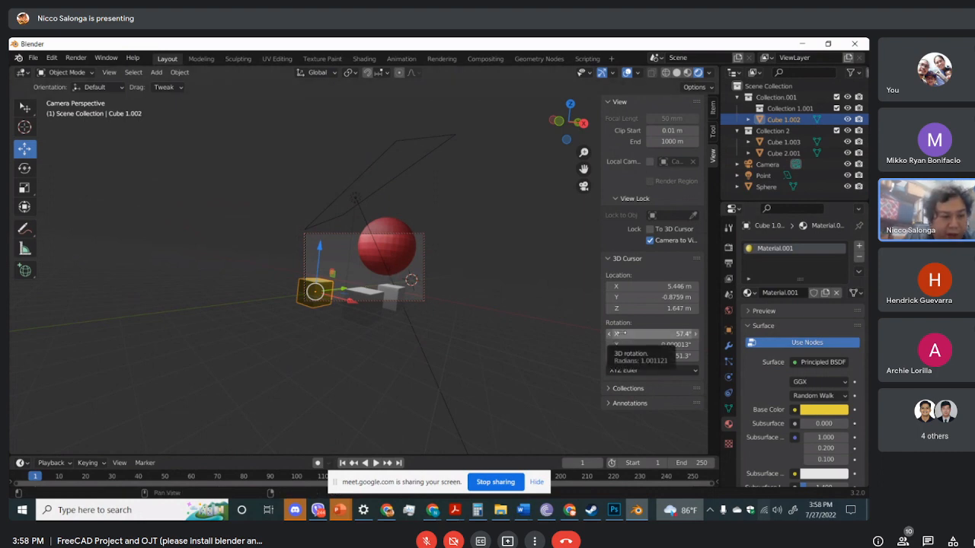
# Apply Shade Smooth to the red sphere
pyautogui.click(393, 229)
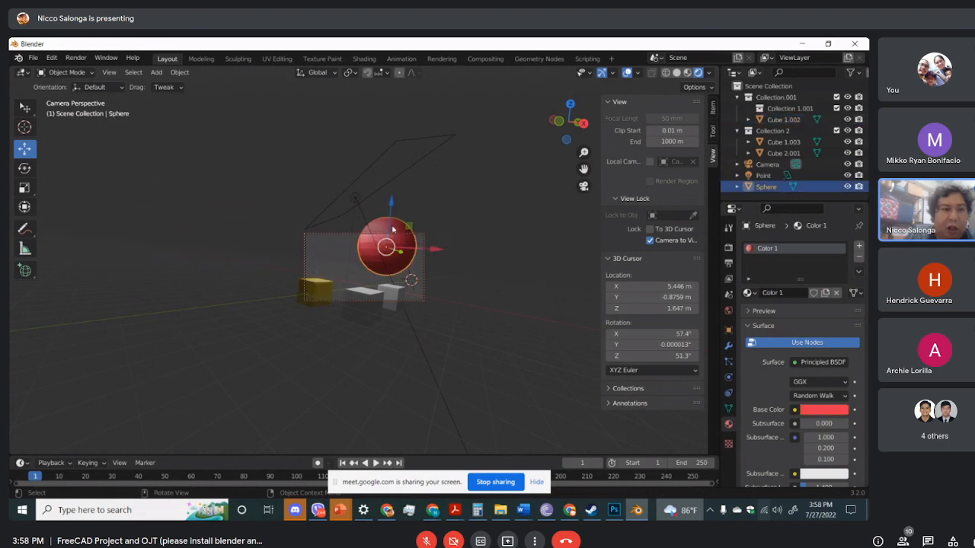
pyautogui.rightClick(390, 227)
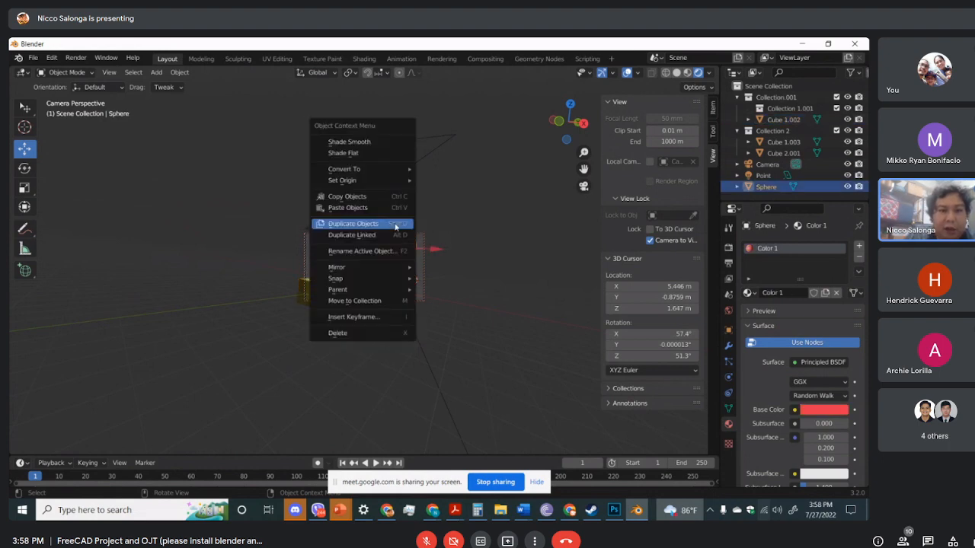
pyautogui.click(355, 144)
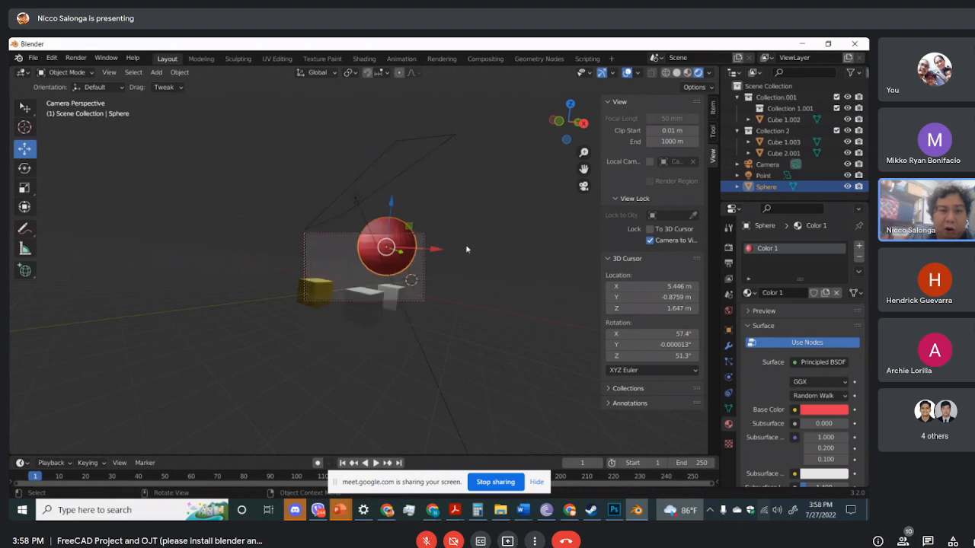
pyautogui.rightClick(380, 229)
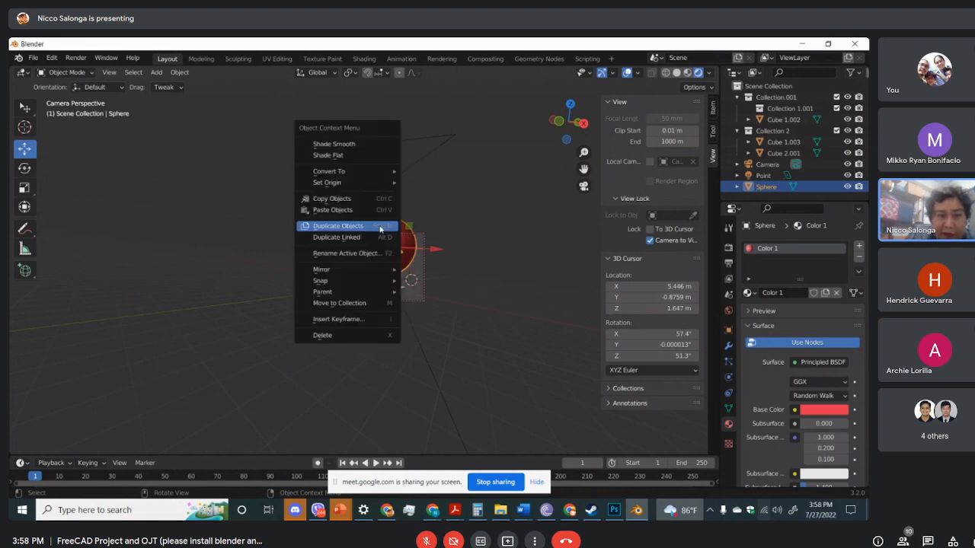
pyautogui.click(352, 145)
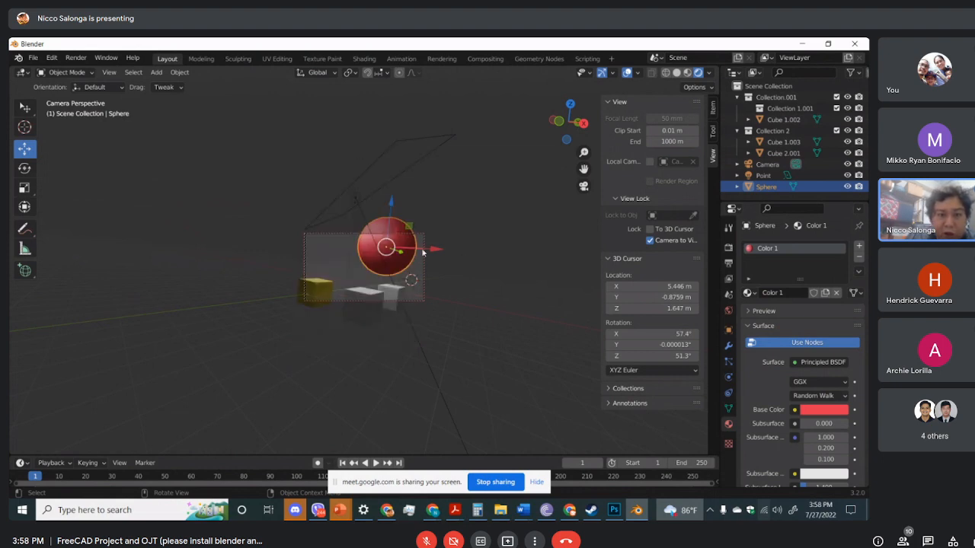
# Inspect the sphere's surface up close and from afar, and set its shading to Shade Flat
pyautogui.scroll(3, 425, 253)
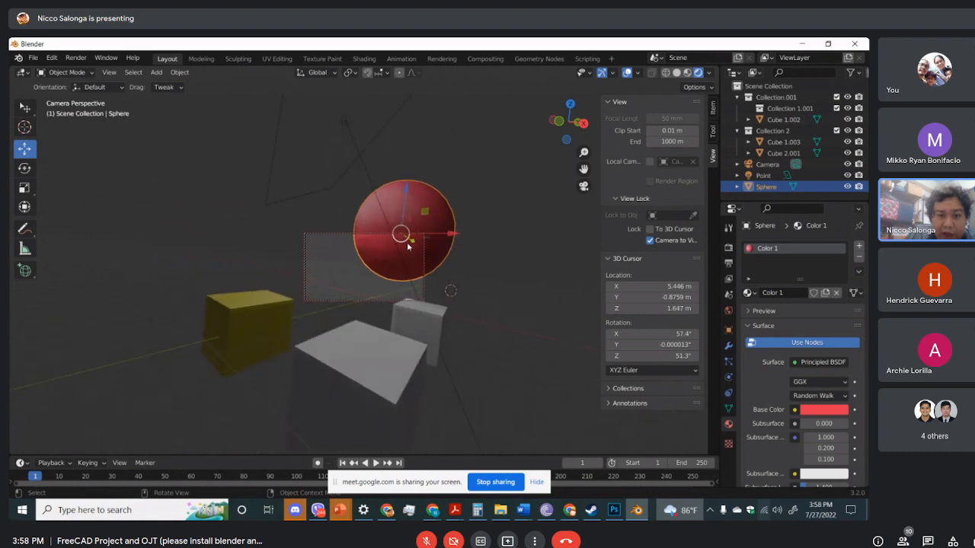
pyautogui.scroll(-5, 384, 239)
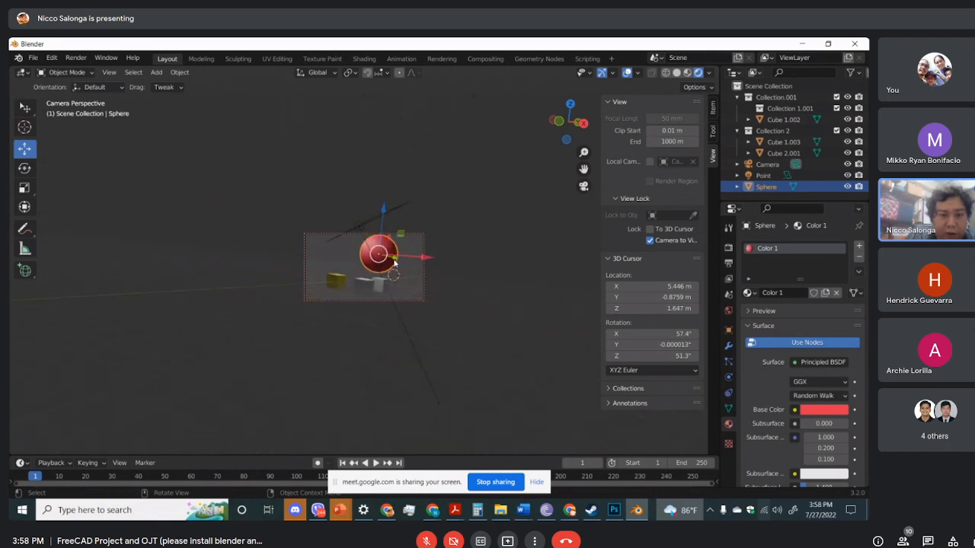
pyautogui.scroll(2, 393, 265)
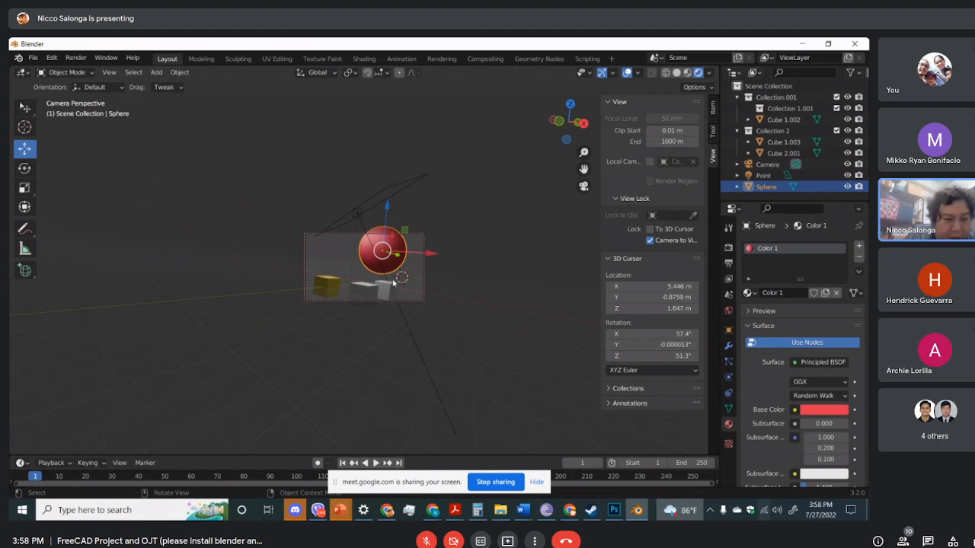
pyautogui.rightClick(383, 237)
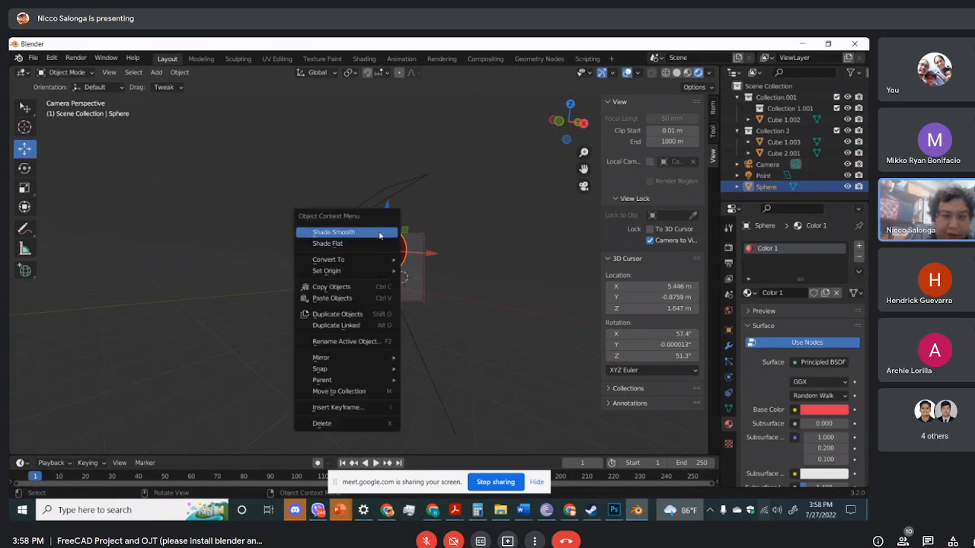
pyautogui.click(354, 243)
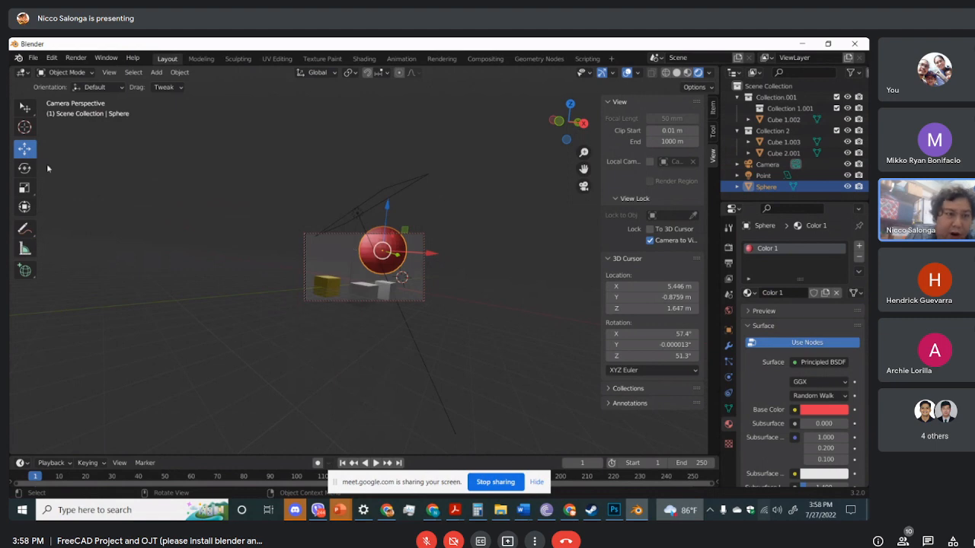